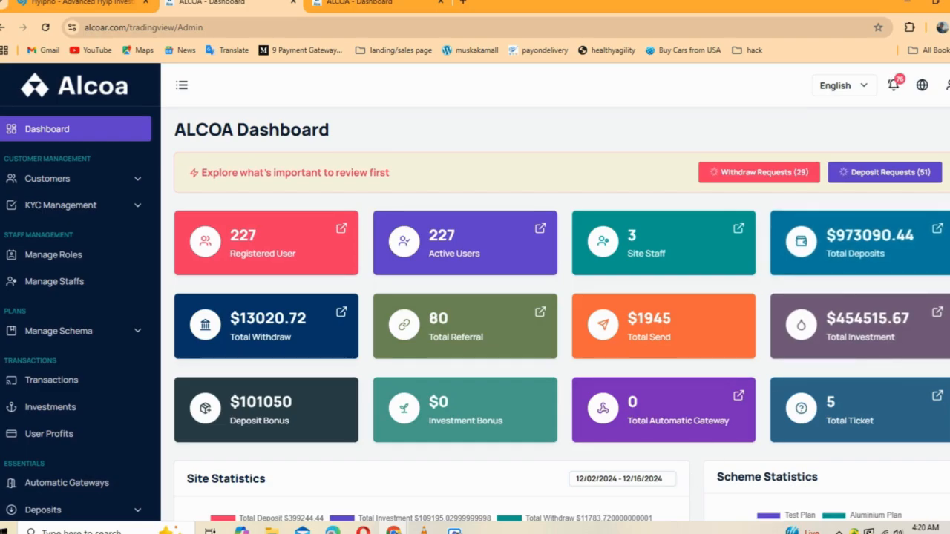
# Scroll through the admin dashboard to review its statistics cards, charts, latest registered users and latest investments.
pyautogui.scroll(-5, 562, 297)
pyautogui.scroll(5, 562, 297)
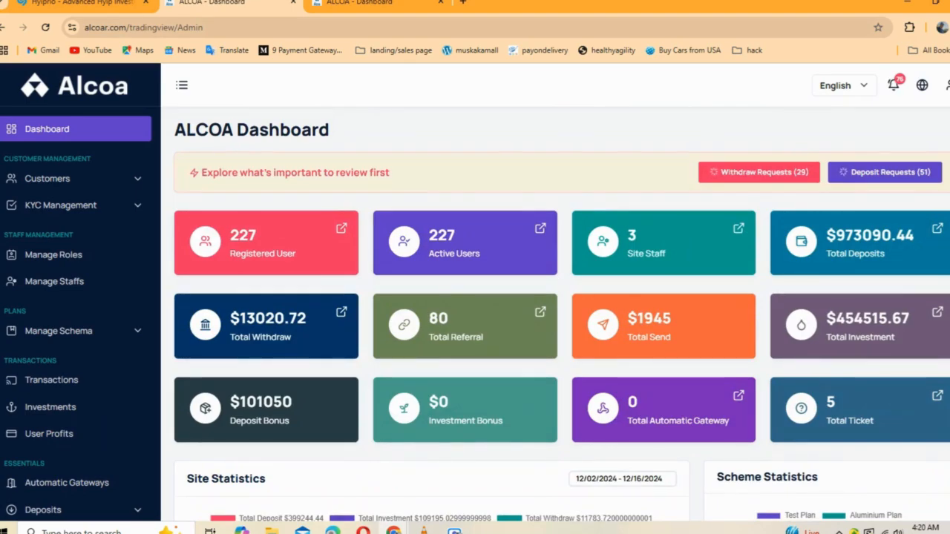
pyautogui.scroll(-9, 562, 312)
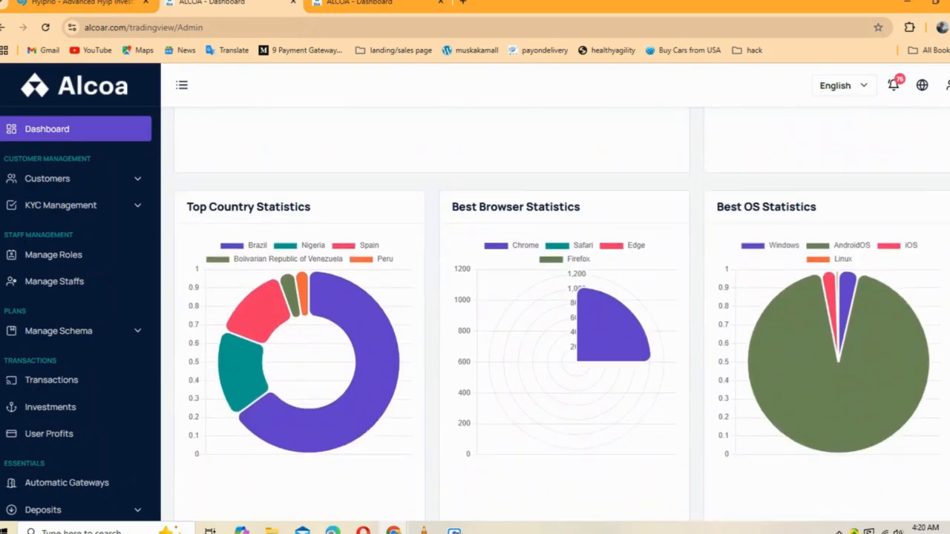
pyautogui.scroll(9, 562, 312)
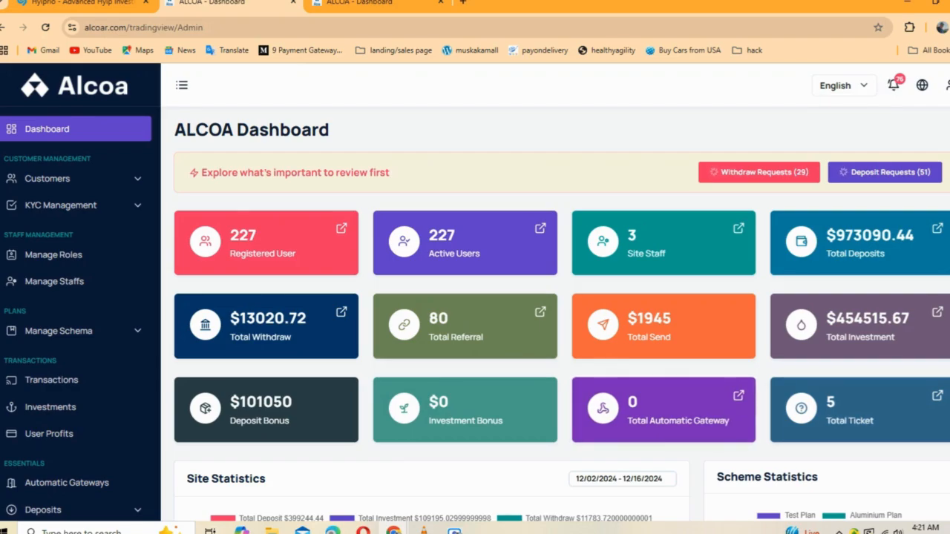
pyautogui.scroll(-4, 562, 318)
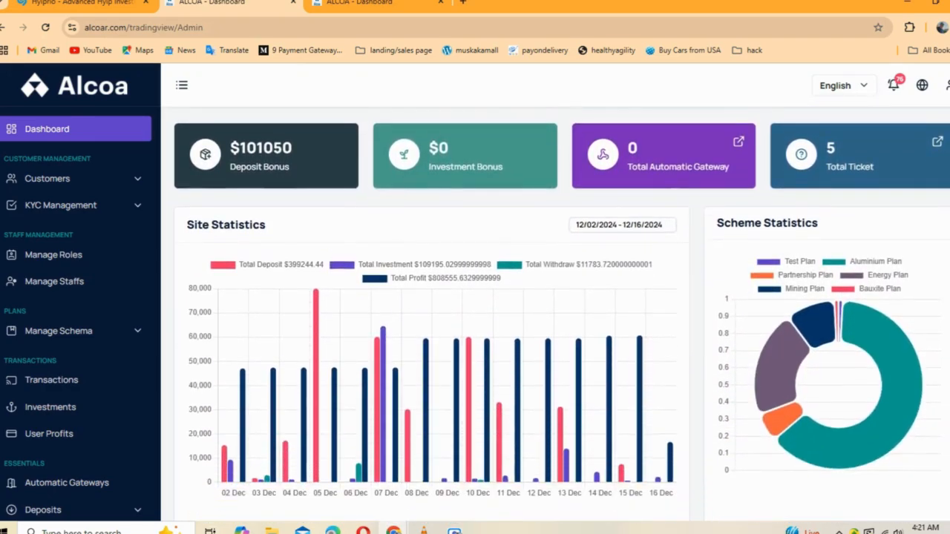
pyautogui.scroll(-2, 562, 302)
pyautogui.scroll(-5, 562, 301)
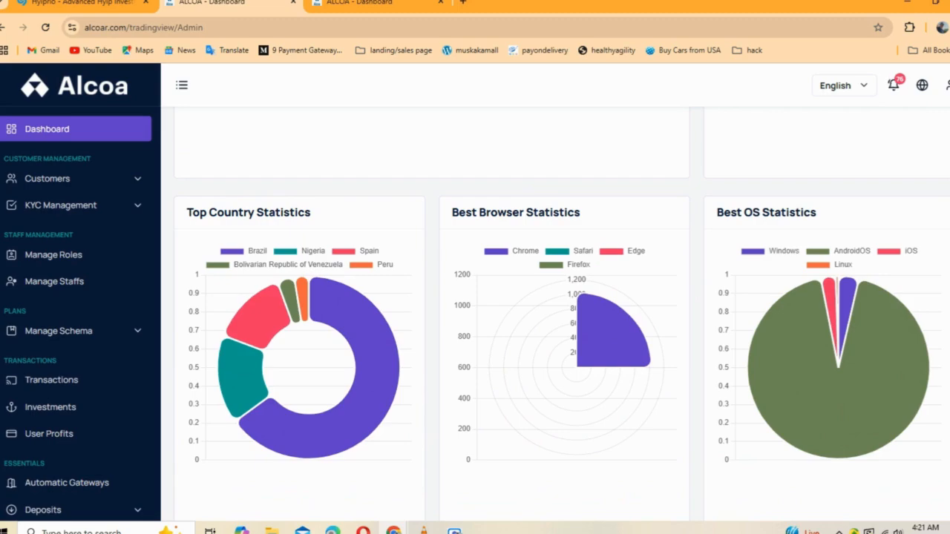
pyautogui.scroll(-5, 562, 314)
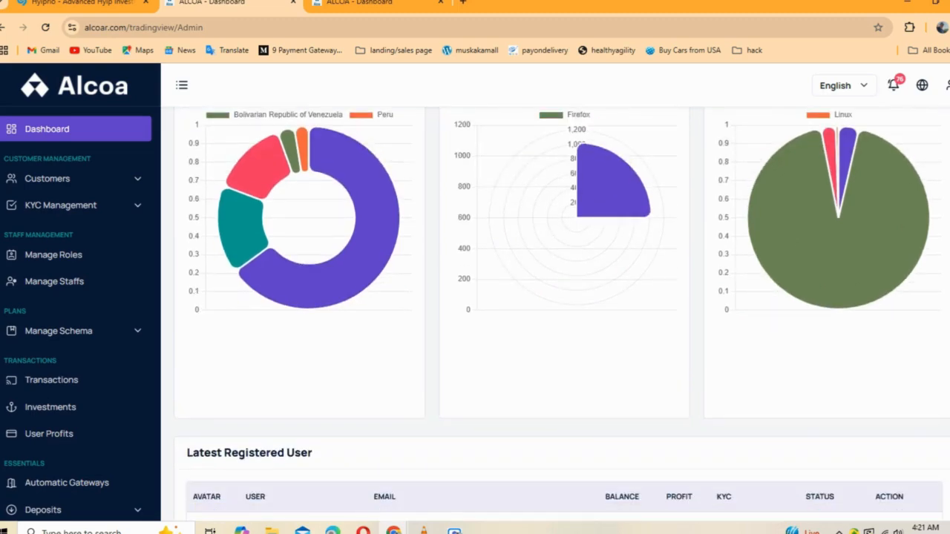
pyautogui.scroll(-1, 562, 337)
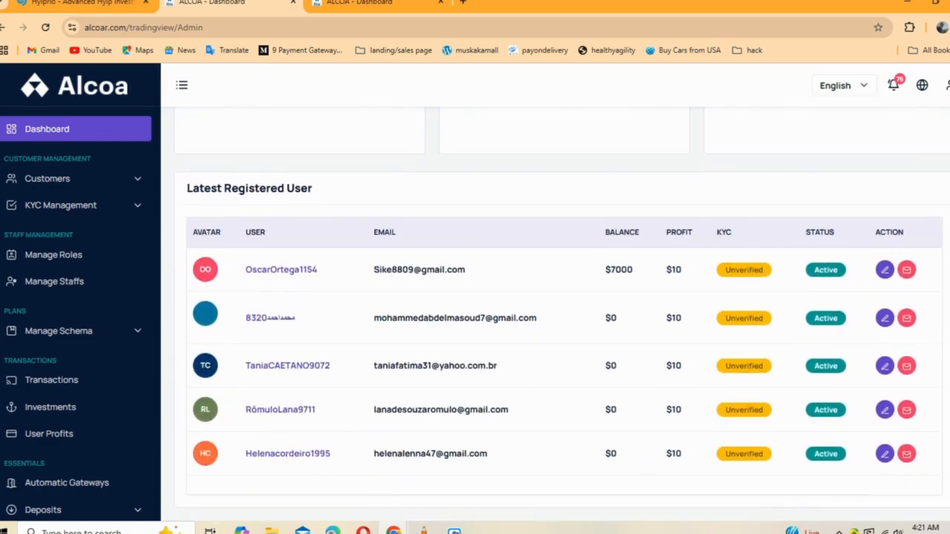
pyautogui.scroll(-5, 561, 332)
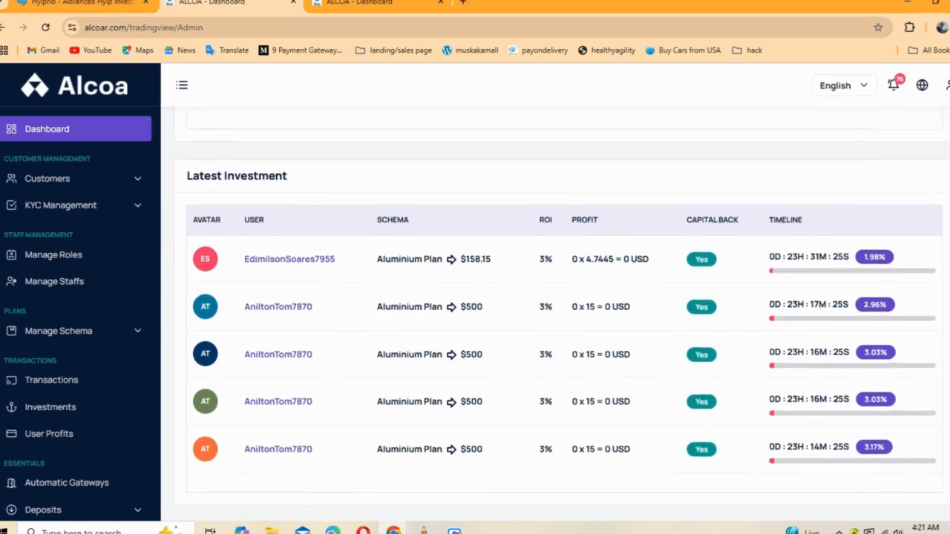
pyautogui.scroll(15, 308, 172)
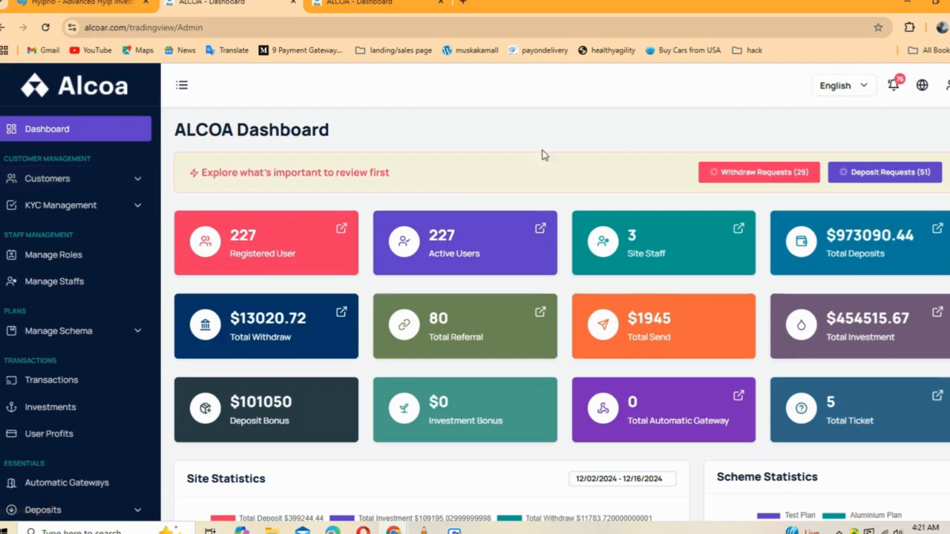
# Switch the admin panel's interface language to Spanish.
pyautogui.click(863, 93)
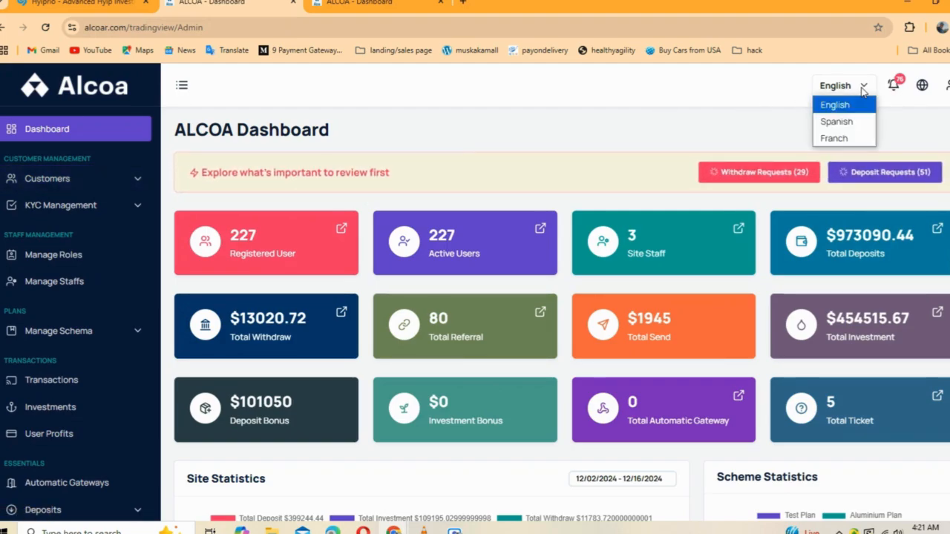
pyautogui.click(837, 122)
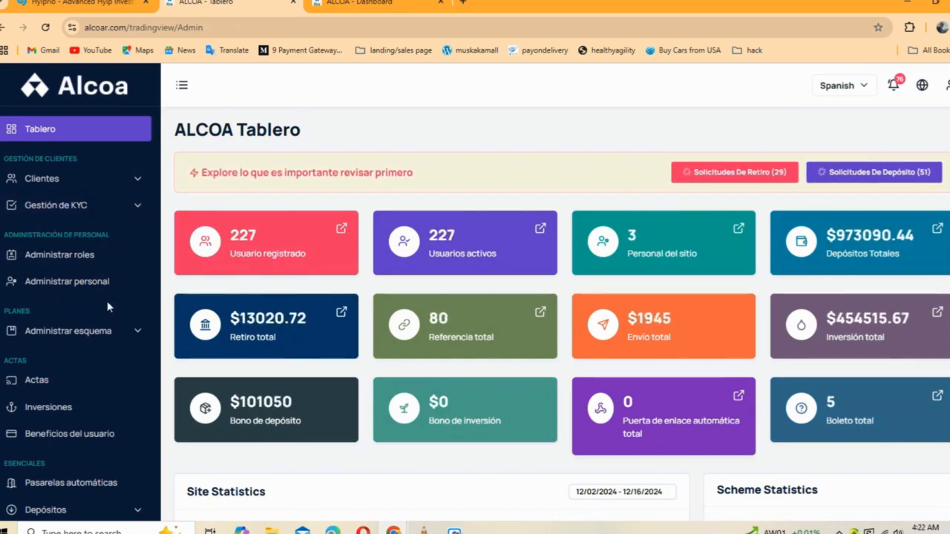
# Switch the interface language to French and dismiss the browser's translation offer.
pyautogui.click(858, 89)
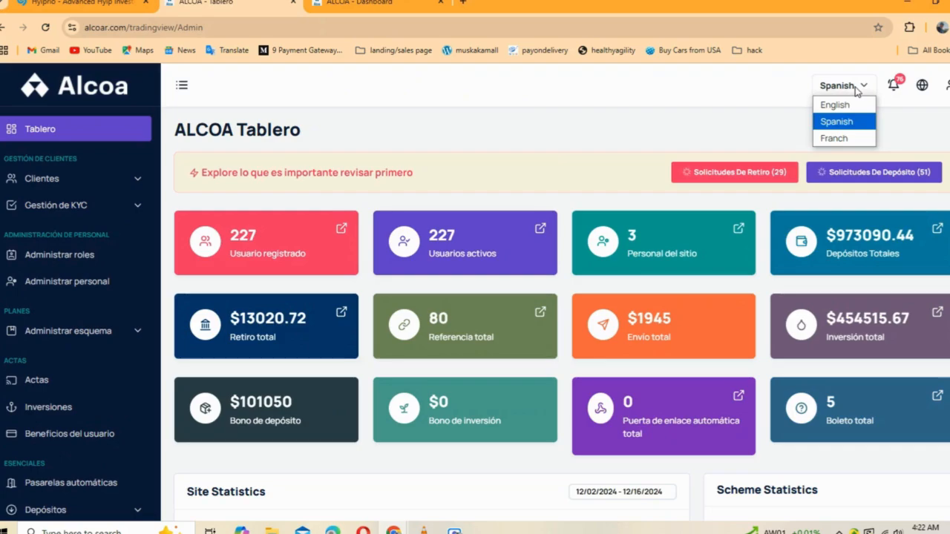
pyautogui.click(835, 140)
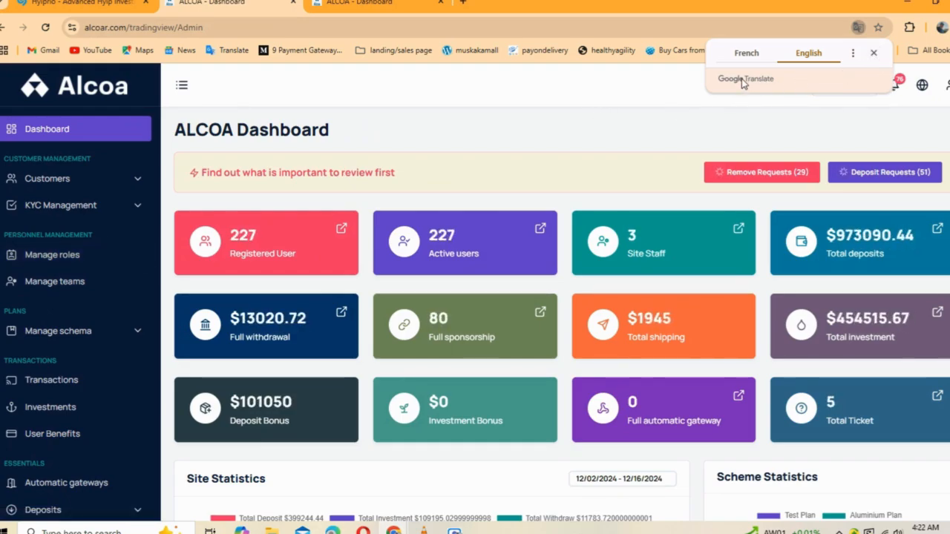
pyautogui.click(753, 60)
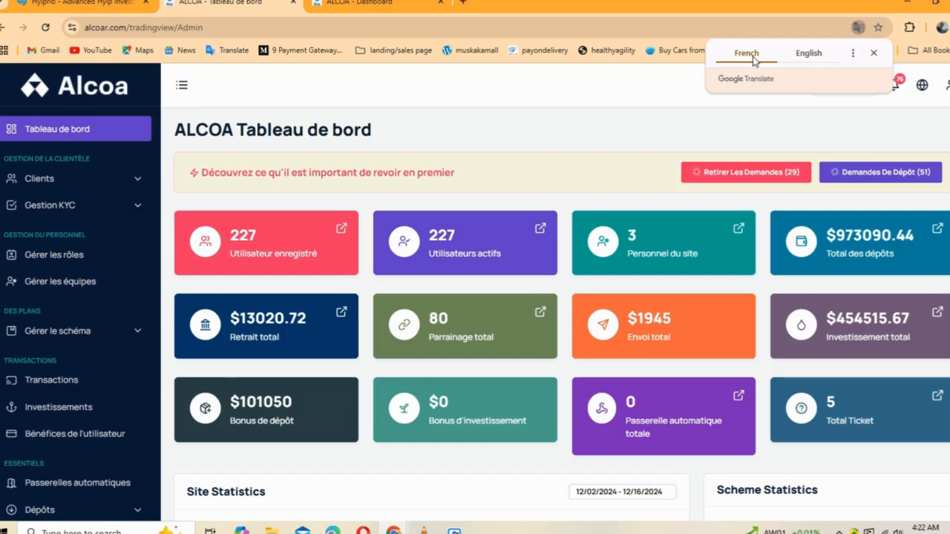
pyautogui.click(609, 104)
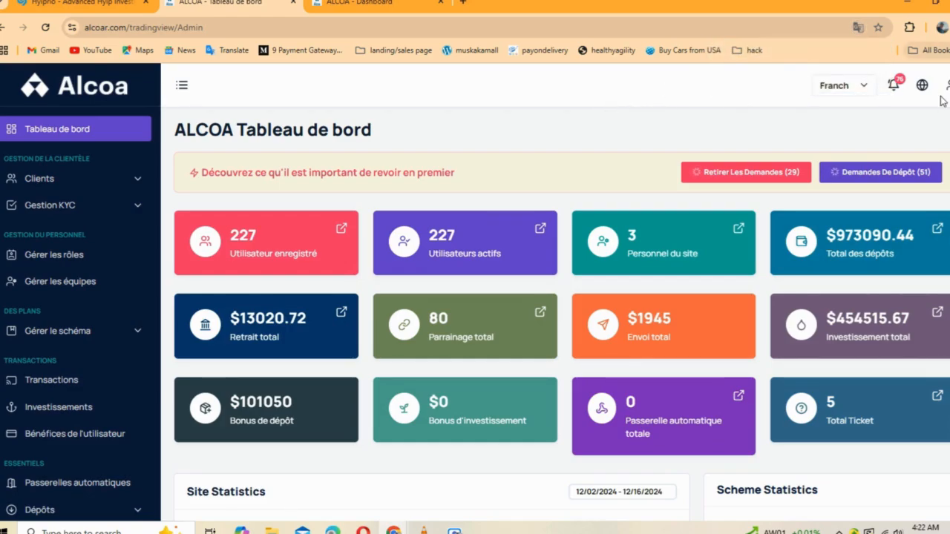
# Switch the interface language back to English.
pyautogui.click(864, 89)
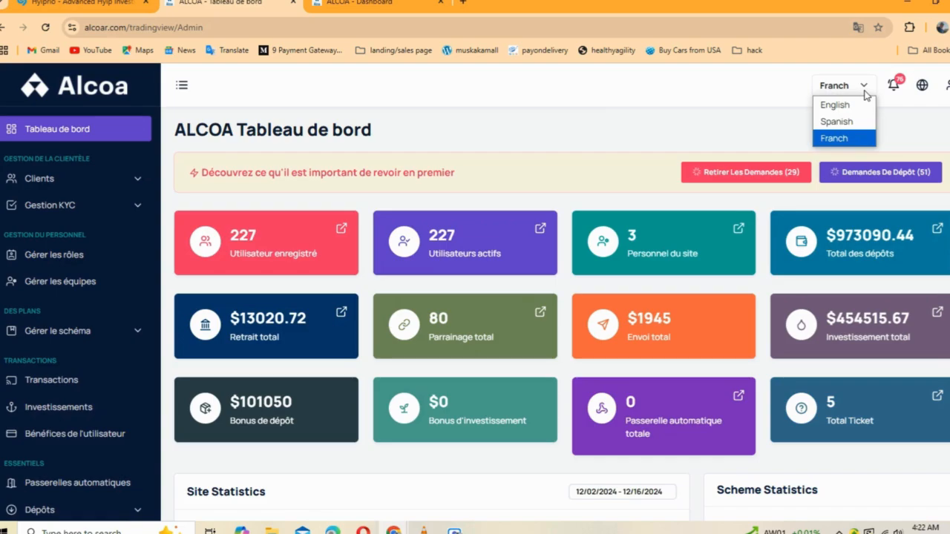
pyautogui.click(839, 105)
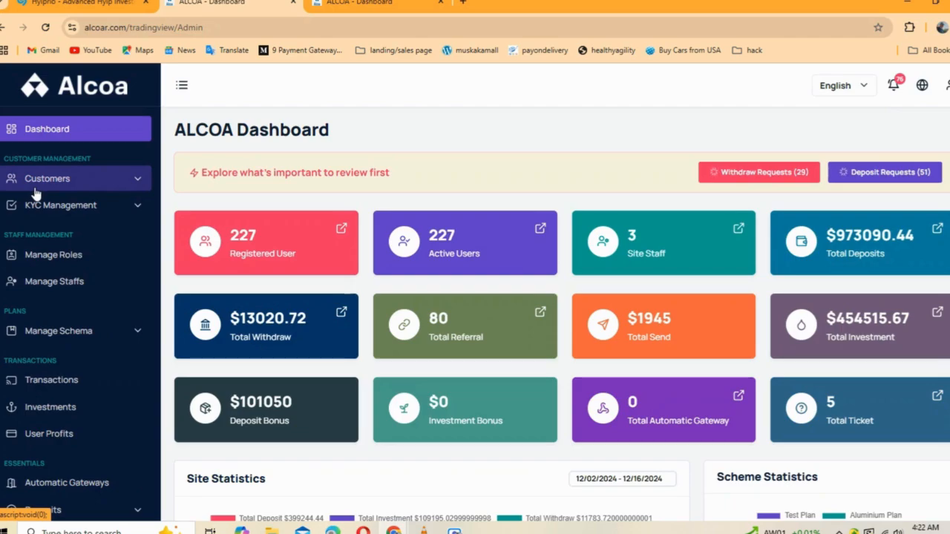
# Open the All Customers list under Customers and open the first customer's details page.
pyautogui.click(122, 183)
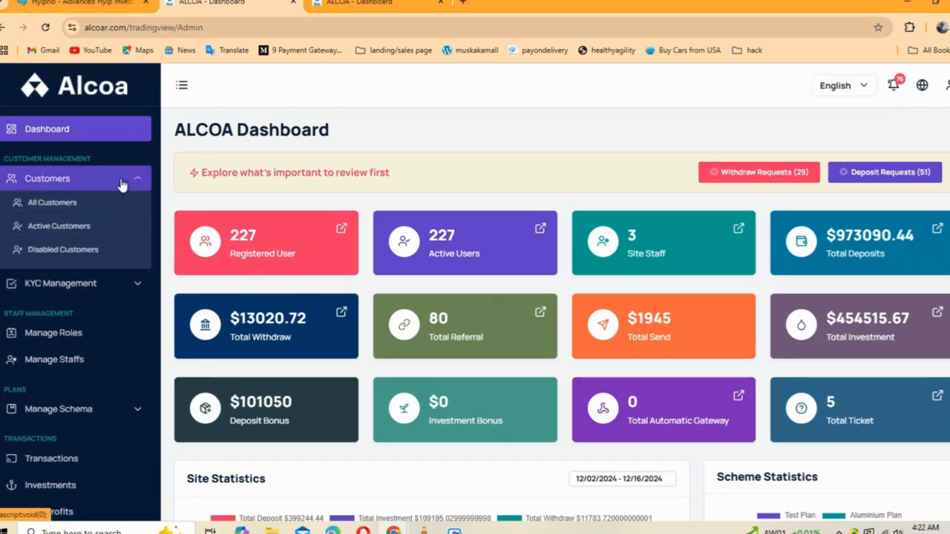
pyautogui.click(51, 211)
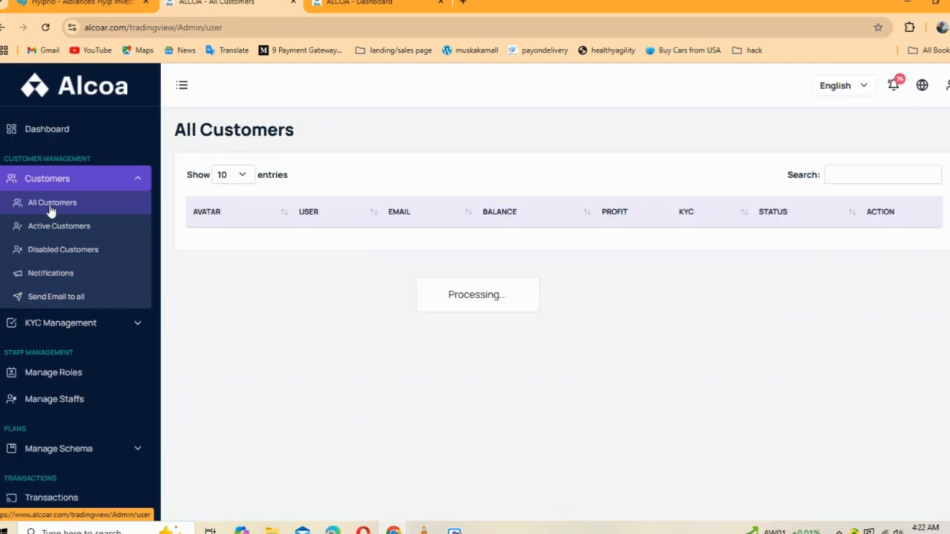
pyautogui.scroll(-1, 365, 294)
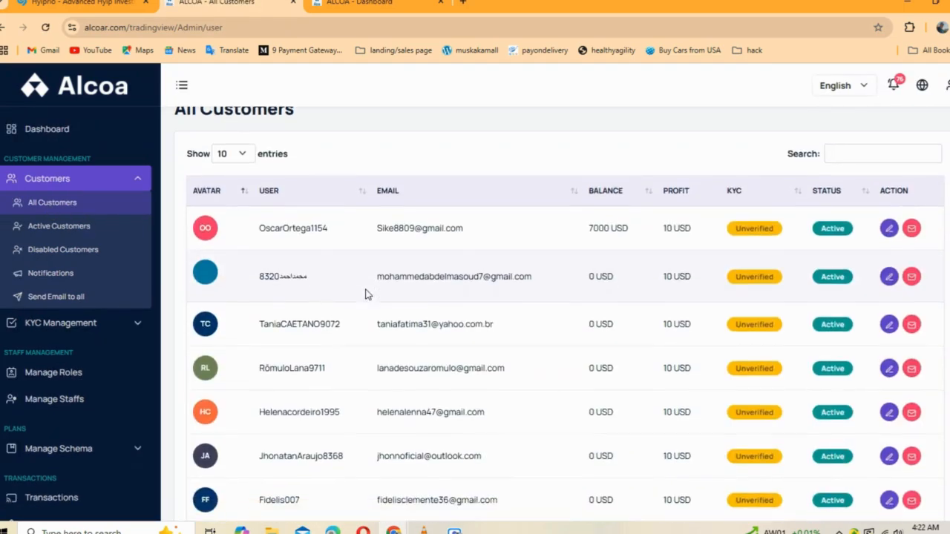
pyautogui.scroll(-3, 366, 294)
pyautogui.scroll(4, 366, 294)
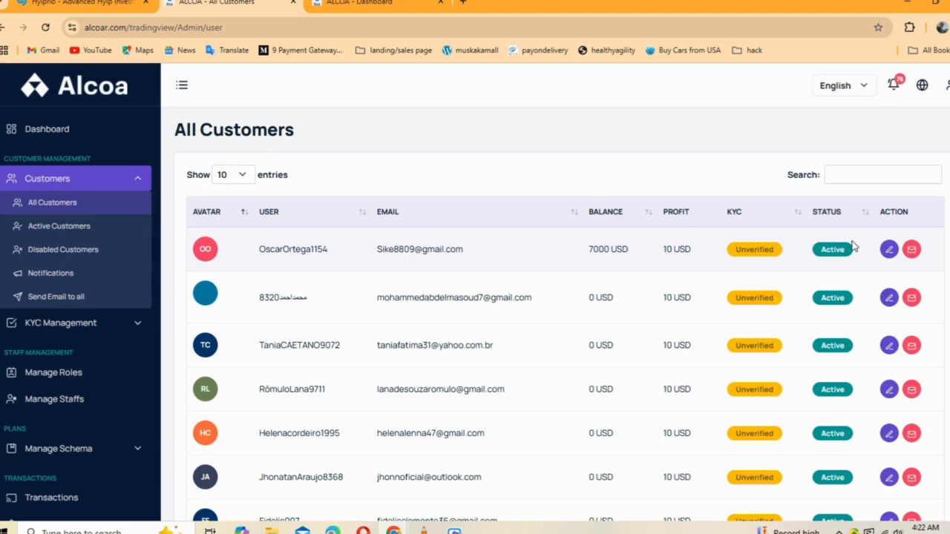
pyautogui.click(894, 253)
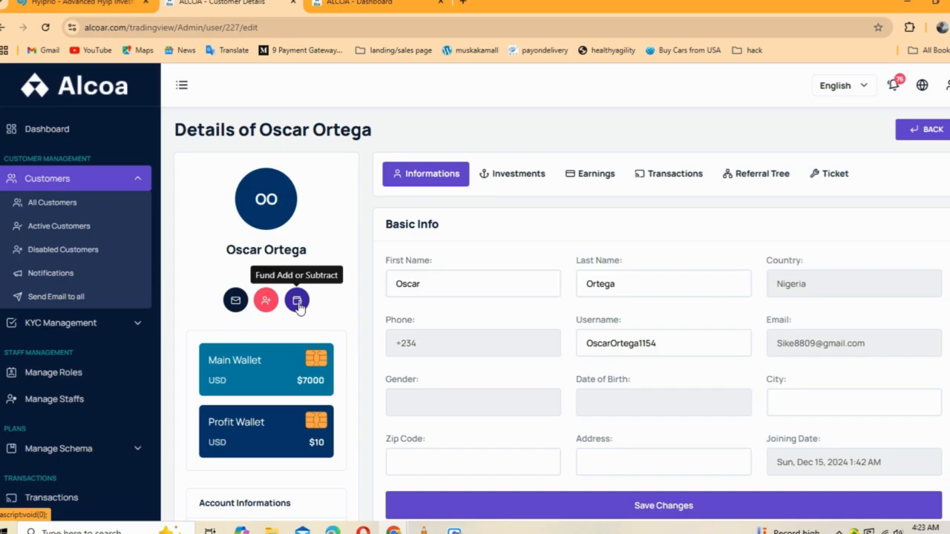
# Log in as this customer to view their user dashboard, and return to the admin tab.
pyautogui.click(266, 301)
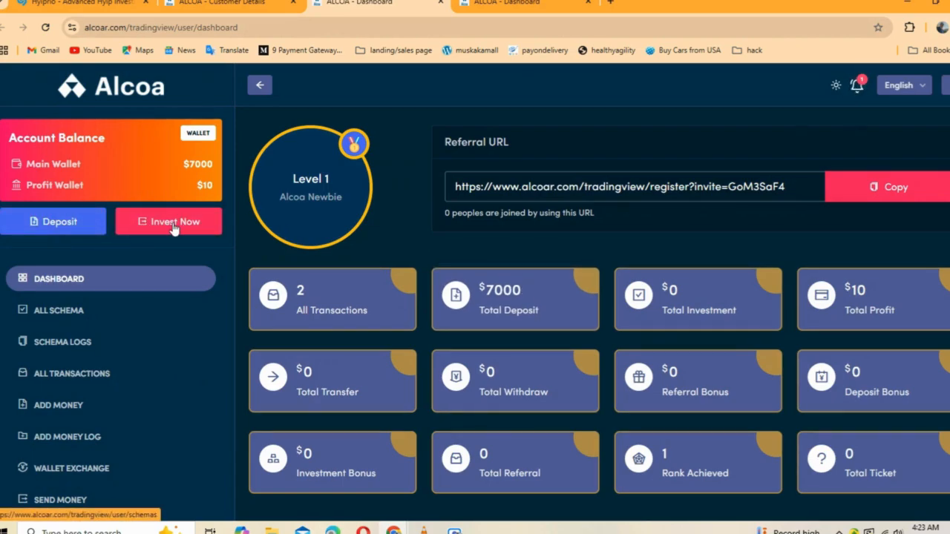
pyautogui.click(439, 4)
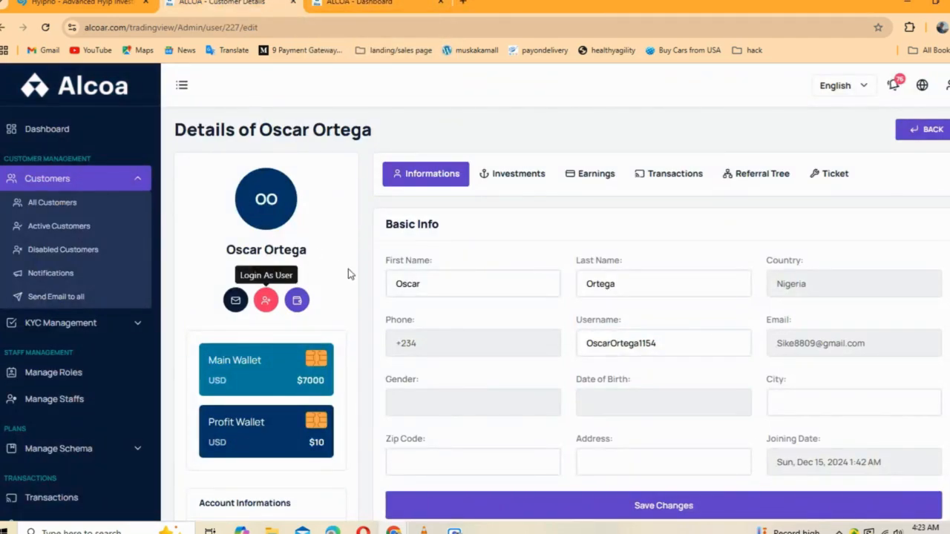
# Browse the Active Customers list and the KYC Management submenu, and open Manage Roles.
pyautogui.click(58, 233)
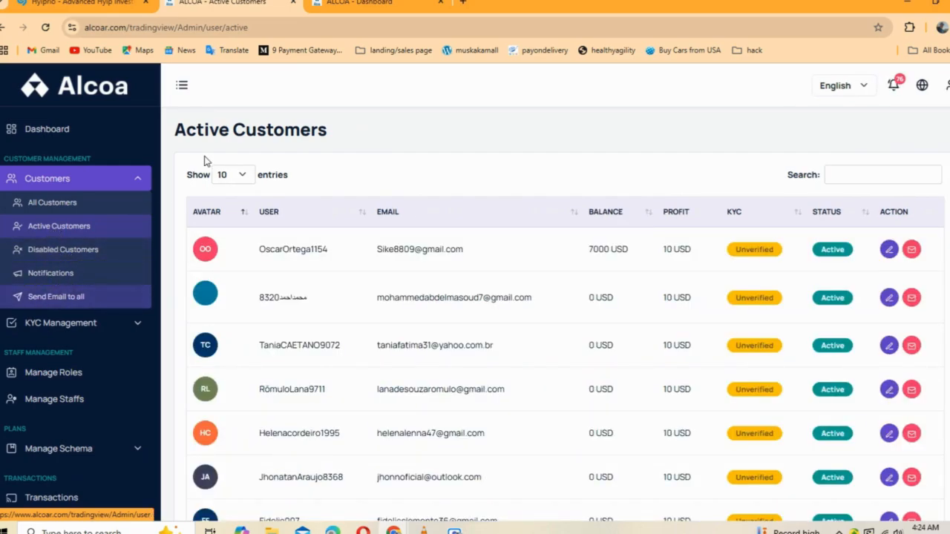
pyautogui.click(134, 186)
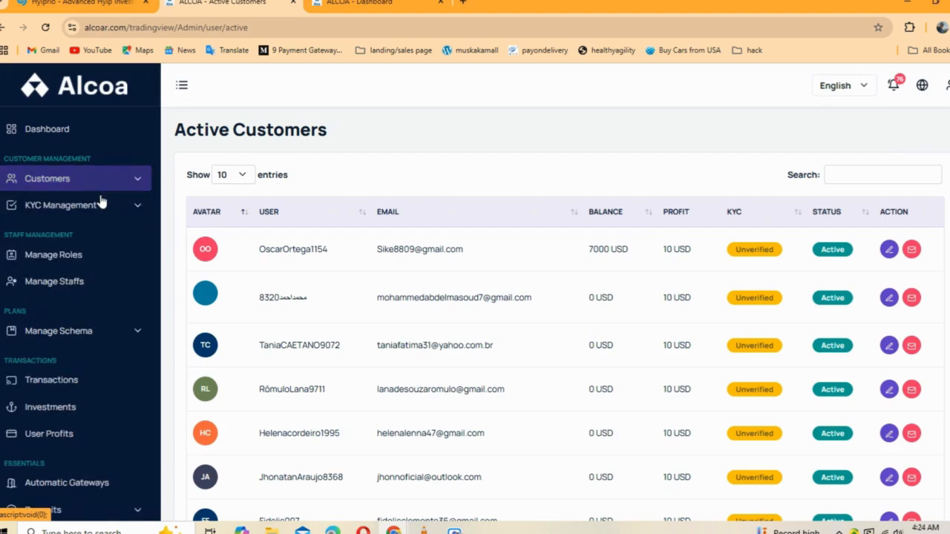
pyautogui.click(136, 208)
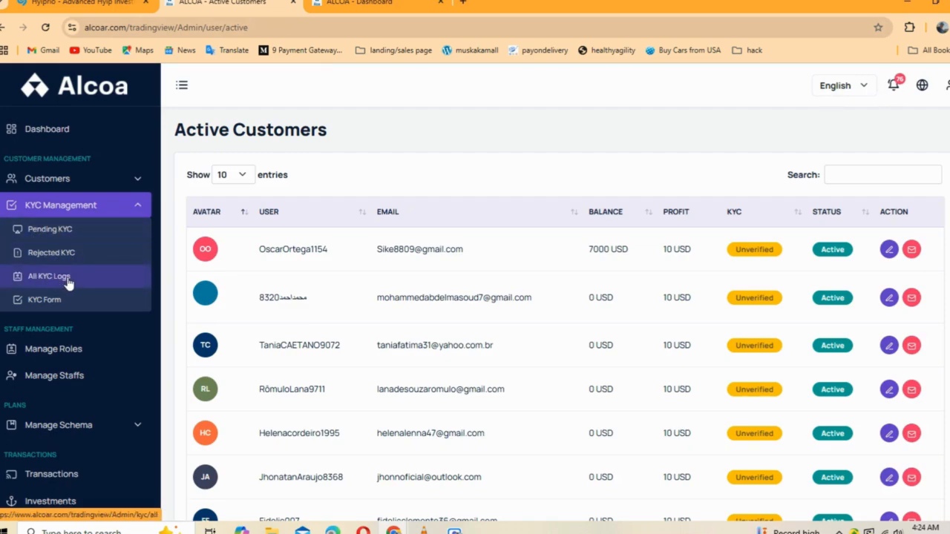
pyautogui.click(144, 207)
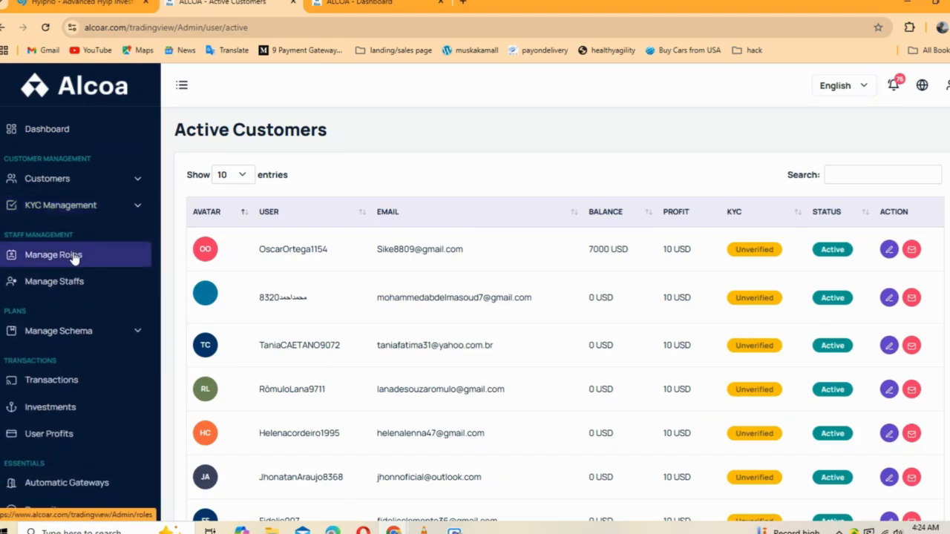
pyautogui.click(72, 256)
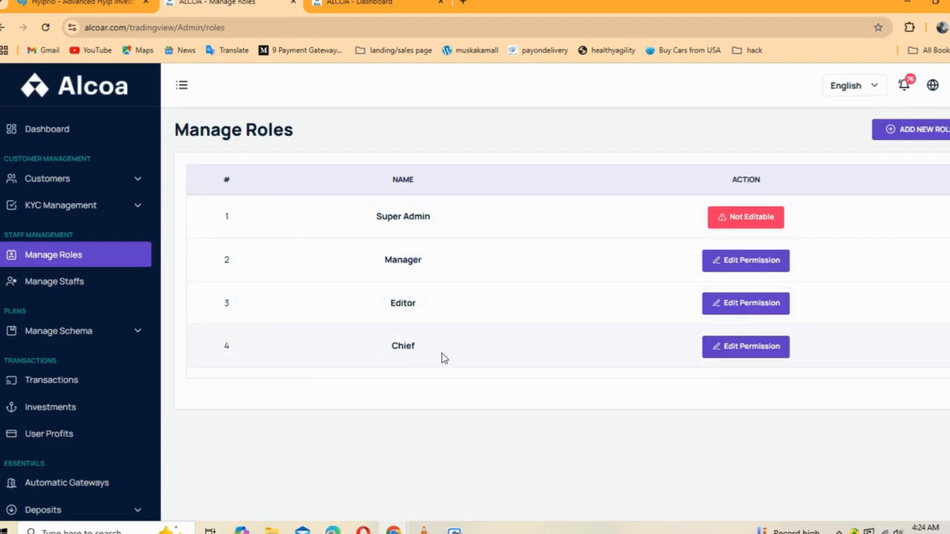
# Open the Add New Role form and expand the Customer Management and Kyc Management permission groups.
pyautogui.click(925, 132)
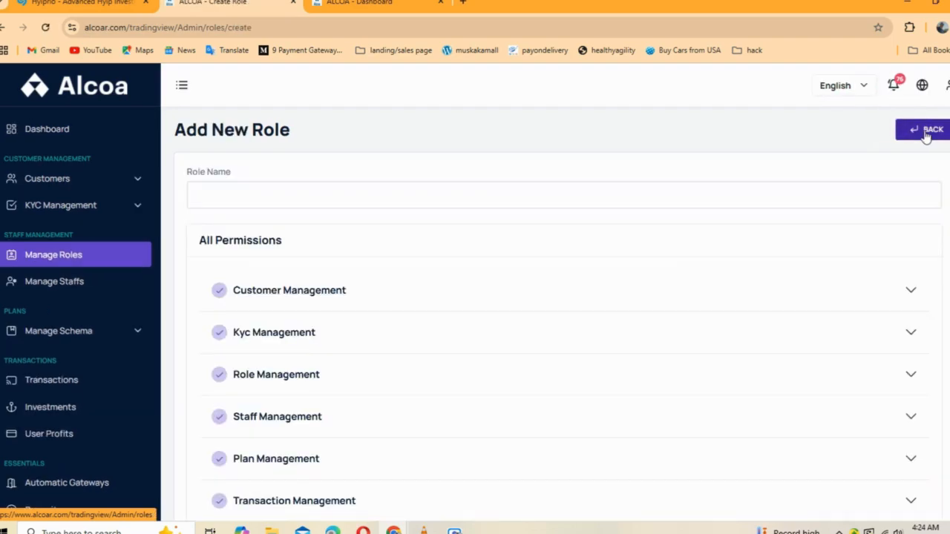
pyautogui.scroll(-1, 562, 300)
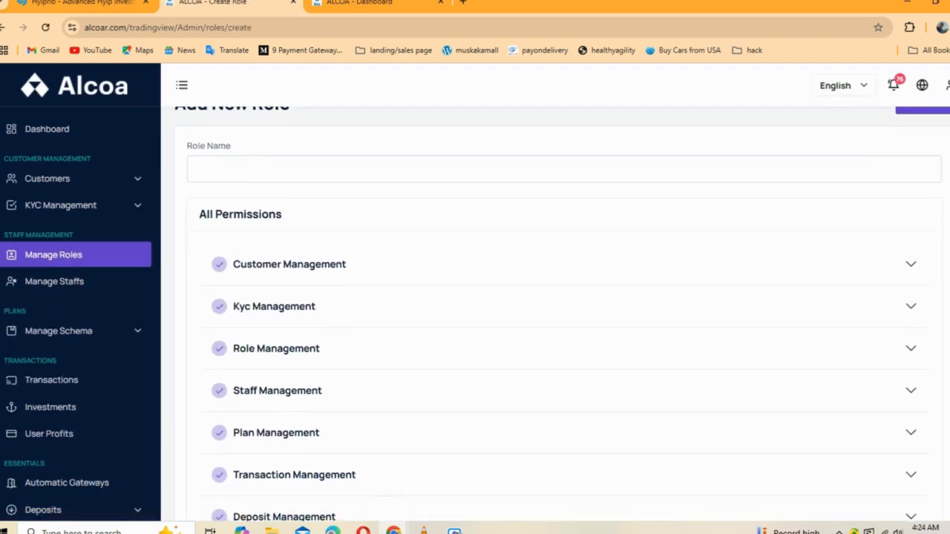
pyautogui.scroll(1, 562, 299)
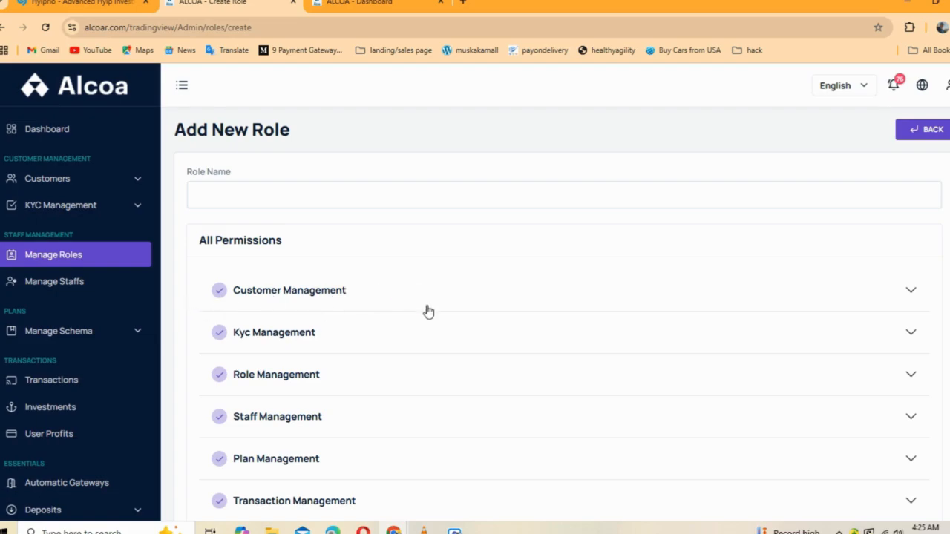
pyautogui.click(910, 292)
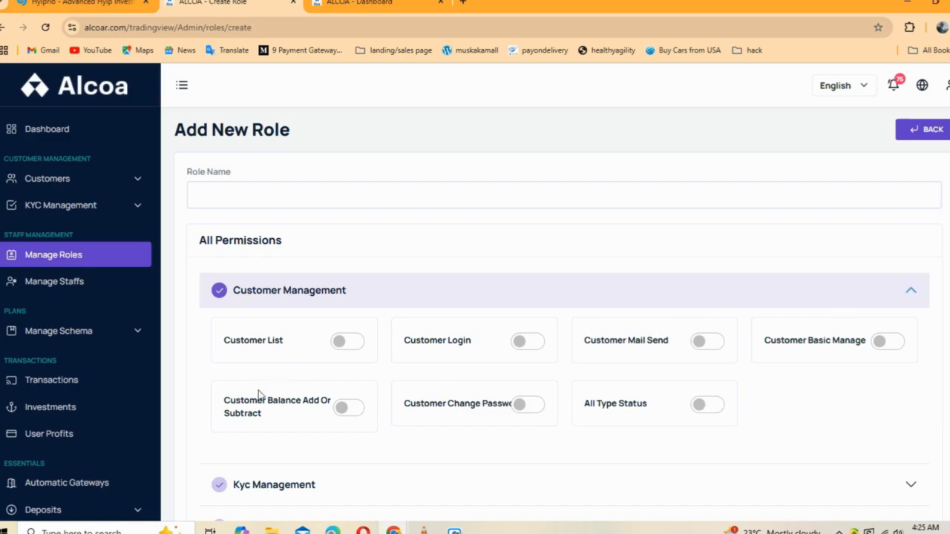
pyautogui.click(348, 344)
pyautogui.click(348, 345)
pyautogui.click(907, 290)
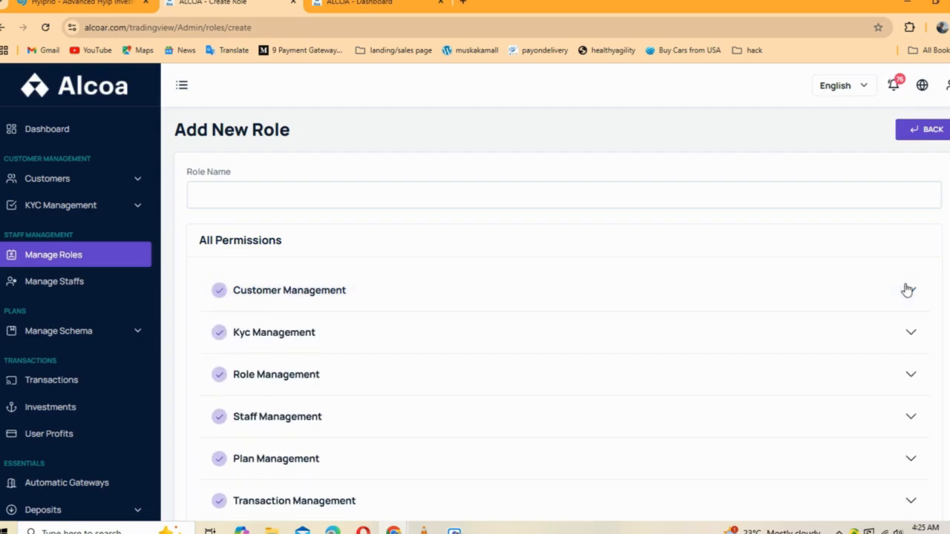
pyautogui.click(910, 336)
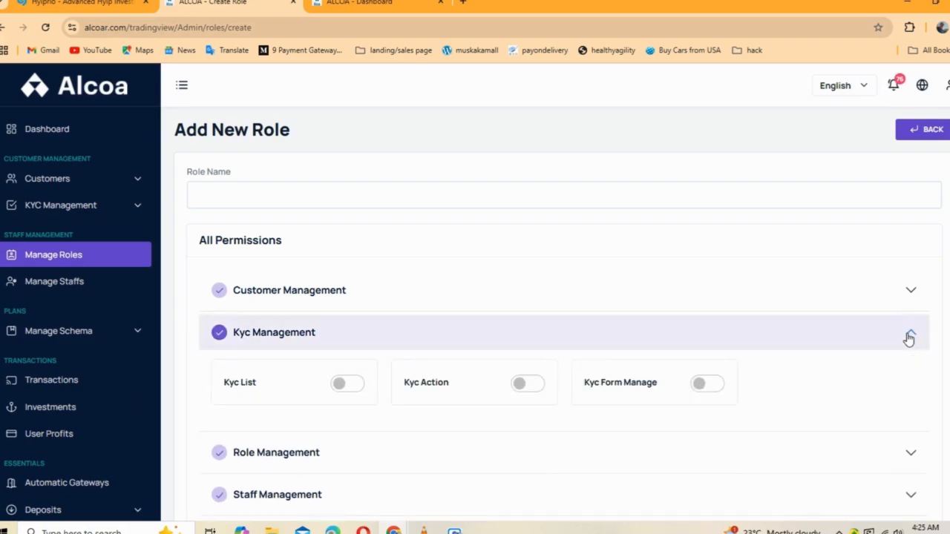
# Try switching on the Kyc Form Manage permission, scan the other permission groups, and go back to the roles list without saving.
pyautogui.click(710, 394)
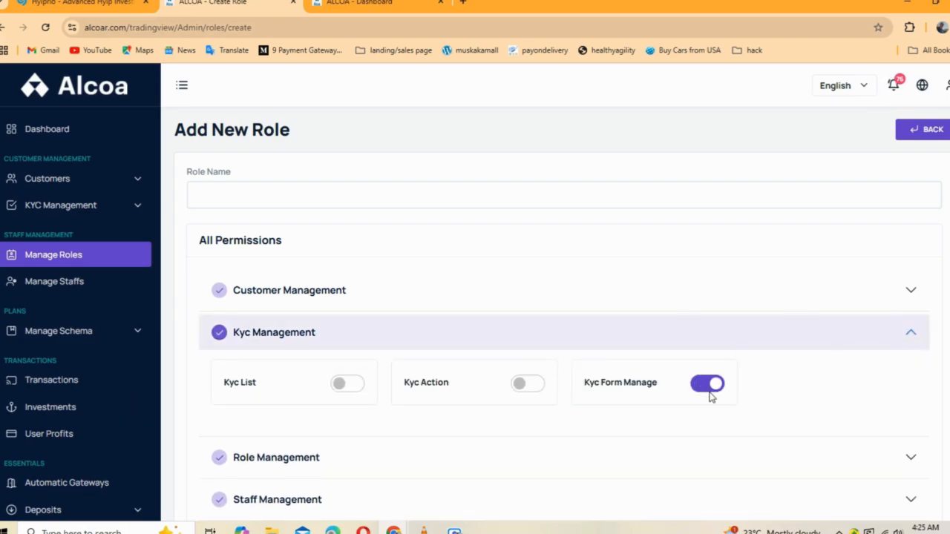
pyautogui.click(913, 336)
pyautogui.scroll(-3, 915, 338)
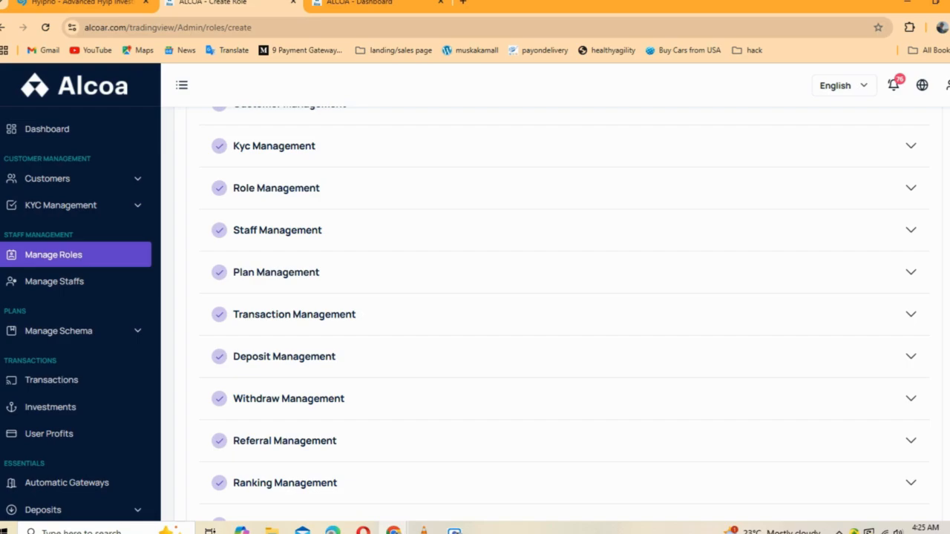
pyautogui.scroll(3, 529, 297)
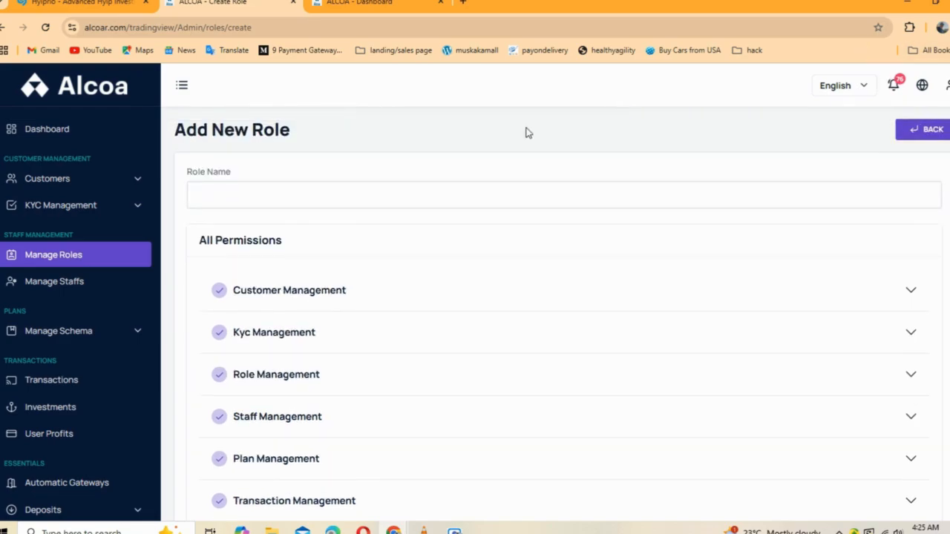
pyautogui.click(918, 141)
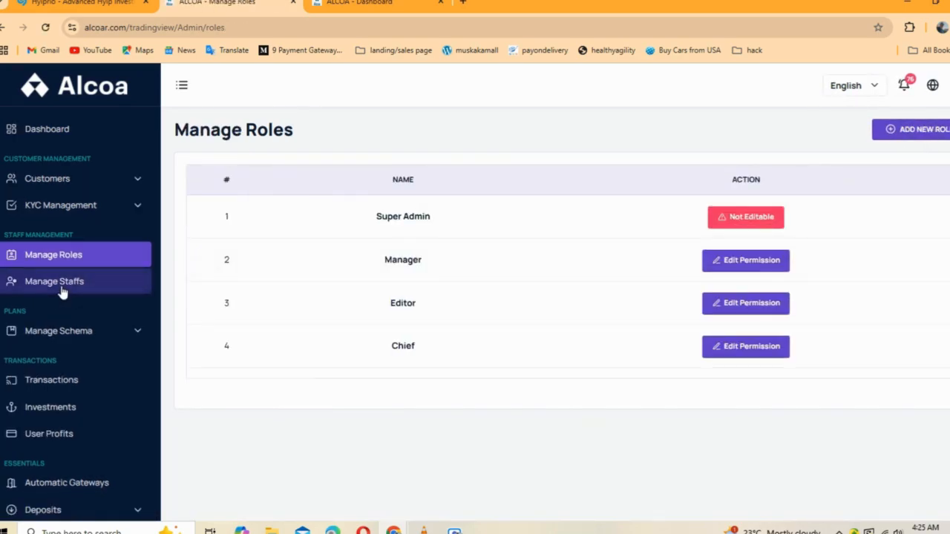
# Open the Manage Staffs list and view the second staff member's edit dialog, then close it.
pyautogui.click(65, 290)
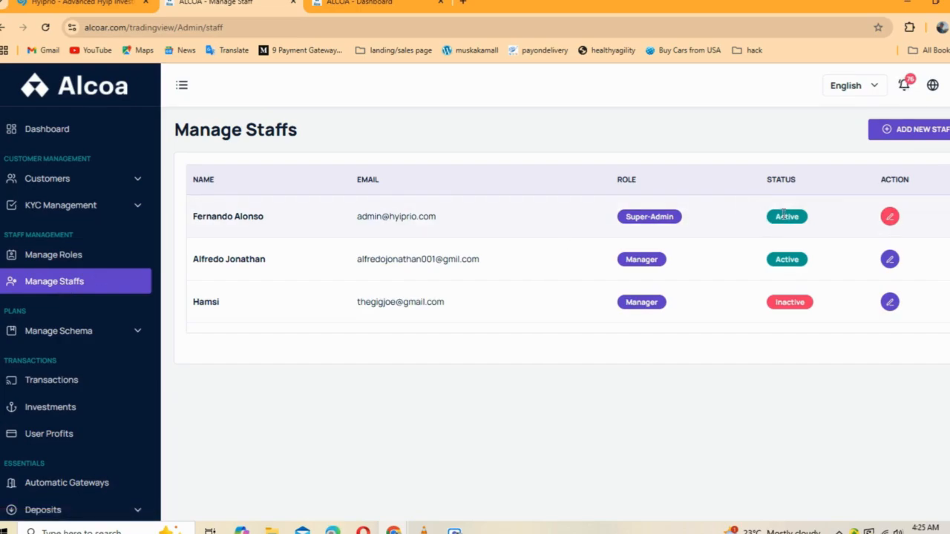
pyautogui.click(889, 261)
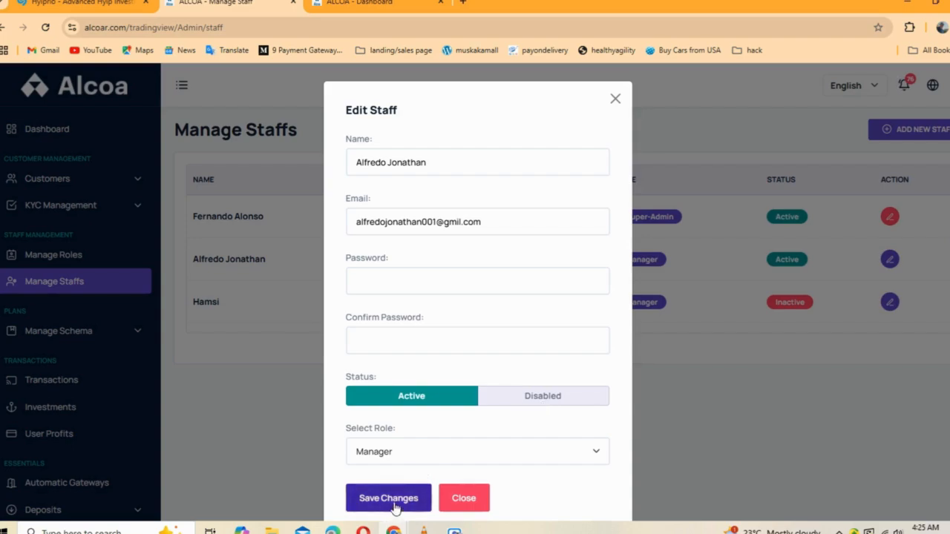
pyautogui.click(793, 451)
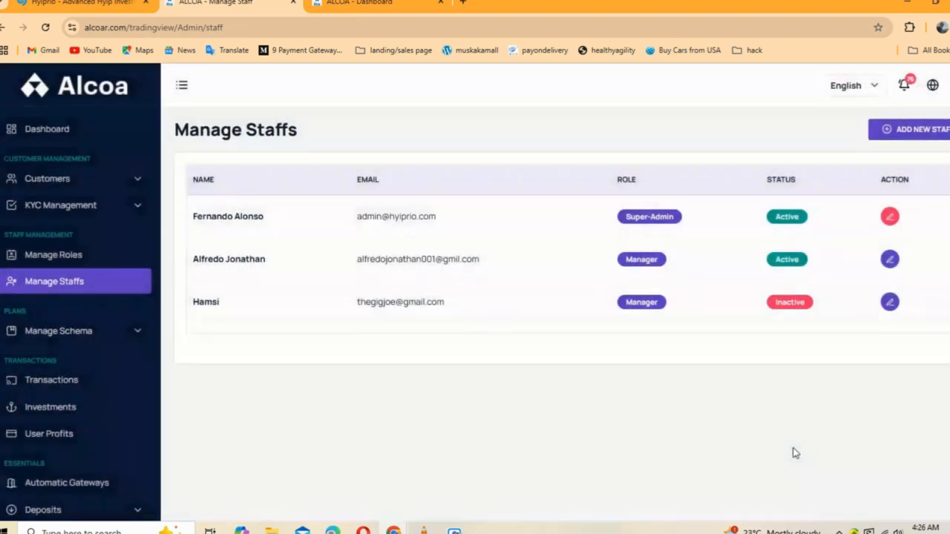
# Open the third staff member's edit dialog and its role choices, then close it without saving.
pyautogui.click(890, 303)
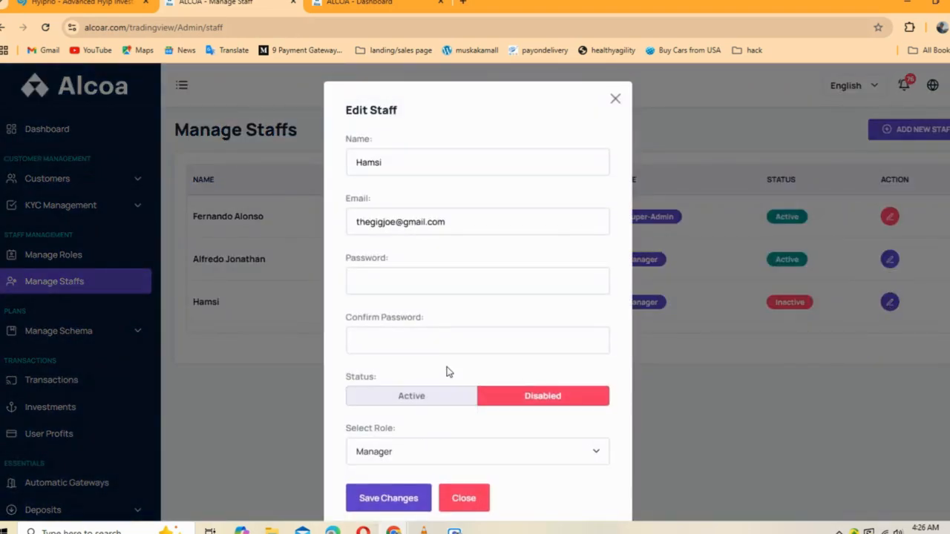
pyautogui.click(435, 455)
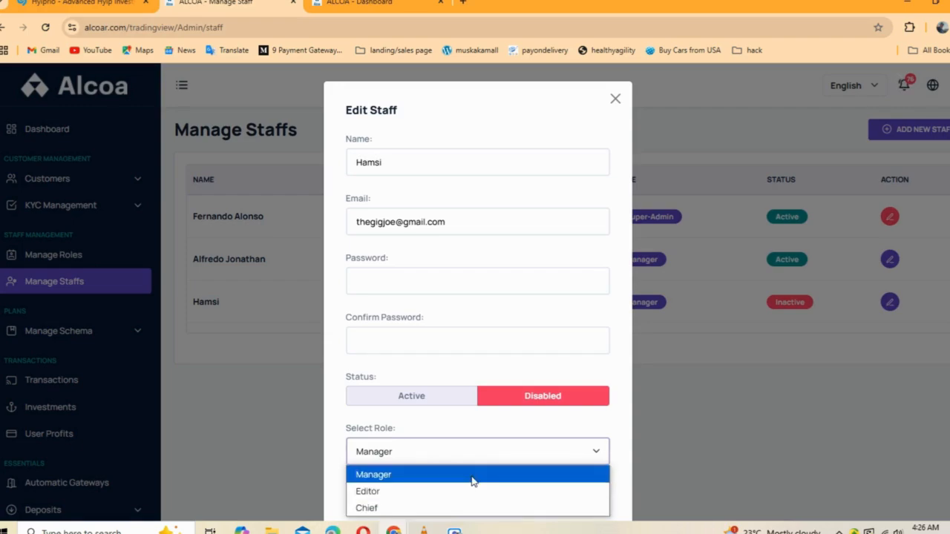
pyautogui.click(748, 428)
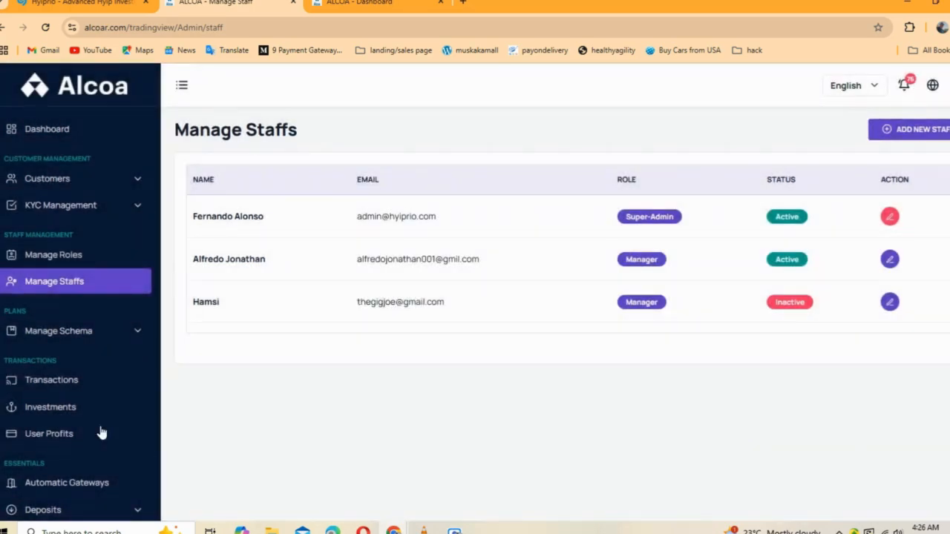
# Expand Manage Schema, view the Schedule list, and open the All Schemas list.
pyautogui.click(141, 335)
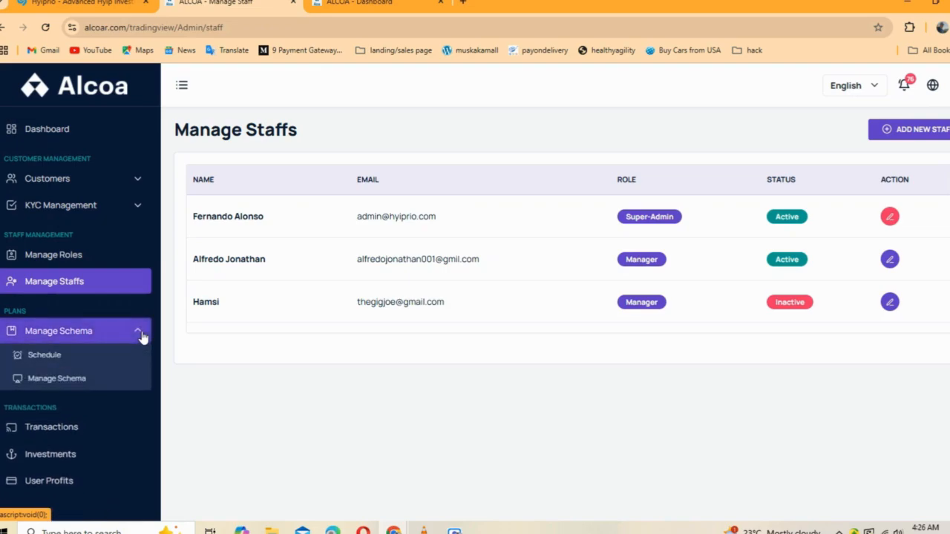
pyautogui.click(74, 360)
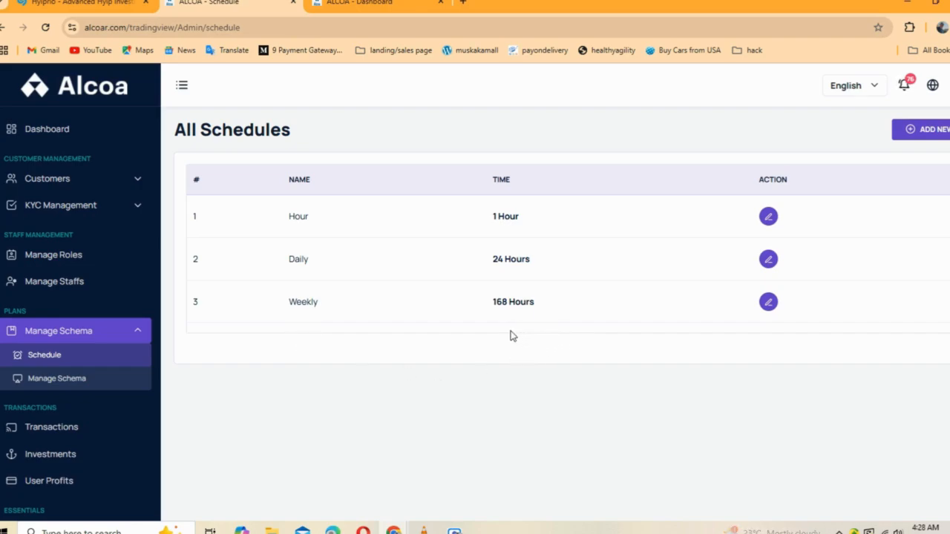
pyautogui.click(63, 381)
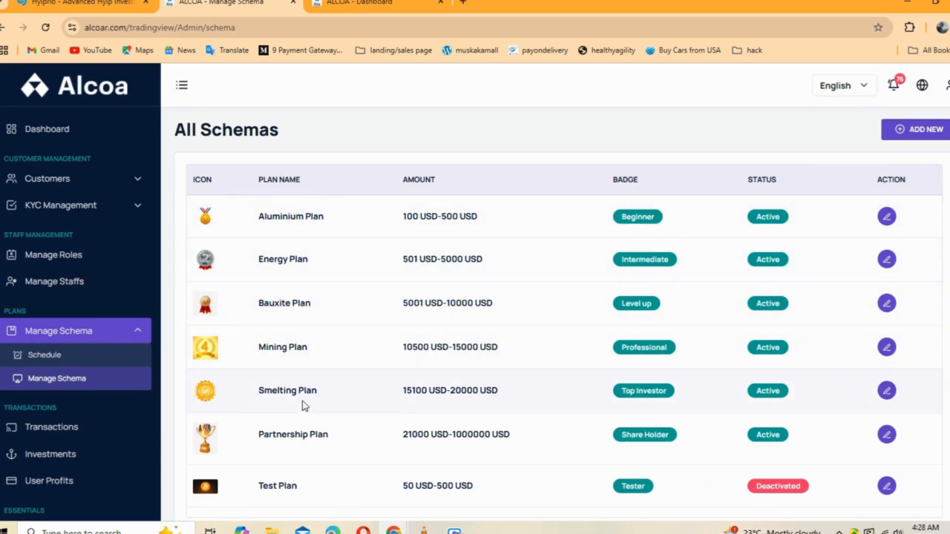
# Open the Add New Schema form, review its fields, and return to the schemas list.
pyautogui.click(925, 131)
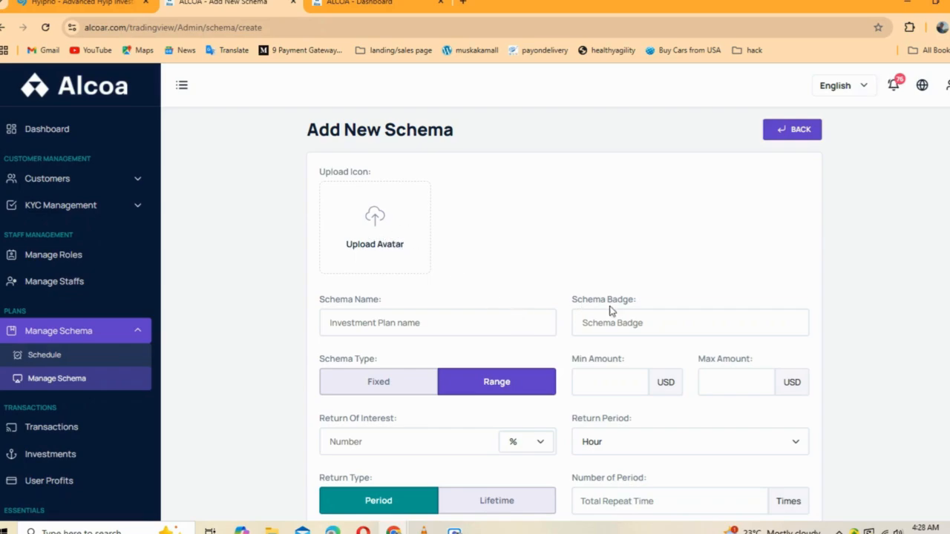
pyautogui.scroll(-1, 681, 311)
pyautogui.scroll(-3, 564, 312)
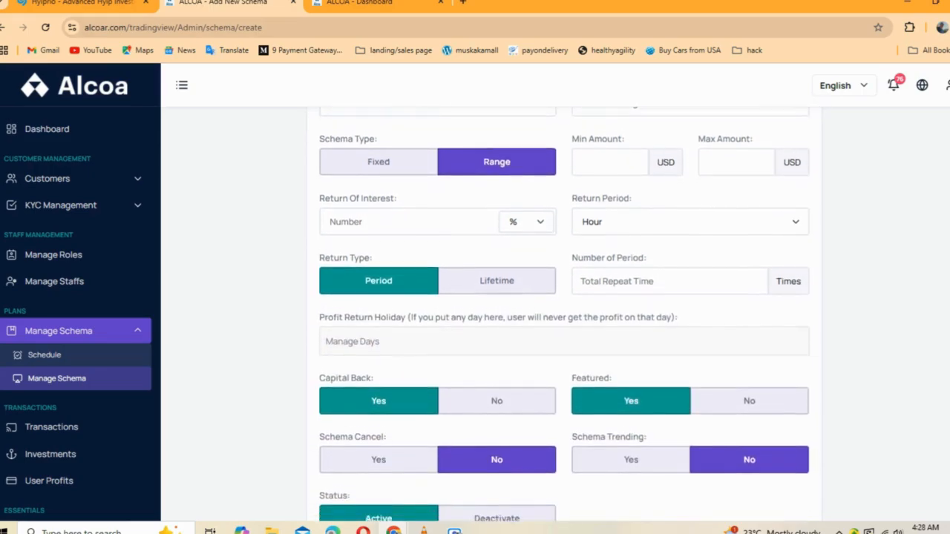
pyautogui.scroll(5, 564, 311)
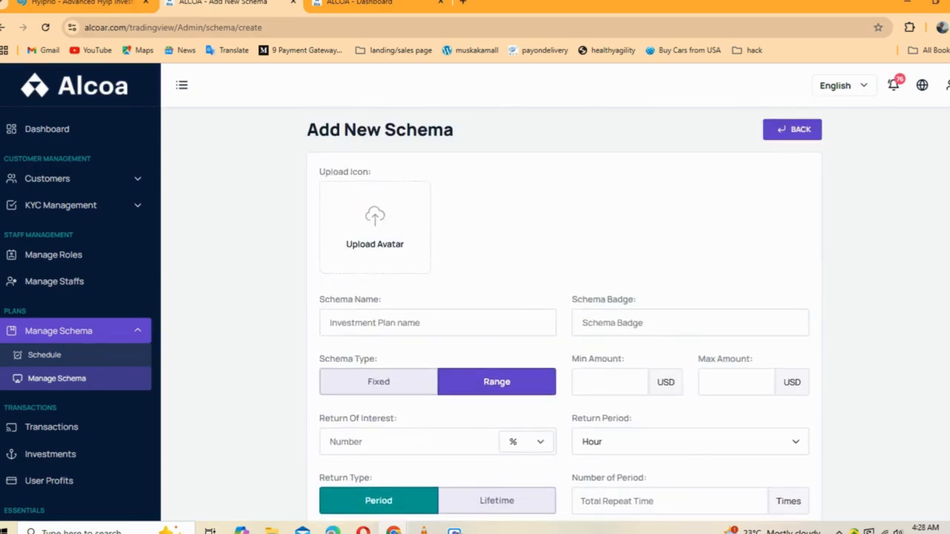
pyautogui.click(793, 130)
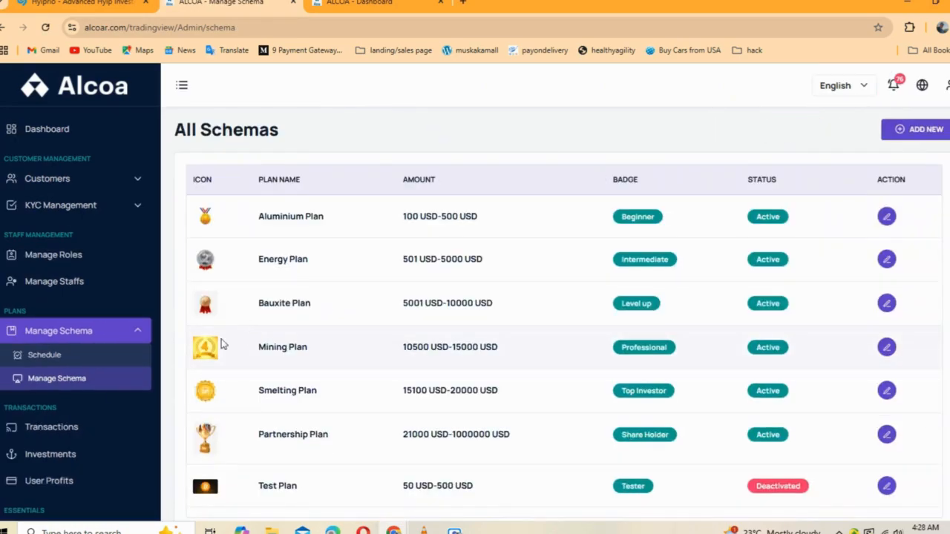
# Open the User Profits list and then the Automatic Gateways page.
pyautogui.scroll(-1, 564, 297)
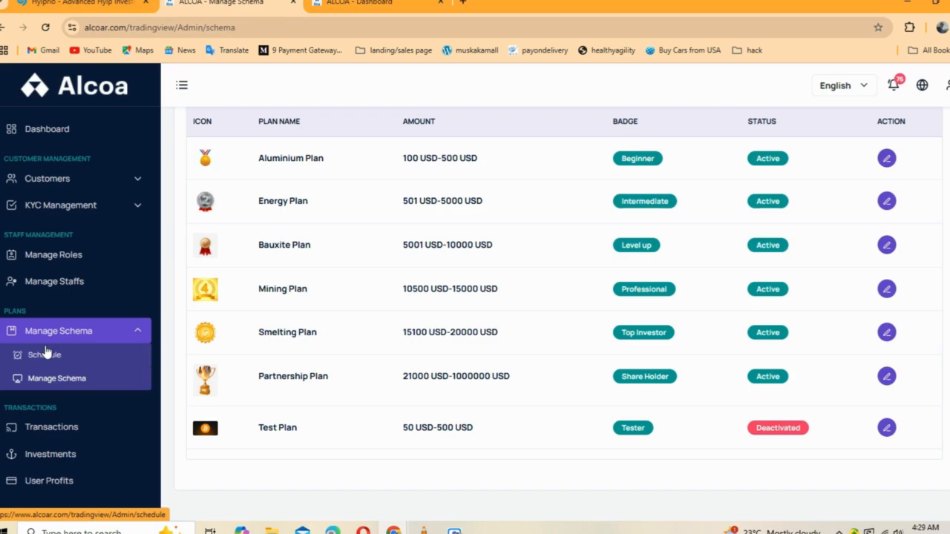
pyautogui.click(125, 180)
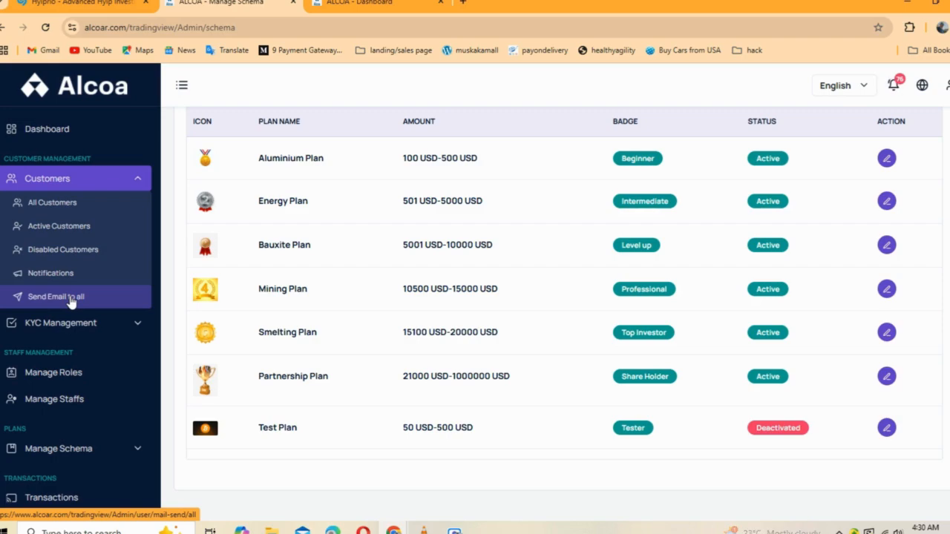
pyautogui.click(138, 183)
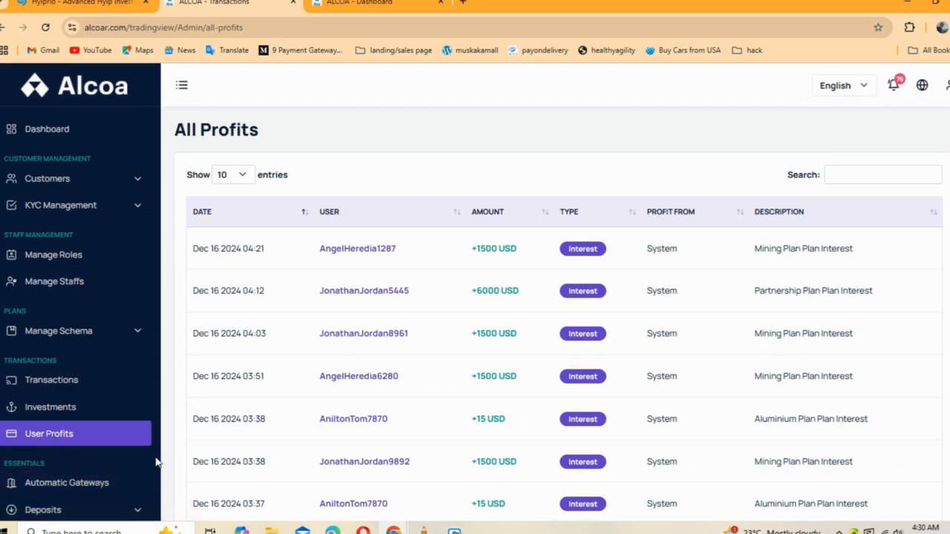
pyautogui.scroll(-5, 157, 464)
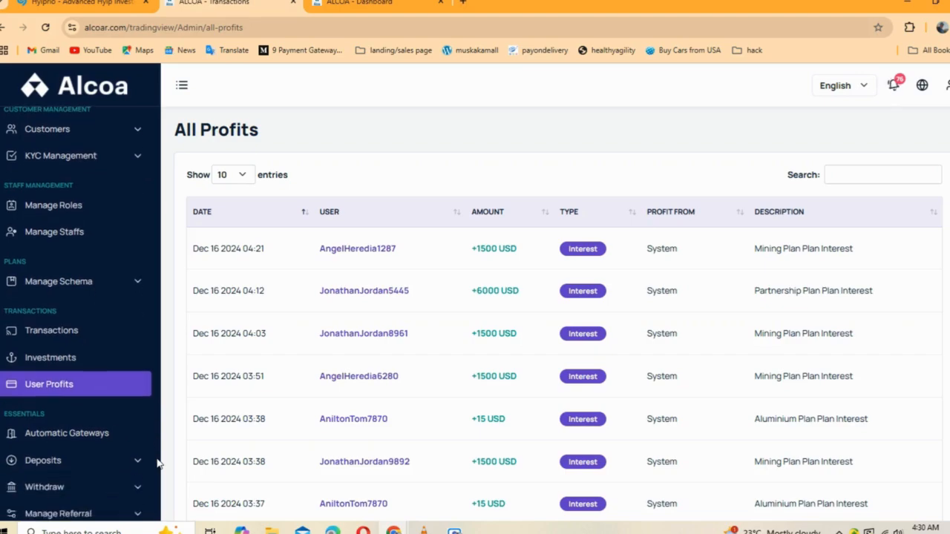
pyautogui.scroll(-3, 157, 463)
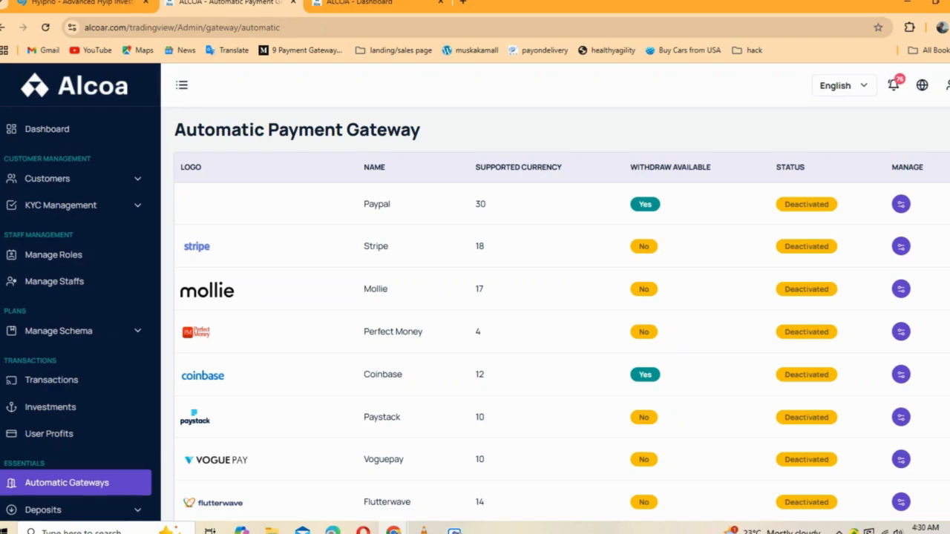
# Scroll through the automatic payment gateways and open and close the Stripe credential editor.
pyautogui.scroll(-3, 561, 301)
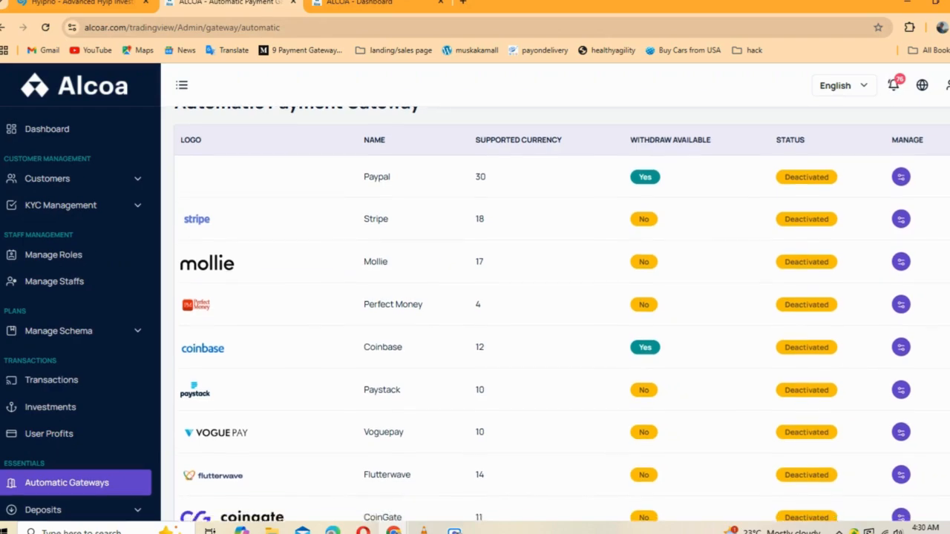
pyautogui.scroll(-3, 561, 301)
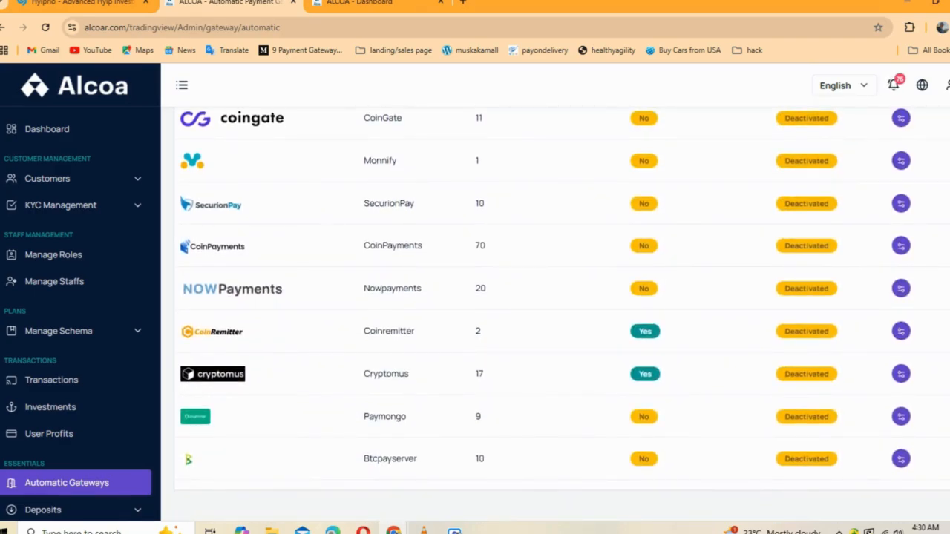
pyautogui.scroll(6, 562, 300)
pyautogui.scroll(-4, 562, 318)
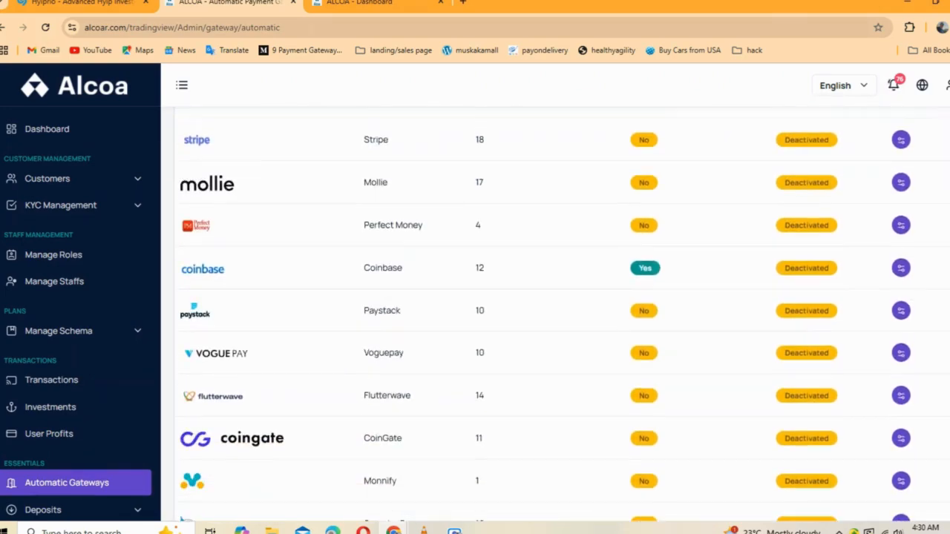
pyautogui.scroll(3, 562, 318)
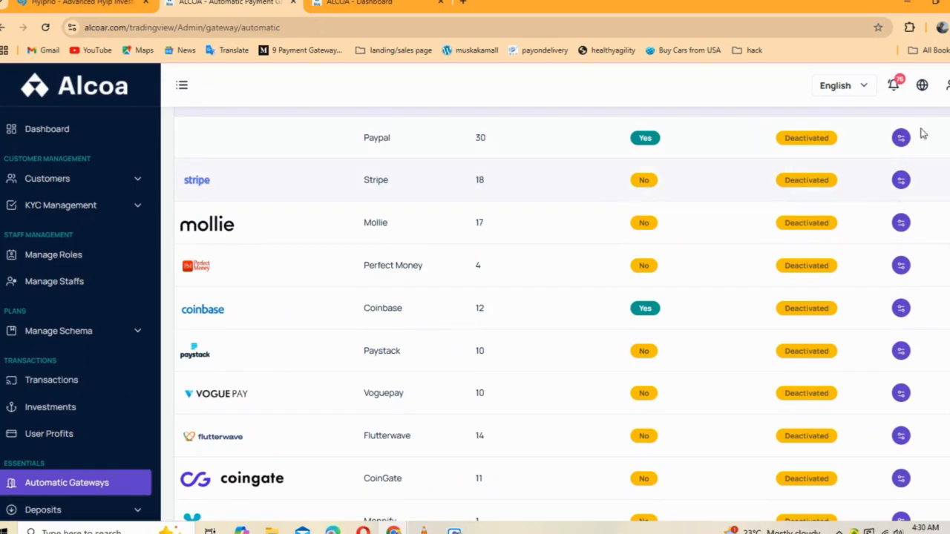
pyautogui.click(901, 182)
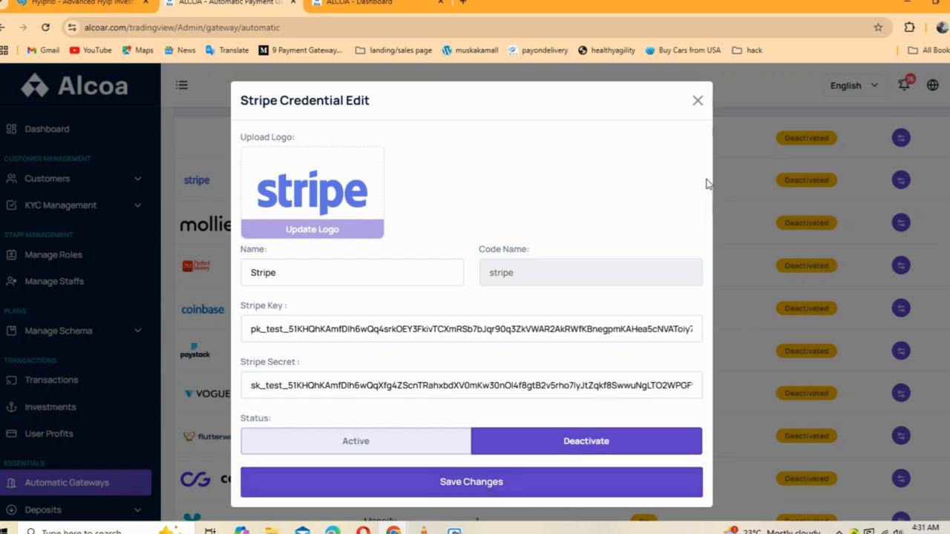
pyautogui.click(698, 101)
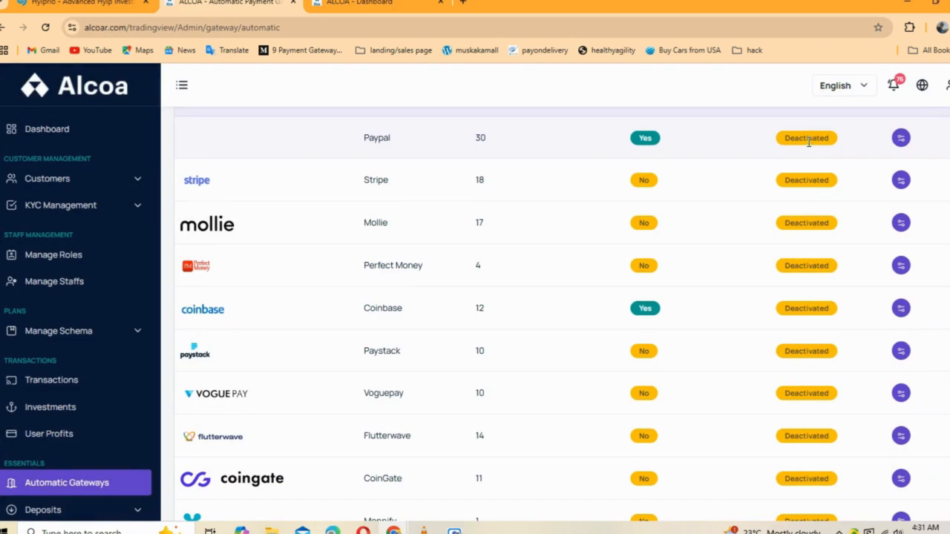
# Open and close the Paypal credential editor to review its settings.
pyautogui.click(900, 138)
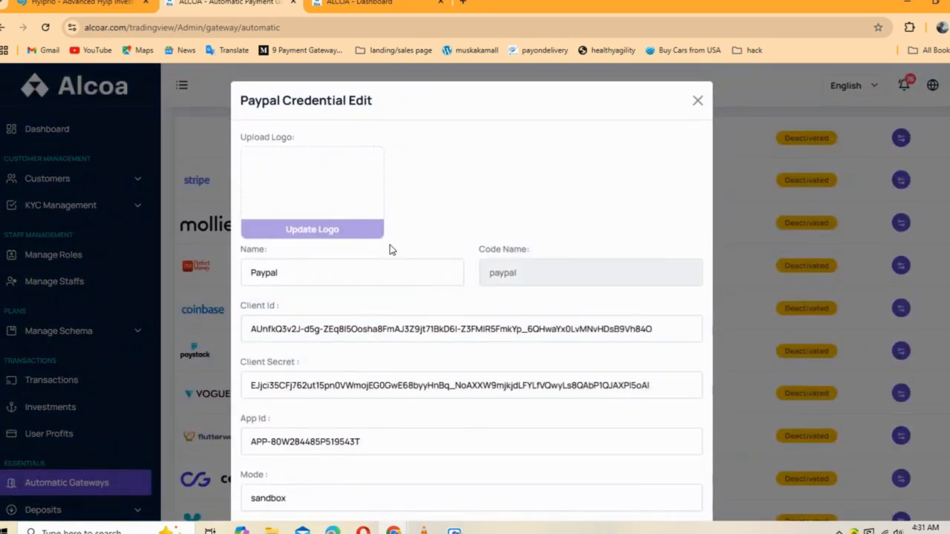
pyautogui.click(698, 101)
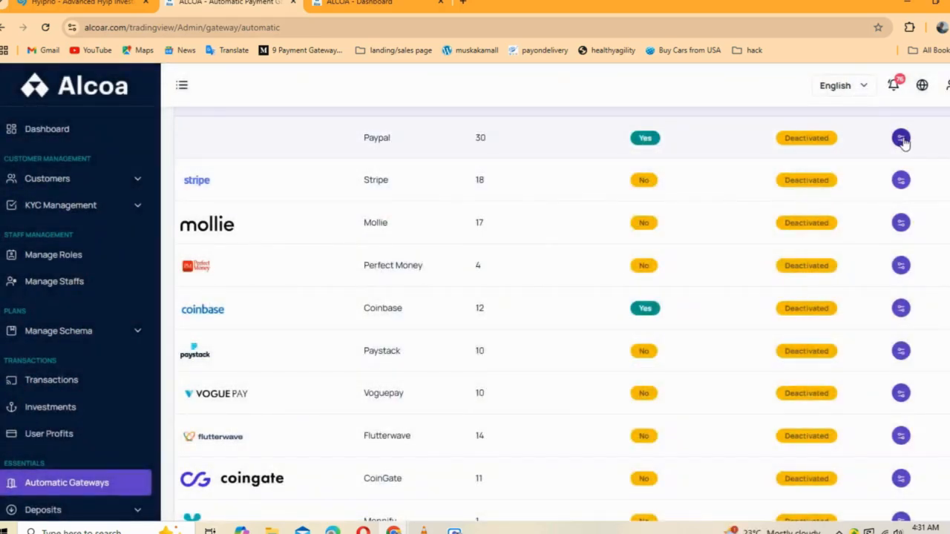
pyautogui.click(900, 147)
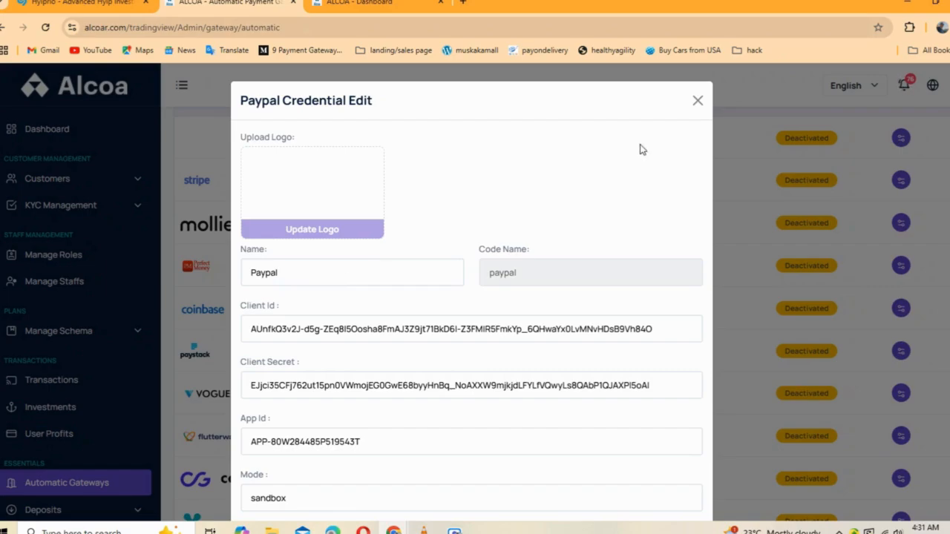
pyautogui.click(699, 103)
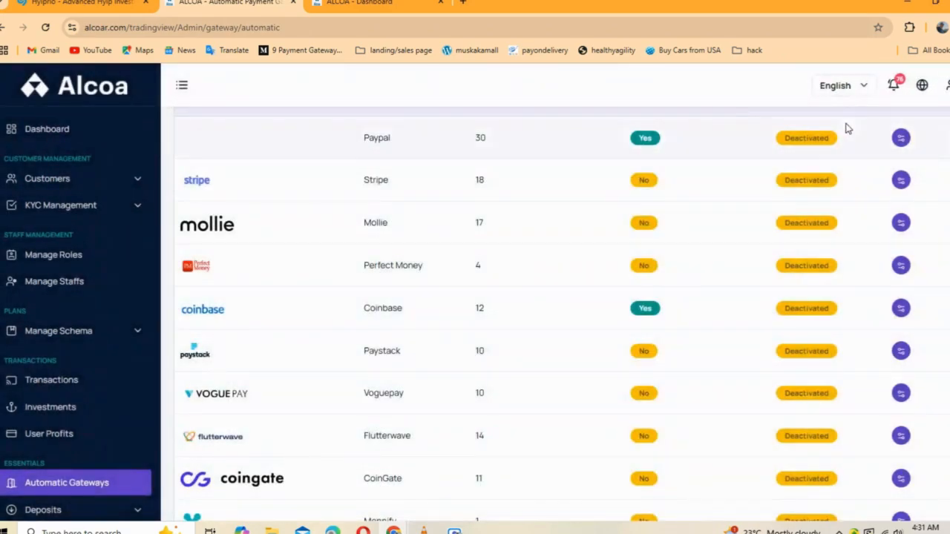
# Open the Stripe credential editor, switch its status to Active, and close it without saving.
pyautogui.click(901, 180)
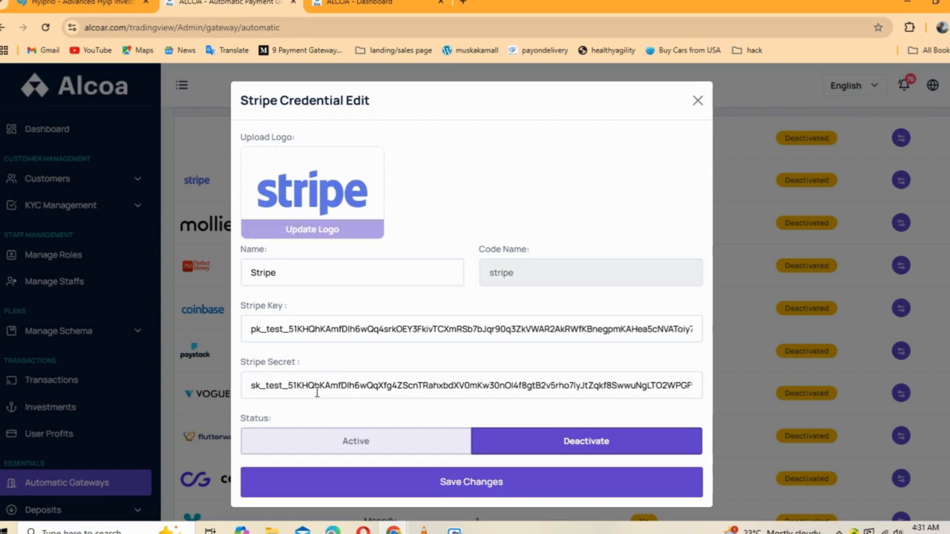
pyautogui.click(383, 448)
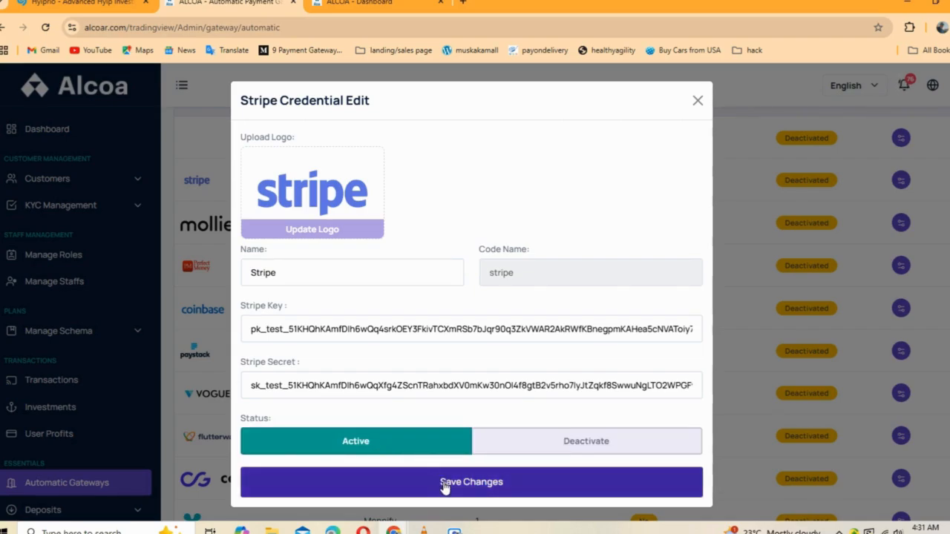
pyautogui.click(695, 101)
pyautogui.scroll(-5, 562, 312)
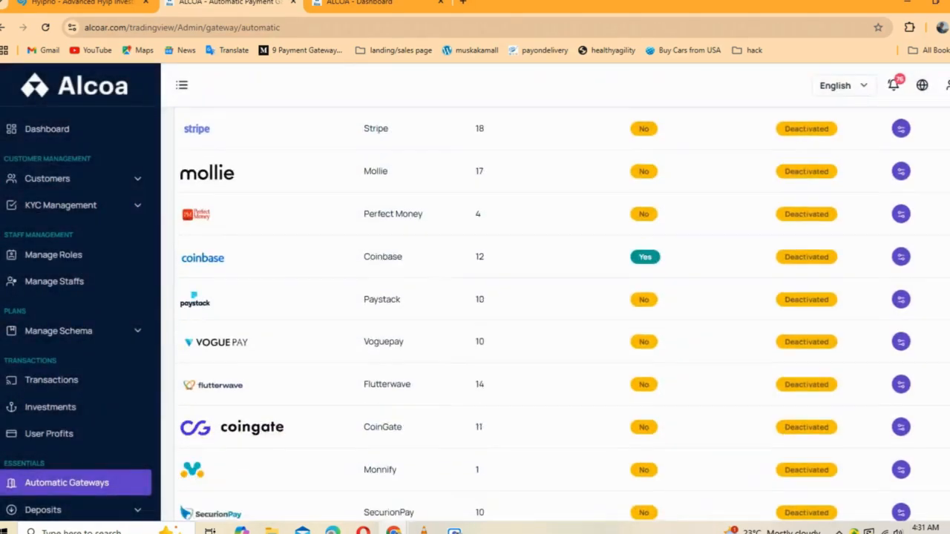
# Open the Manual Methods page under the Deposits section of the sidebar.
pyautogui.scroll(4, 561, 312)
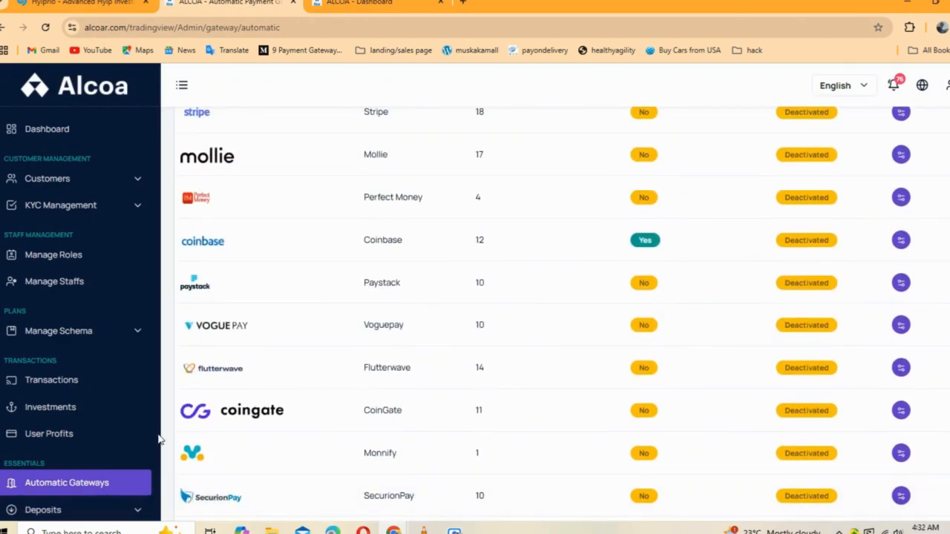
pyautogui.scroll(-3, 155, 442)
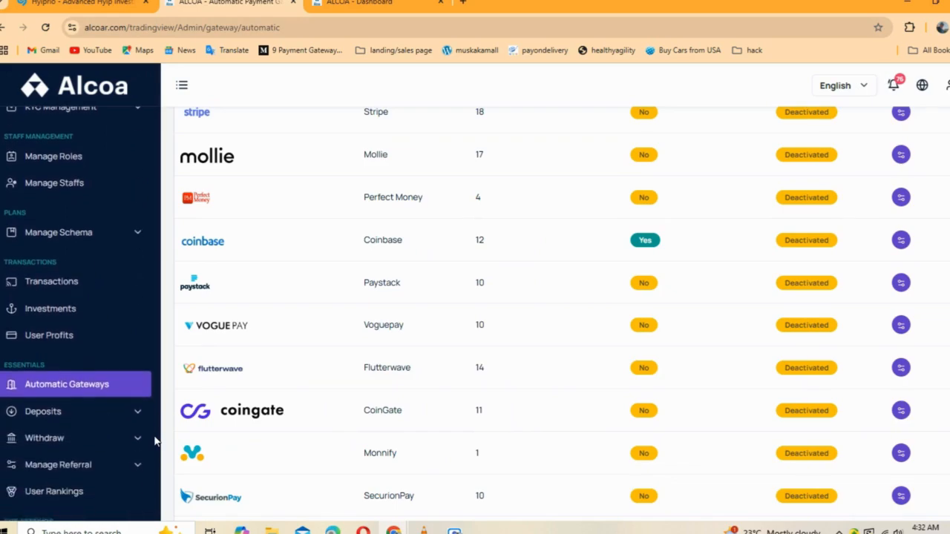
pyautogui.scroll(-1, 155, 441)
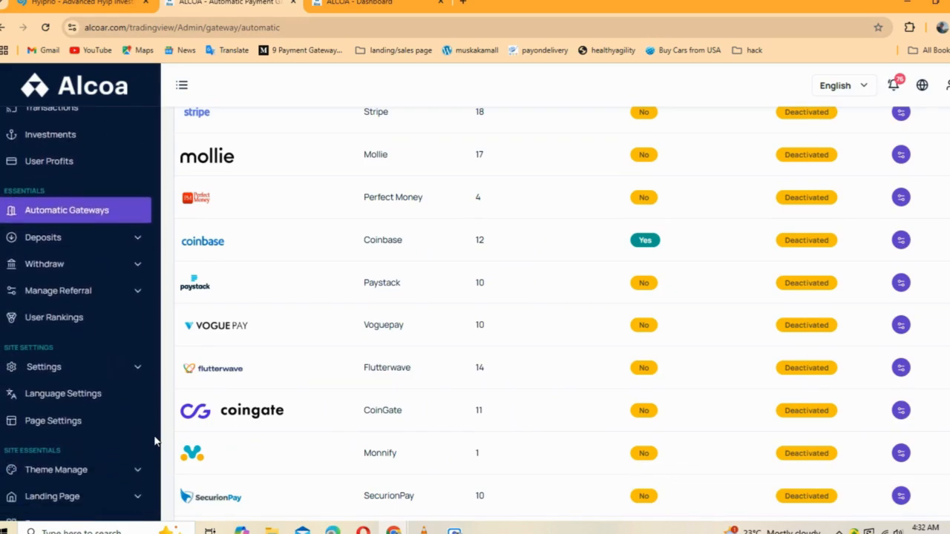
pyautogui.click(136, 245)
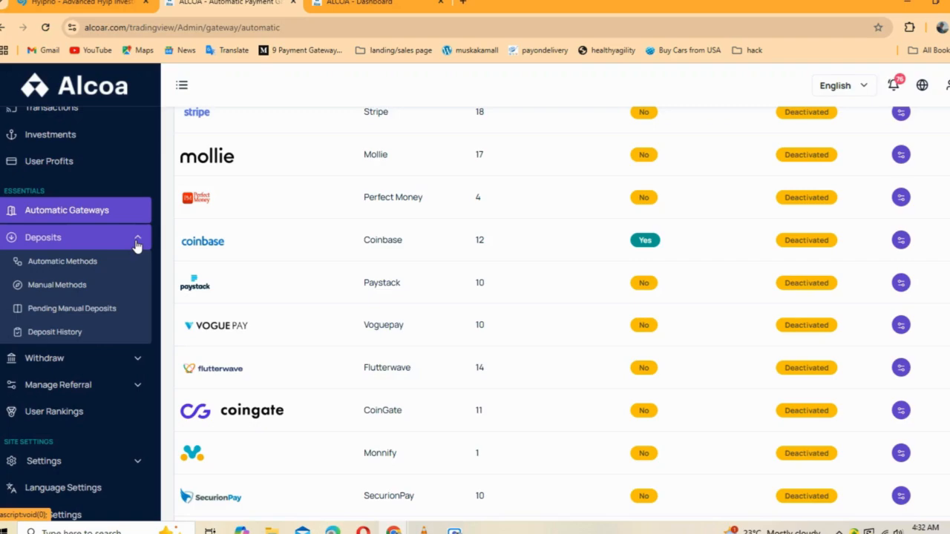
pyautogui.click(58, 289)
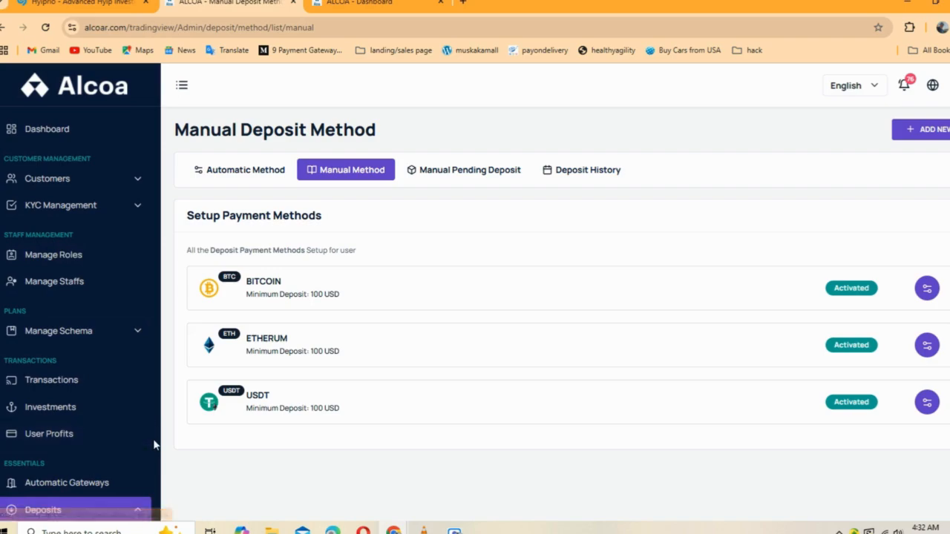
# Expand and collapse the Withdraw, Deposits, Manage Referral and Settings sidebar menus to review their sub-pages.
pyautogui.scroll(-4, 154, 445)
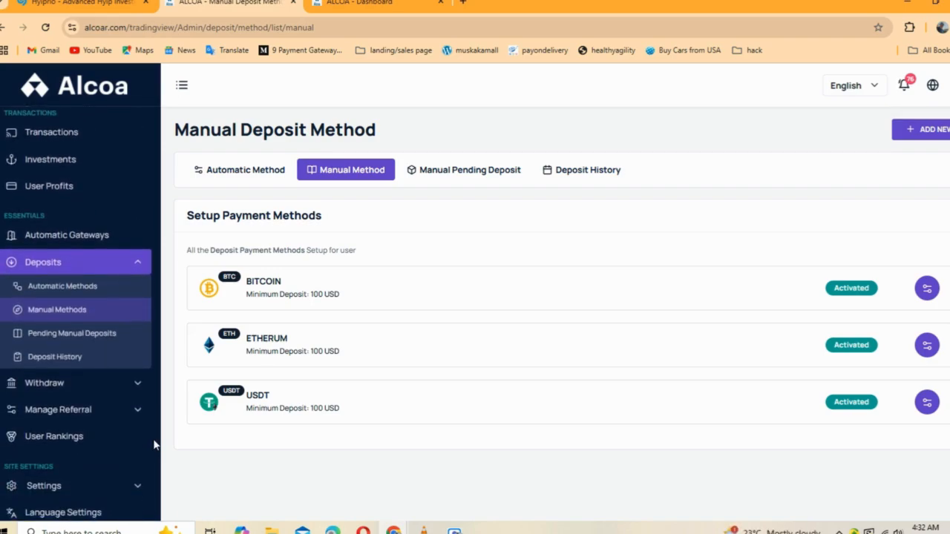
pyautogui.scroll(-2, 153, 444)
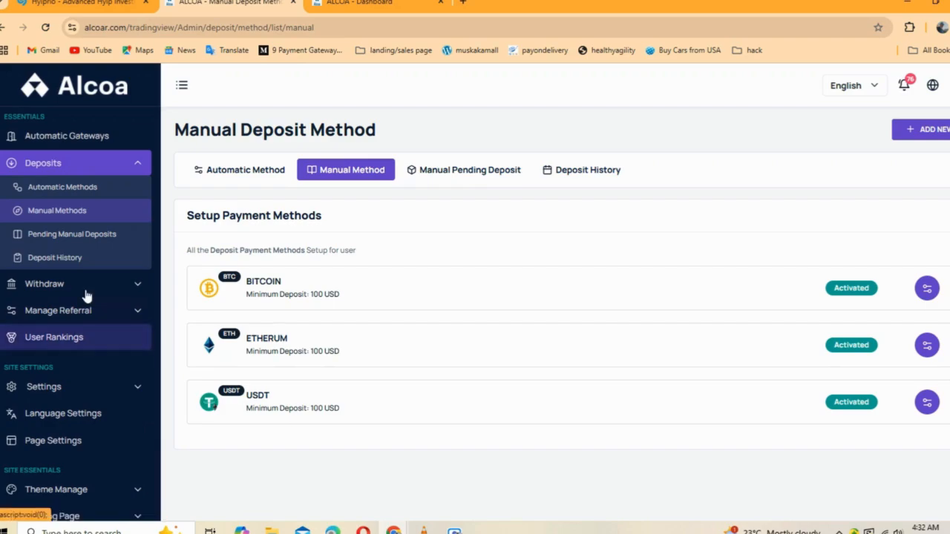
pyautogui.click(140, 283)
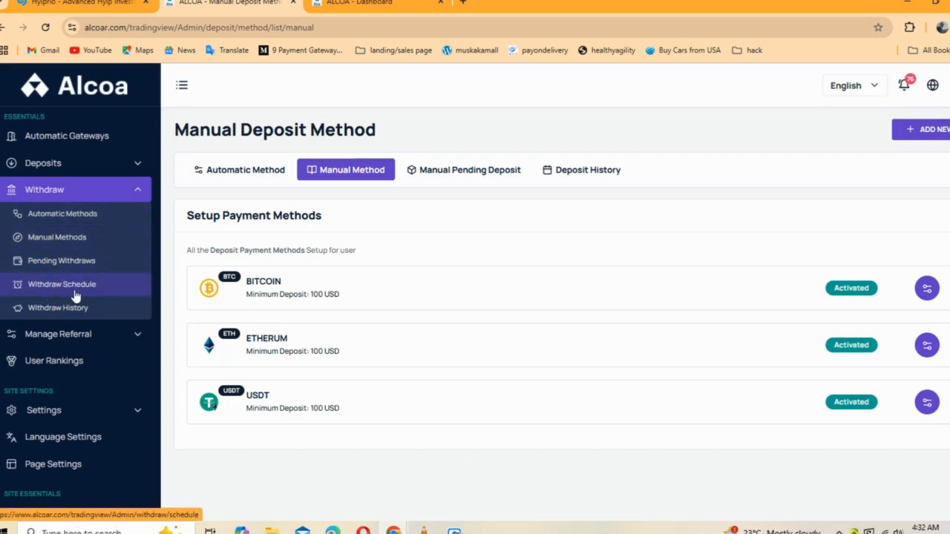
pyautogui.click(138, 192)
pyautogui.click(138, 164)
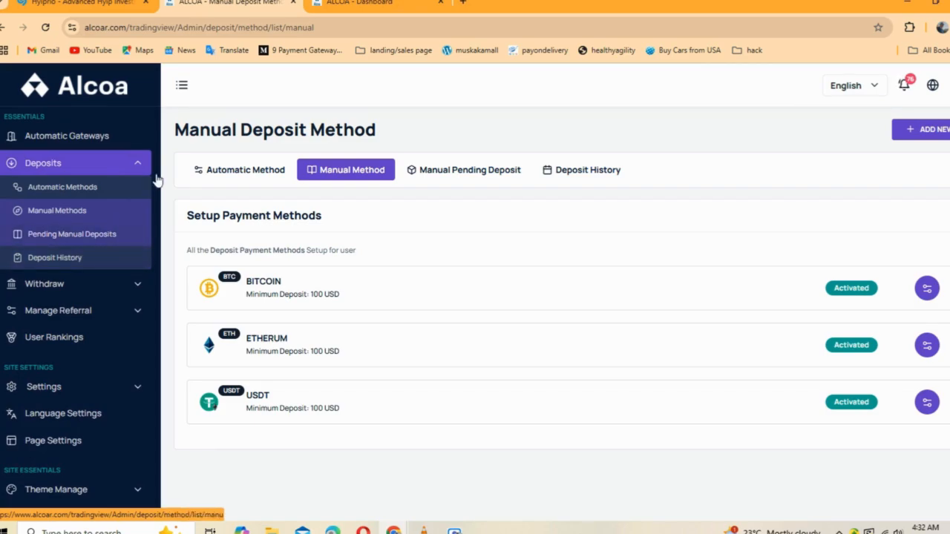
pyautogui.click(139, 164)
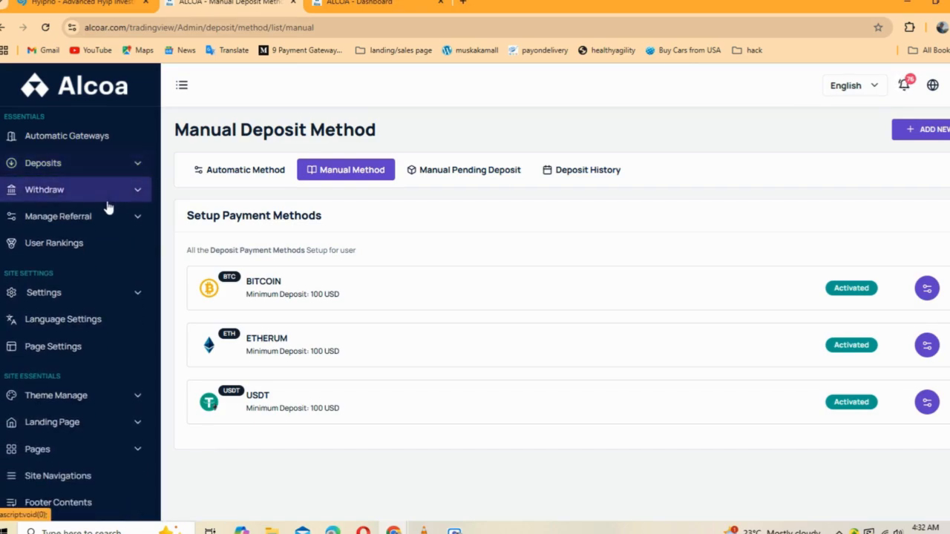
pyautogui.click(137, 222)
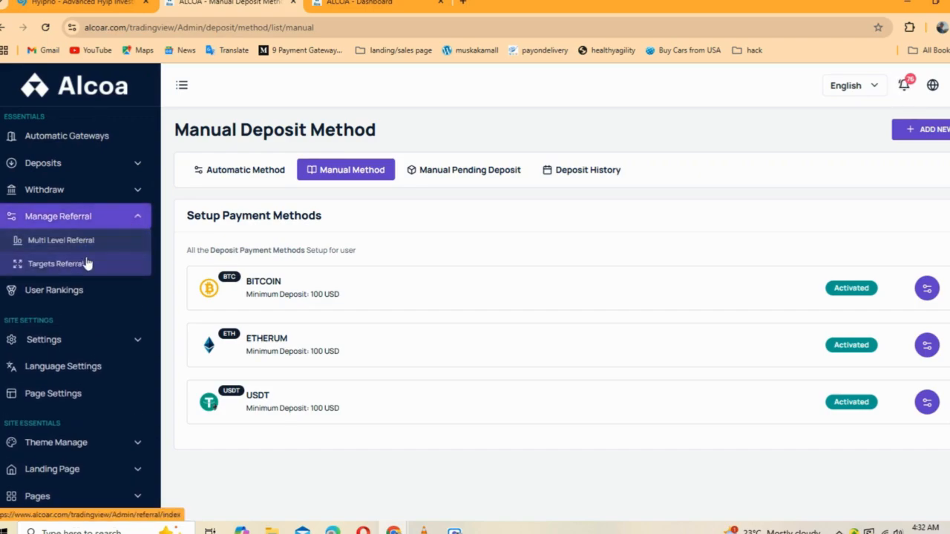
pyautogui.click(137, 222)
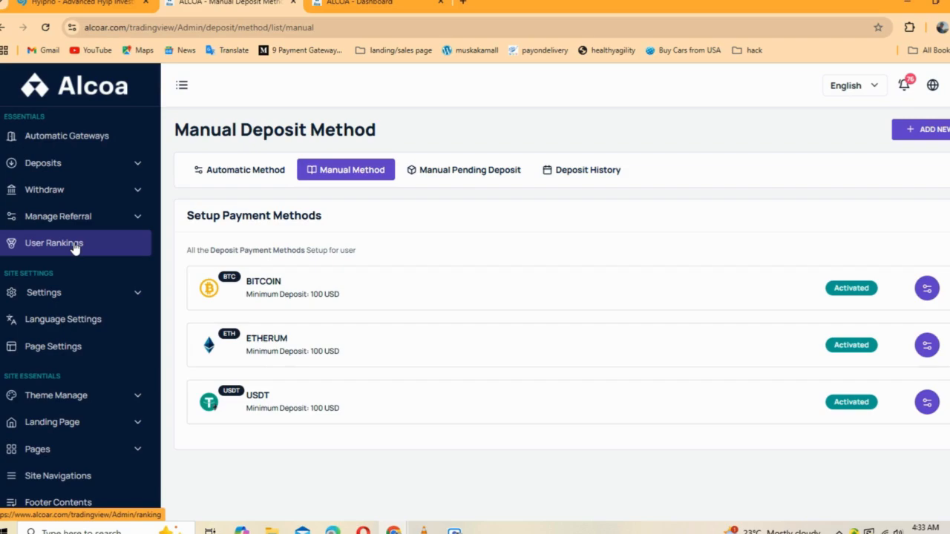
pyautogui.click(132, 297)
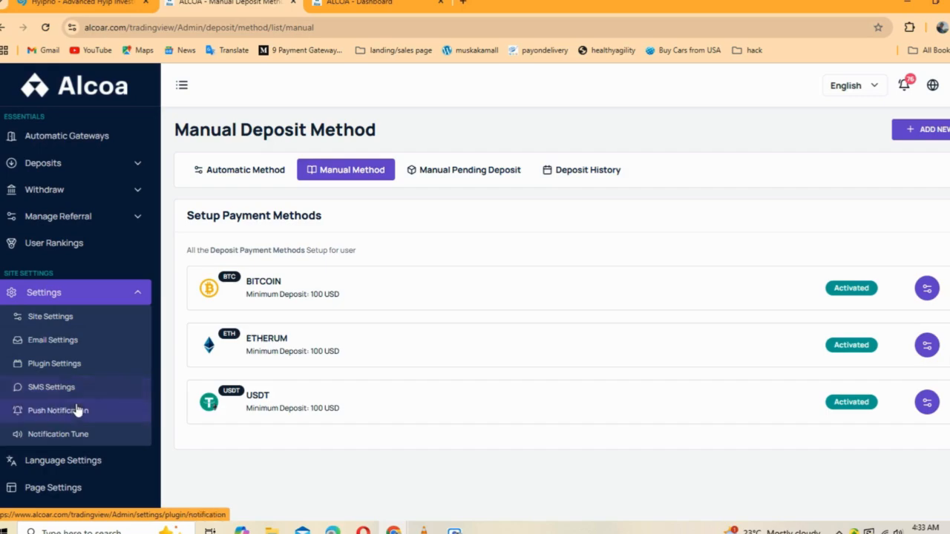
pyautogui.click(141, 298)
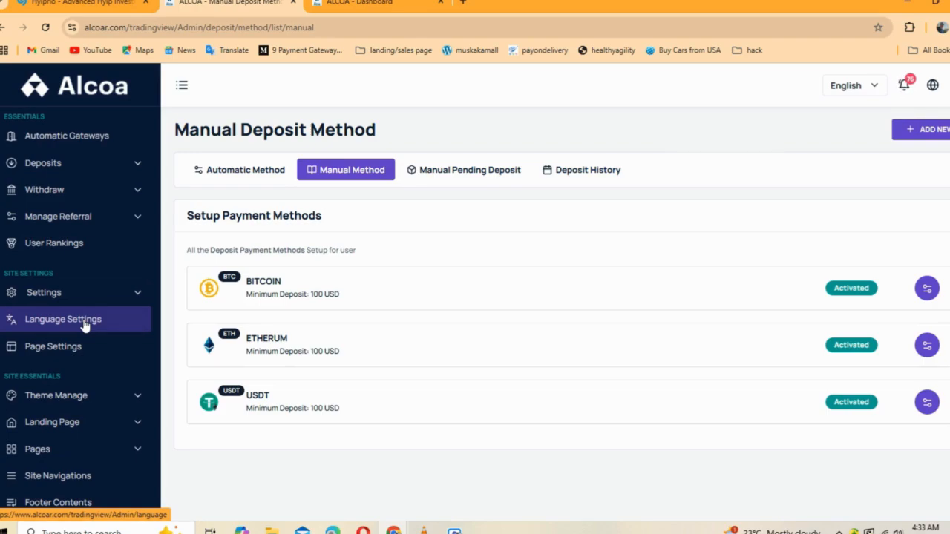
# Open the Site Theme page under Theme Manage and scroll through the theme previews.
pyautogui.click(138, 400)
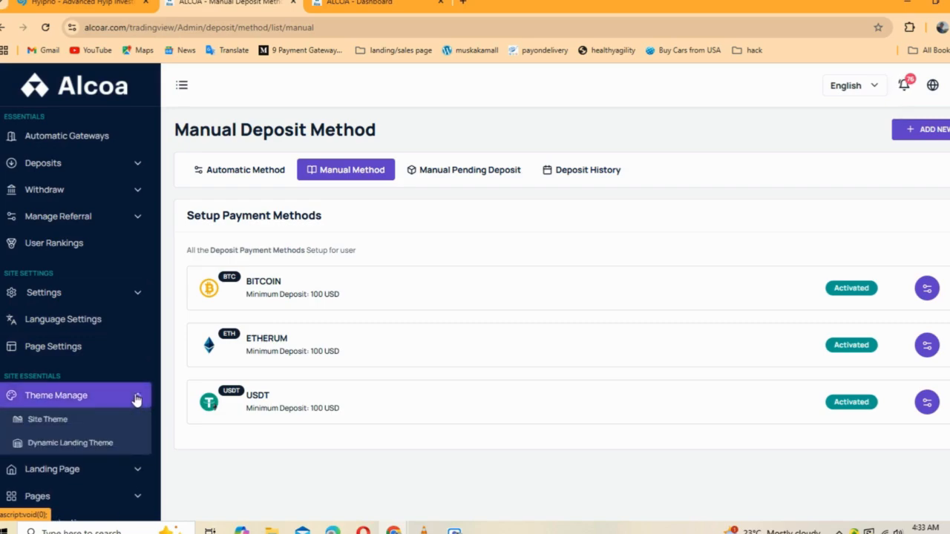
pyautogui.click(56, 427)
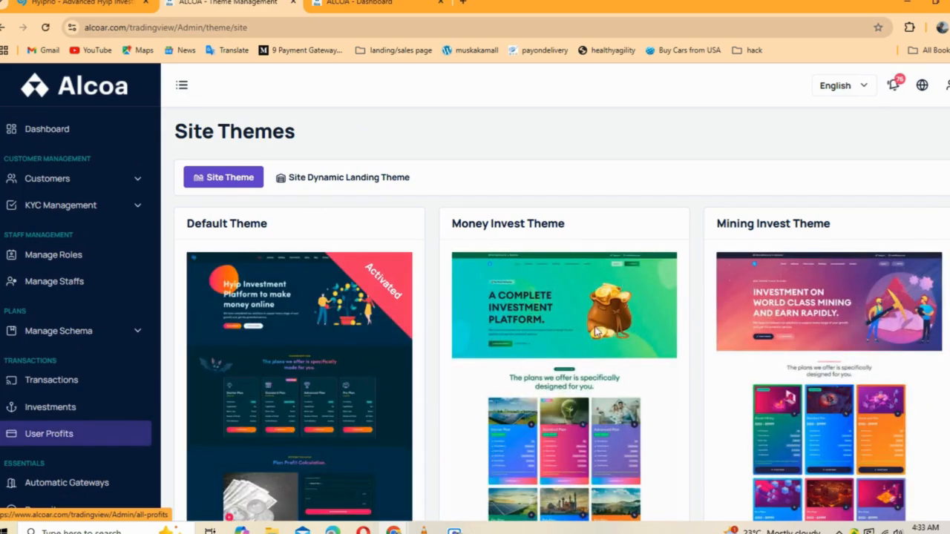
pyautogui.scroll(-1, 946, 216)
pyautogui.scroll(-2, 564, 297)
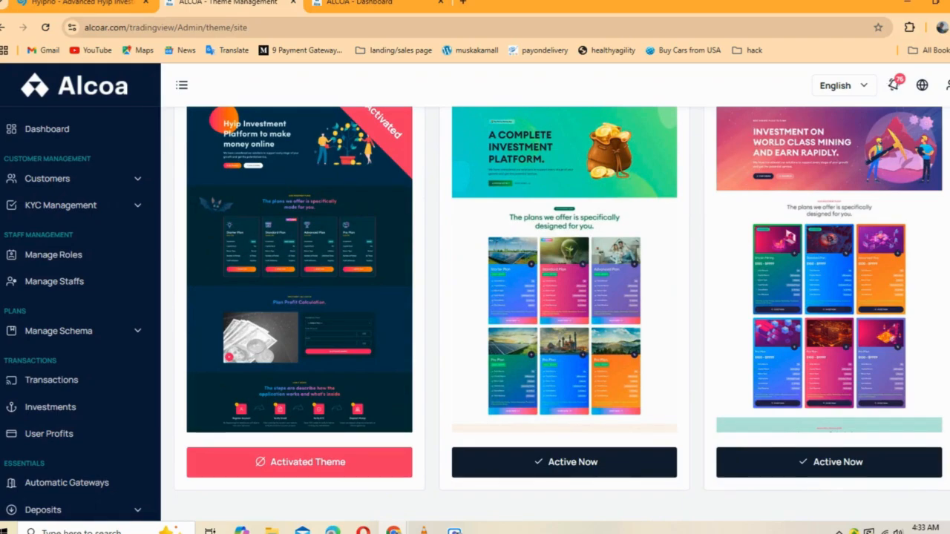
# Scroll through the Default, Money Invest and Mining Invest theme previews and the sidebar.
pyautogui.scroll(2, 564, 311)
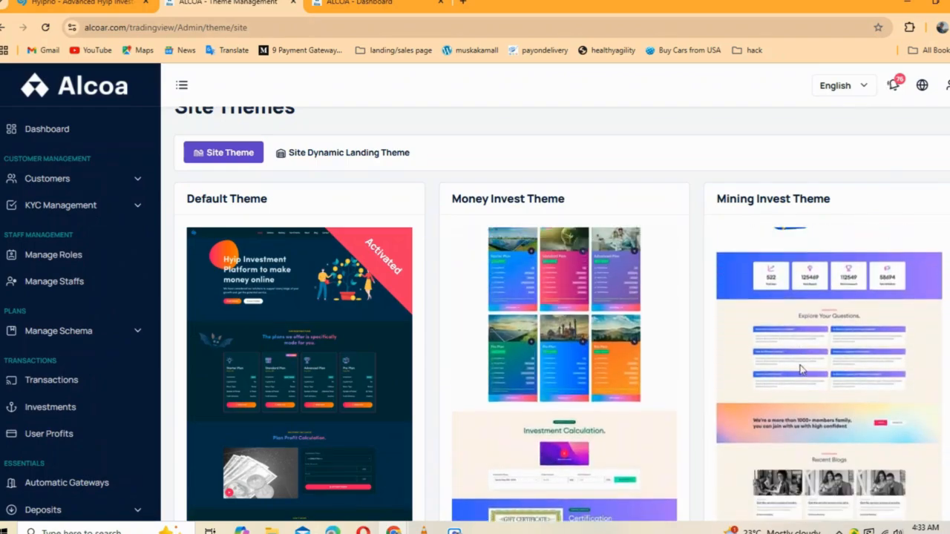
pyautogui.scroll(-2, 564, 334)
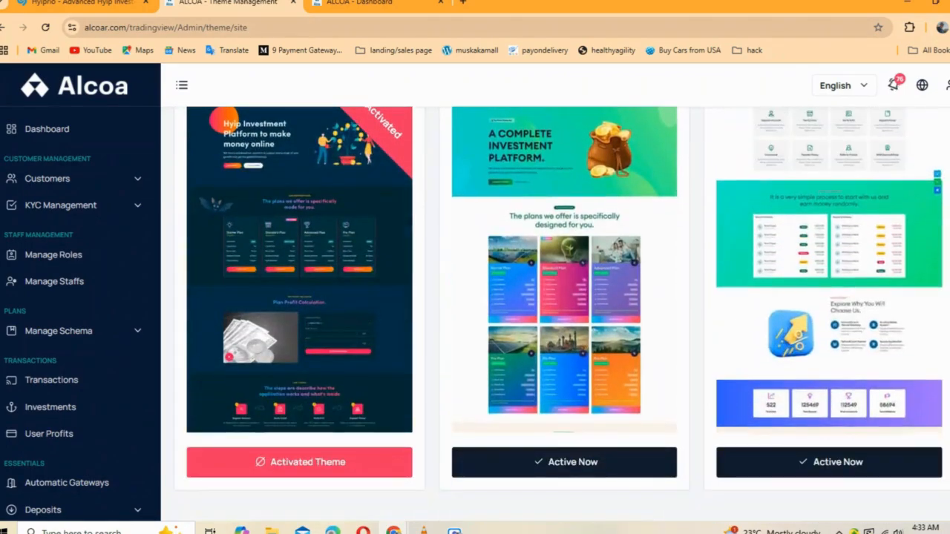
pyautogui.scroll(3, 564, 334)
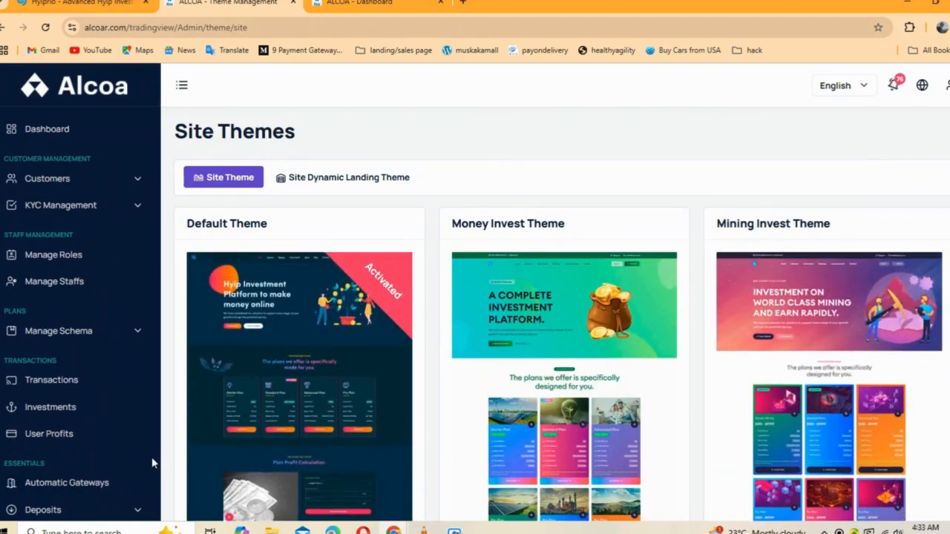
pyautogui.scroll(-1, 152, 459)
pyautogui.scroll(-6, 151, 458)
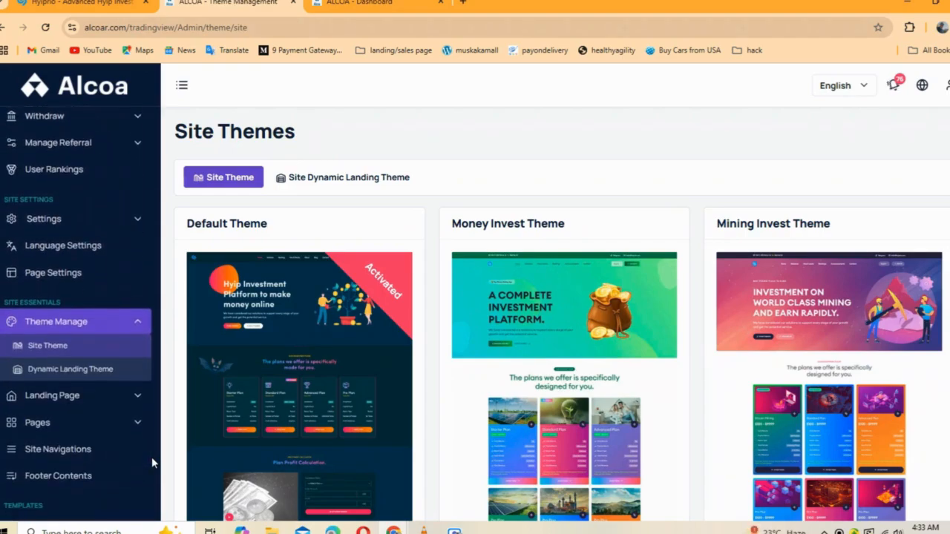
pyautogui.scroll(-3, 151, 456)
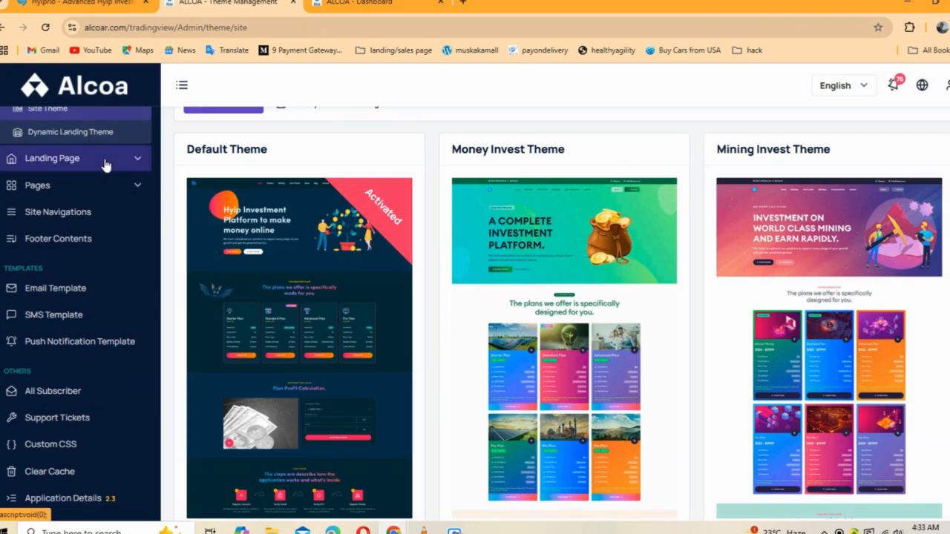
# Expand and collapse the Landing Page and Pages sidebar menus to review their sections.
pyautogui.click(136, 161)
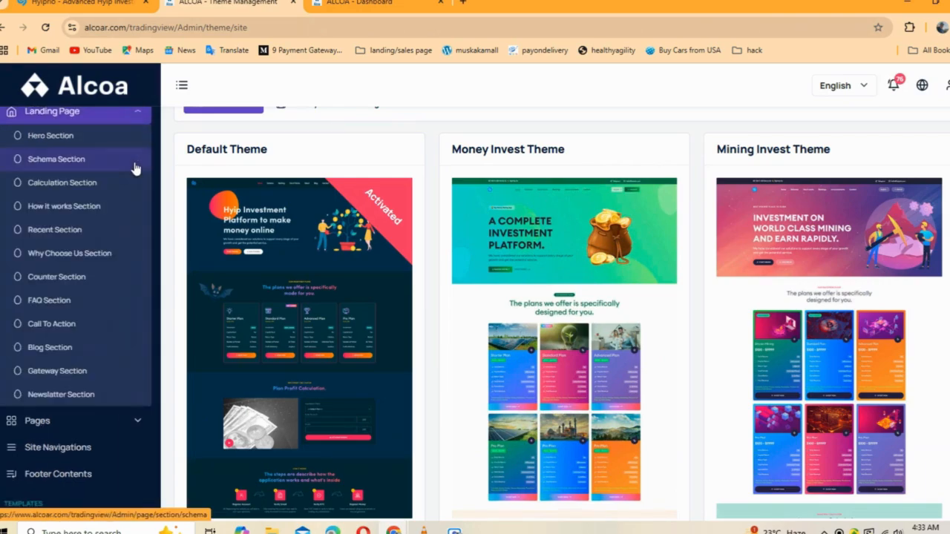
pyautogui.click(142, 119)
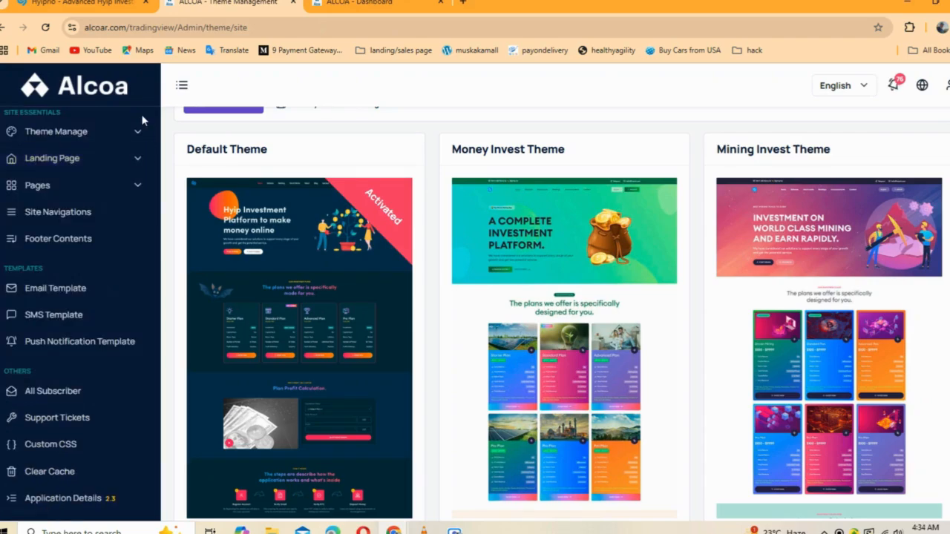
pyautogui.click(138, 187)
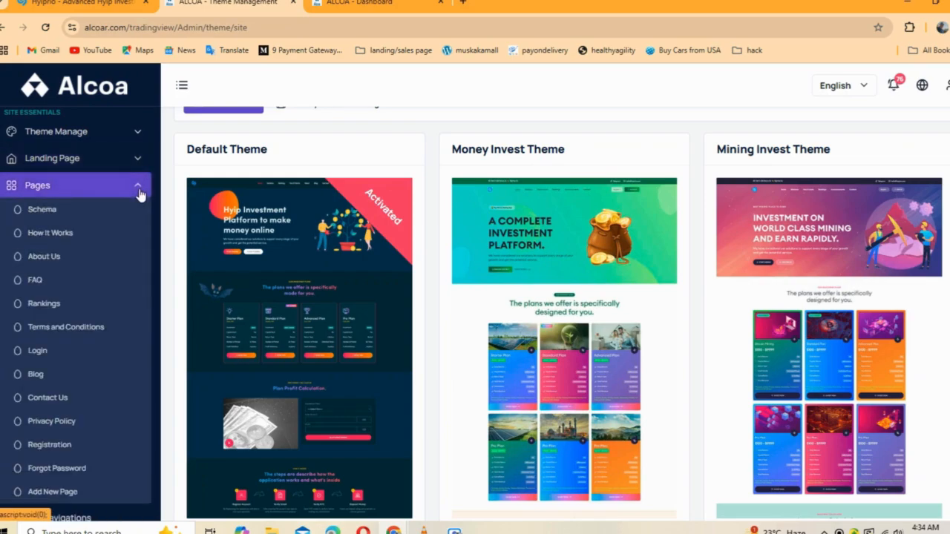
pyautogui.click(140, 192)
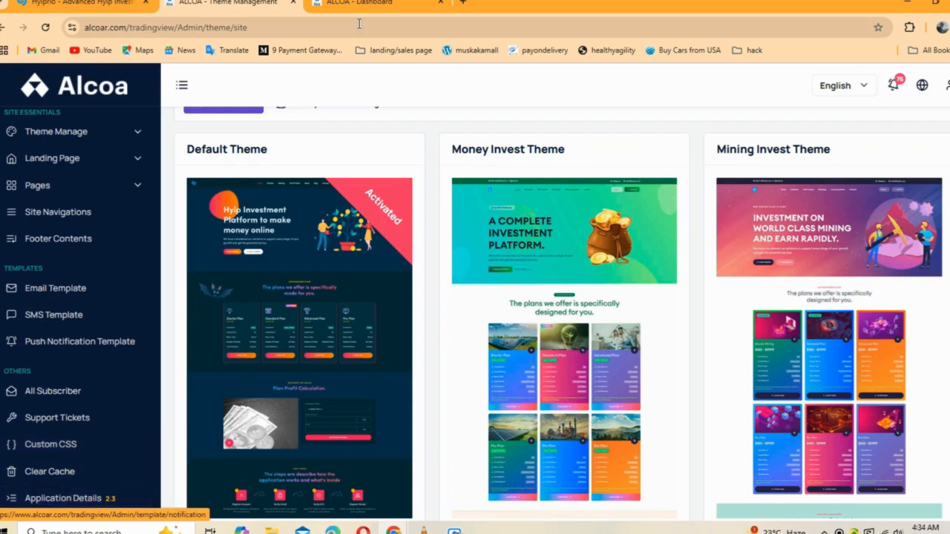
# Switch to the user dashboard tab, then return to the Site Themes page.
pyautogui.click(361, 4)
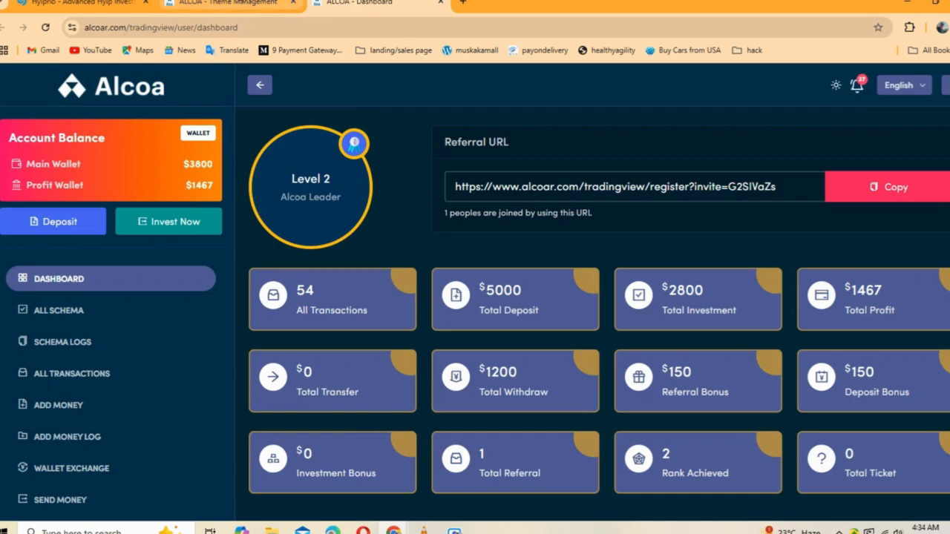
pyautogui.click(222, 3)
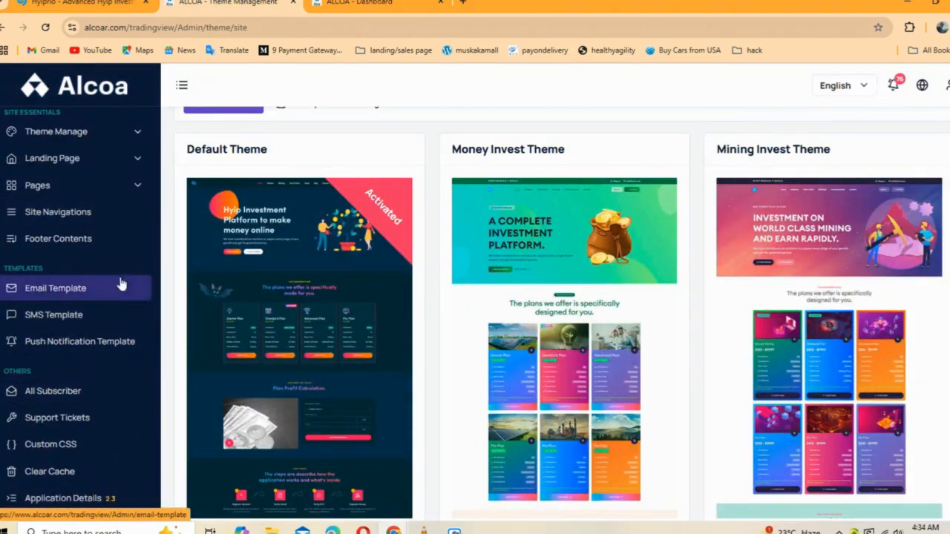
pyautogui.click(127, 139)
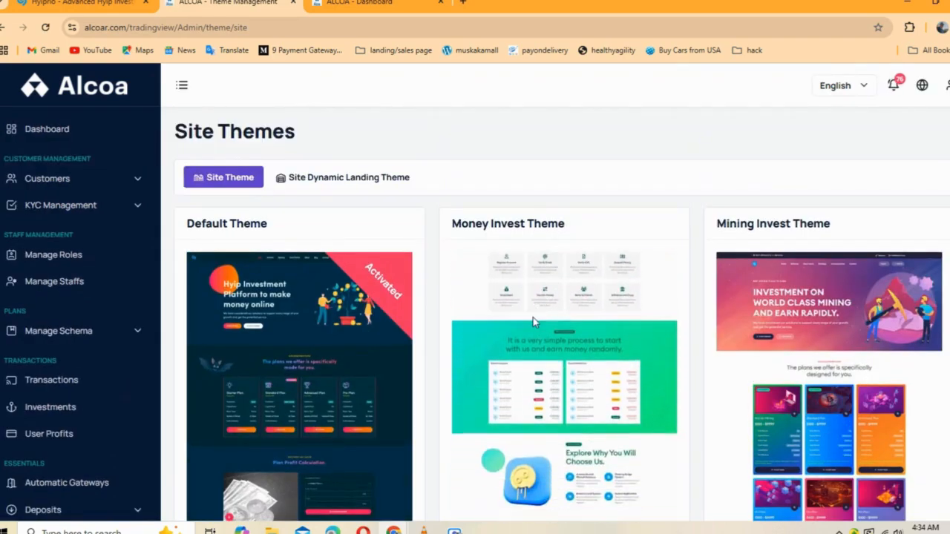
# Activate the Money Invest Theme as the site theme.
pyautogui.scroll(-1, 685, 261)
pyautogui.scroll(-1, 498, 468)
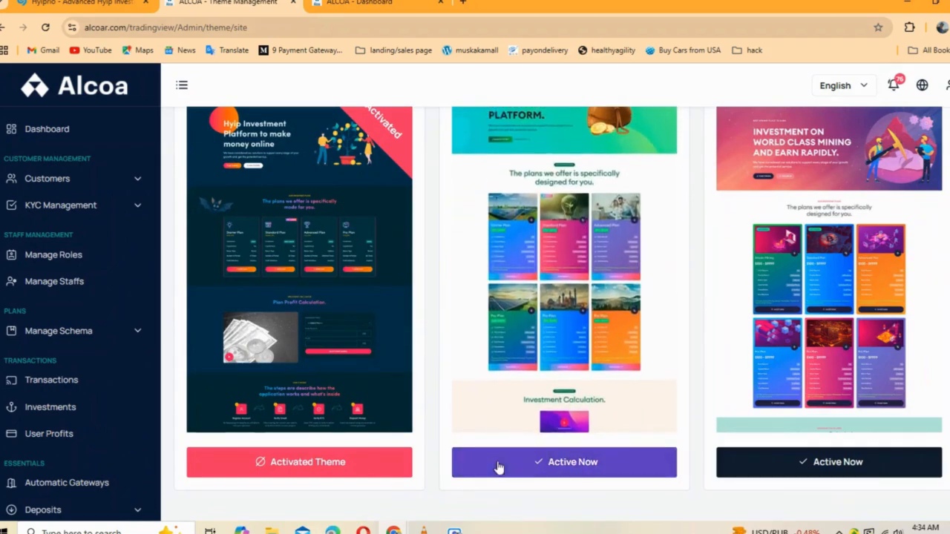
pyautogui.click(573, 473)
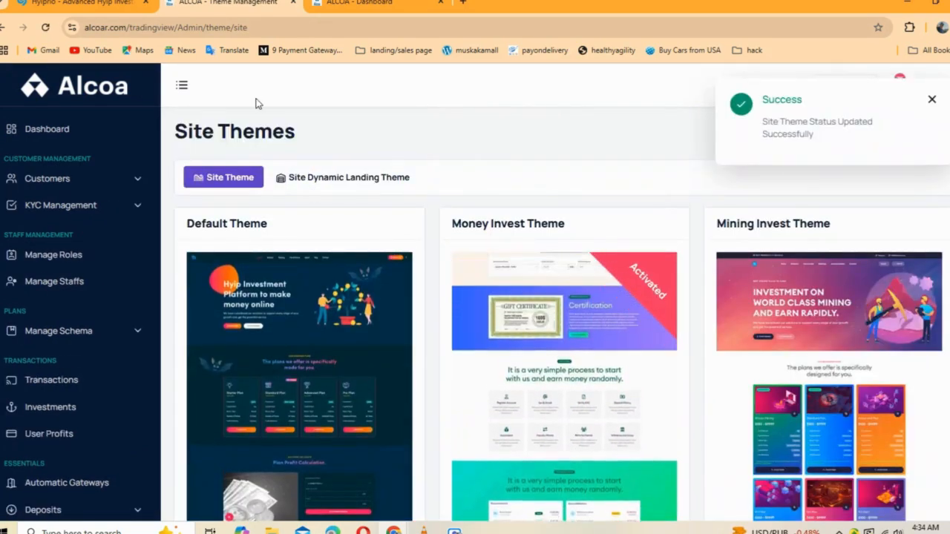
# Switch to the user dashboard tab and reload it.
pyautogui.click(371, 3)
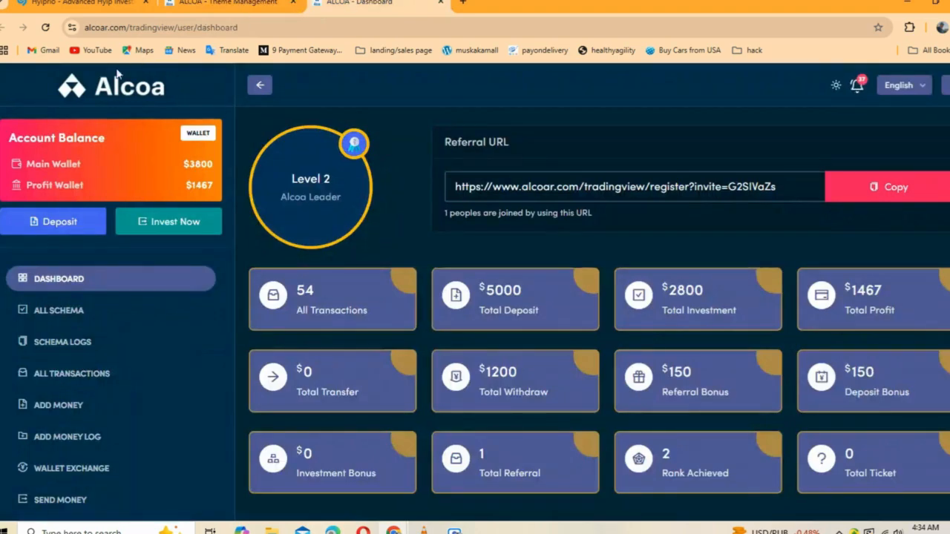
pyautogui.click(46, 28)
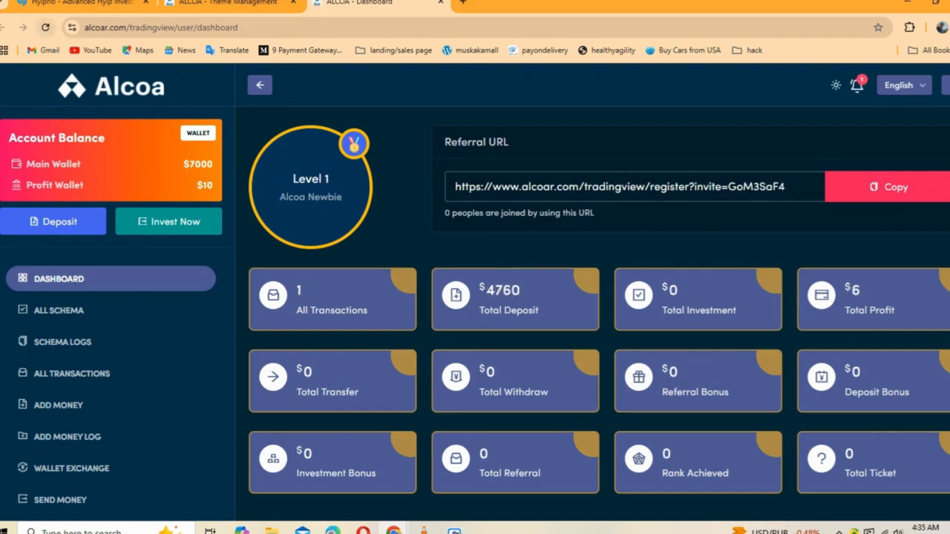
# Open the site's user login page alcoar.com/tradingview/login in a new tab.
pyautogui.click(462, 2)
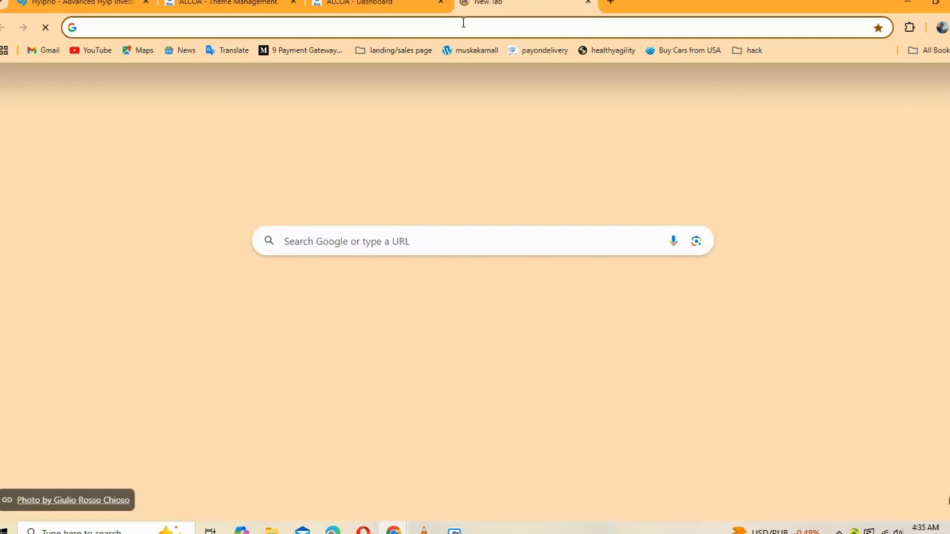
pyautogui.click(463, 23)
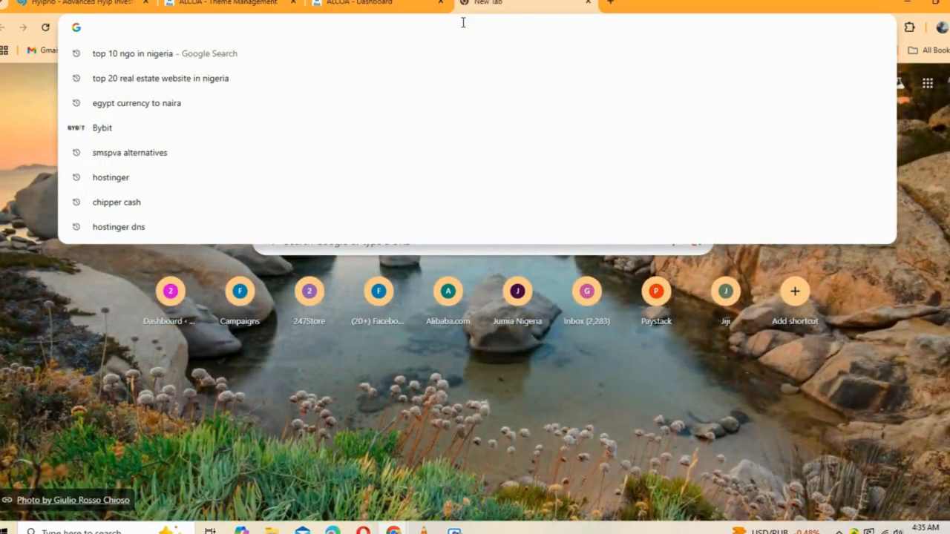
pyautogui.write('alcoa')
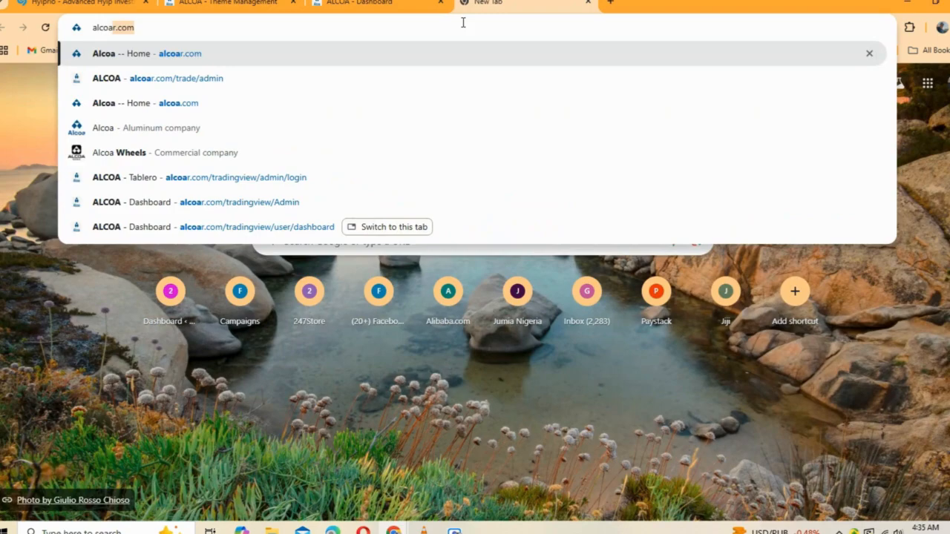
pyautogui.write('r.com/trad')
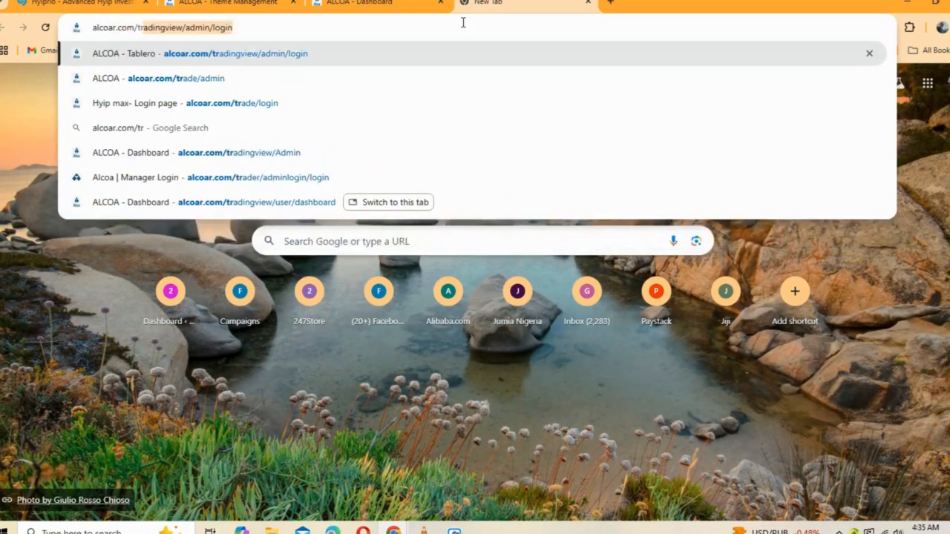
pyautogui.press('End')
pyautogui.press('BackSpace')
pyautogui.press('BackSpace')
pyautogui.press('BackSpace')
pyautogui.press('BackSpace')
pyautogui.press('BackSpace')
pyautogui.press('BackSpace')
pyautogui.press('BackSpace')
pyautogui.press('BackSpace')
pyautogui.press('BackSpace')
pyautogui.press('BackSpace')
pyautogui.press('BackSpace')
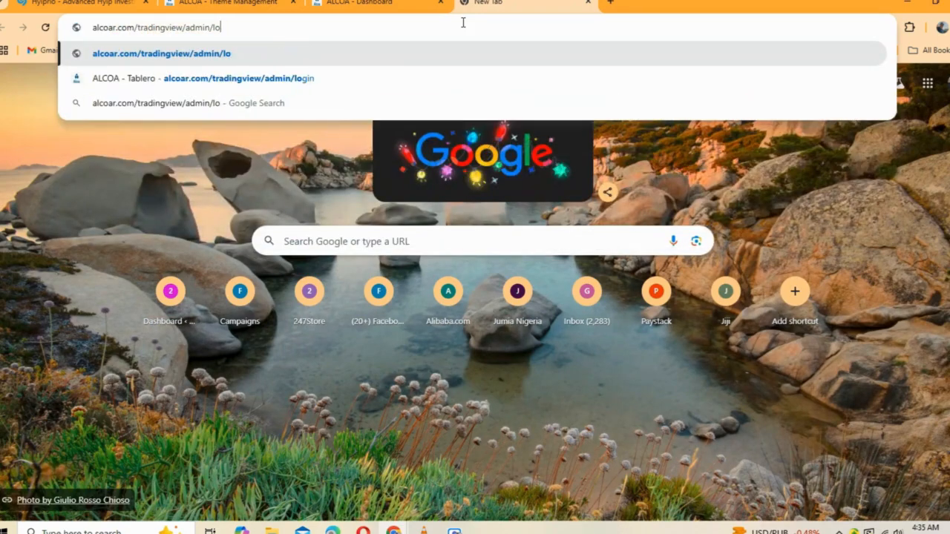
pyautogui.press('BackSpace')
pyautogui.press('Return')
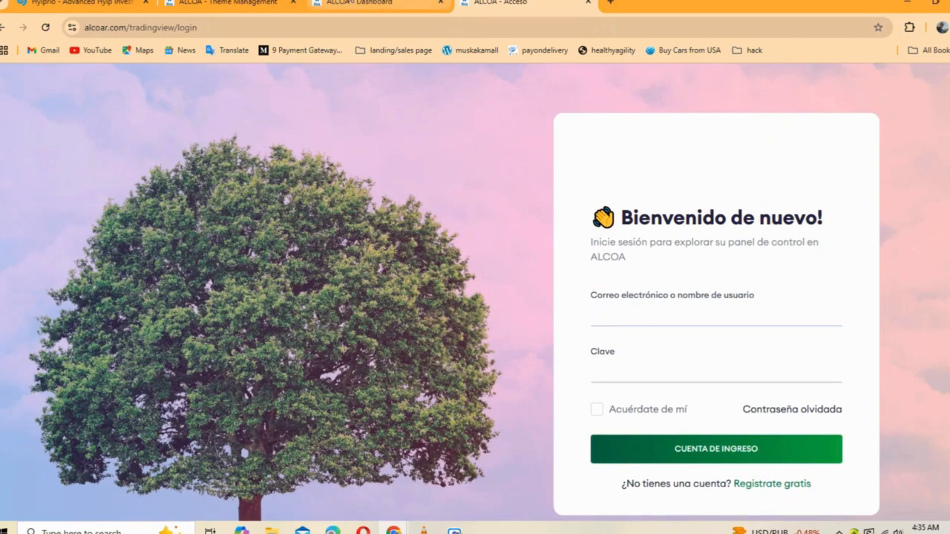
# Return to the Site Themes page and activate the Mining Invest Theme.
pyautogui.click(351, 3)
pyautogui.click(239, 3)
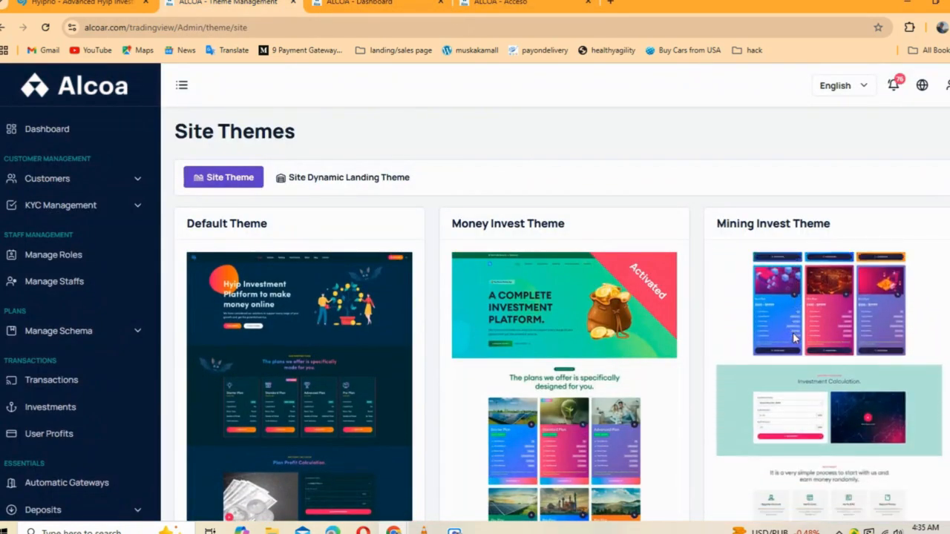
pyautogui.scroll(-2, 882, 308)
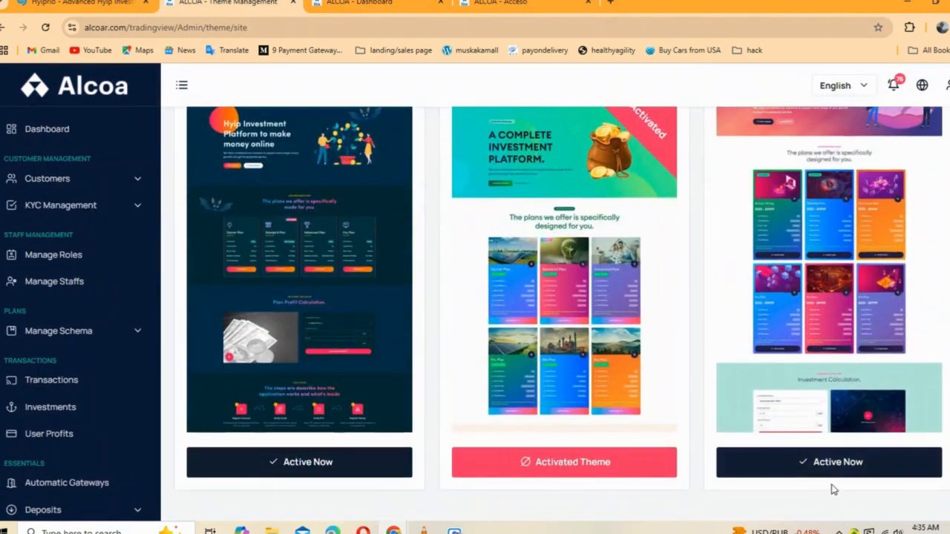
pyautogui.click(833, 461)
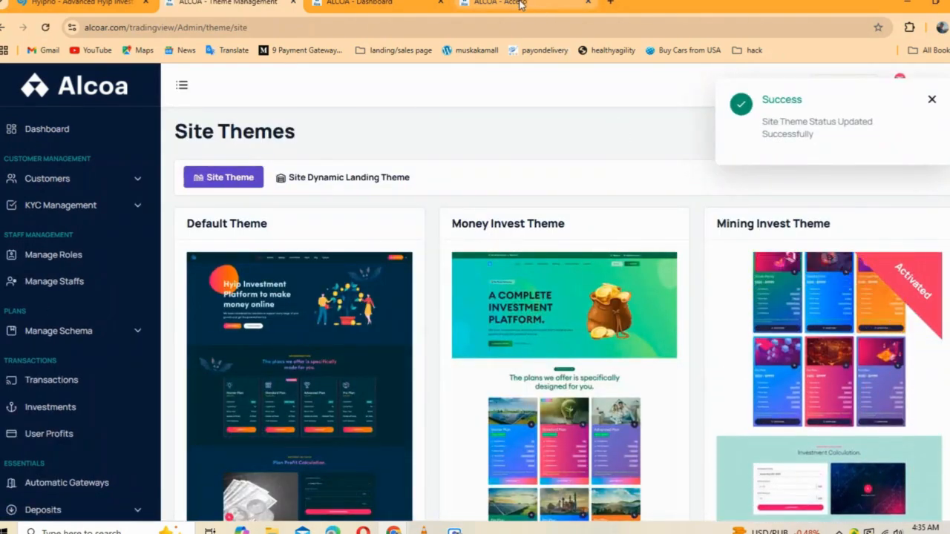
# Switch to the login page tab and reload it to preview the theme.
pyautogui.click(522, 5)
pyautogui.click(51, 28)
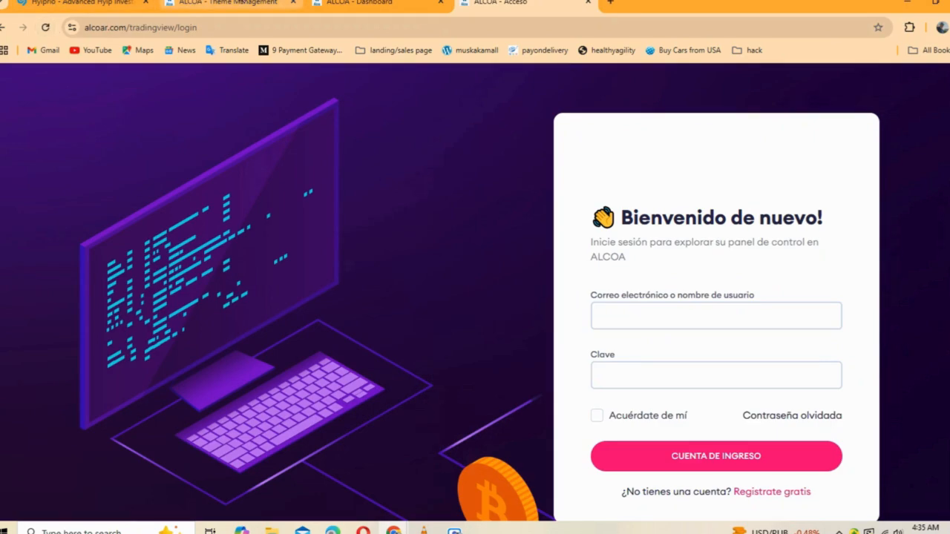
# Return to the Site Themes page and activate the Default Theme.
pyautogui.click(245, 3)
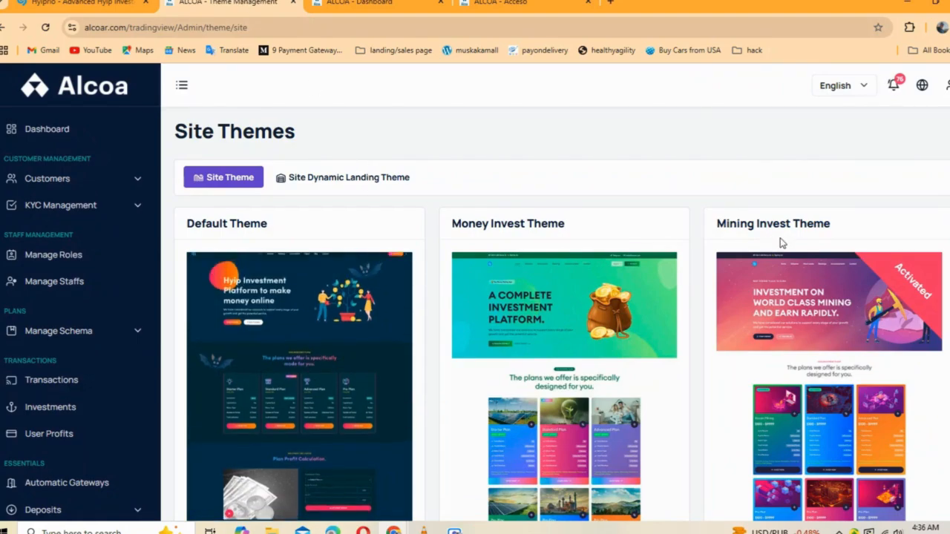
pyautogui.scroll(-2, 782, 242)
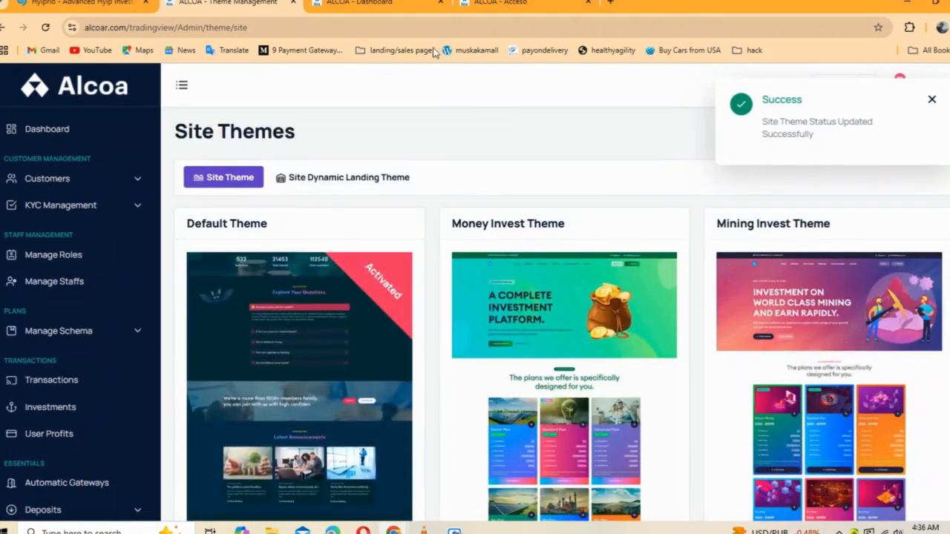
# Switch to the Namecheap account, open the hosting list and go to cPanel for the hosting subscription.
pyautogui.click(363, 3)
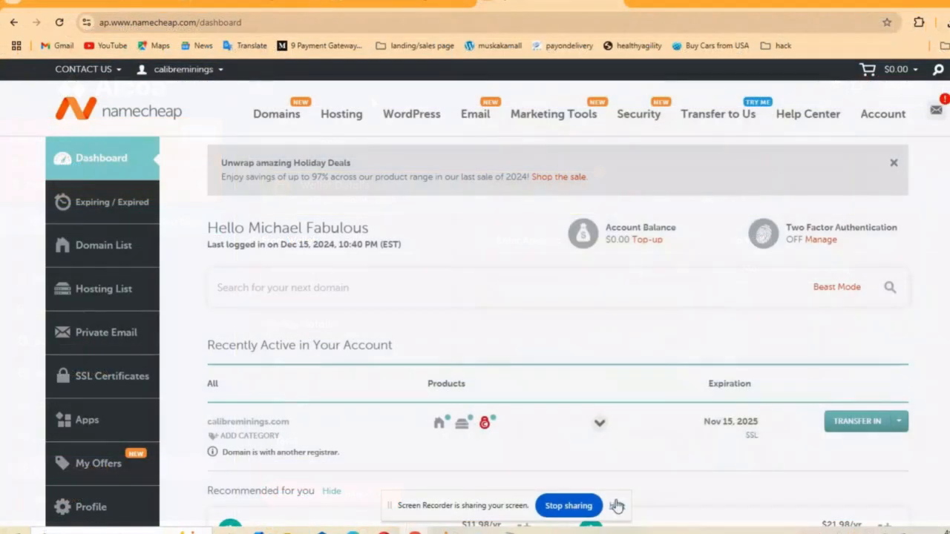
pyautogui.click(616, 506)
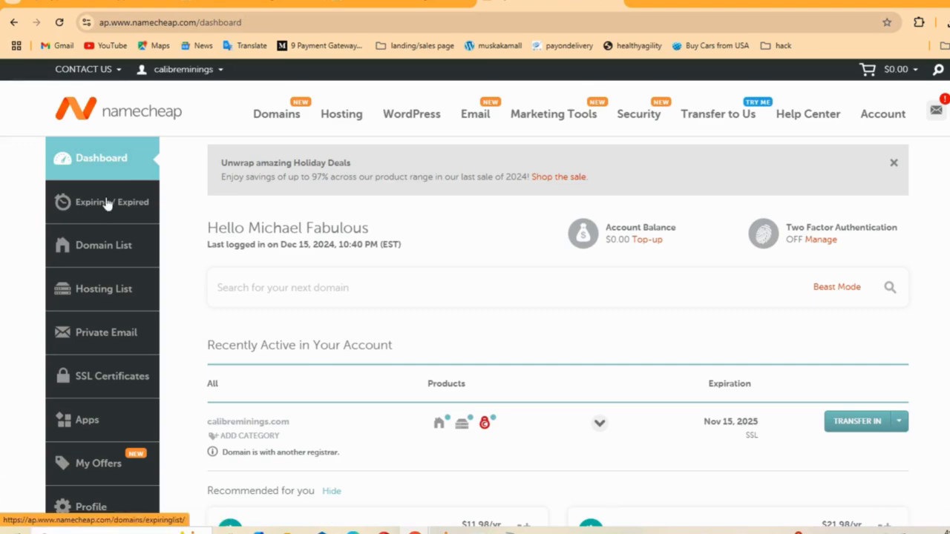
pyautogui.click(87, 293)
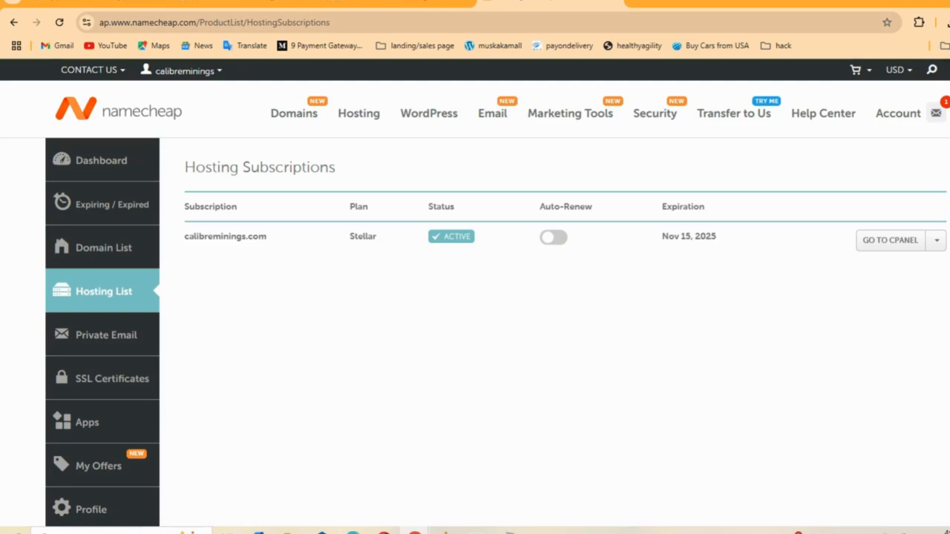
pyautogui.click(884, 248)
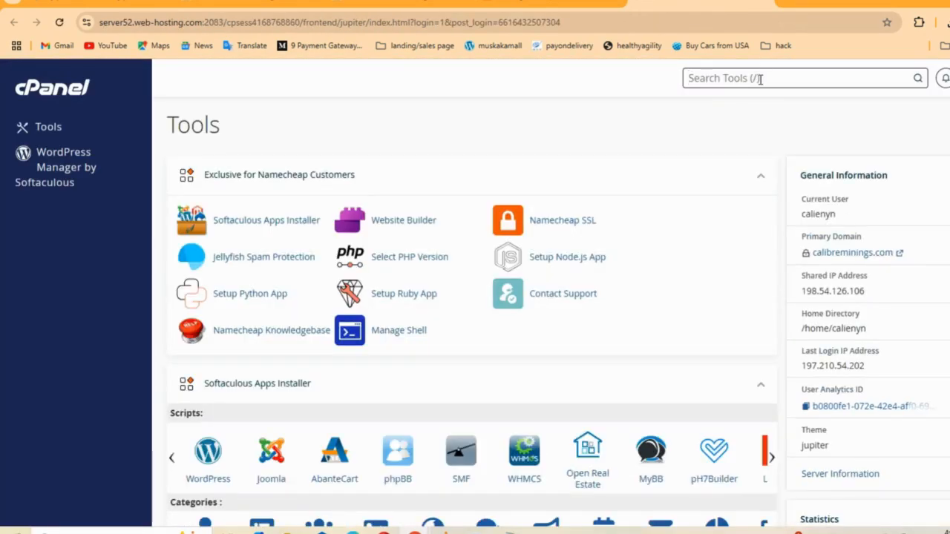
# Search the cPanel tools for File Manager, open it and browse into the public_html folder.
pyautogui.write('file')
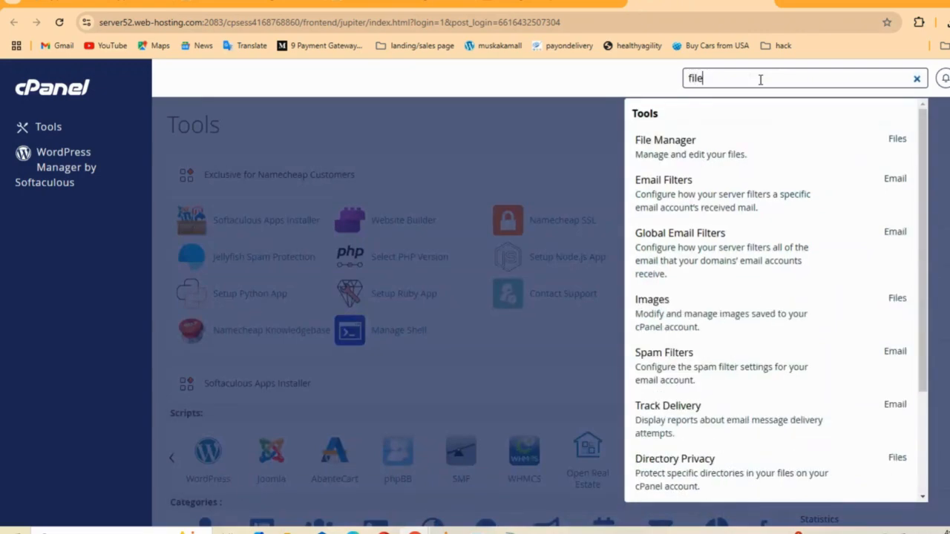
pyautogui.click(684, 155)
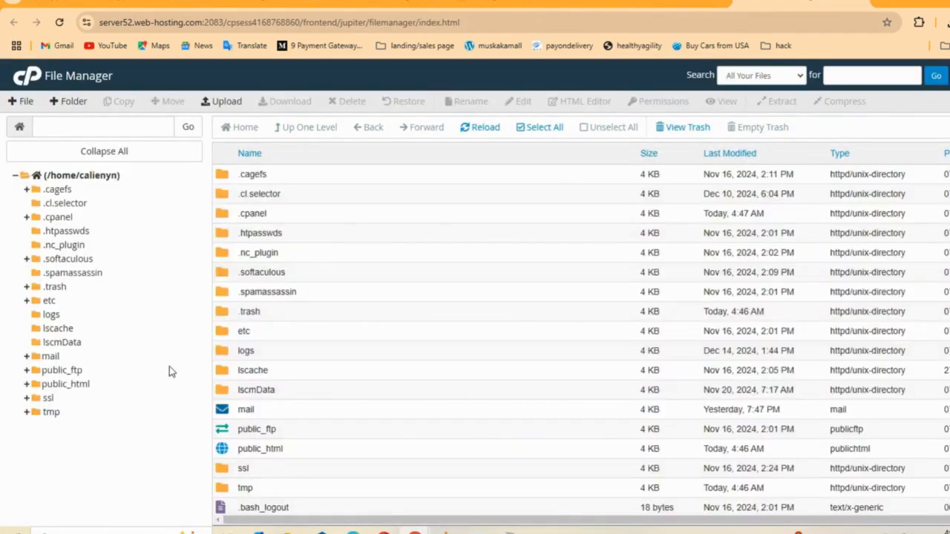
pyautogui.click(37, 383)
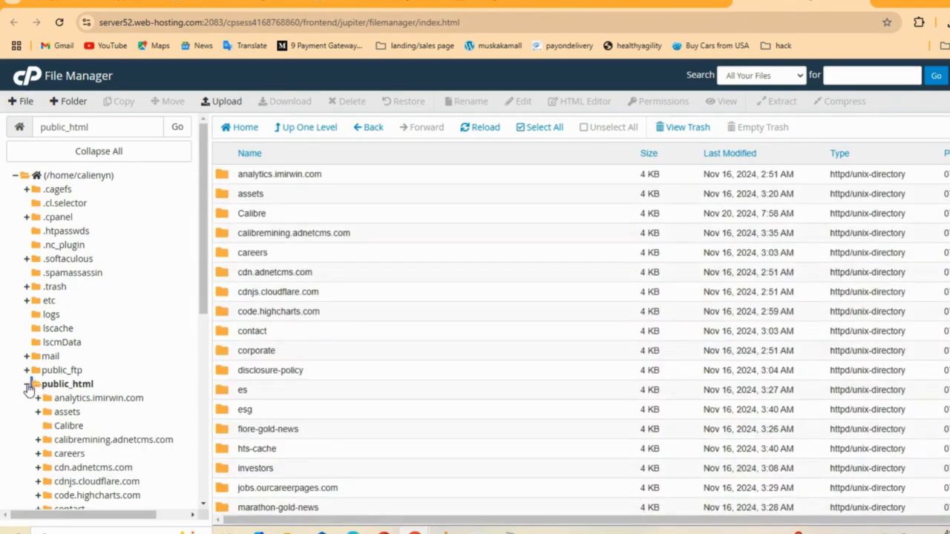
pyautogui.click(28, 383)
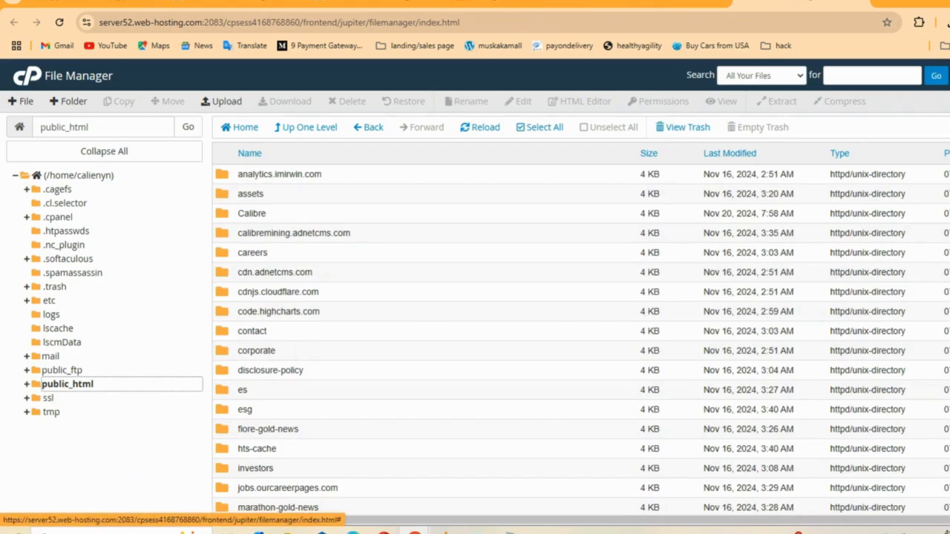
pyautogui.scroll(-5, 581, 339)
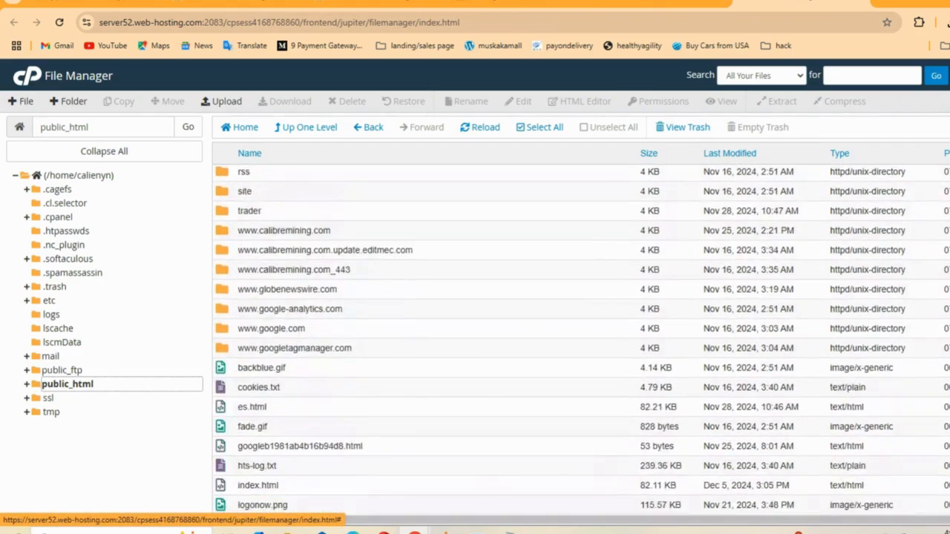
pyautogui.scroll(5, 582, 339)
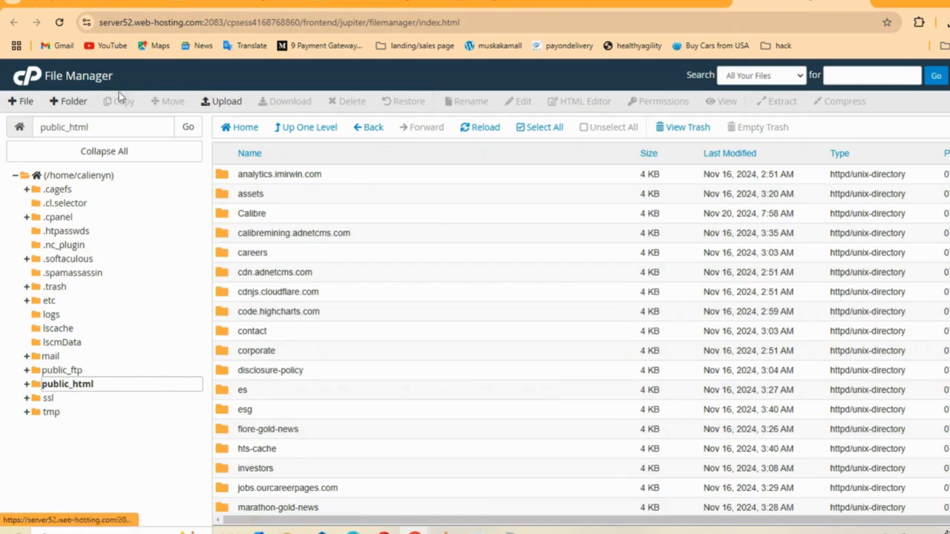
# Create a new folder named lesson inside public_html.
pyautogui.click(70, 104)
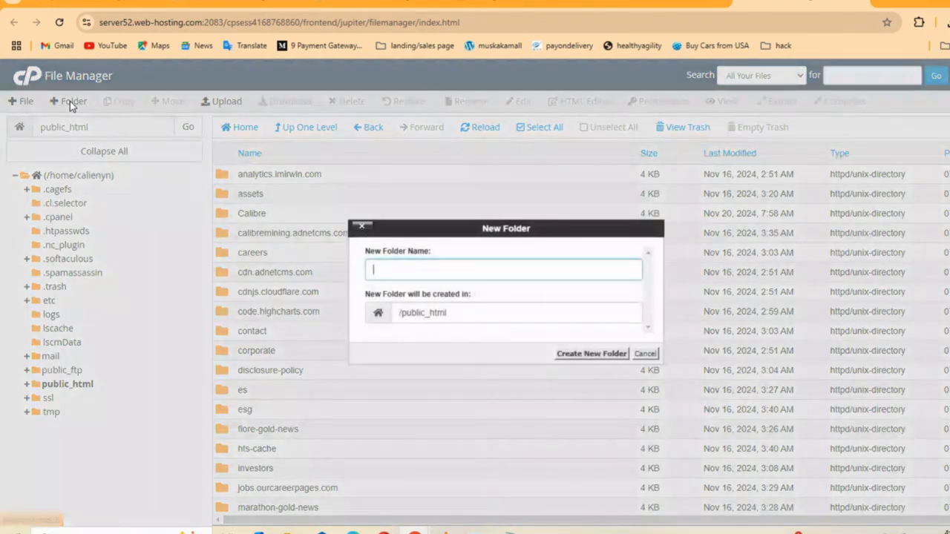
pyautogui.write('lesson')
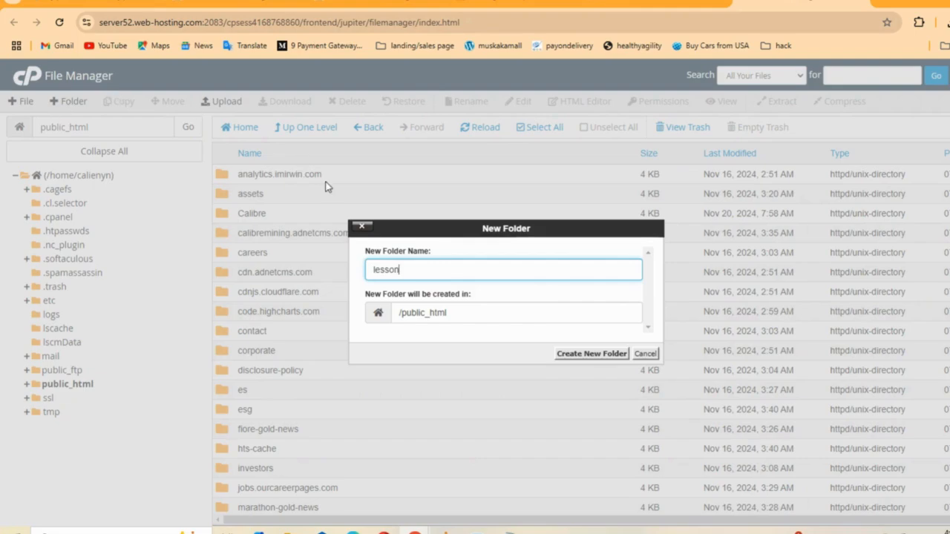
pyautogui.click(587, 354)
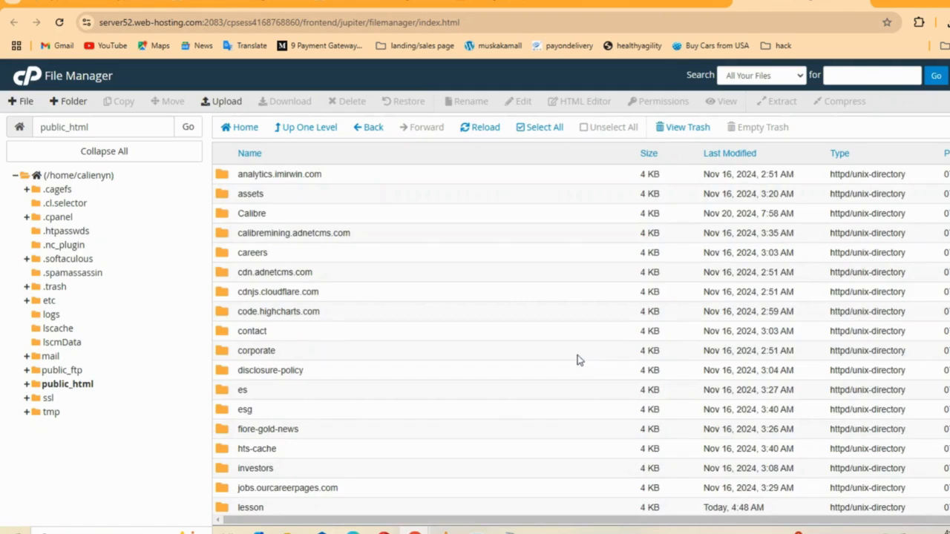
# Open the lesson folder and upload the Hyip Rio v2.4 zip file into it.
pyautogui.doubleClick(232, 511)
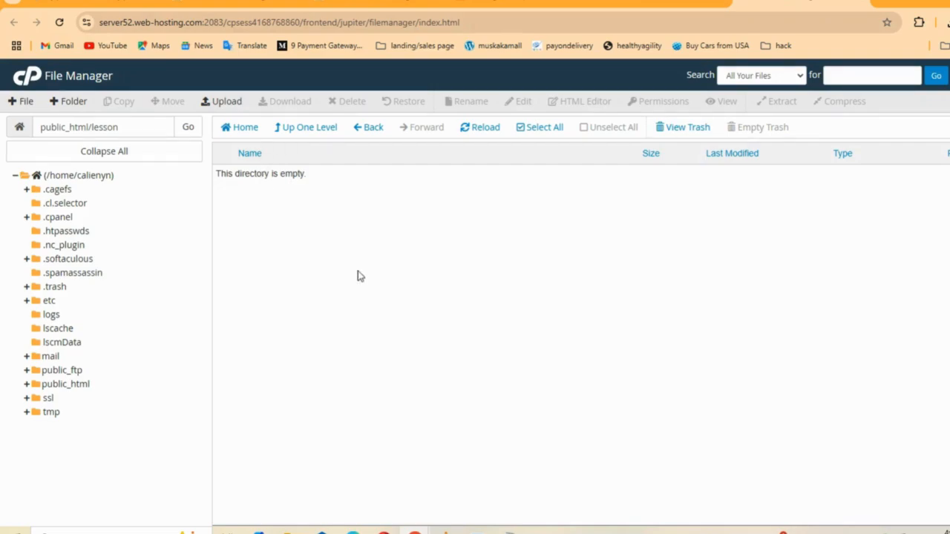
pyautogui.click(223, 107)
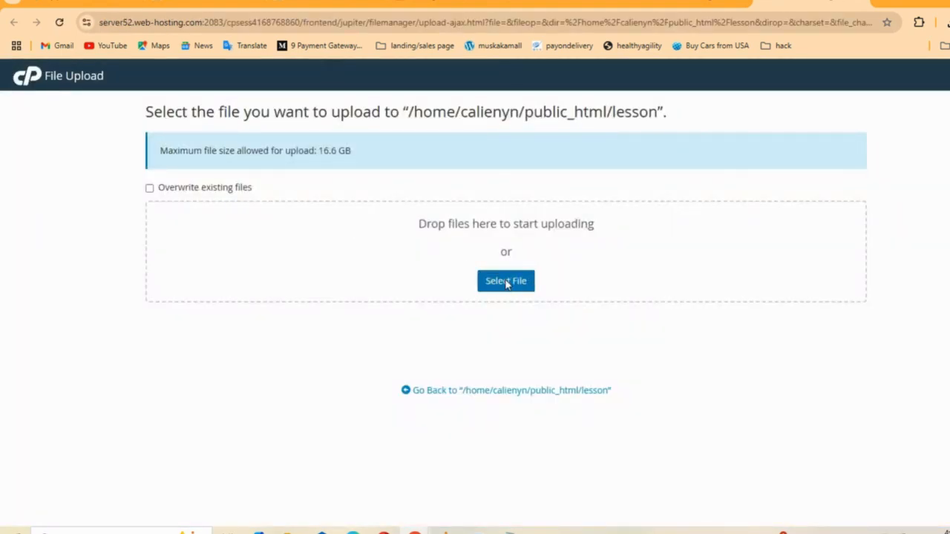
pyautogui.click(506, 282)
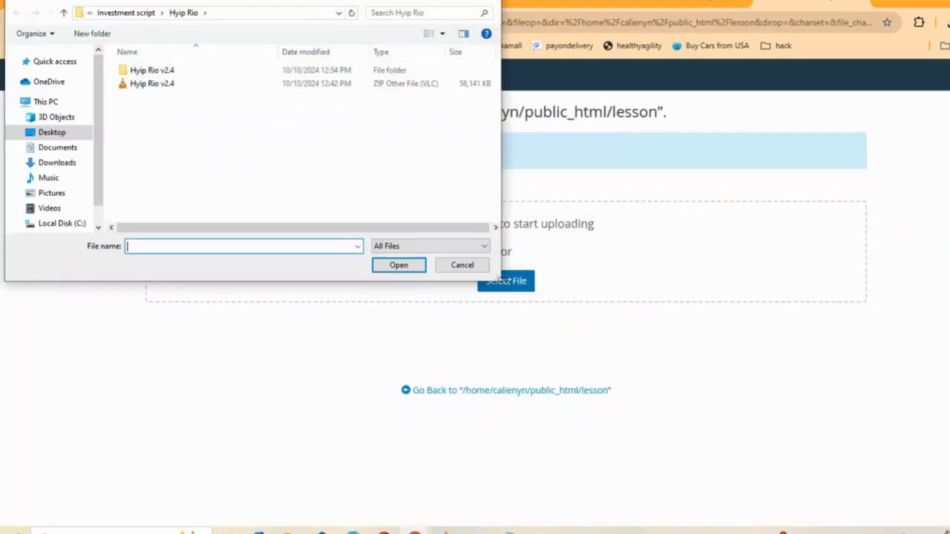
pyautogui.click(136, 86)
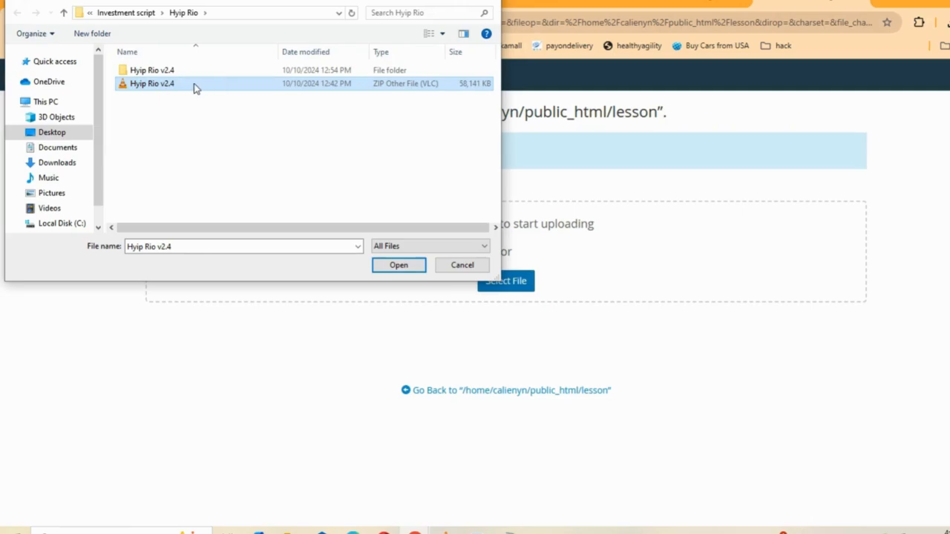
pyautogui.click(400, 267)
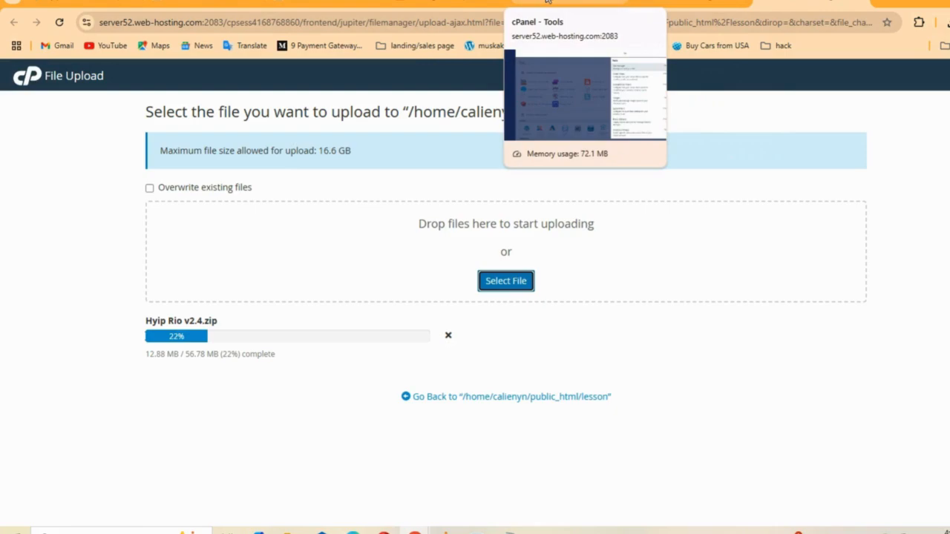
# Return to the cPanel tools tab, clear the search and open the MySQL Database Wizard.
pyautogui.click(579, 5)
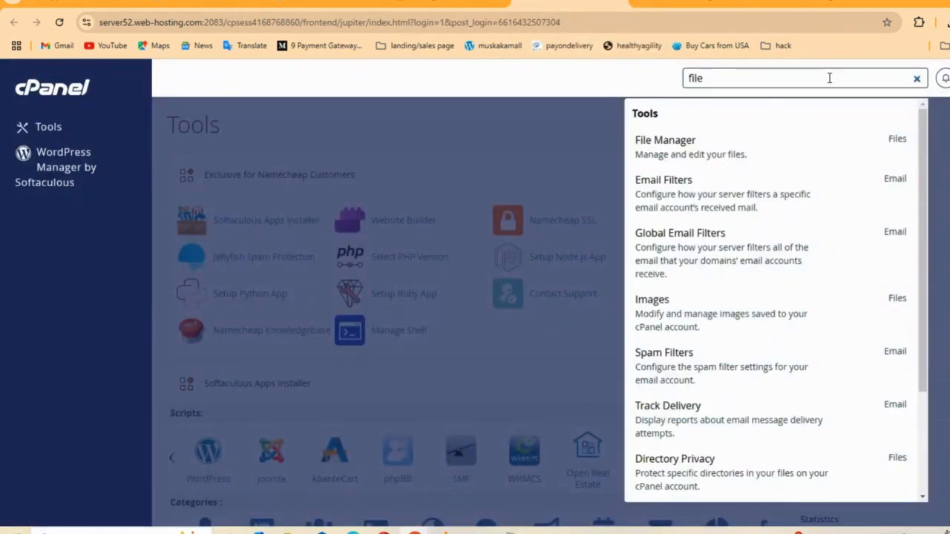
pyautogui.click(916, 78)
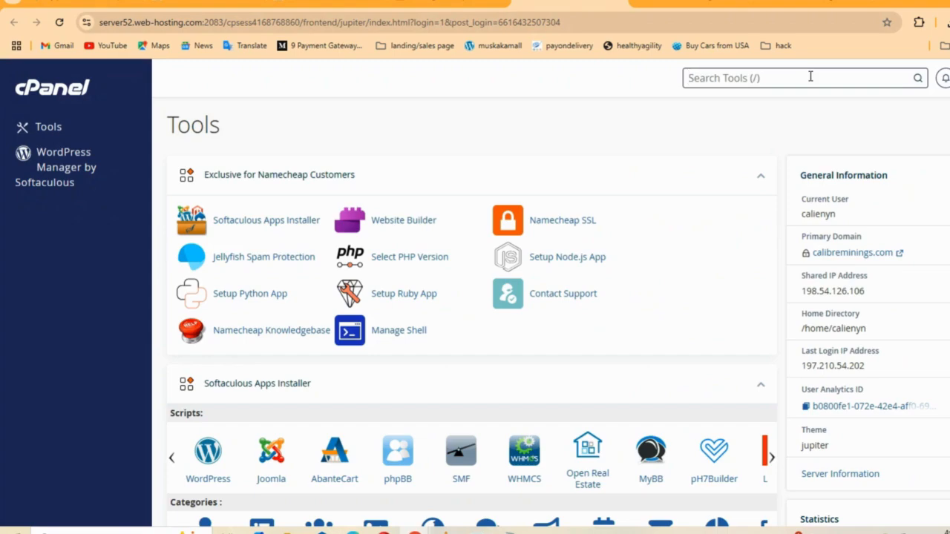
pyautogui.write('my')
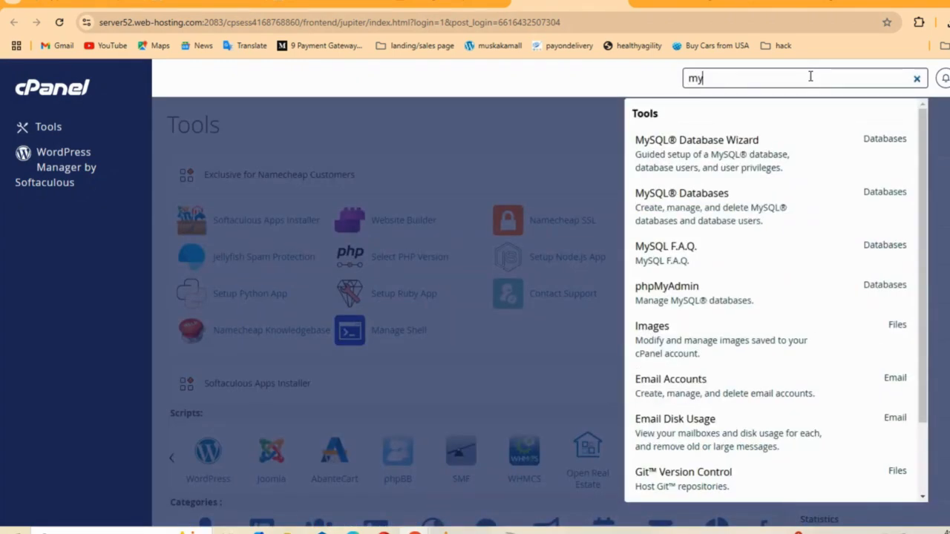
pyautogui.click(715, 162)
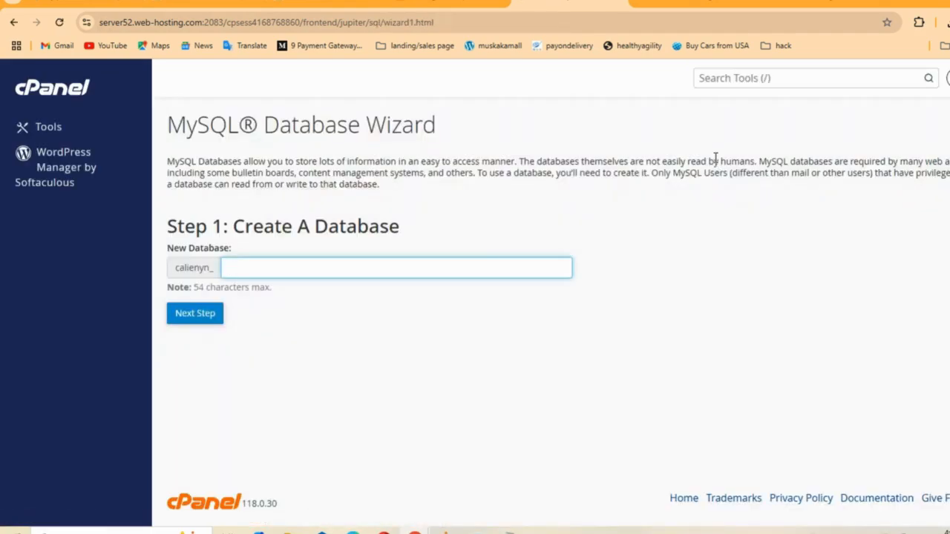
# Create a new database named lessons.
pyautogui.click(335, 270)
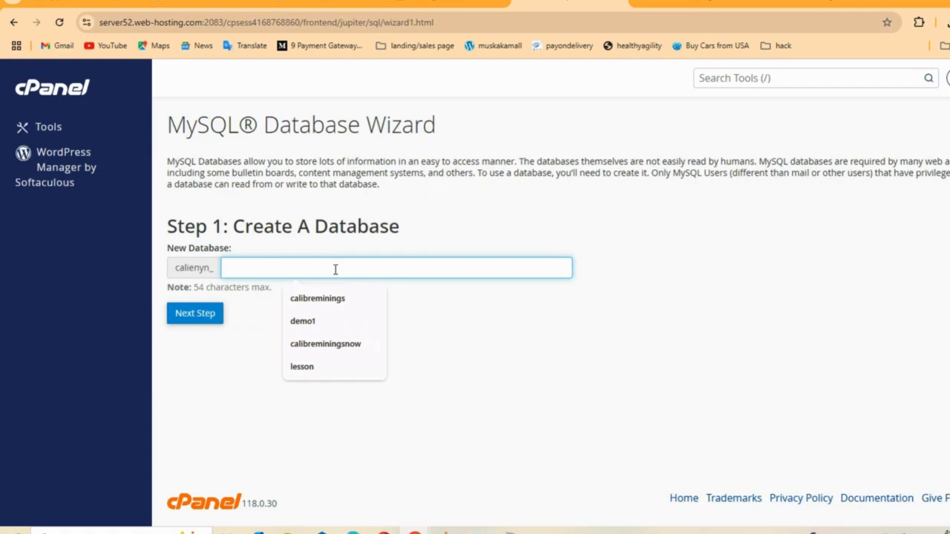
pyautogui.write('lessons')
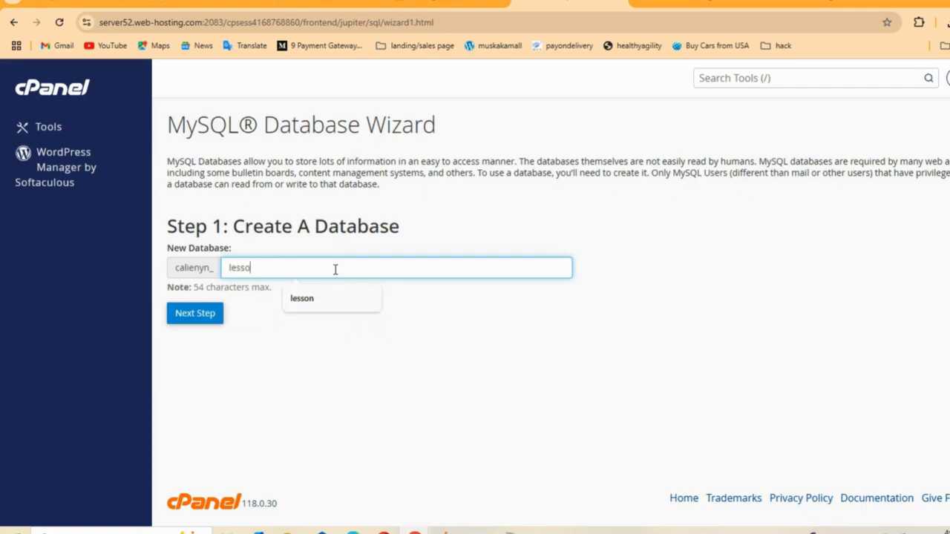
pyautogui.click(195, 319)
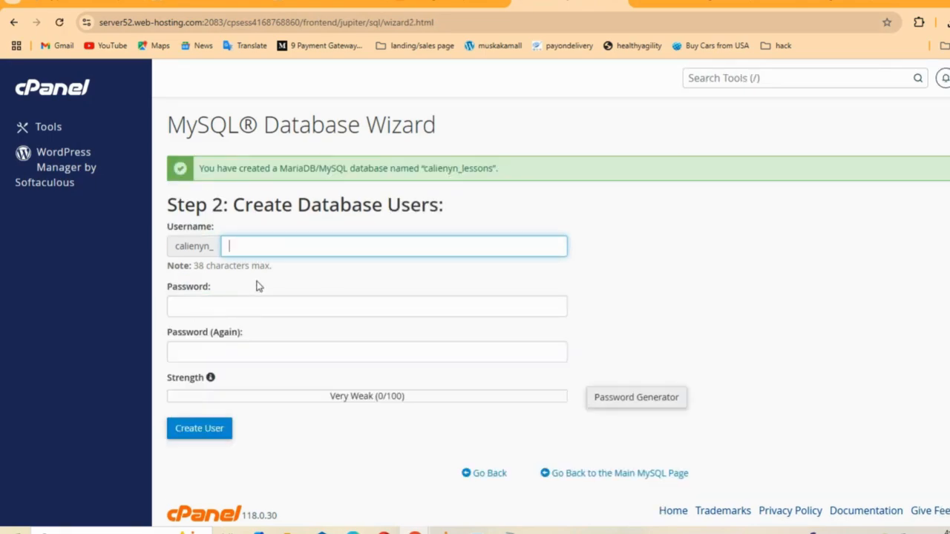
# Enter lessonsusers as the new database user's username.
pyautogui.click(274, 248)
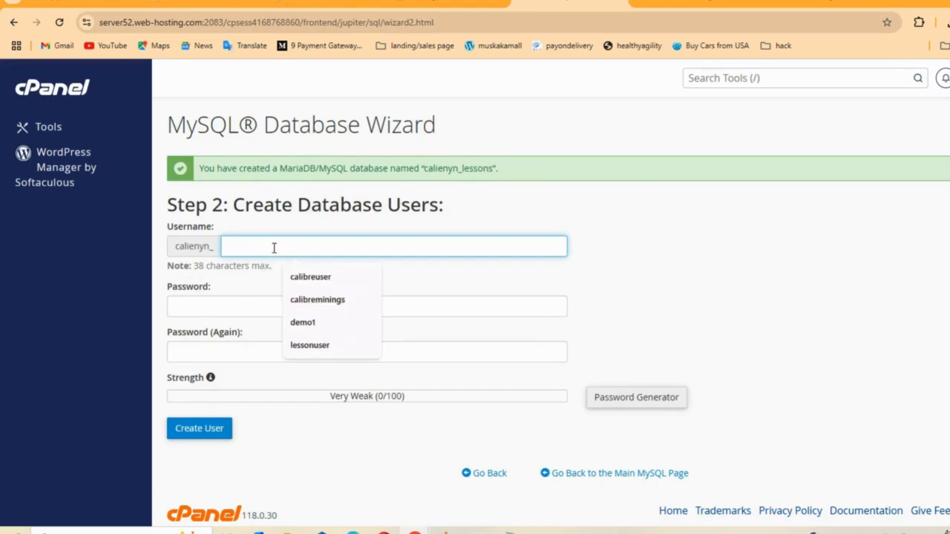
pyautogui.write('les')
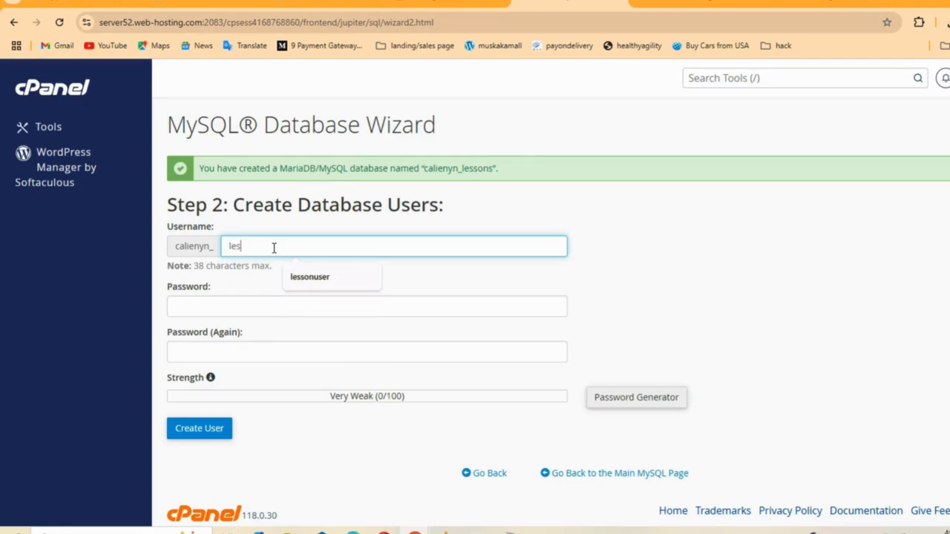
pyautogui.write('sonsusers')
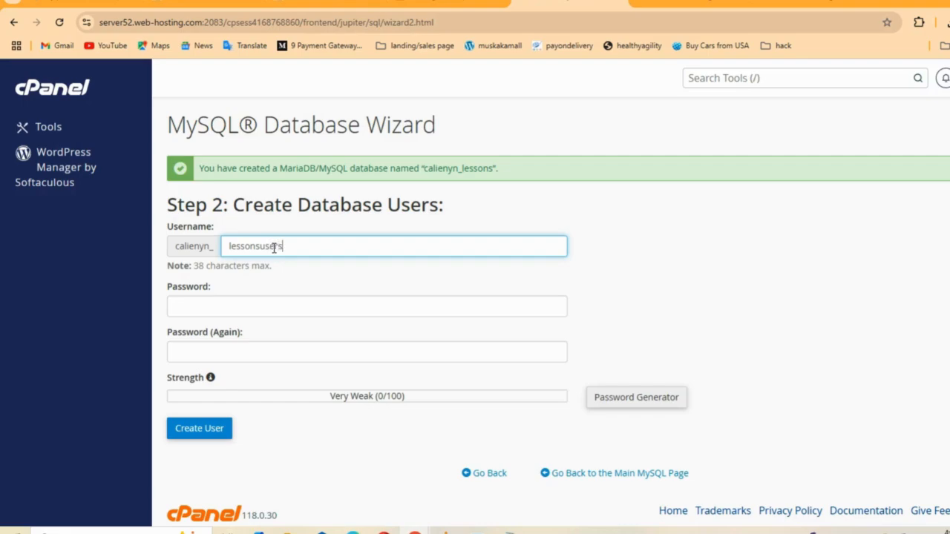
pyautogui.moveTo(275, 246); pyautogui.dragTo(257, 312)
pyautogui.click(256, 311)
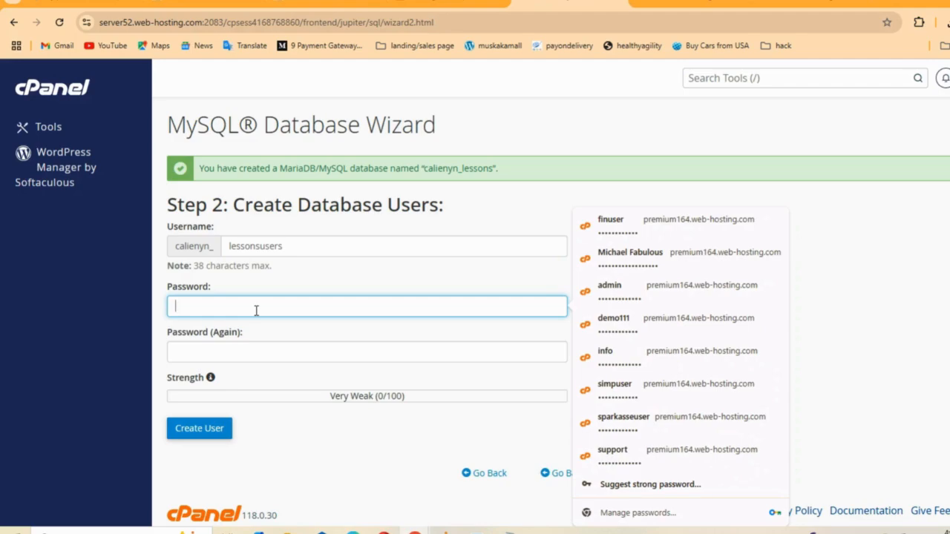
pyautogui.click(317, 357)
pyautogui.click(329, 451)
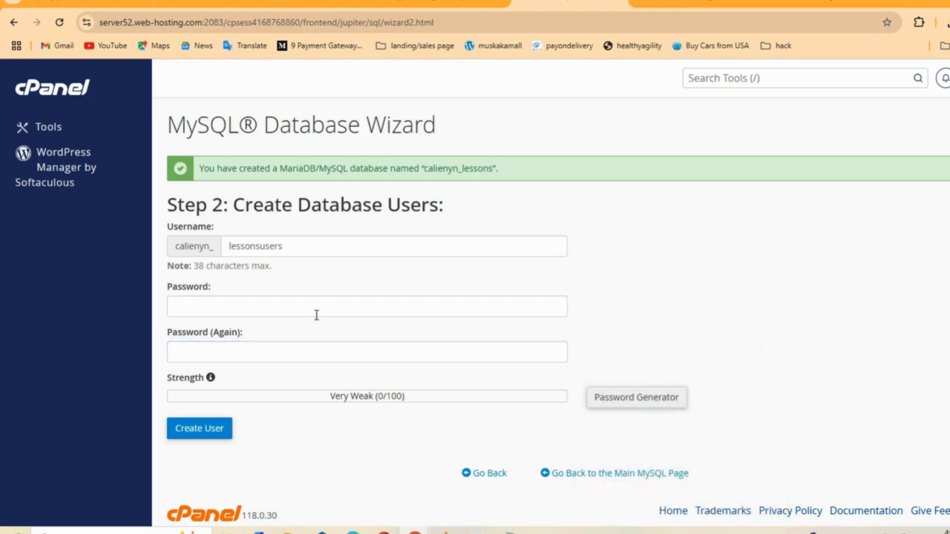
# Open the Password Generator and generate a new password several times.
pyautogui.click(639, 401)
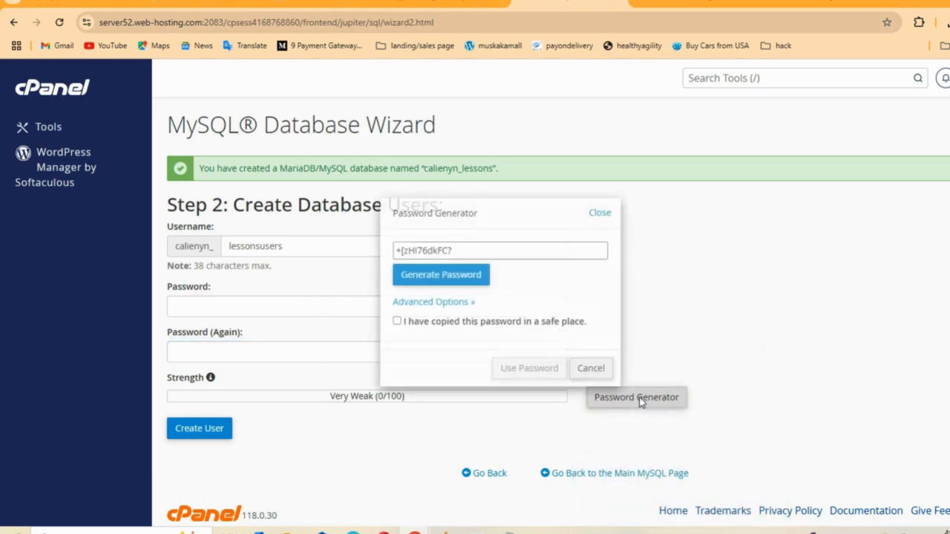
pyautogui.click(454, 279)
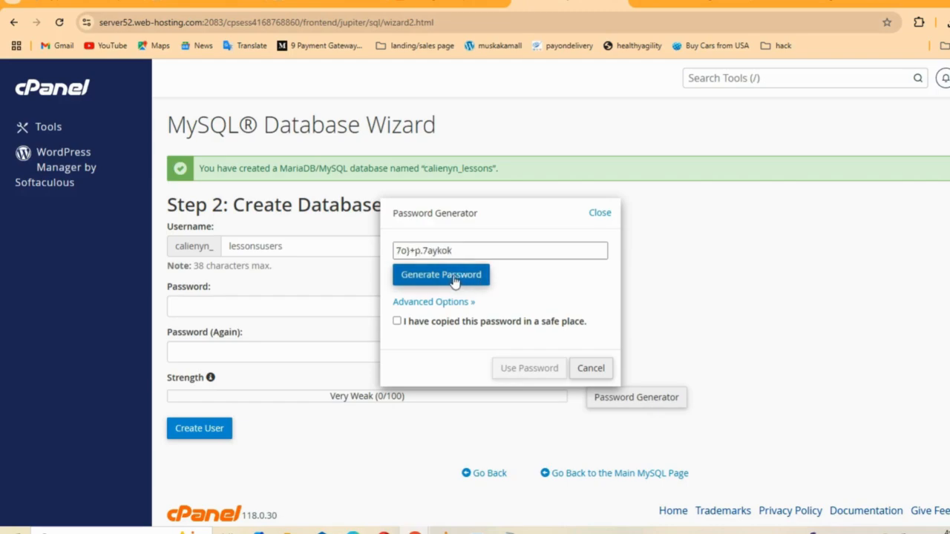
pyautogui.click(455, 280)
pyautogui.click(455, 279)
pyautogui.click(455, 279)
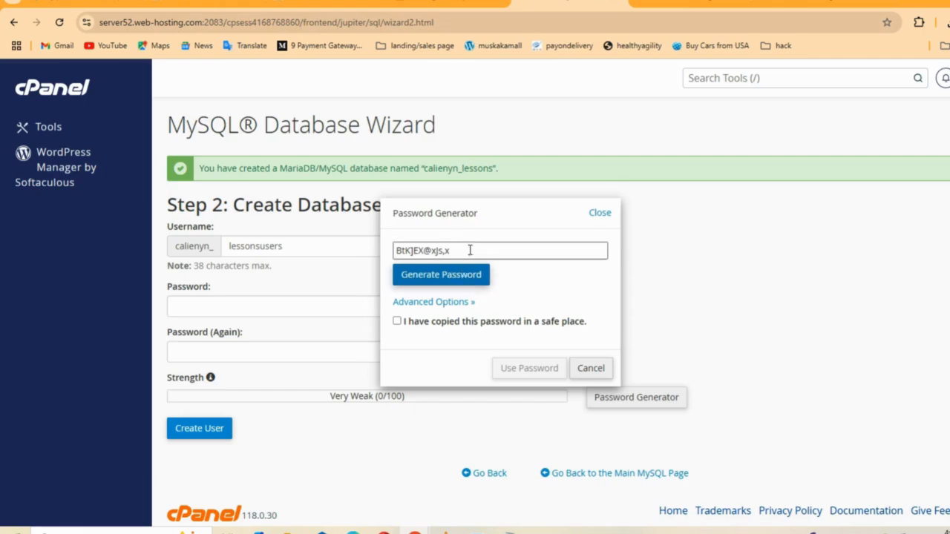
# Edit the generated password's last characters, copy it, tick the copied confirmation and apply it to the password fields.
pyautogui.tripleClick(470, 250)
pyautogui.click(471, 250)
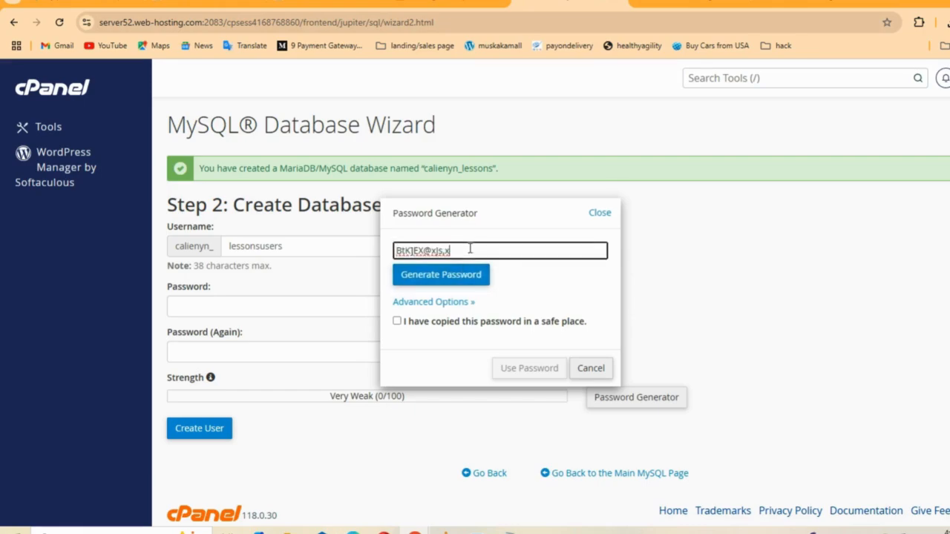
pyautogui.press('BackSpace')
pyautogui.press('BackSpace')
pyautogui.press('BackSpace')
pyautogui.press('BackSpace')
pyautogui.press('BackSpace')
pyautogui.press('BackSpace')
pyautogui.moveTo(455, 251); pyautogui.dragTo(396, 251)
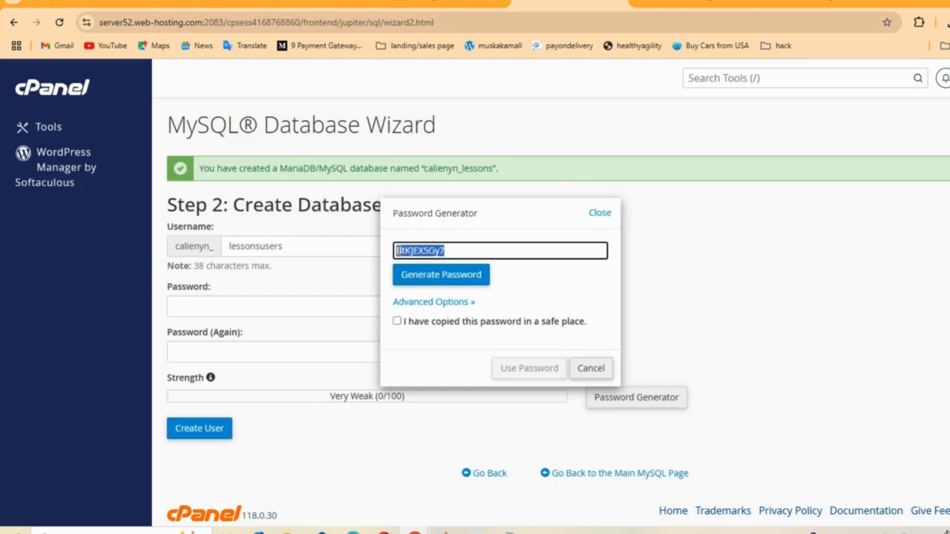
pyautogui.click(397, 323)
pyautogui.click(511, 367)
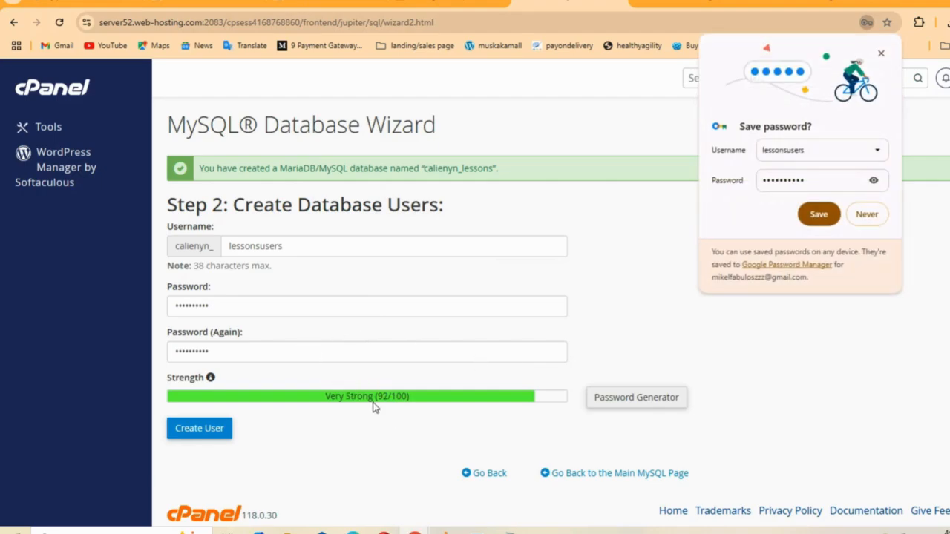
# Switch to Notepad, paste the copied password there and return to the cPanel tab.
pyautogui.click(512, 530)
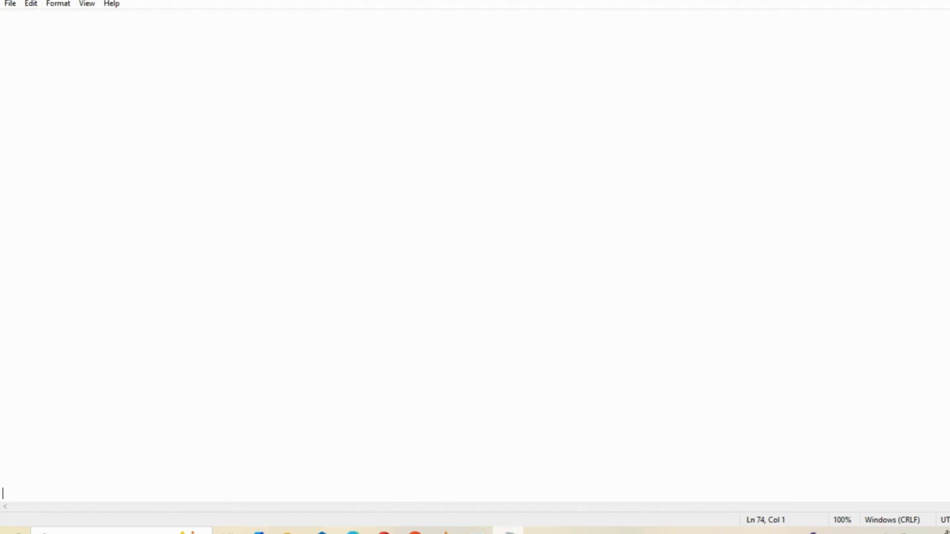
pyautogui.click(75, 40)
pyautogui.hotkey('ctrl', 'v')
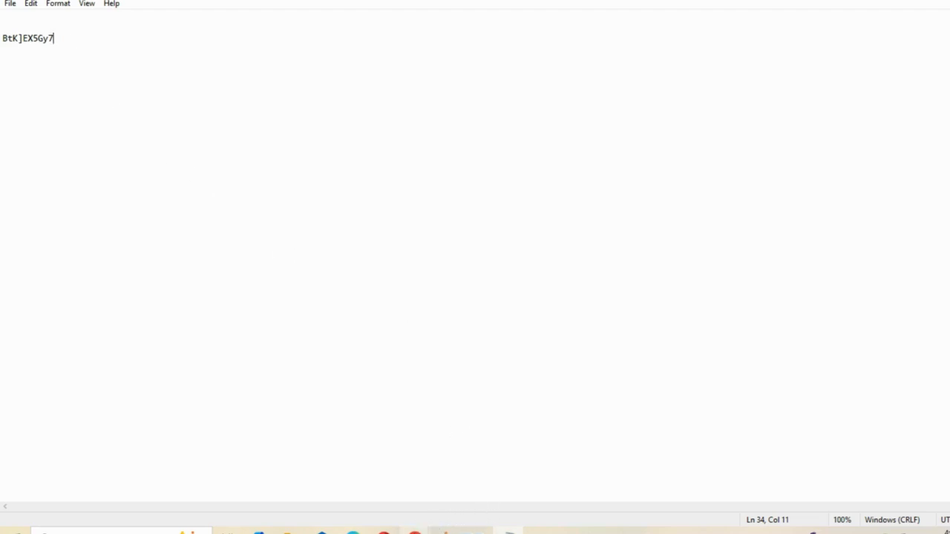
pyautogui.moveTo(415, 530)
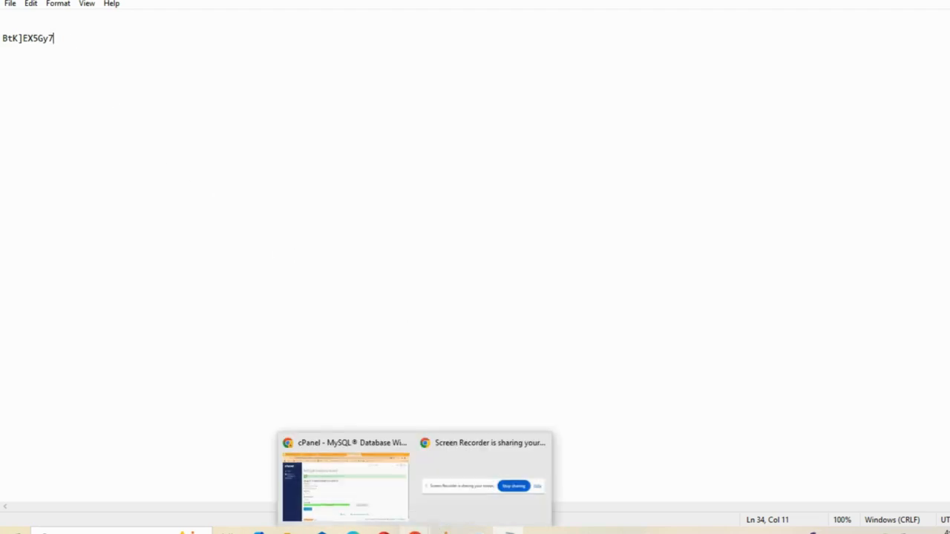
pyautogui.click(396, 501)
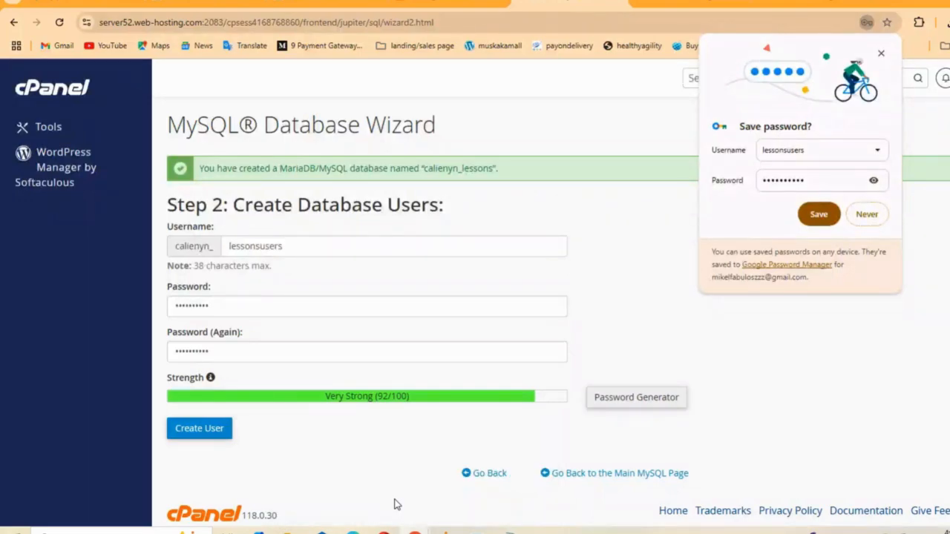
# Create the database user, dismiss the browser's save-password offer and grant all privileges.
pyautogui.click(211, 437)
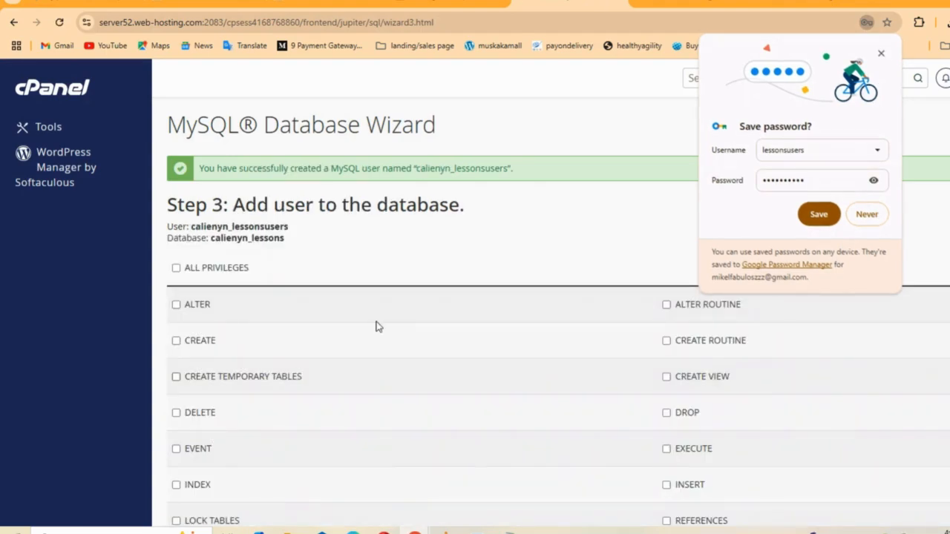
pyautogui.click(882, 56)
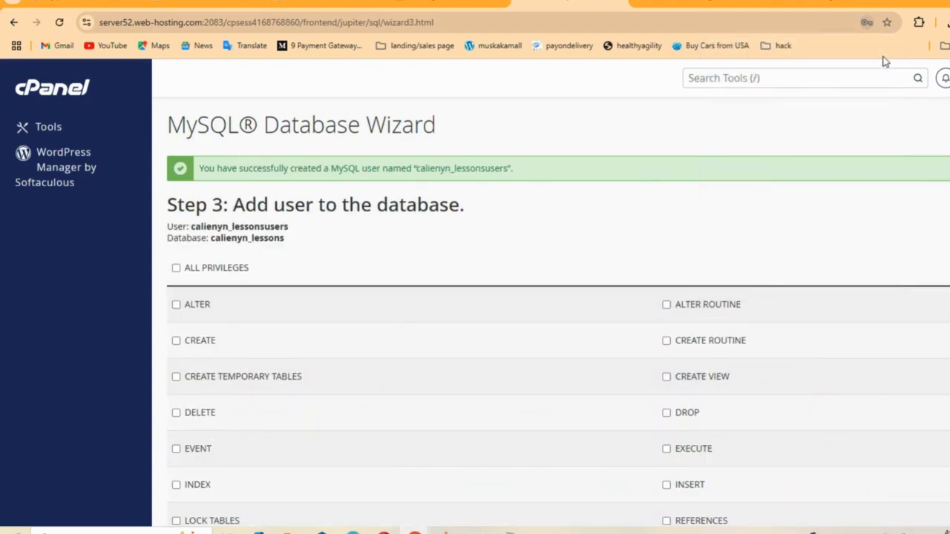
pyautogui.click(176, 269)
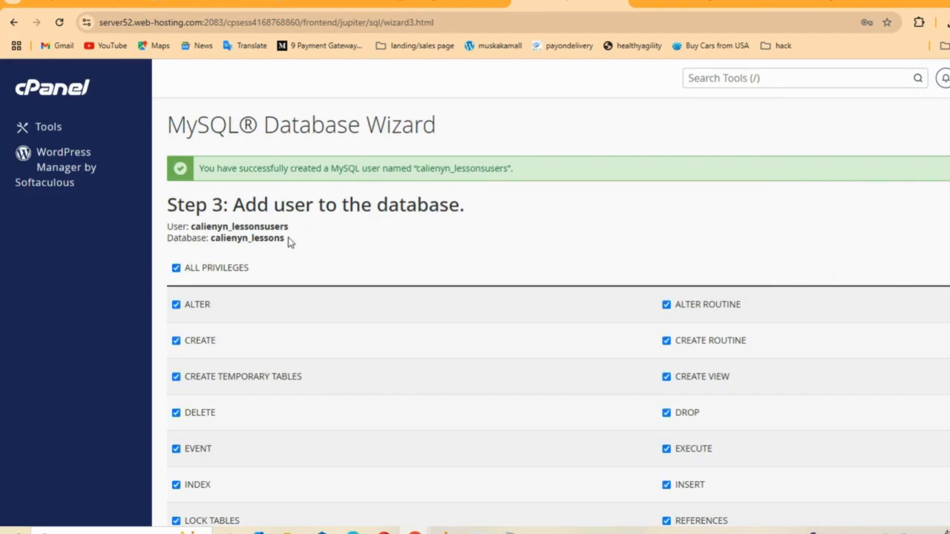
# Copy the user and database names into Notepad below the saved password.
pyautogui.moveTo(293, 242); pyautogui.dragTo(169, 228)
pyautogui.hotkey('ctrl', 'c')
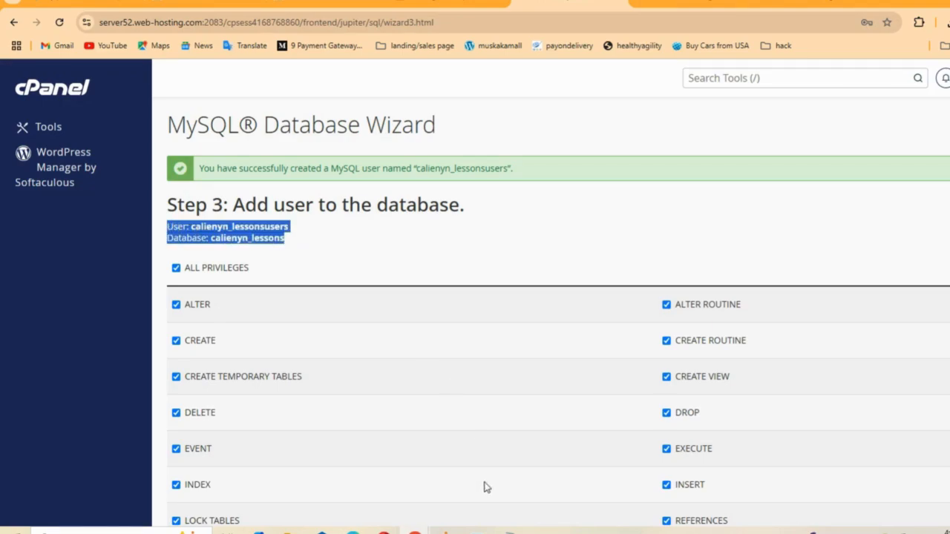
pyautogui.click(507, 531)
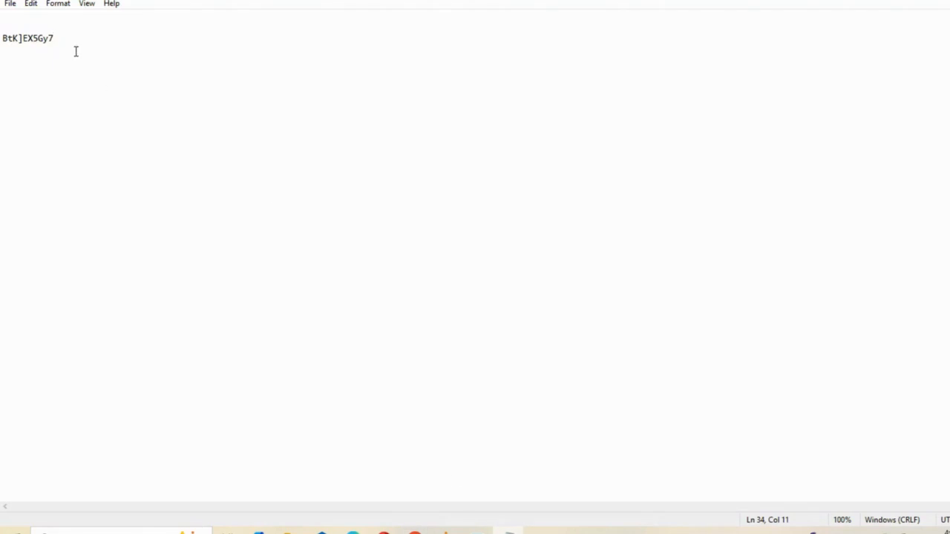
pyautogui.press('Return')
pyautogui.hotkey('ctrl', 'v')
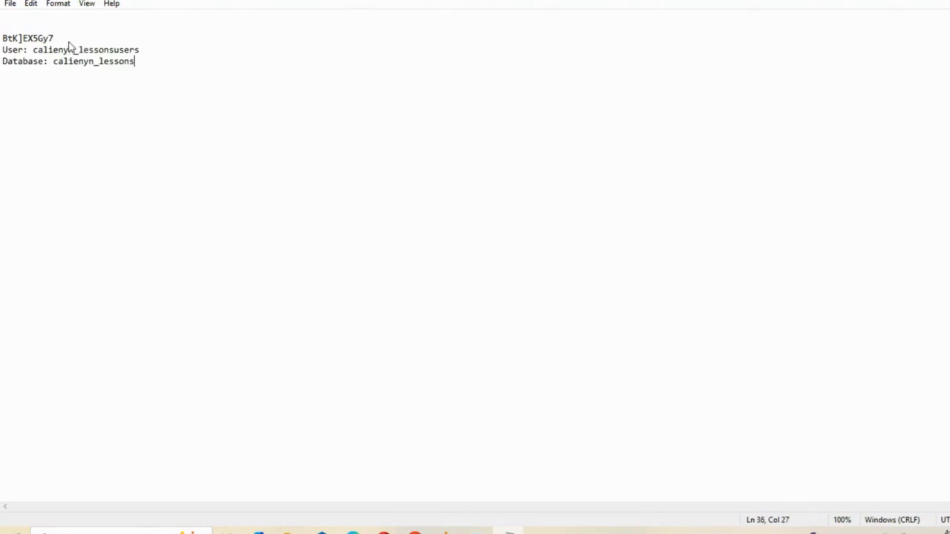
pyautogui.hotkey('ctrl', 'End')
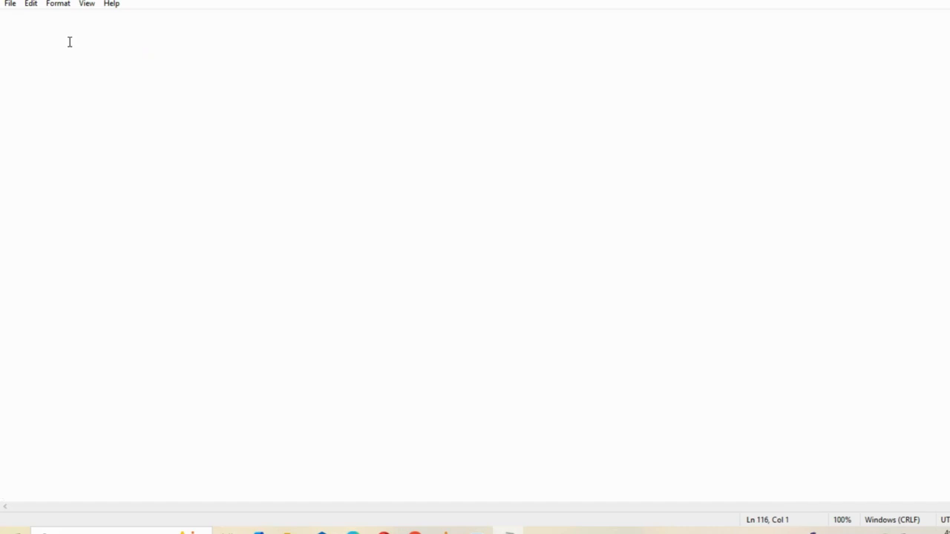
pyautogui.hotkey('ctrl', 'z')
pyautogui.hotkey('ctrl', 'z')
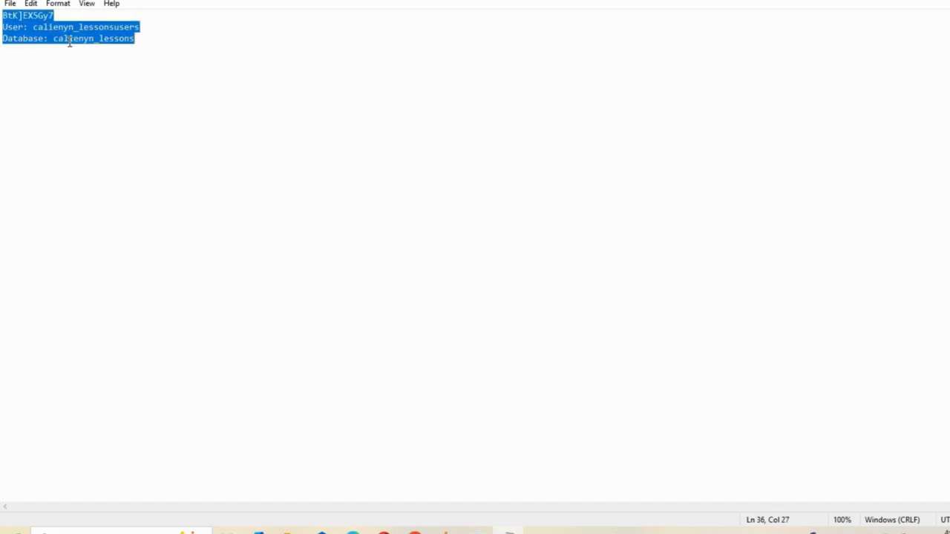
pyautogui.click(153, 41)
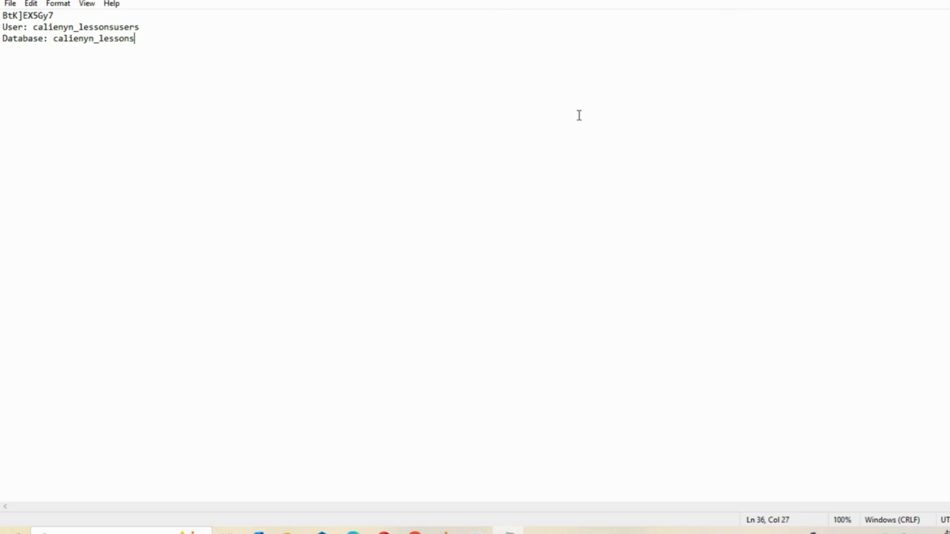
# Return to cPanel and complete adding the user to the lessons database.
pyautogui.moveTo(414, 529)
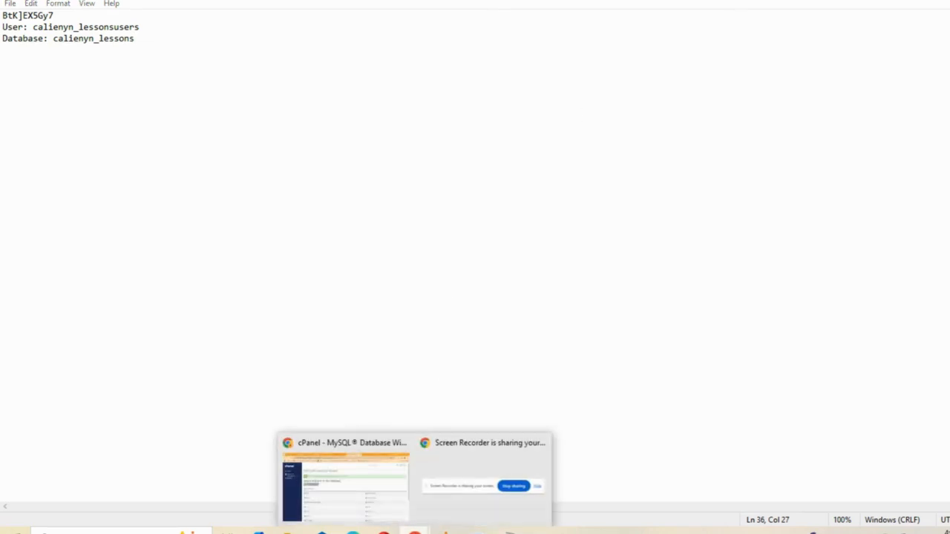
pyautogui.click(360, 503)
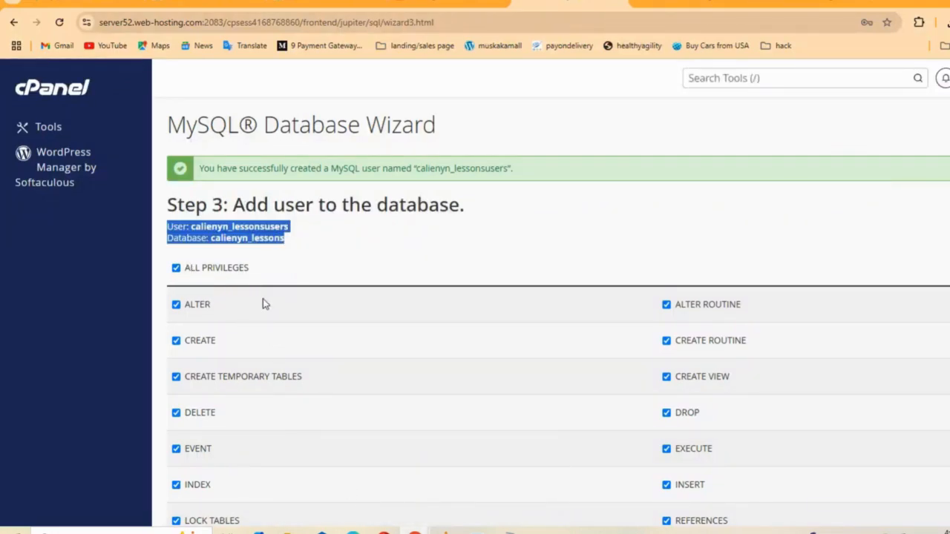
pyautogui.scroll(-4, 309, 422)
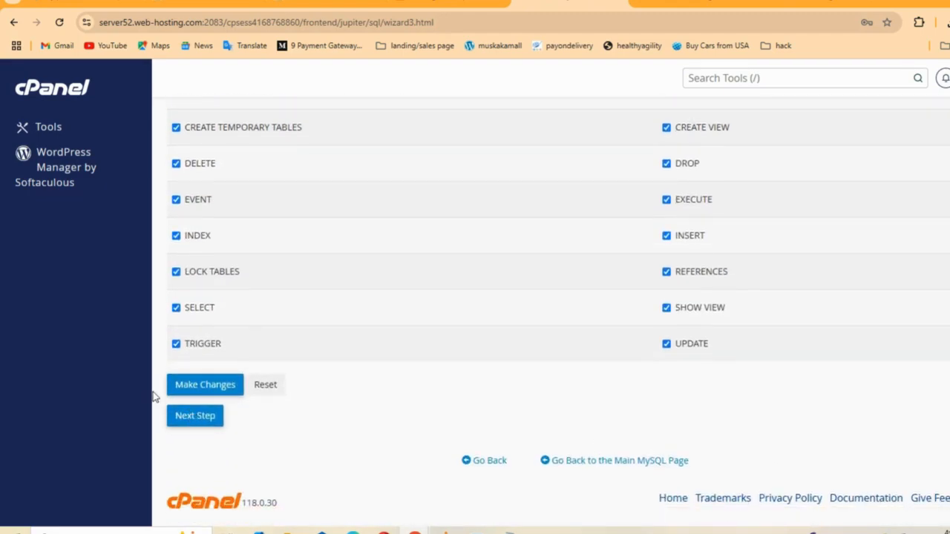
pyautogui.click(196, 422)
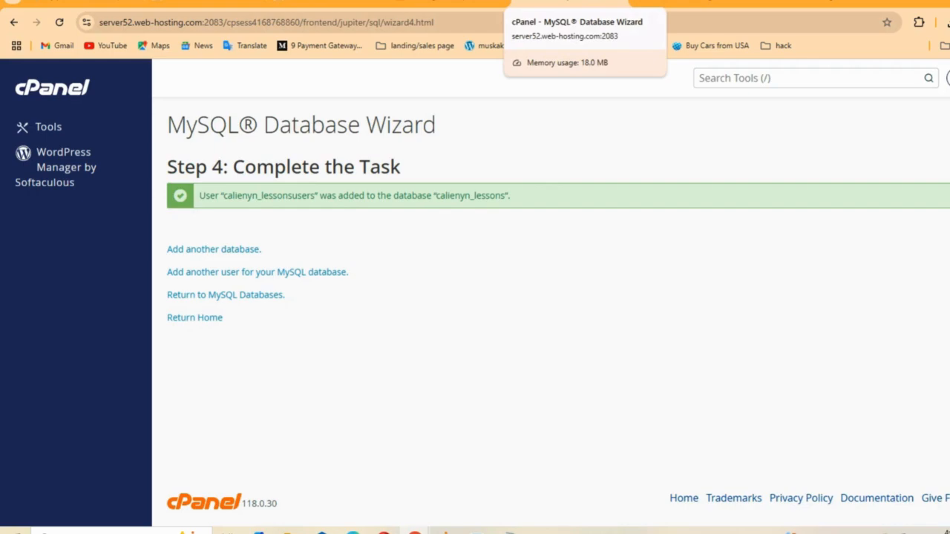
# Go back to the cPanel home, search for email, open Email Accounts and start creating a new account.
pyautogui.click(67, 98)
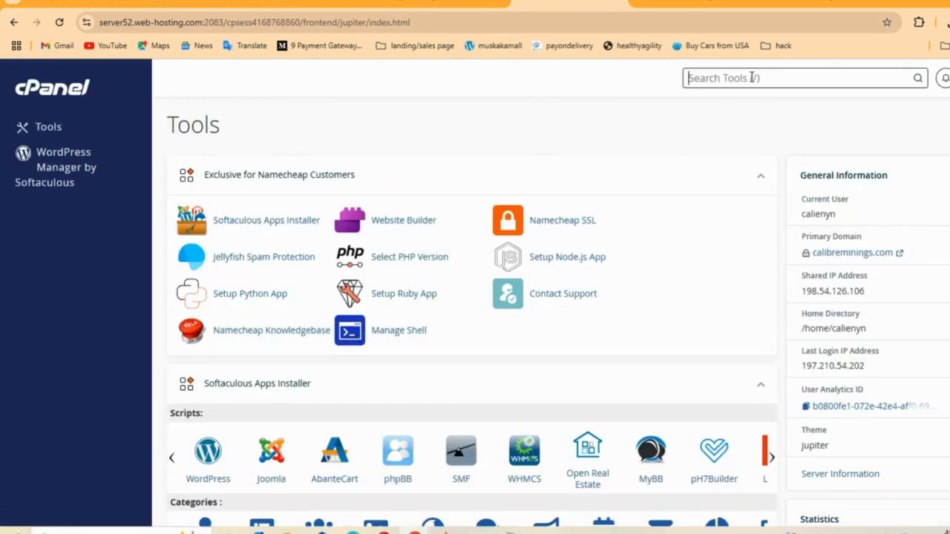
pyautogui.write('email')
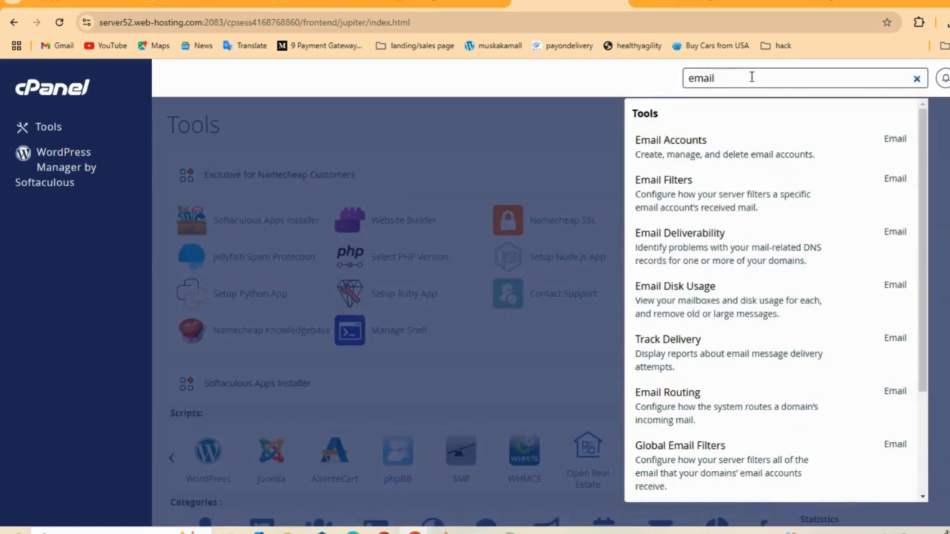
pyautogui.click(686, 152)
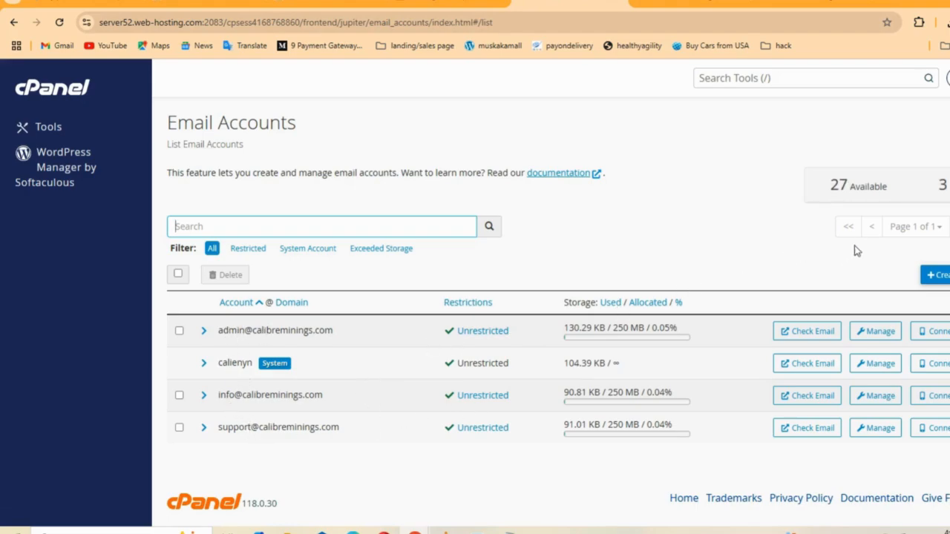
pyautogui.click(936, 275)
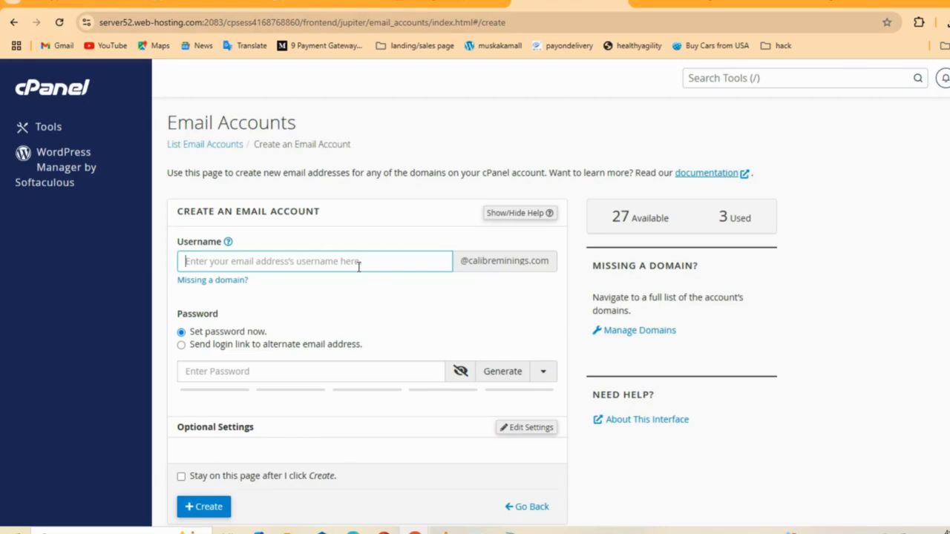
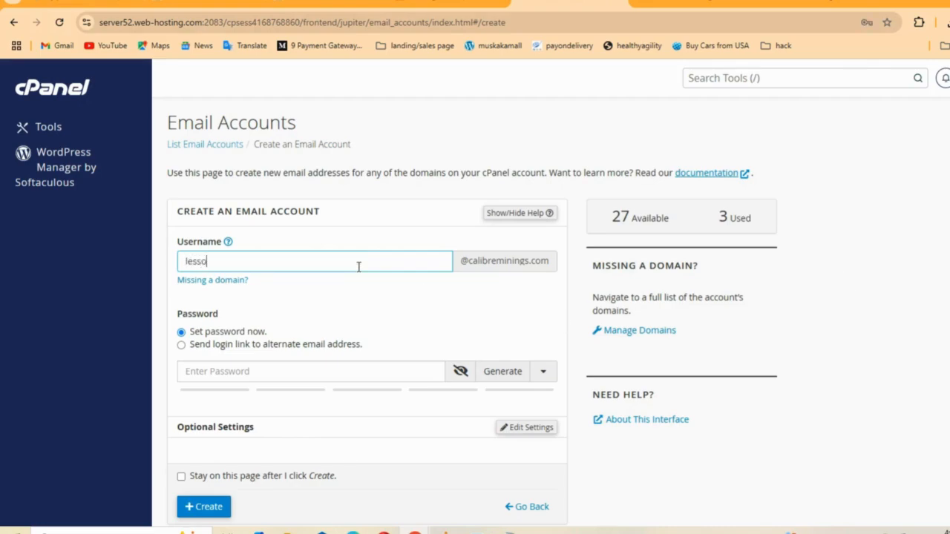
# Set the new email account's username to lessons and generate a password.
pyautogui.click(497, 380)
pyautogui.click(497, 380)
pyautogui.click(497, 378)
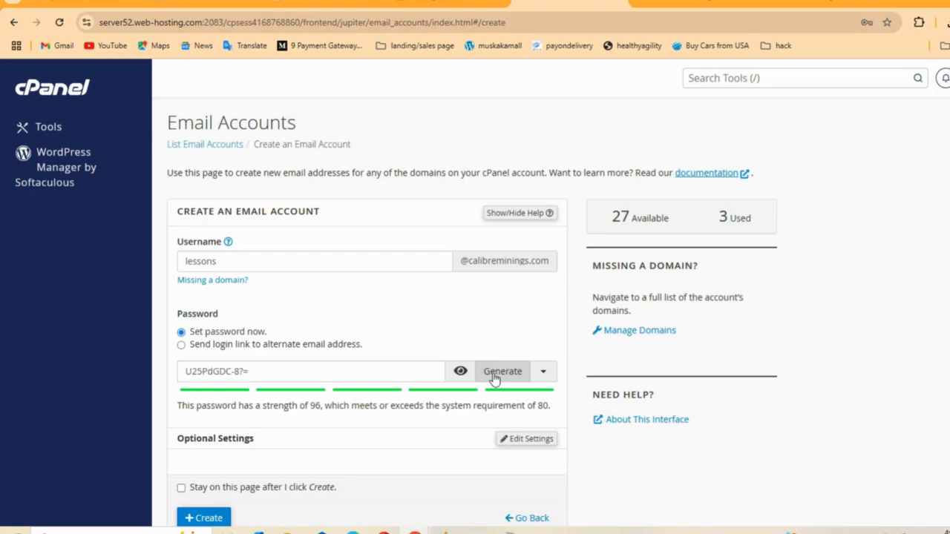
# Replace the generated password with a custom strong password for the email account.
pyautogui.click(329, 371)
pyautogui.press('BackSpace')
pyautogui.press('BackSpace')
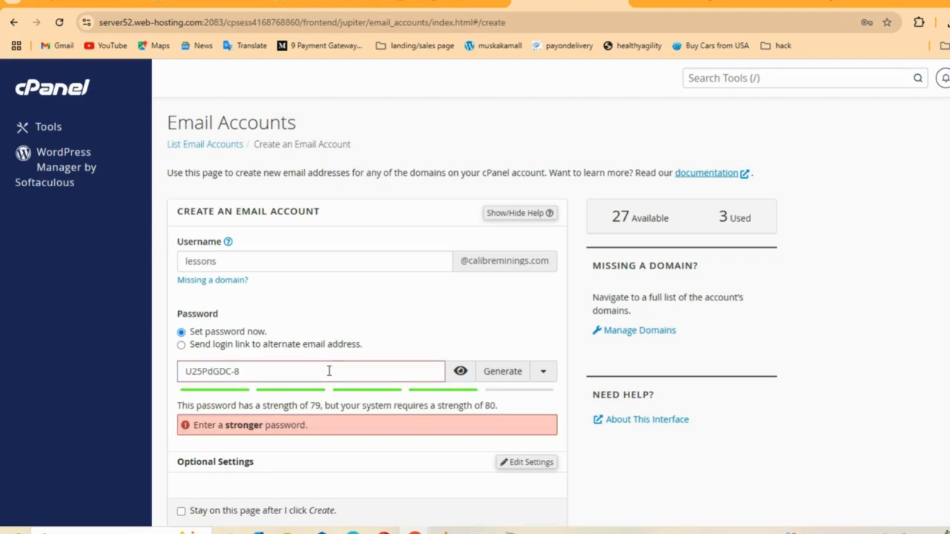
pyautogui.press('BackSpace')
pyautogui.press('BackSpace')
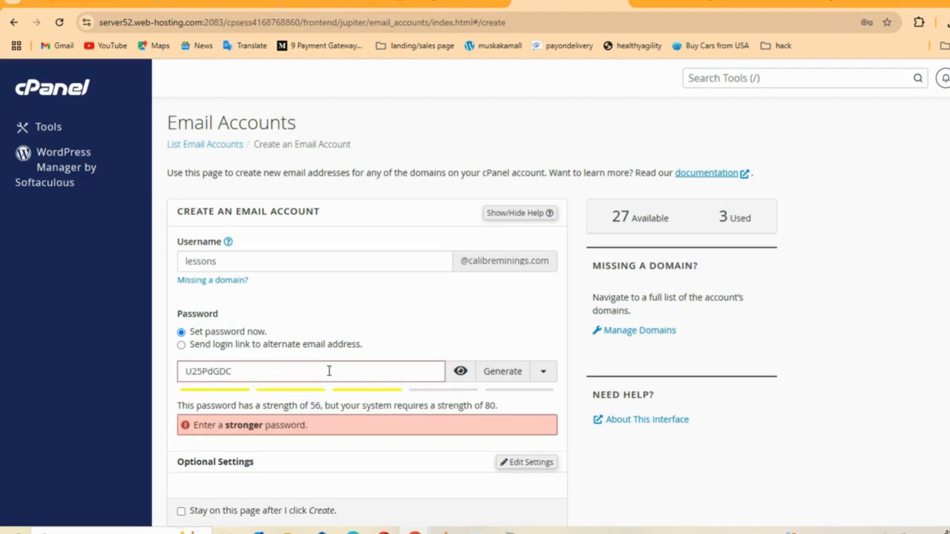
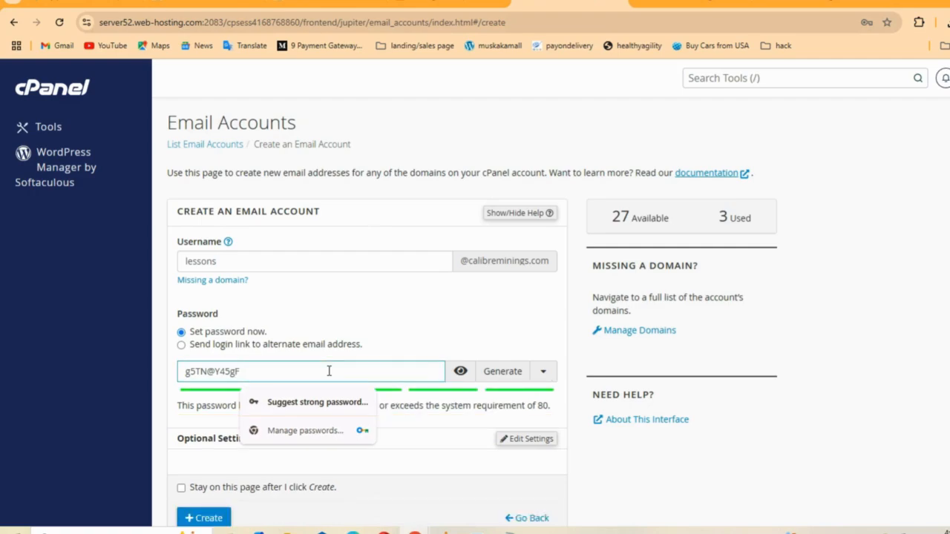
pyautogui.click(633, 487)
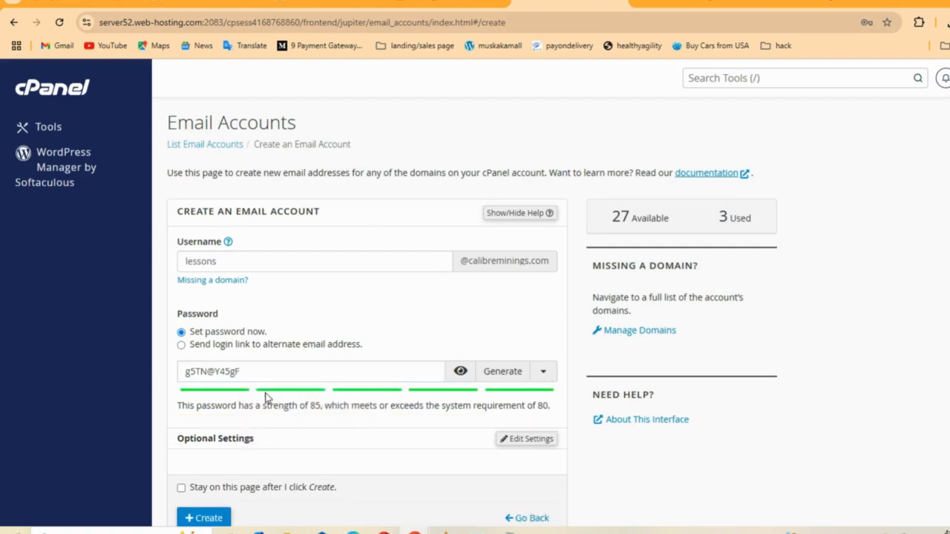
# Copy the email password and paste it into Notepad under a new EMAIL heading.
pyautogui.moveTo(242, 371); pyautogui.dragTo(186, 371)
pyautogui.hotkey('ctrl', 'c')
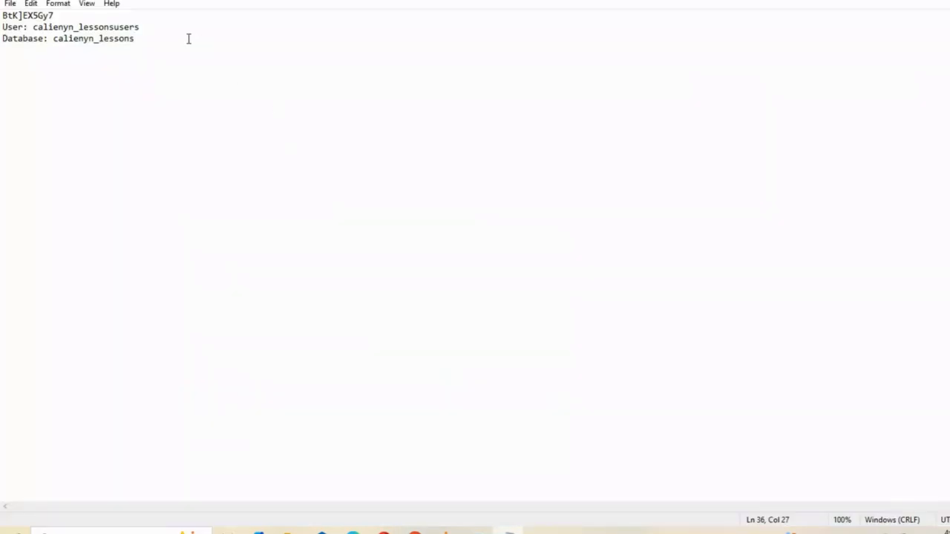
pyautogui.press('Return')
pyautogui.press('Return')
pyautogui.press('Return')
pyautogui.press('Return')
pyautogui.write('EMAIL')
pyautogui.press('Return')
pyautogui.press('Return')
pyautogui.hotkey('ctrl', 'v')
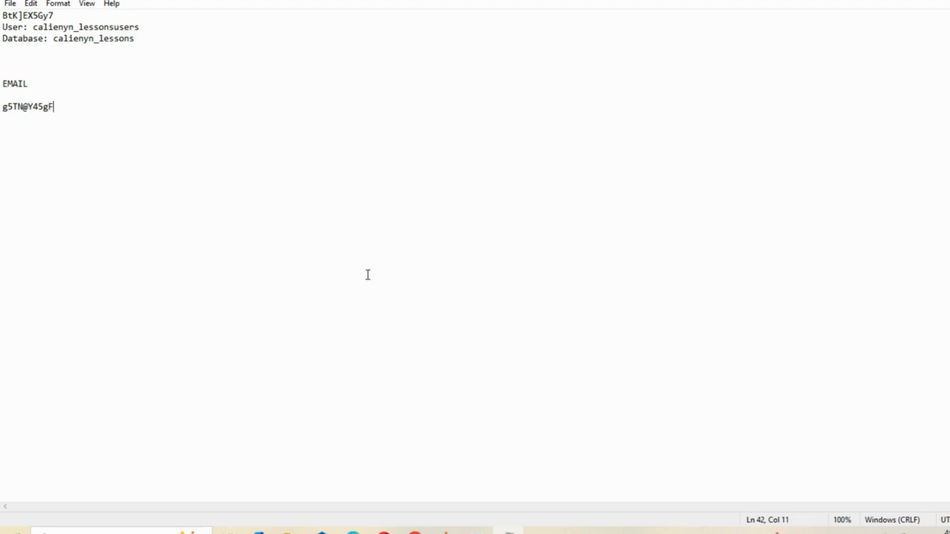
# Return to cPanel, create the email account and dismiss the browser's save-password offer.
pyautogui.moveTo(384, 532)
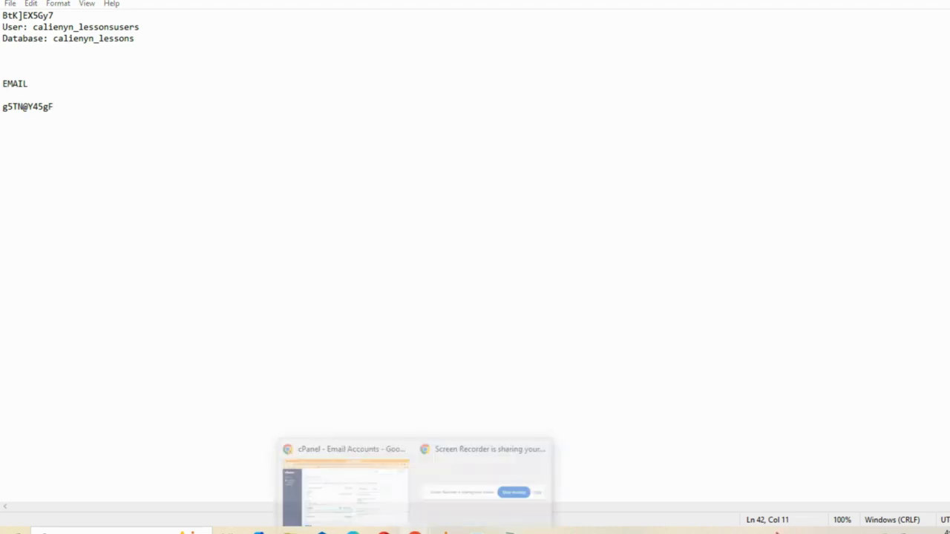
pyautogui.click(330, 502)
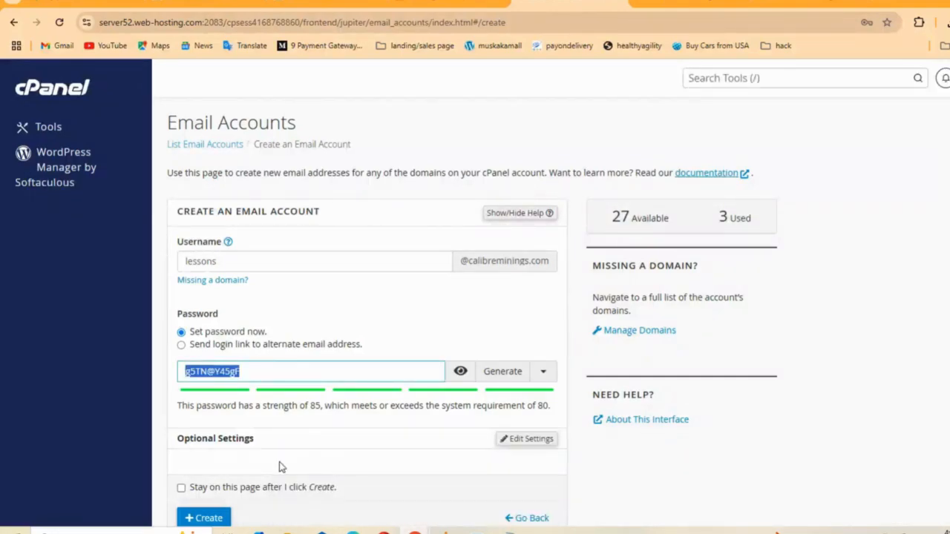
pyautogui.click(210, 523)
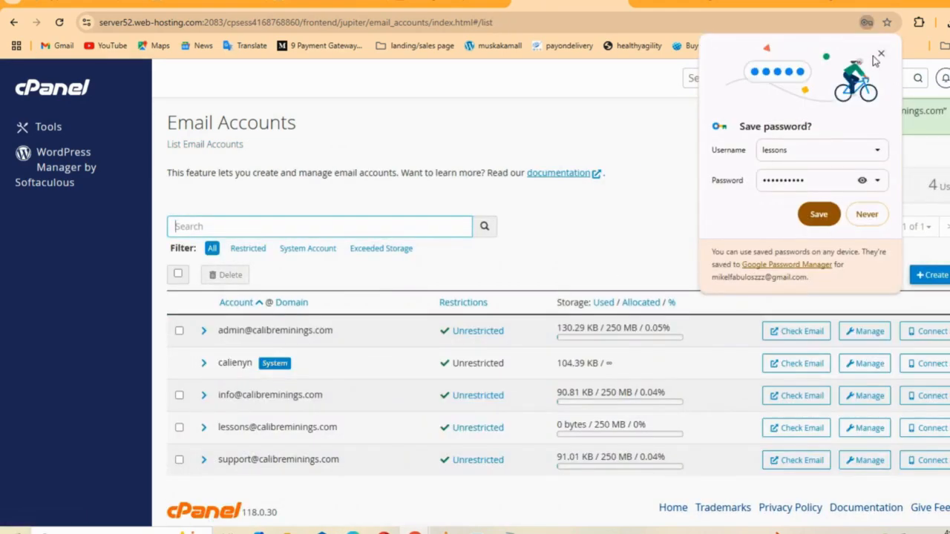
pyautogui.click(880, 55)
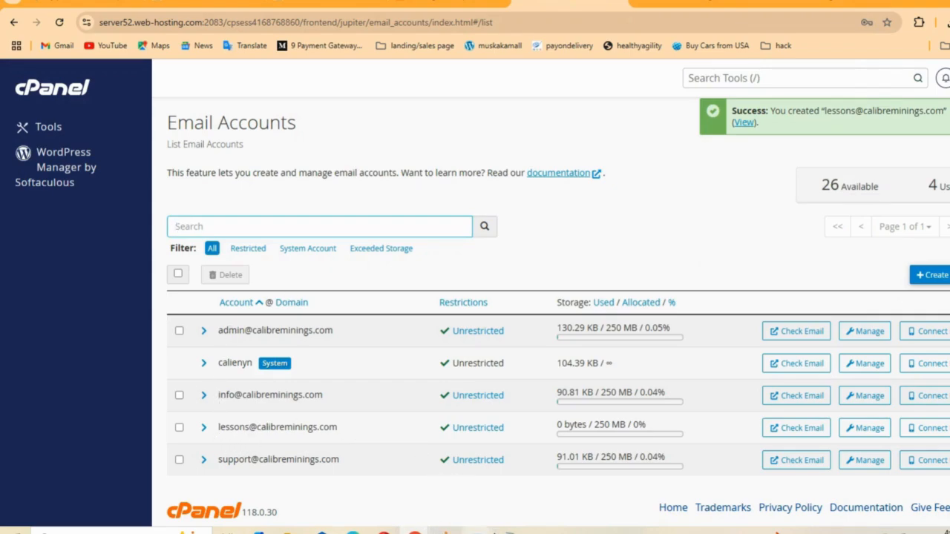
# In Notepad, add a line above the password with the new email account's address.
pyautogui.click(508, 530)
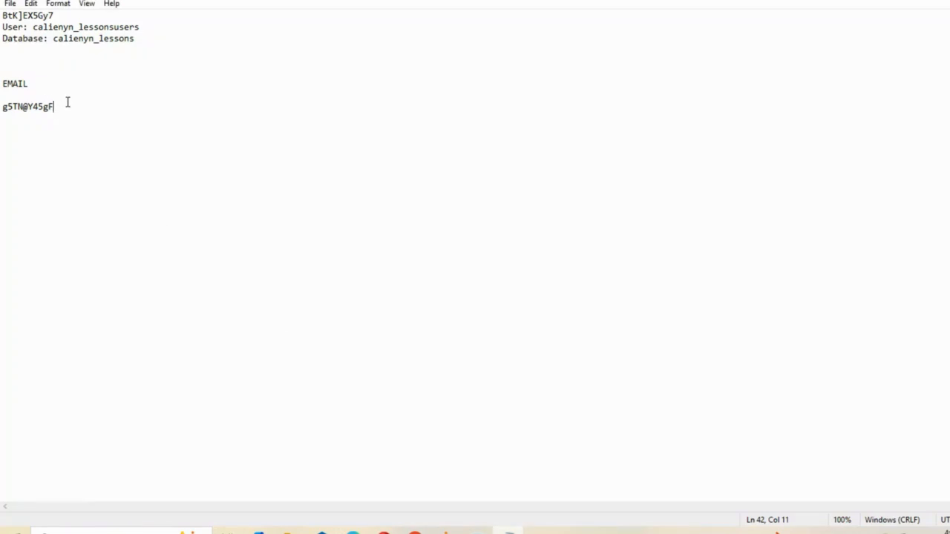
pyautogui.click(46, 95)
pyautogui.press('Return')
pyautogui.press('Return')
pyautogui.write('E')
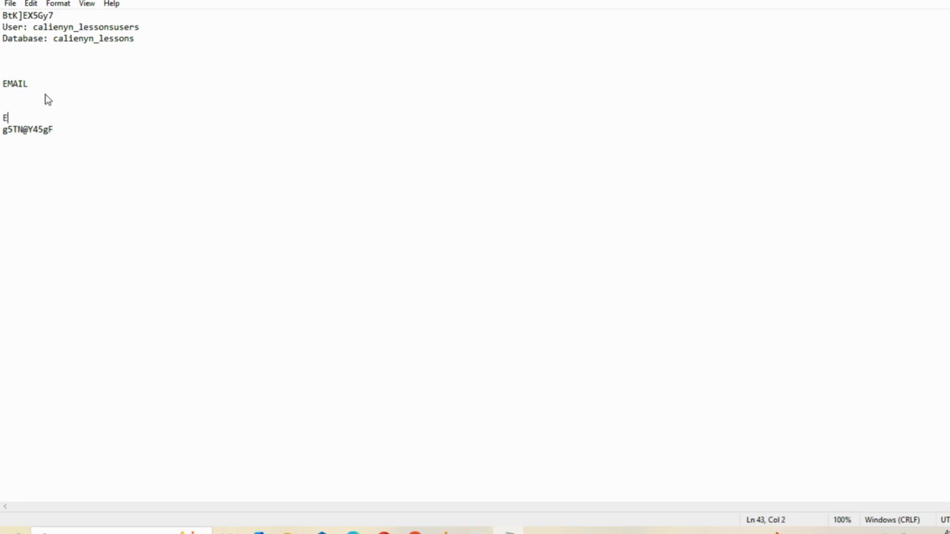
pyautogui.write('mail ')
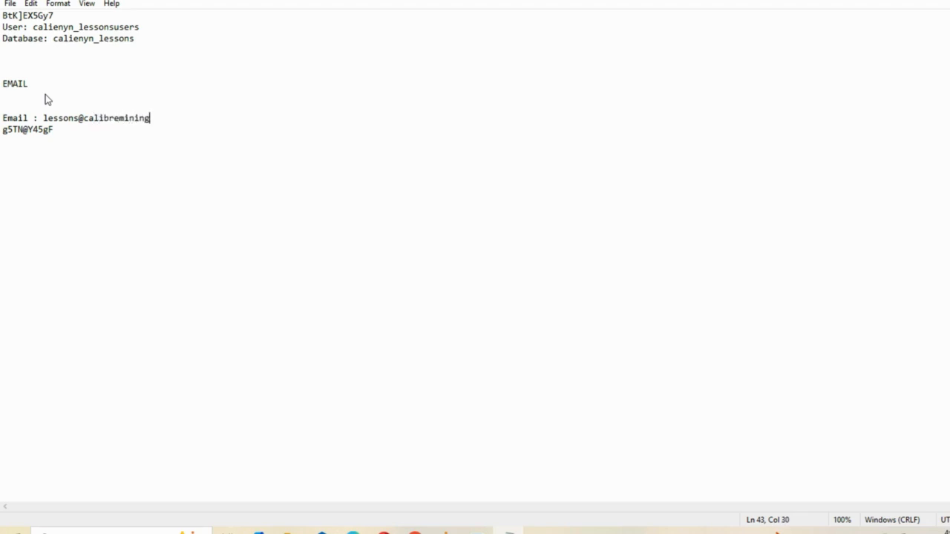
# Switch to the File Upload tab and go back to the lesson folder in File Manager.
pyautogui.moveTo(414, 532)
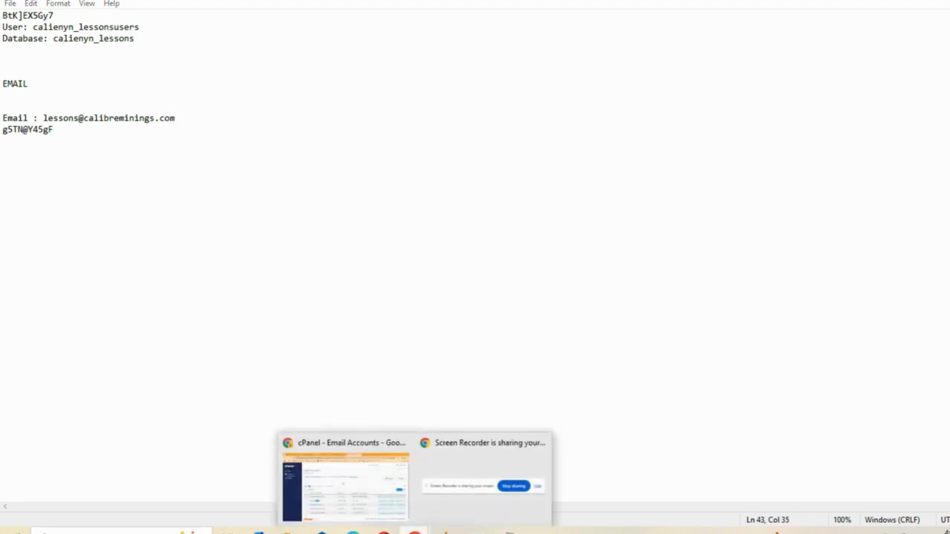
pyautogui.click(344, 480)
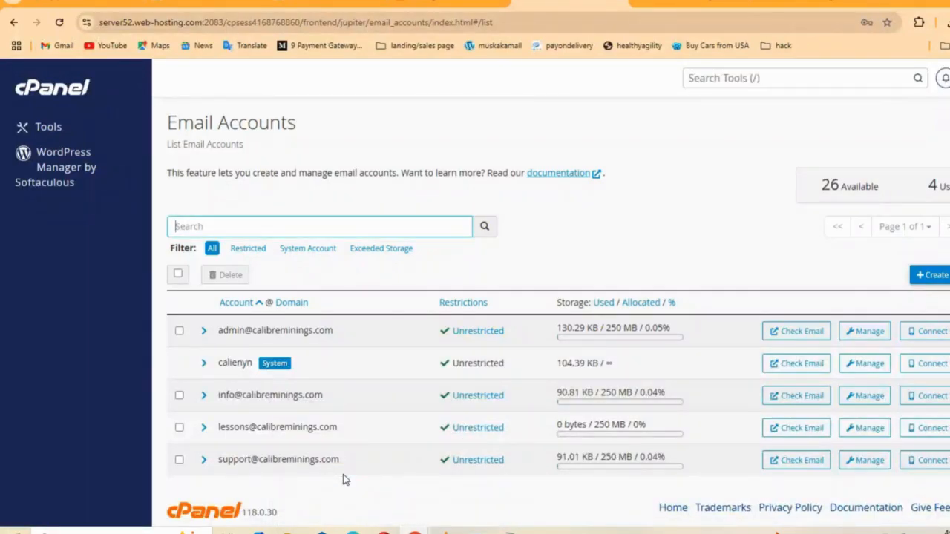
pyautogui.click(801, 2)
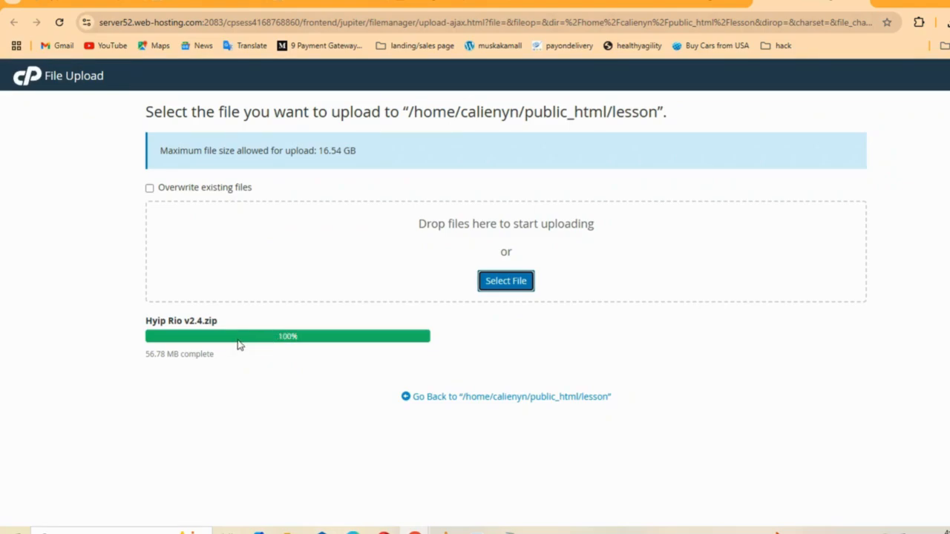
pyautogui.click(452, 397)
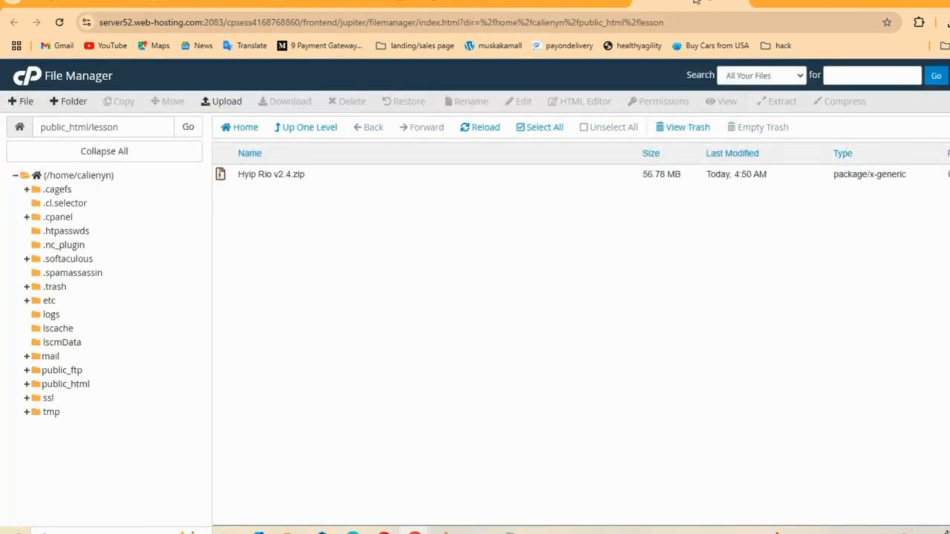
# Extract Hyip Rio v2.4.zip into /public_html/lesson and close the extraction results.
pyautogui.hotkey('ctrl', 'Tab')
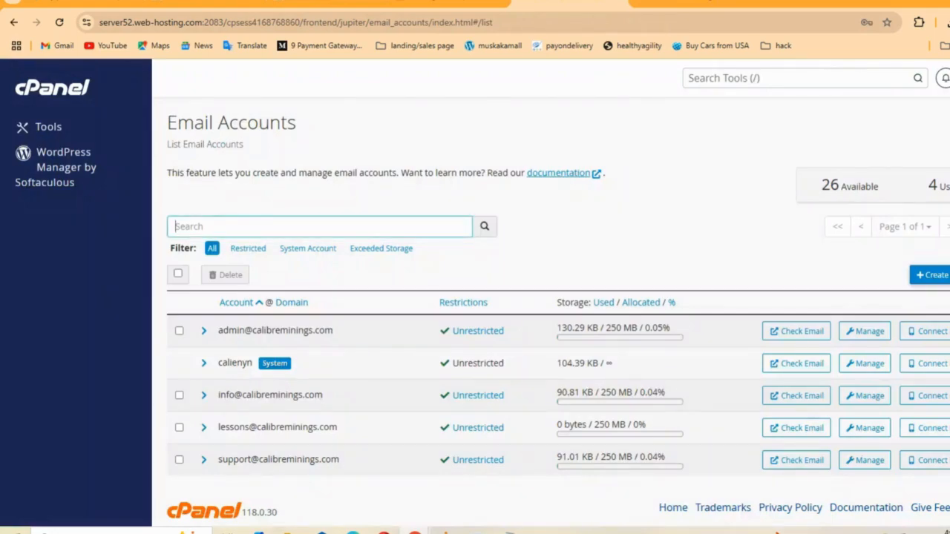
pyautogui.hotkey('ctrl', 'Tab')
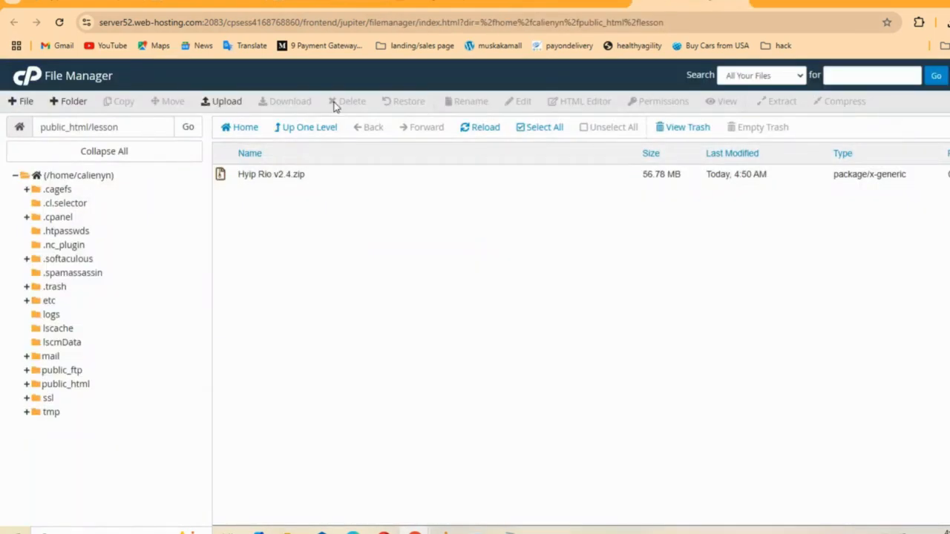
pyautogui.click(261, 174)
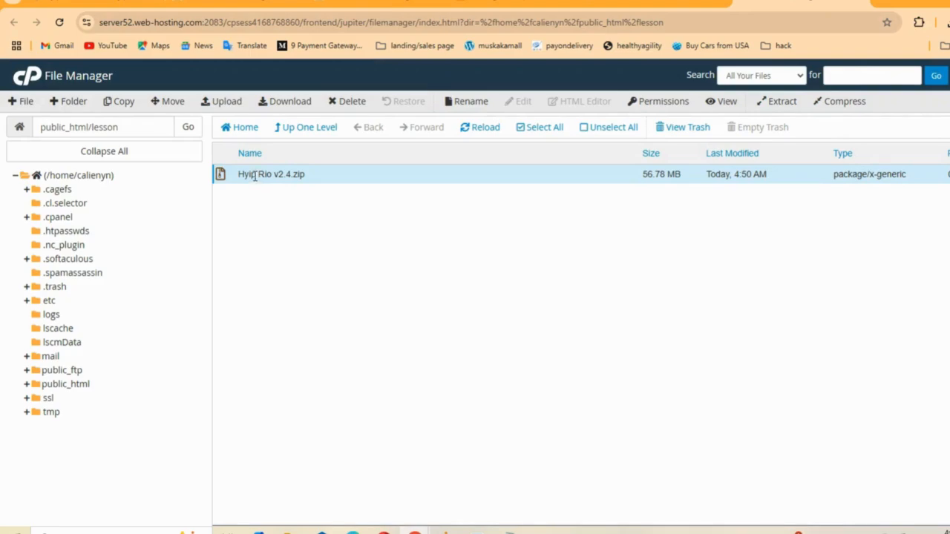
pyautogui.doubleClick(253, 174)
pyautogui.click(270, 238)
pyautogui.rightClick(269, 179)
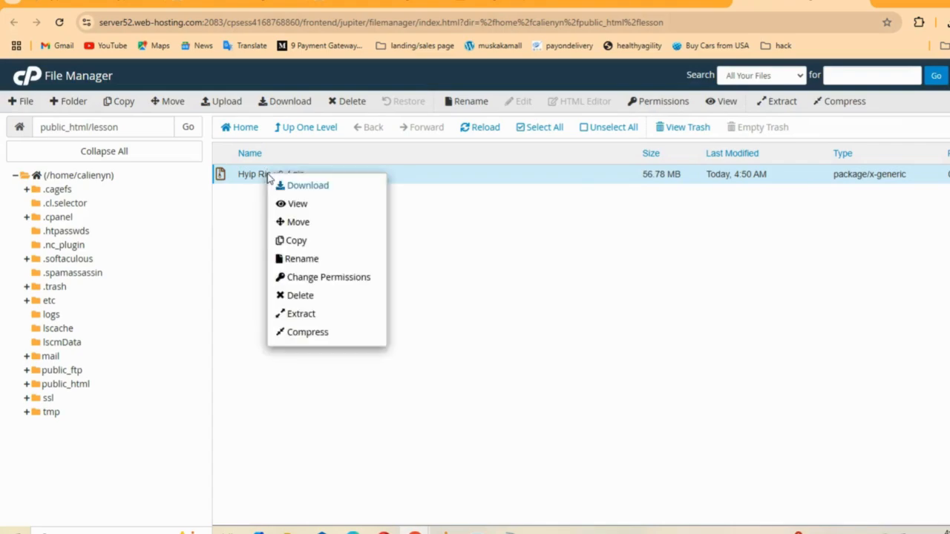
pyautogui.click(301, 314)
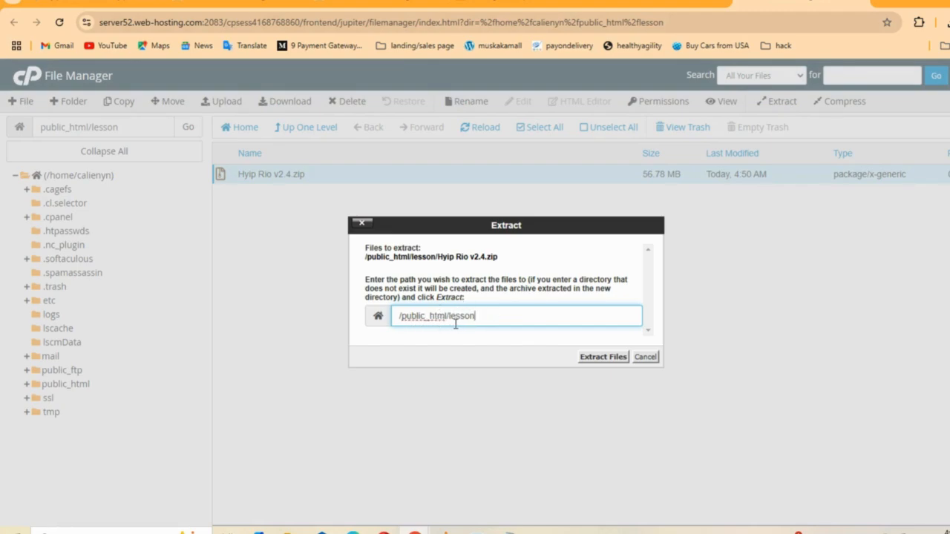
pyautogui.click(593, 362)
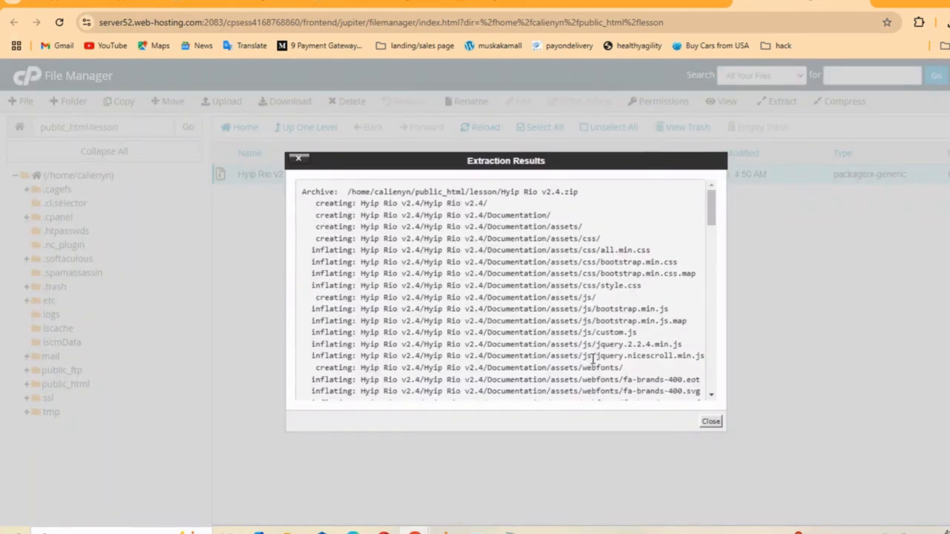
pyautogui.click(710, 421)
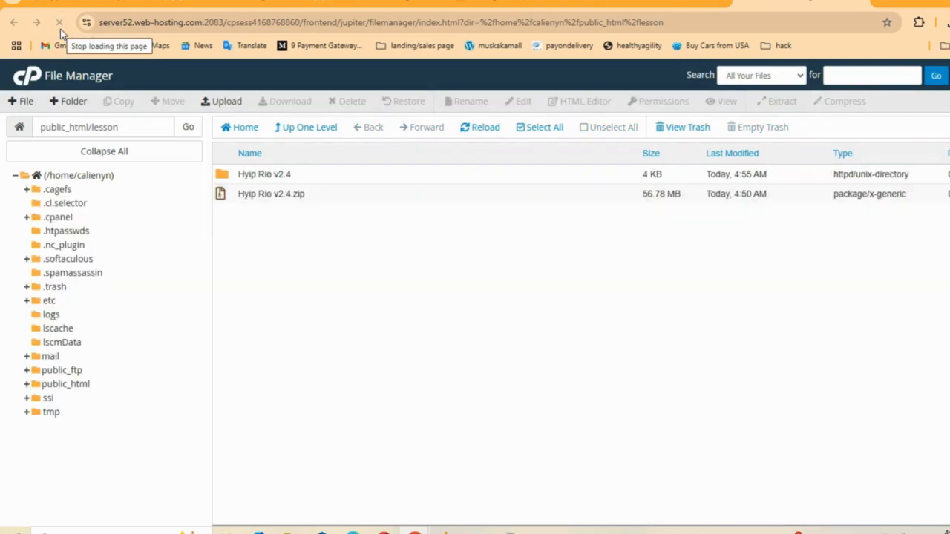
# Delete the Hyip Rio v2.4.zip archive to the trash.
pyautogui.click(255, 194)
pyautogui.rightClick(256, 195)
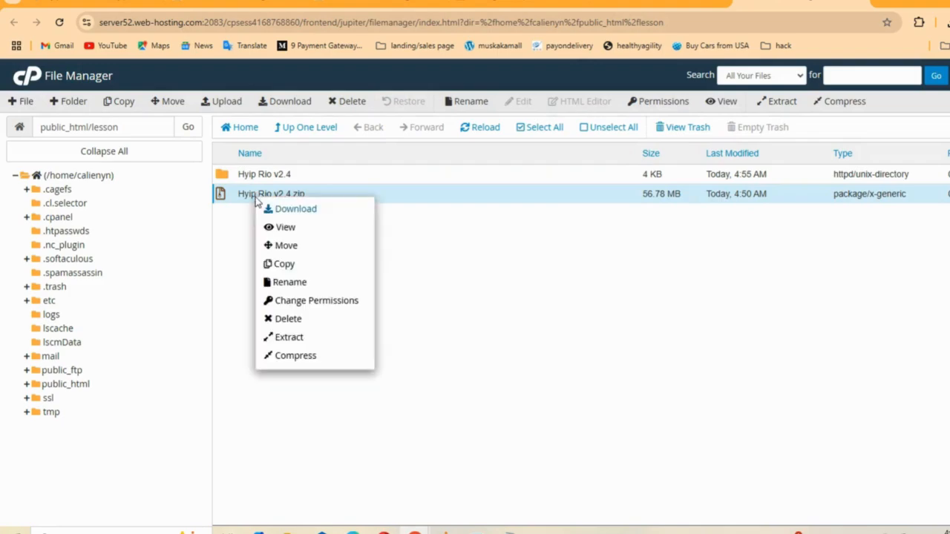
pyautogui.click(299, 321)
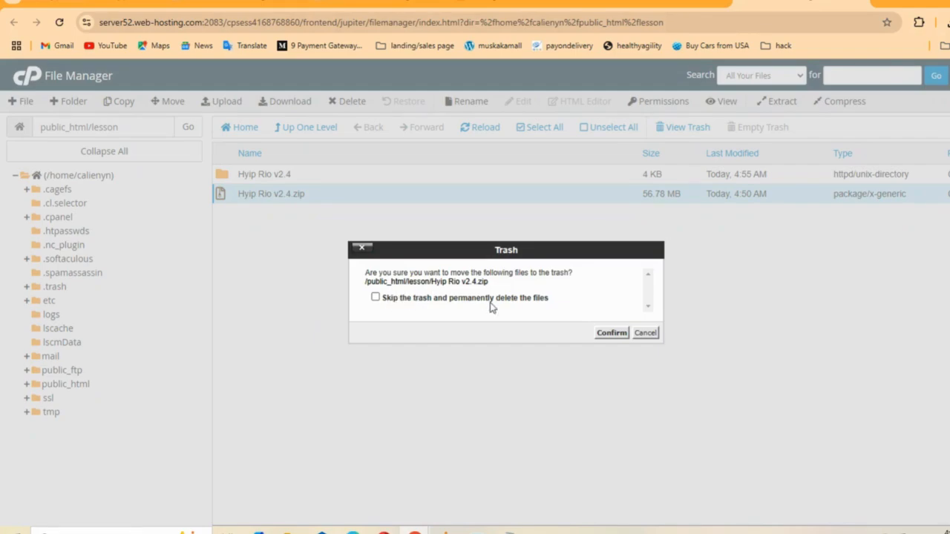
pyautogui.click(612, 333)
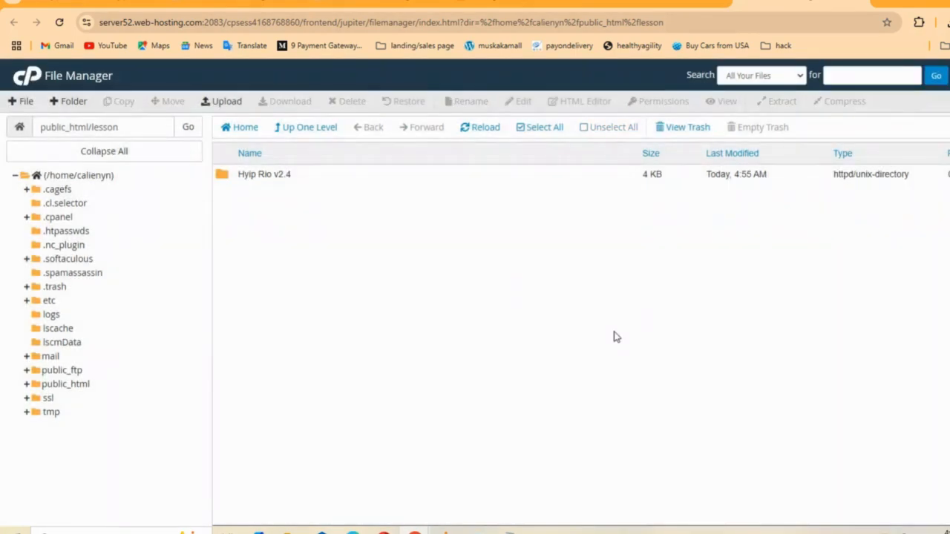
# Open the Hyip Rio v2.4 folder and its Documentation folder, and review the installation steps in the documentation.
pyautogui.click(227, 182)
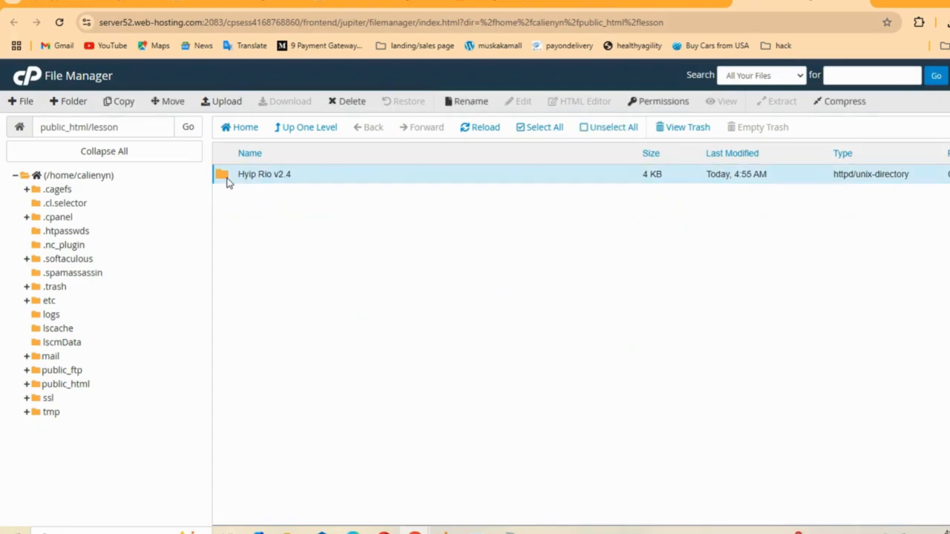
pyautogui.rightClick(227, 183)
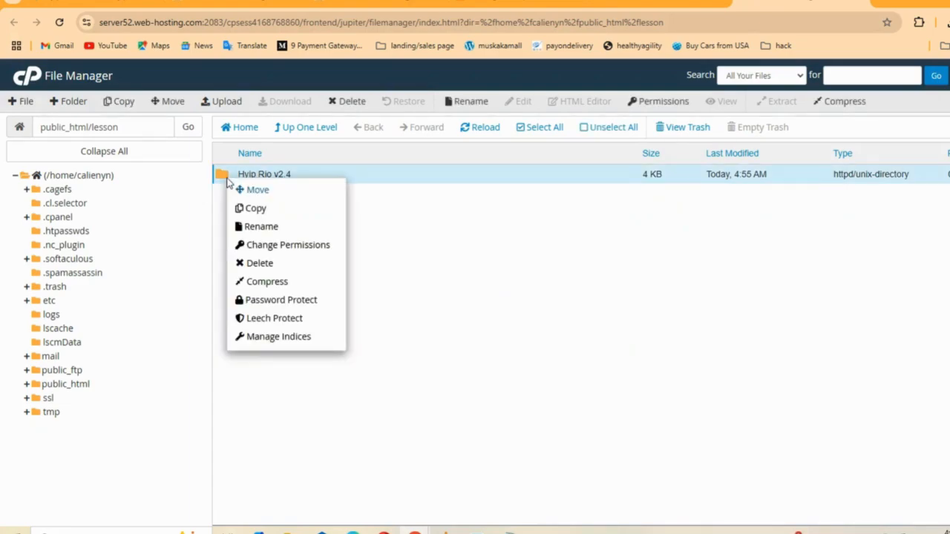
pyautogui.click(383, 283)
pyautogui.doubleClick(227, 176)
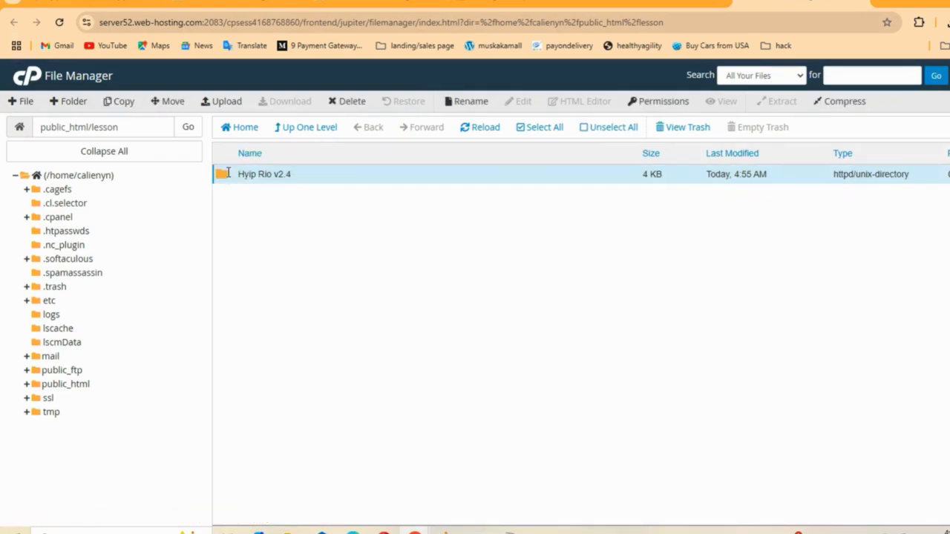
pyautogui.doubleClick(228, 176)
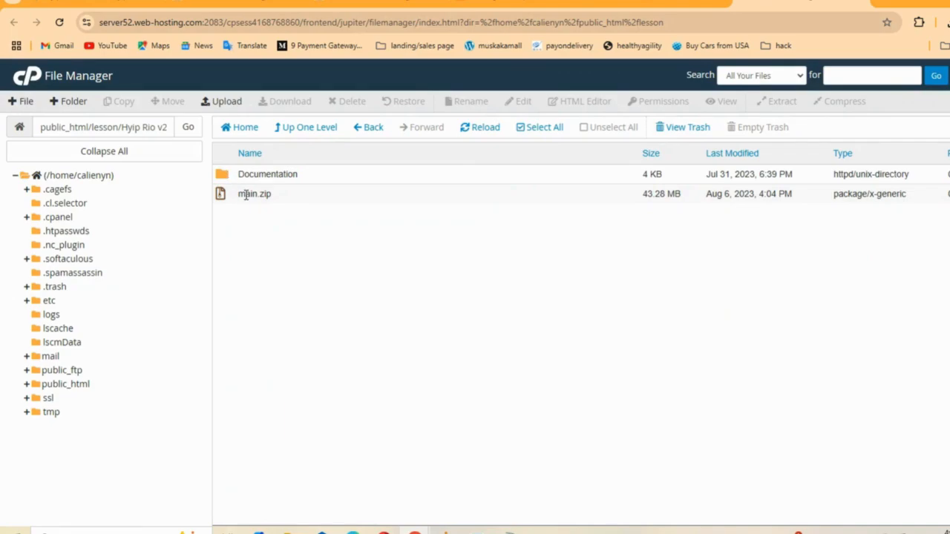
pyautogui.doubleClick(224, 176)
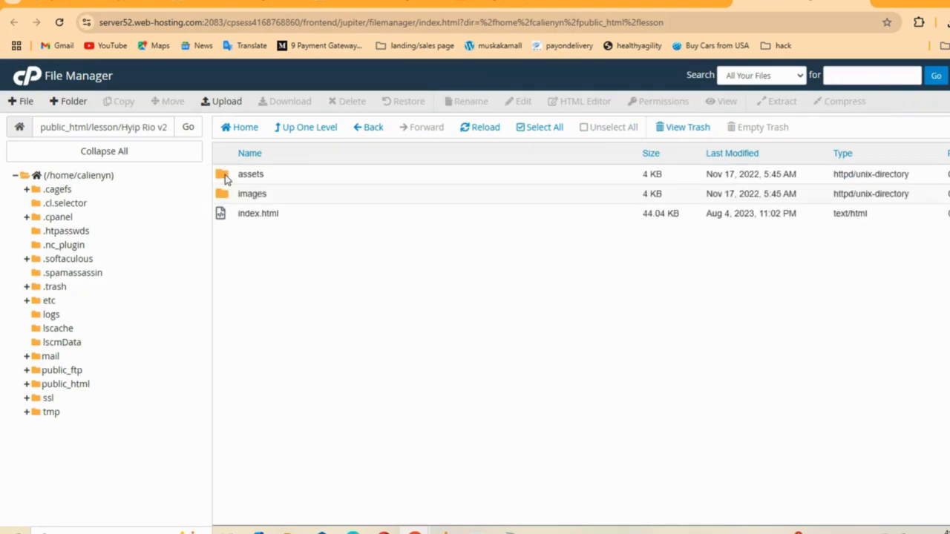
pyautogui.click(259, 213)
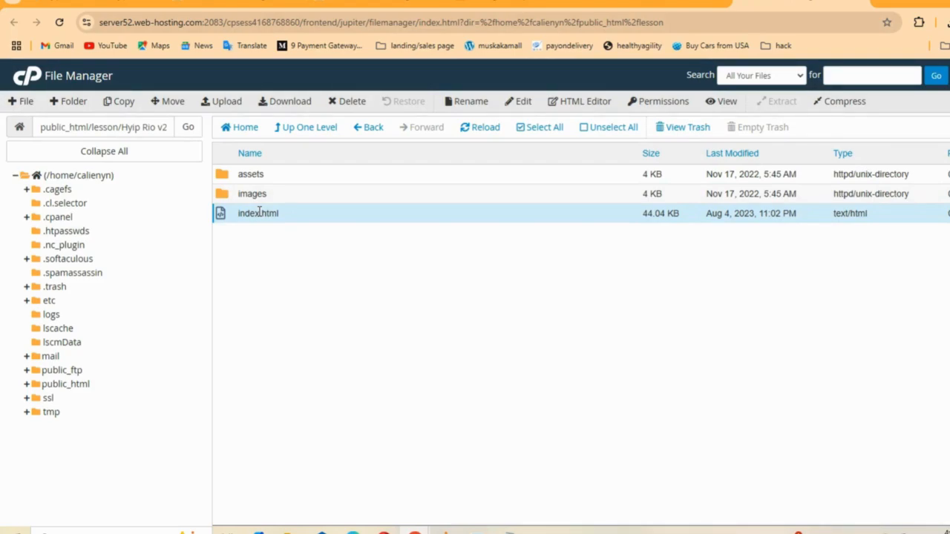
pyautogui.click(149, 3)
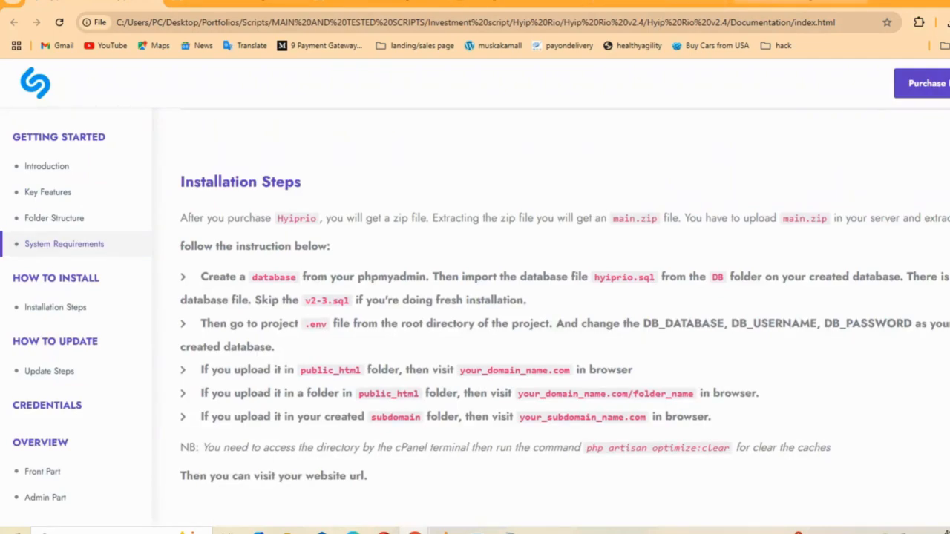
pyautogui.click(800, 2)
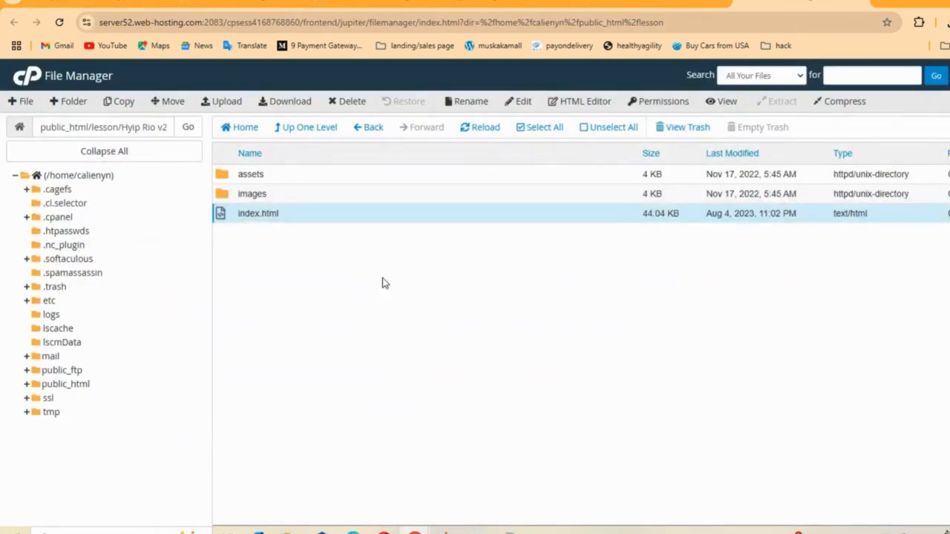
# Extract main.zip into /public_html/lesson/ and close the extraction results.
pyautogui.click(306, 129)
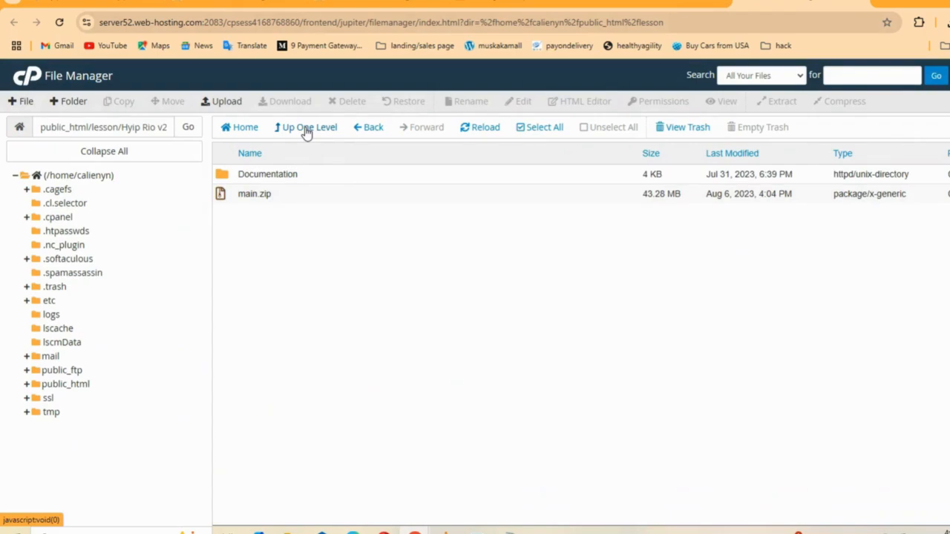
pyautogui.click(256, 193)
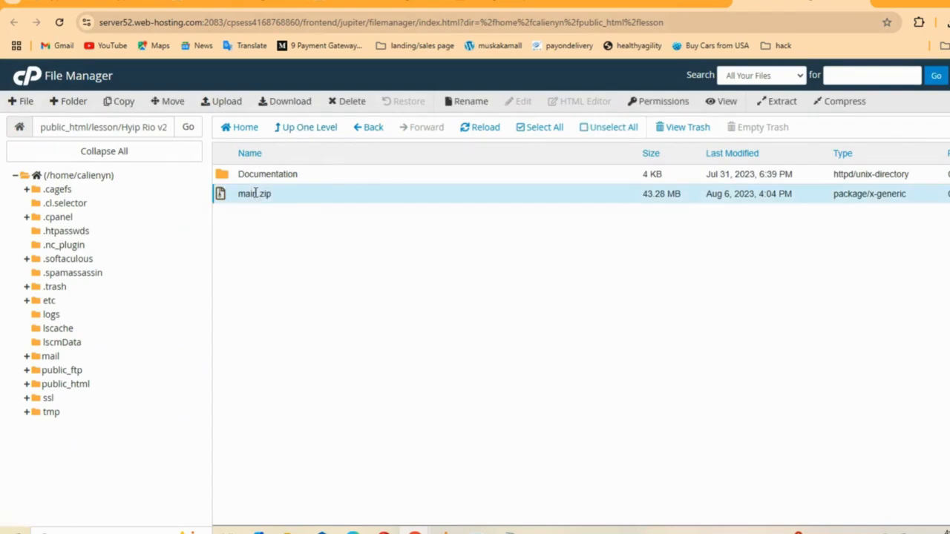
pyautogui.rightClick(256, 193)
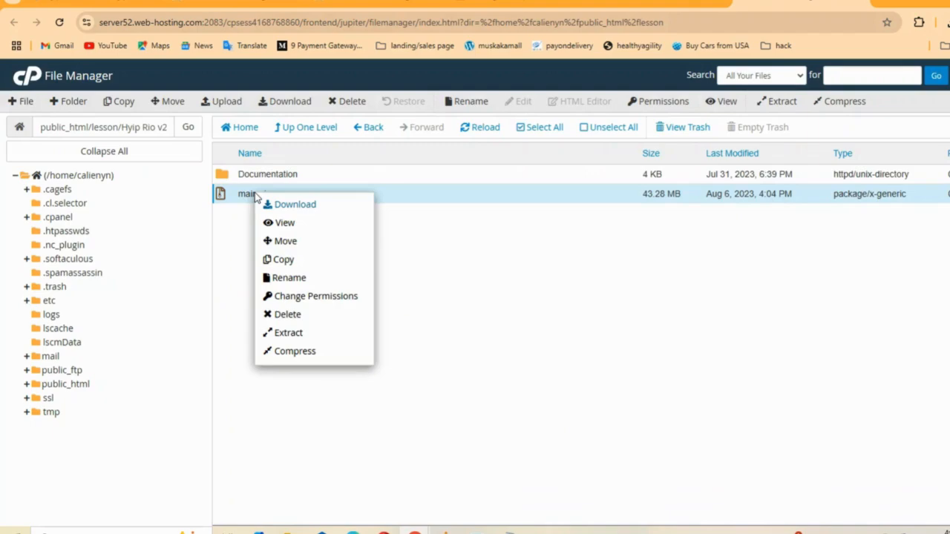
pyautogui.click(290, 333)
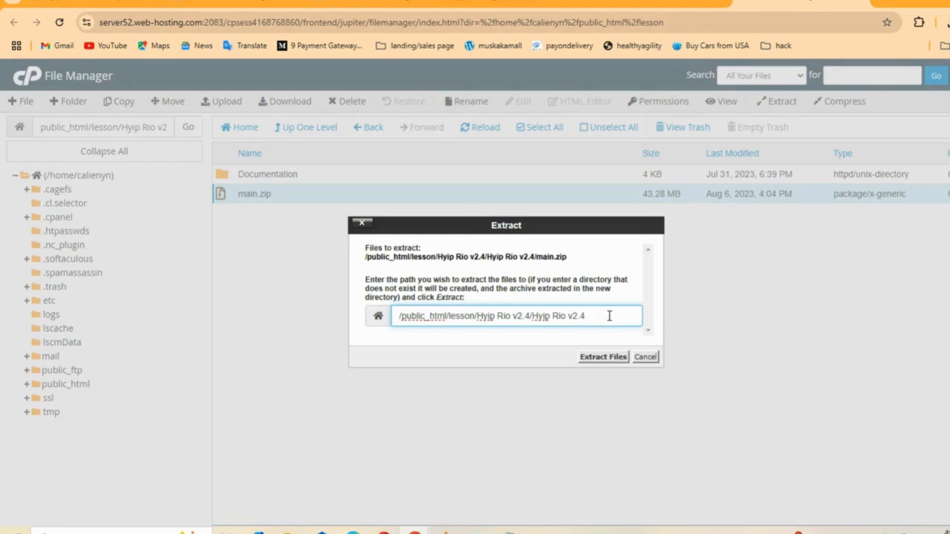
pyautogui.press('BackSpace')
pyautogui.press('BackSpace')
pyautogui.press('BackSpace')
pyautogui.press('BackSpace')
pyautogui.press('BackSpace')
pyautogui.press('BackSpace')
pyautogui.press('BackSpace')
pyautogui.press('BackSpace')
pyautogui.press('BackSpace')
pyautogui.press('BackSpace')
pyautogui.press('BackSpace')
pyautogui.press('BackSpace')
pyautogui.press('BackSpace')
pyautogui.press('BackSpace')
pyautogui.press('BackSpace')
pyautogui.press('BackSpace')
pyautogui.press('BackSpace')
pyautogui.press('BackSpace')
pyautogui.press('BackSpace')
pyautogui.press('BackSpace')
pyautogui.press('BackSpace')
pyautogui.press('BackSpace')
pyautogui.press('BackSpace')
pyautogui.press('BackSpace')
pyautogui.press('BackSpace')
pyautogui.press('BackSpace')
pyautogui.press('BackSpace')
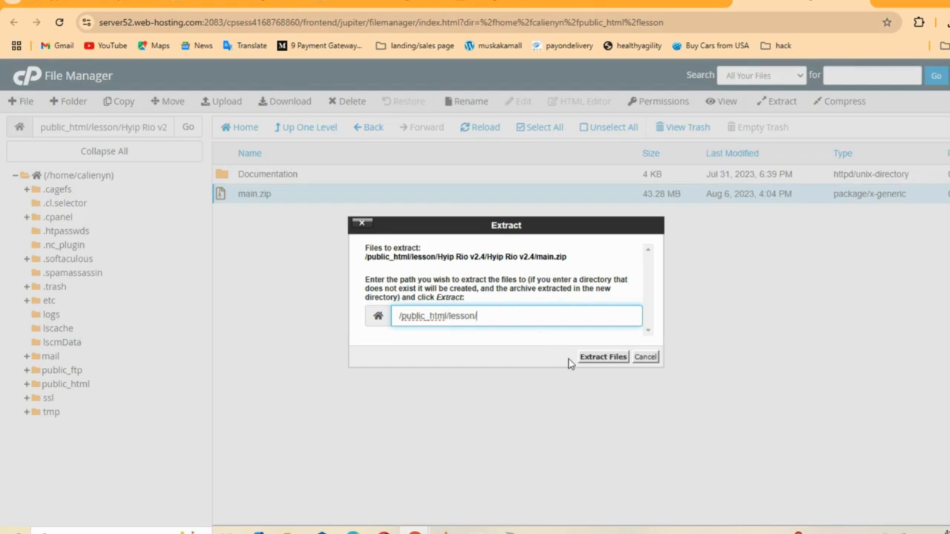
pyautogui.click(596, 360)
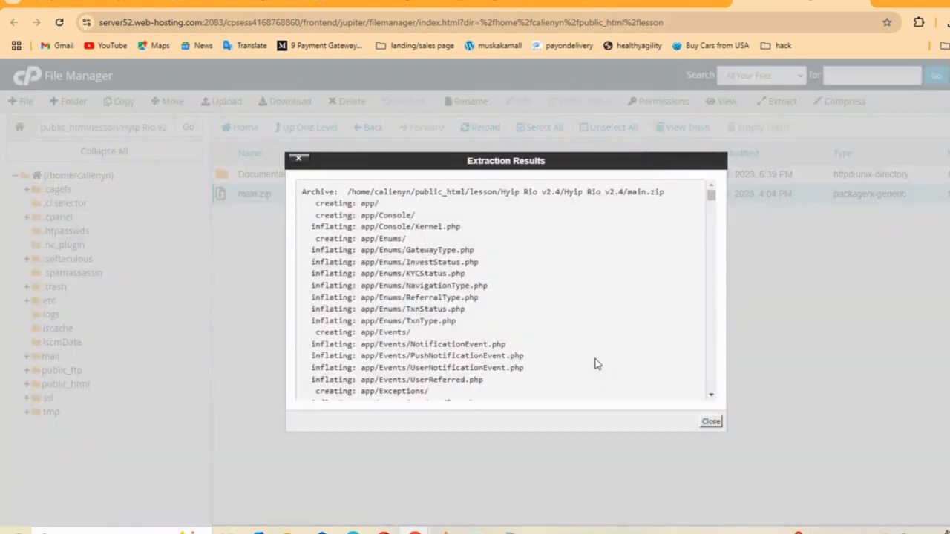
pyautogui.click(711, 421)
# Navigate to public_html/lesson and review the extracted project files.
pyautogui.click(304, 129)
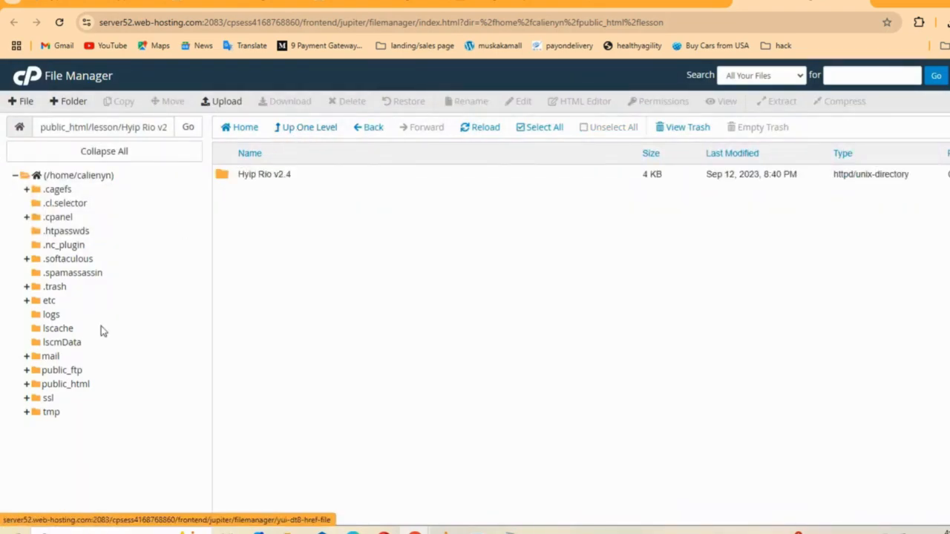
pyautogui.click(37, 386)
pyautogui.click(37, 386)
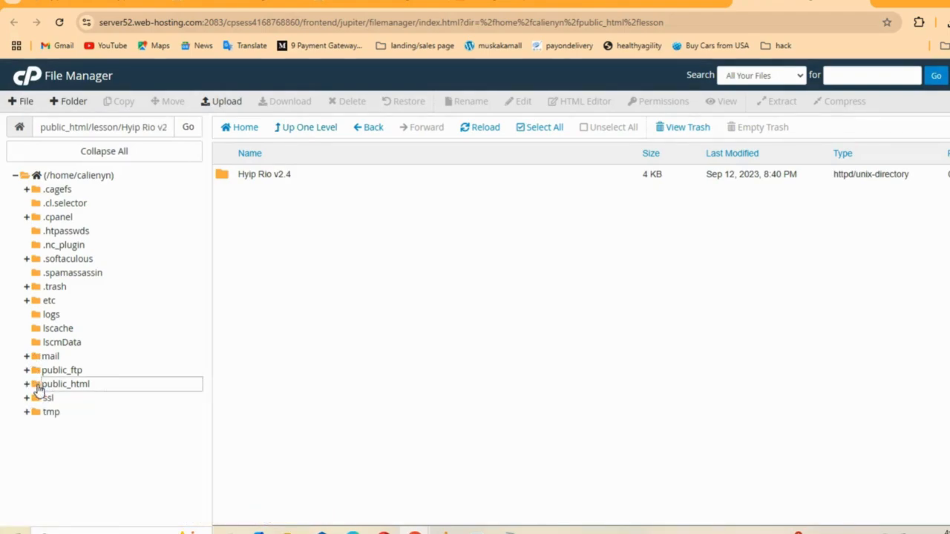
pyautogui.click(38, 386)
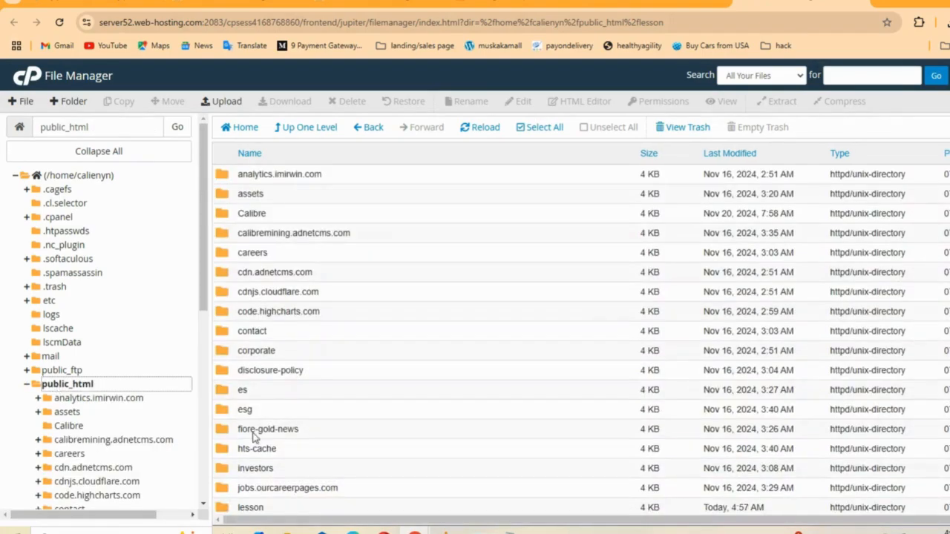
pyautogui.doubleClick(232, 510)
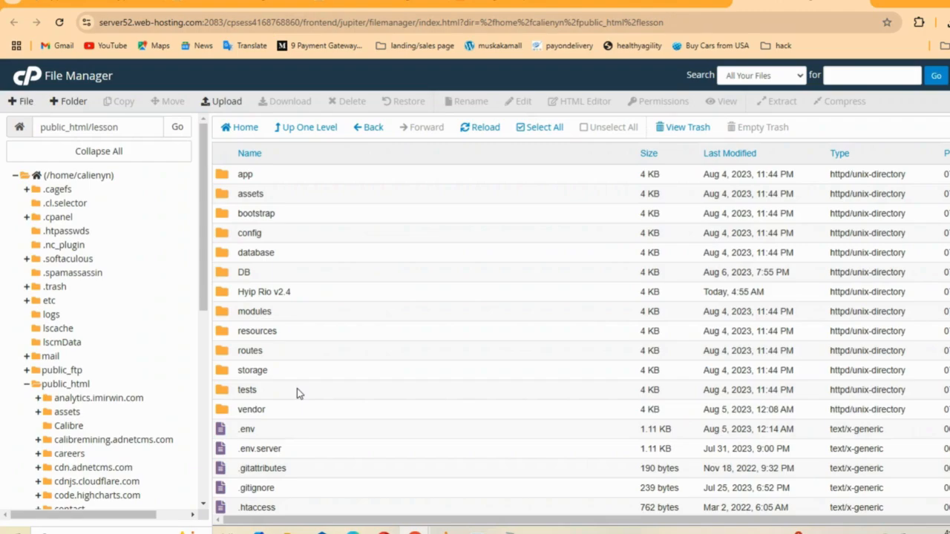
pyautogui.scroll(-3, 579, 334)
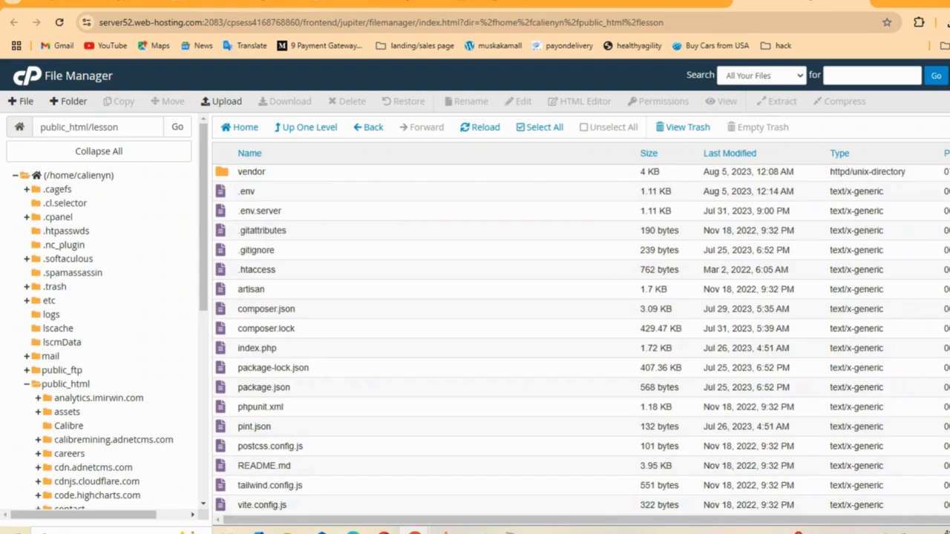
pyautogui.scroll(2, 579, 334)
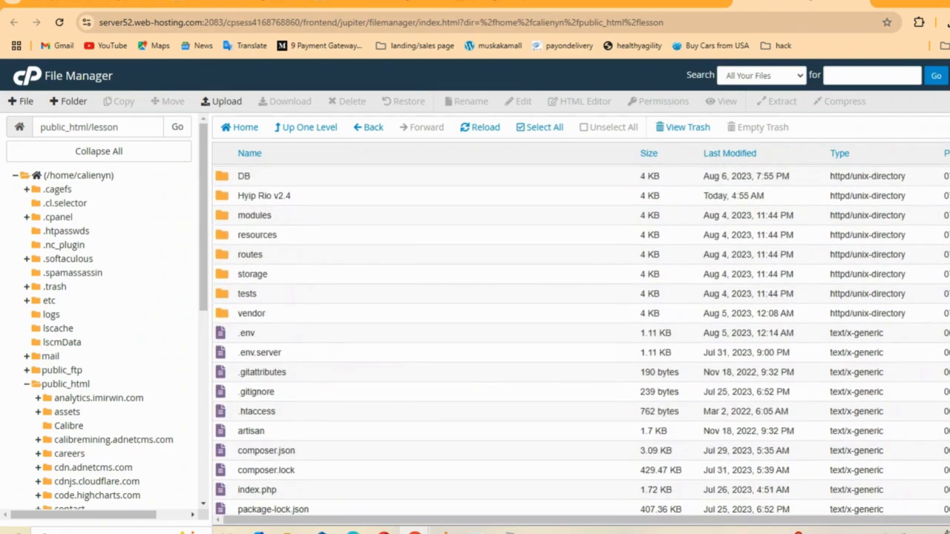
pyautogui.scroll(2, 579, 334)
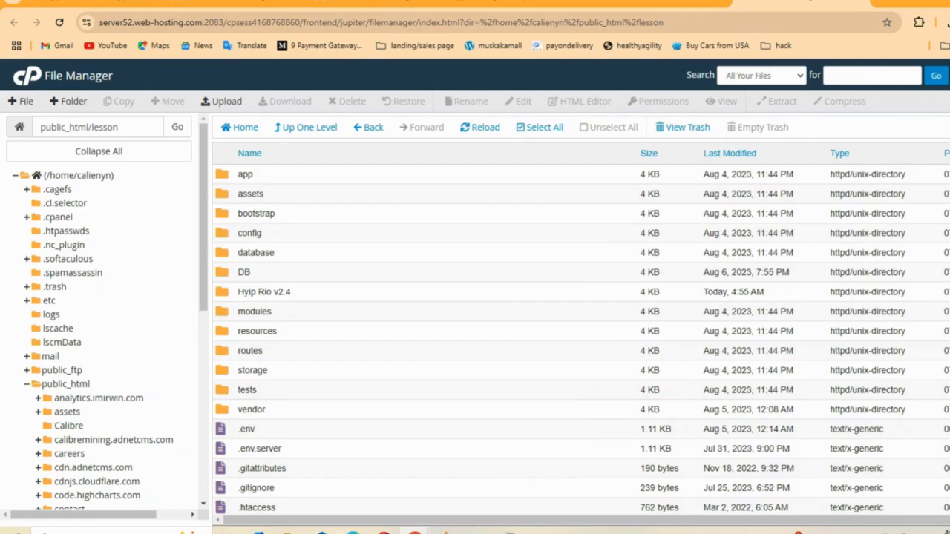
# Open the DB folder, select hyiprio.sql, and check the documentation's database import instructions.
pyautogui.click(96, 2)
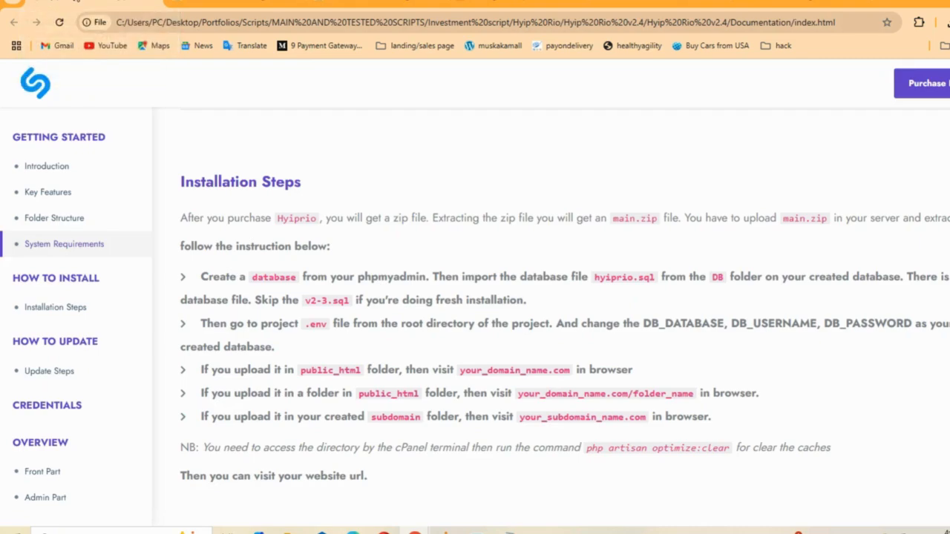
pyautogui.moveTo(583, 2); pyautogui.dragTo(604, 2)
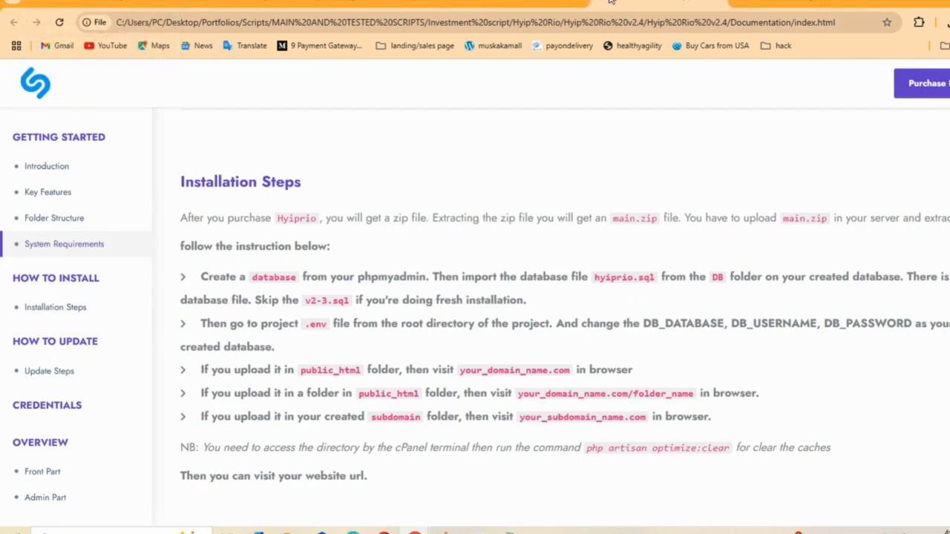
pyautogui.click(798, 1)
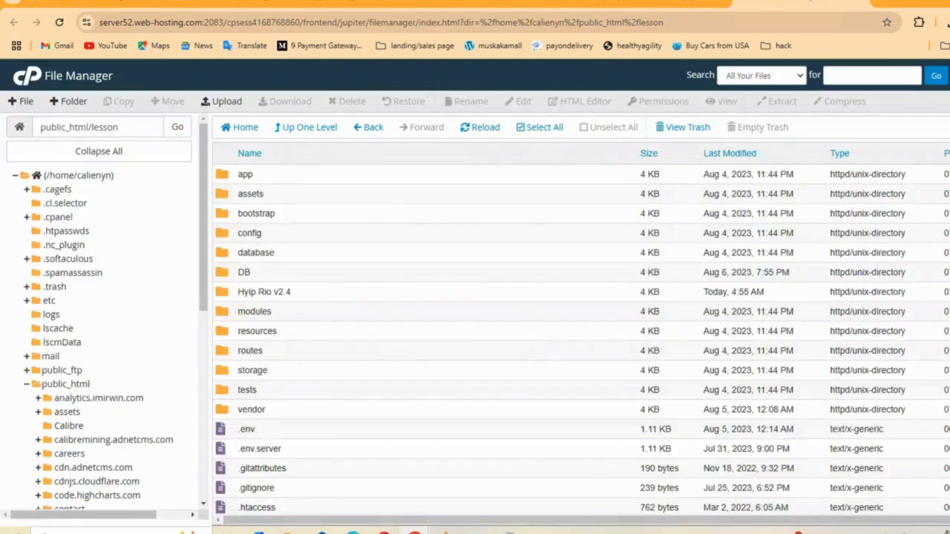
pyautogui.click(230, 276)
pyautogui.doubleClick(230, 274)
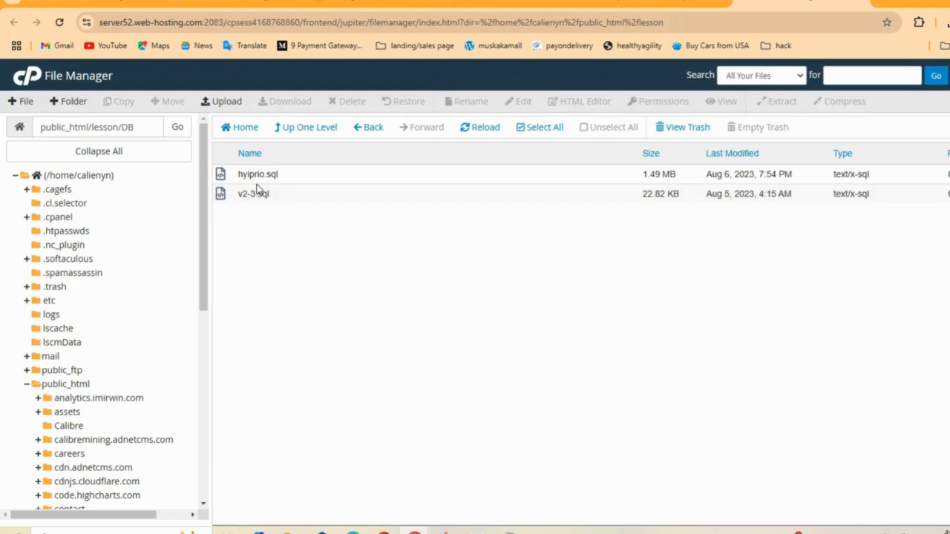
pyautogui.click(229, 178)
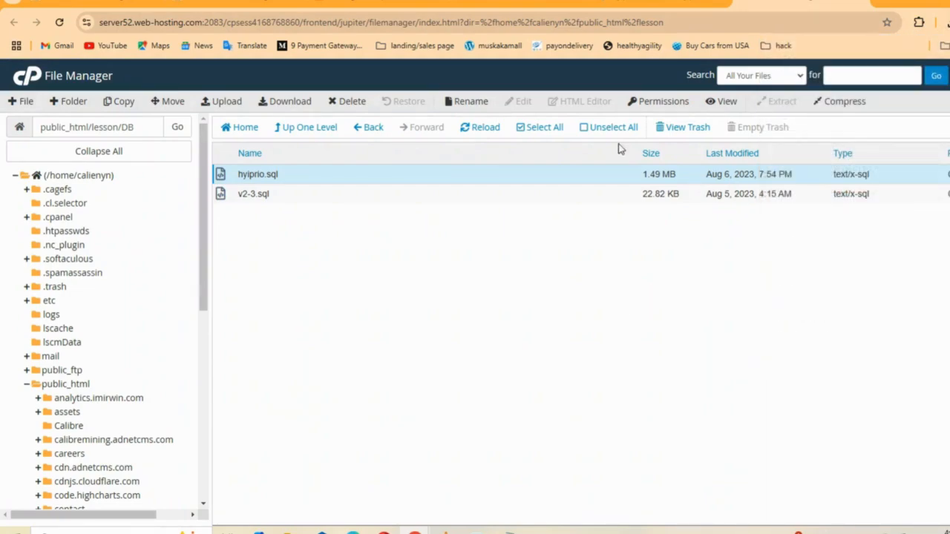
pyautogui.click(652, 1)
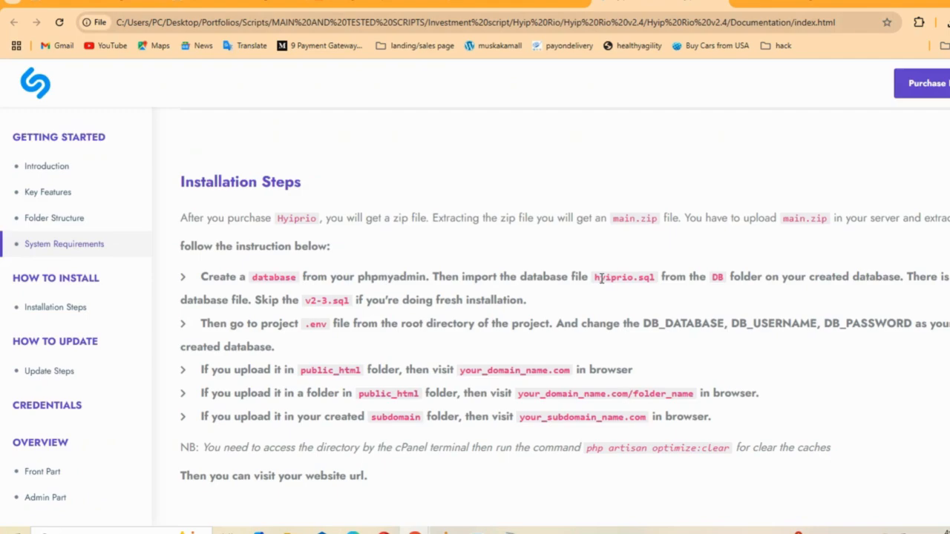
pyautogui.moveTo(601, 277); pyautogui.dragTo(369, 479)
pyautogui.click(657, 503)
pyautogui.click(757, 2)
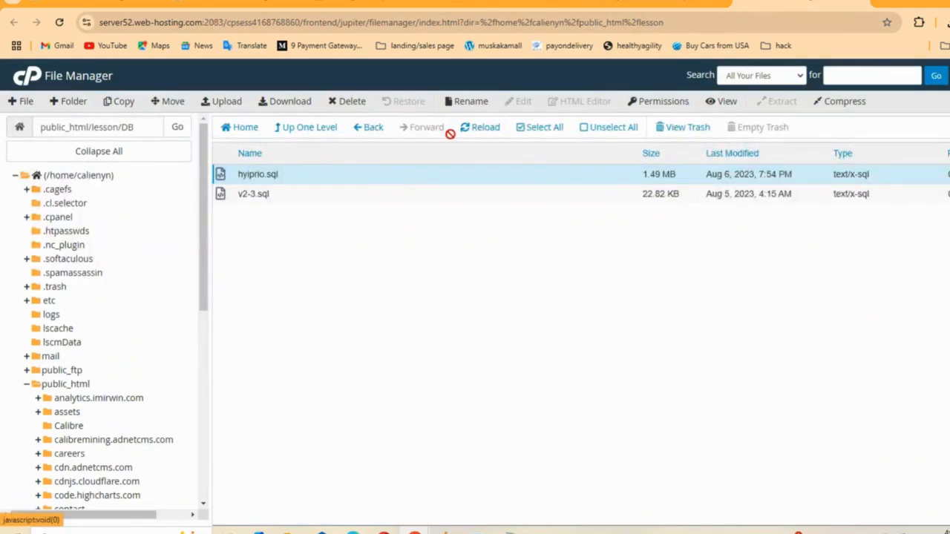
# Search the cPanel tools for phpMyAdmin and open it.
pyautogui.click(520, 4)
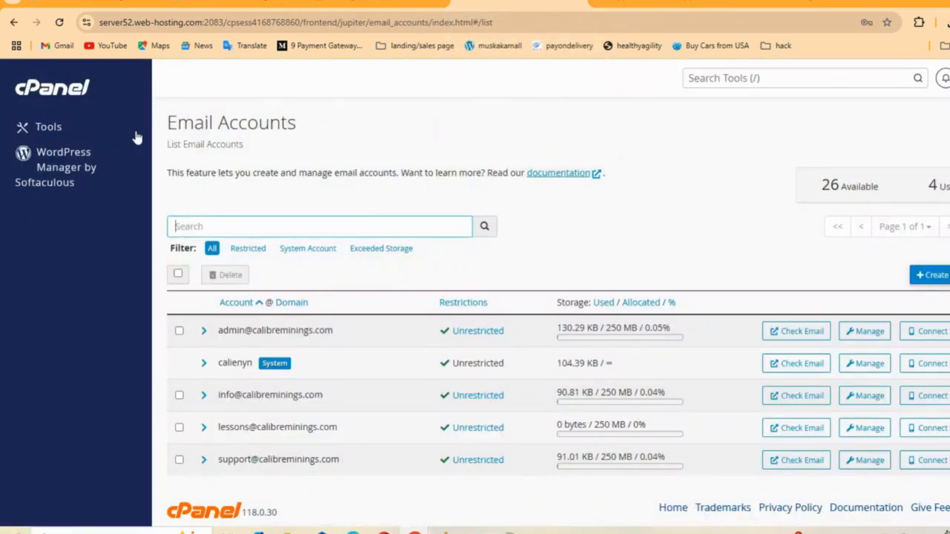
pyautogui.click(65, 98)
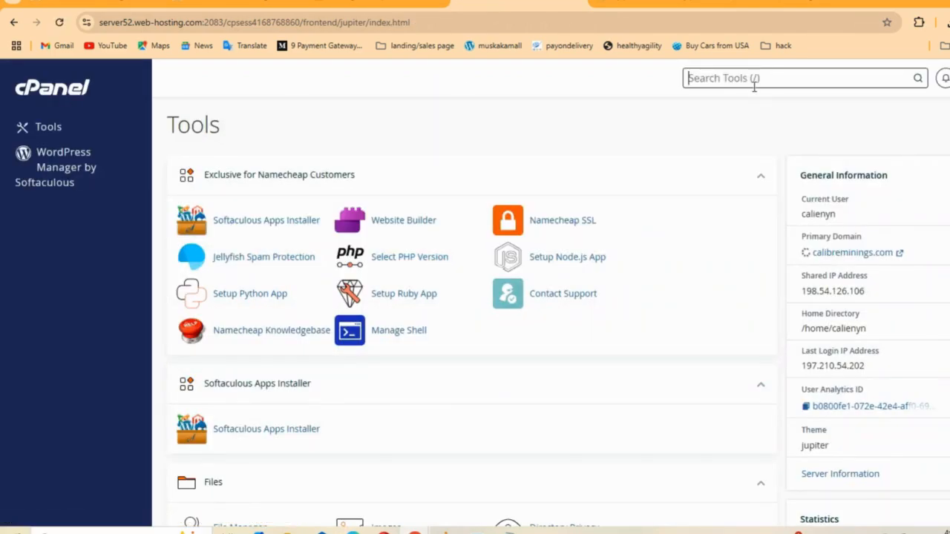
pyautogui.write('php')
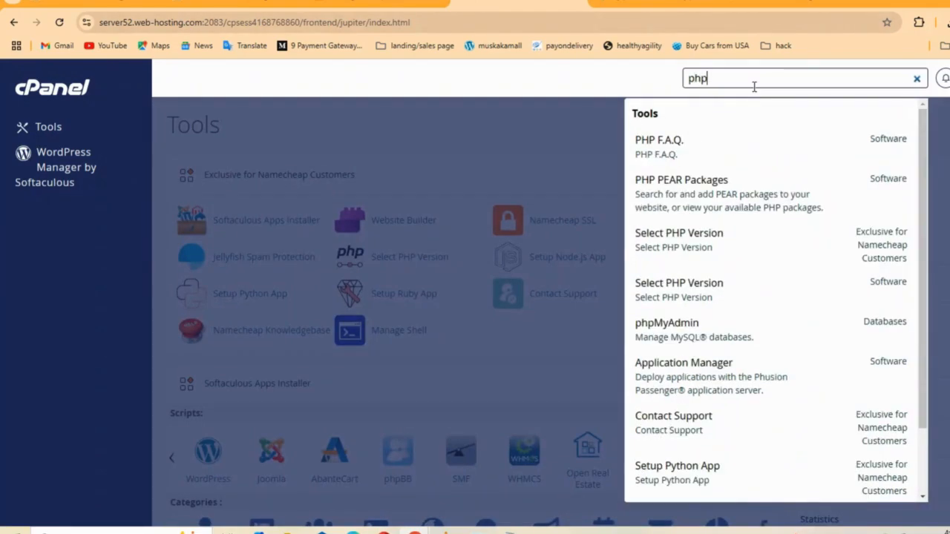
pyautogui.write('m')
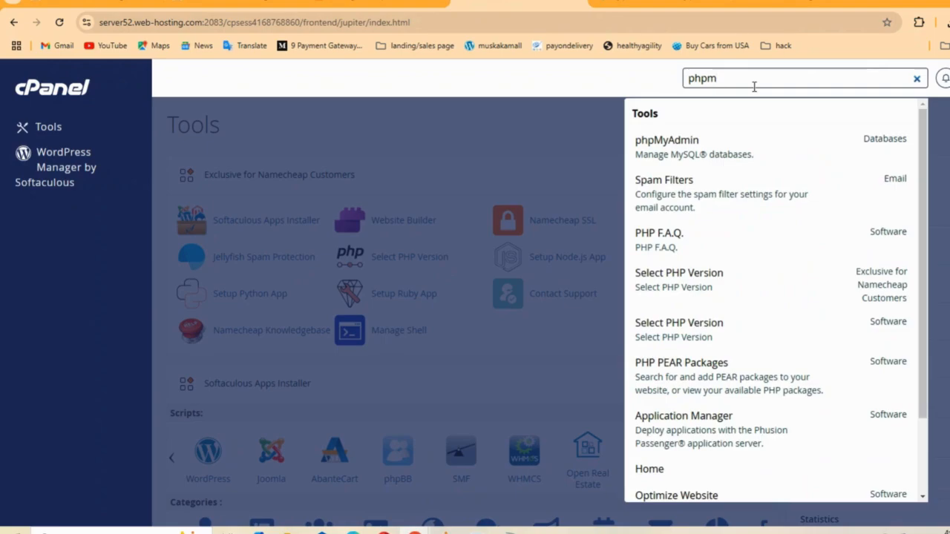
pyautogui.click(661, 147)
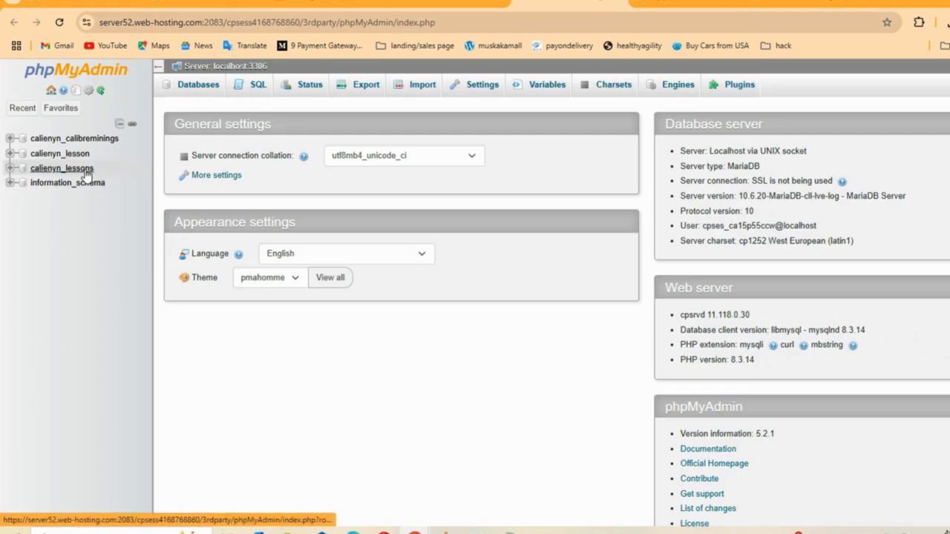
pyautogui.click(508, 531)
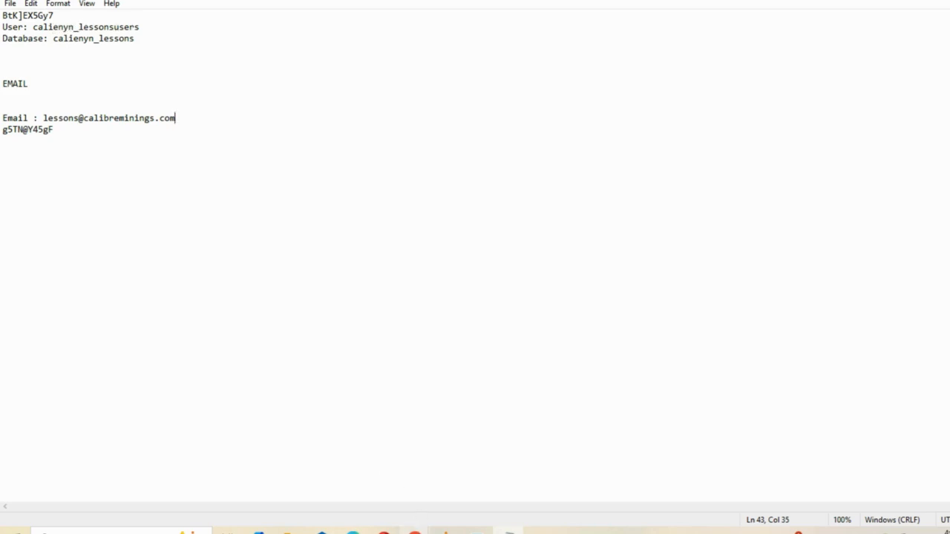
pyautogui.click(444, 532)
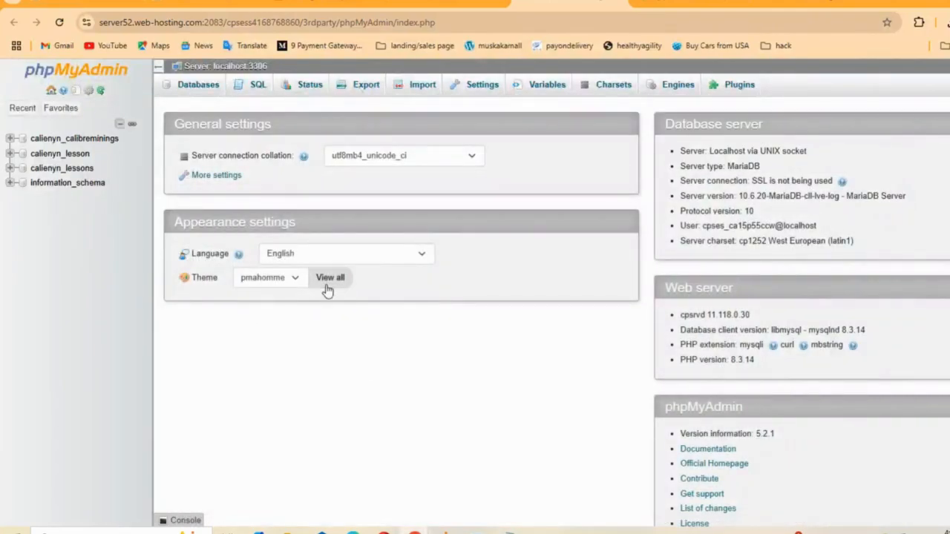
# Import the hyiprio (2).sql file from Downloads into the calienyn_lessons database.
pyautogui.click(61, 170)
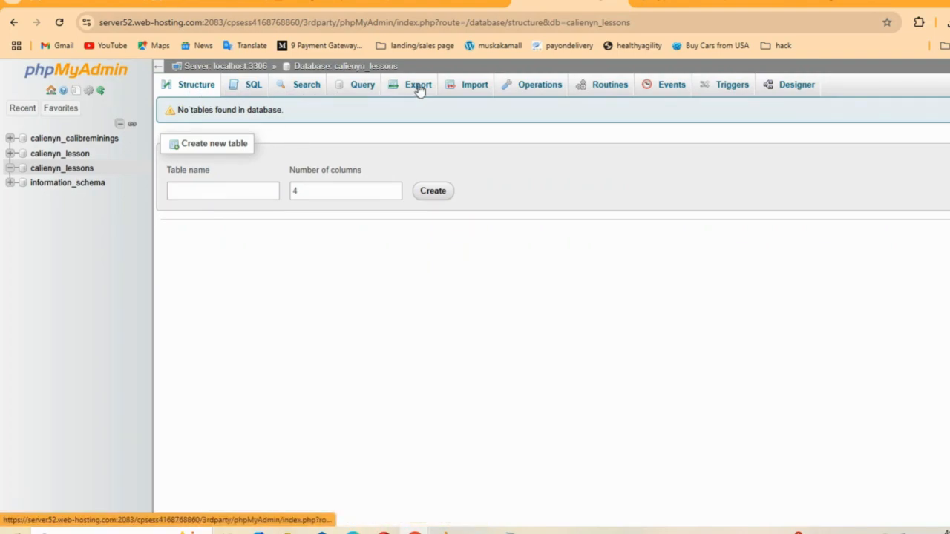
pyautogui.click(475, 86)
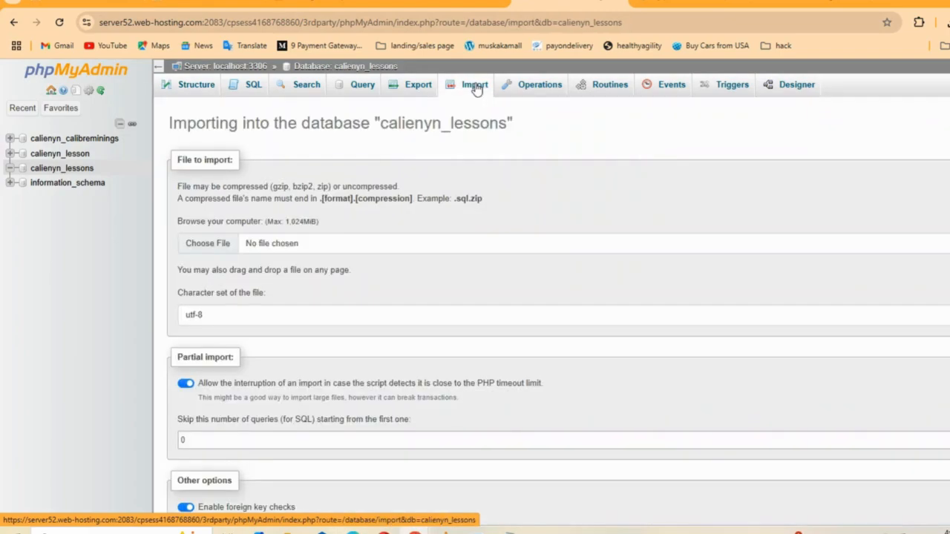
pyautogui.click(210, 246)
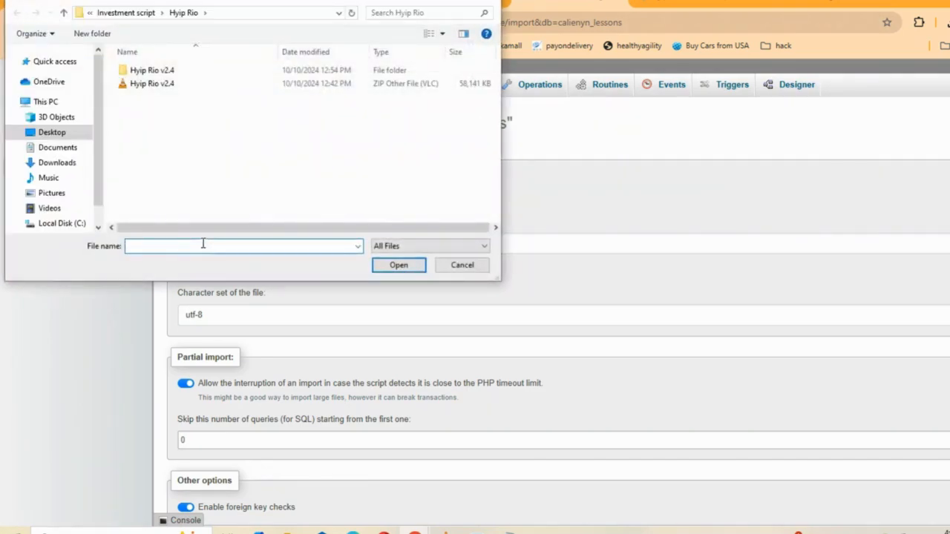
pyautogui.click(49, 168)
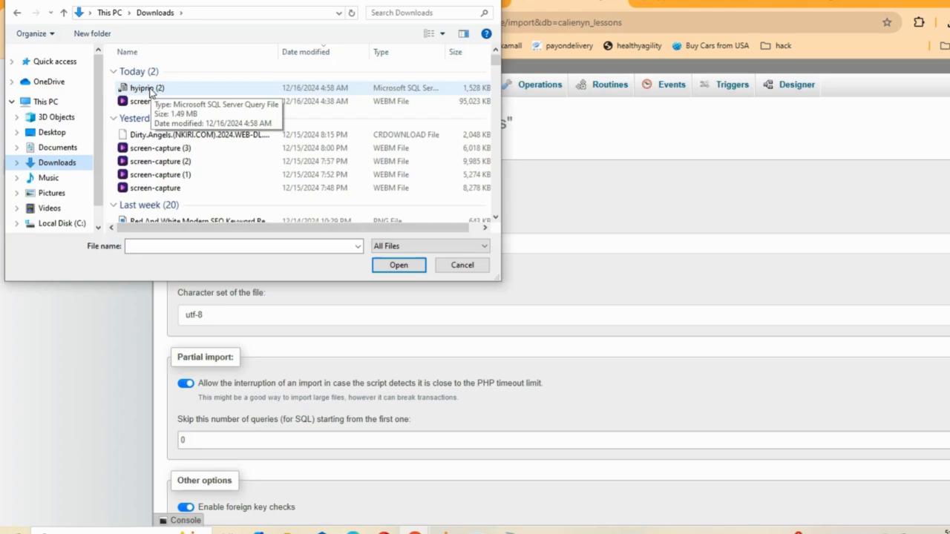
pyautogui.click(150, 90)
pyautogui.click(396, 267)
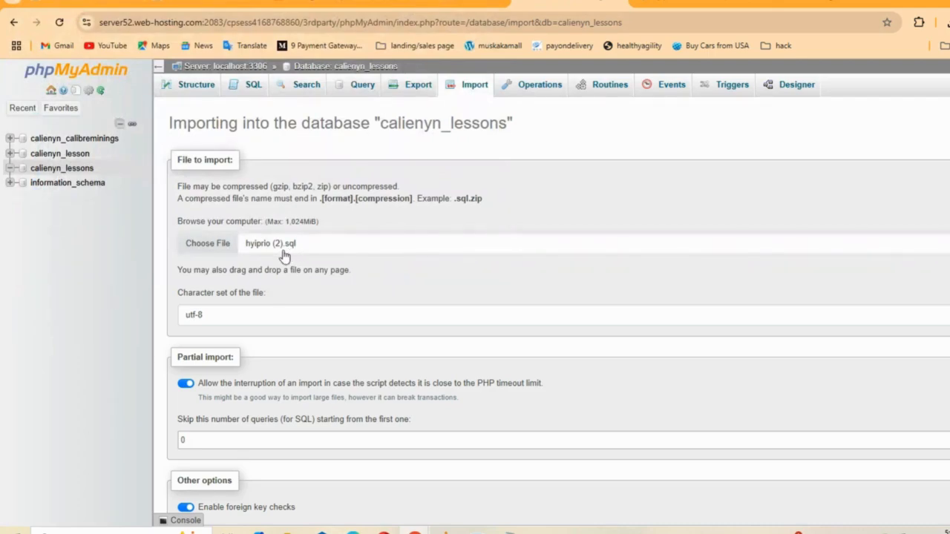
pyautogui.scroll(-1, 558, 320)
pyautogui.scroll(-3, 558, 320)
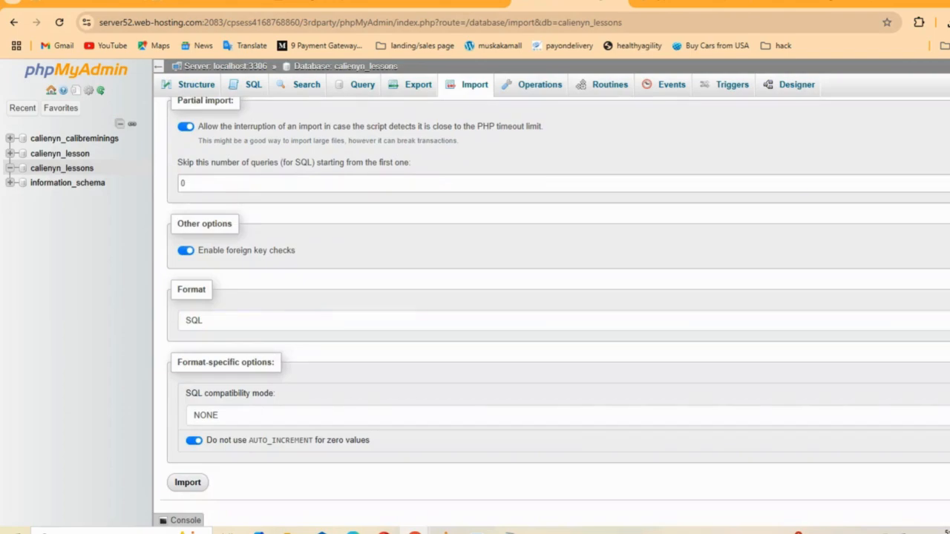
pyautogui.click(181, 485)
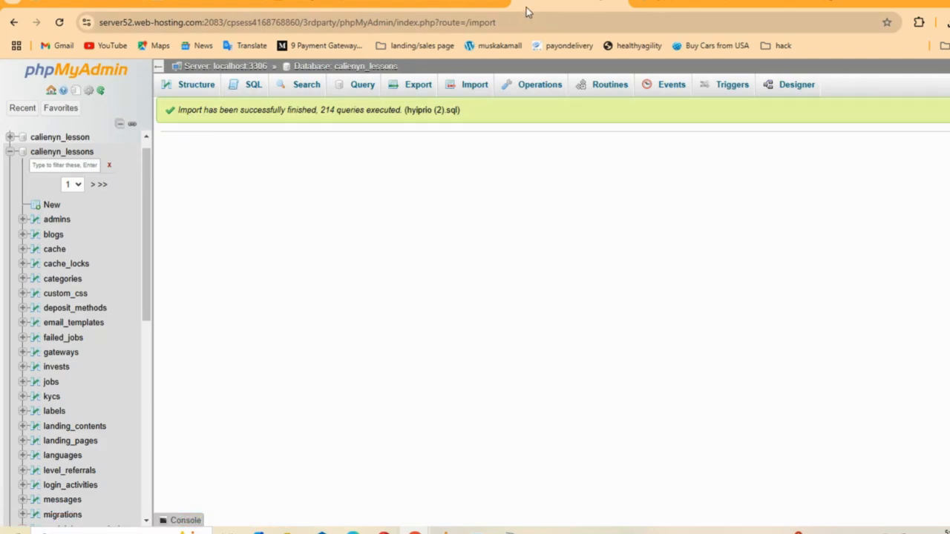
# Switch between the documentation and File Manager to review the .env configuration instructions.
pyautogui.click(690, 3)
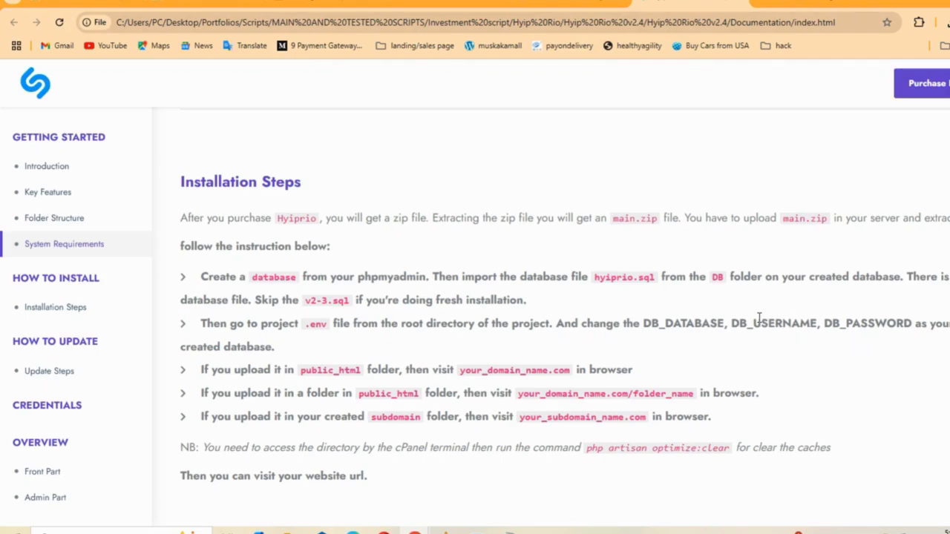
pyautogui.click(778, 7)
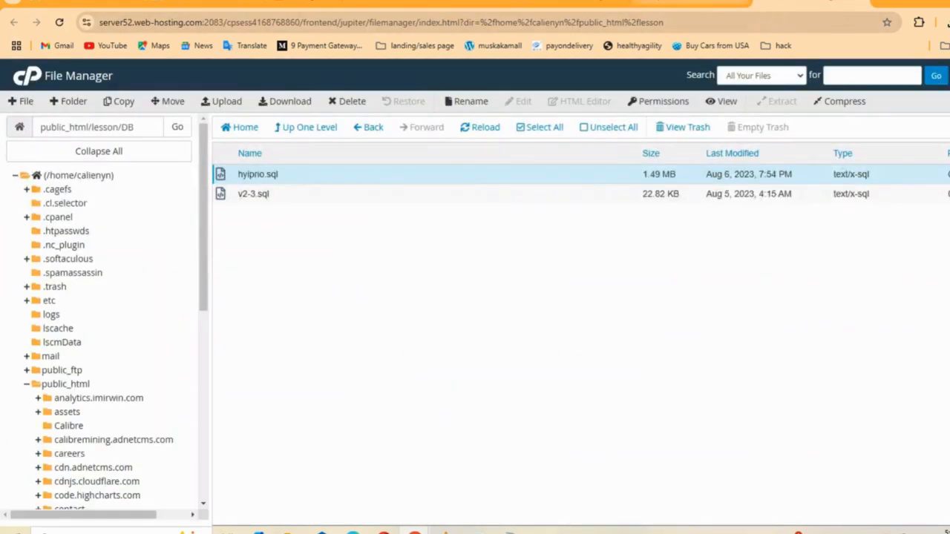
pyautogui.click(690, 7)
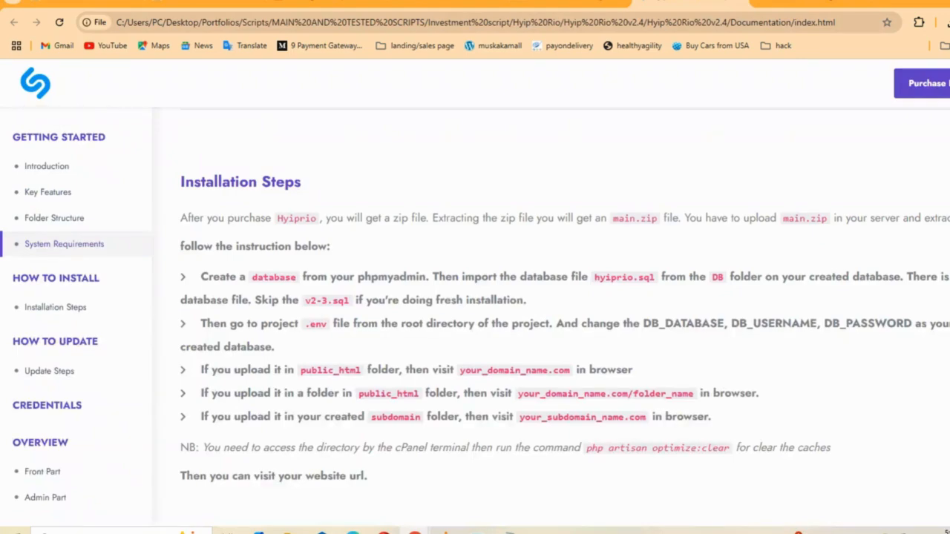
pyautogui.click(811, 3)
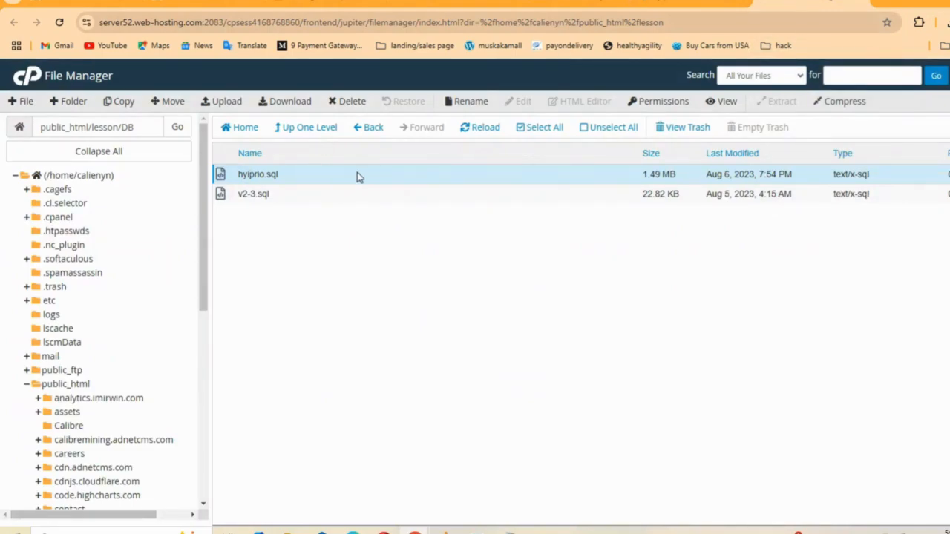
# Open the .env file in public_html/lesson for editing and set APP_NAME to Lessons.
pyautogui.click(319, 133)
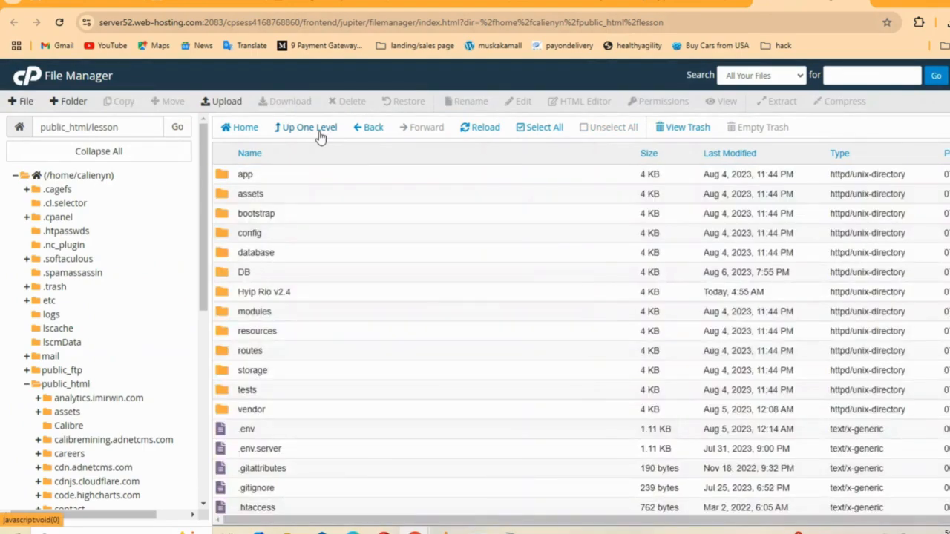
pyautogui.click(253, 430)
pyautogui.rightClick(252, 431)
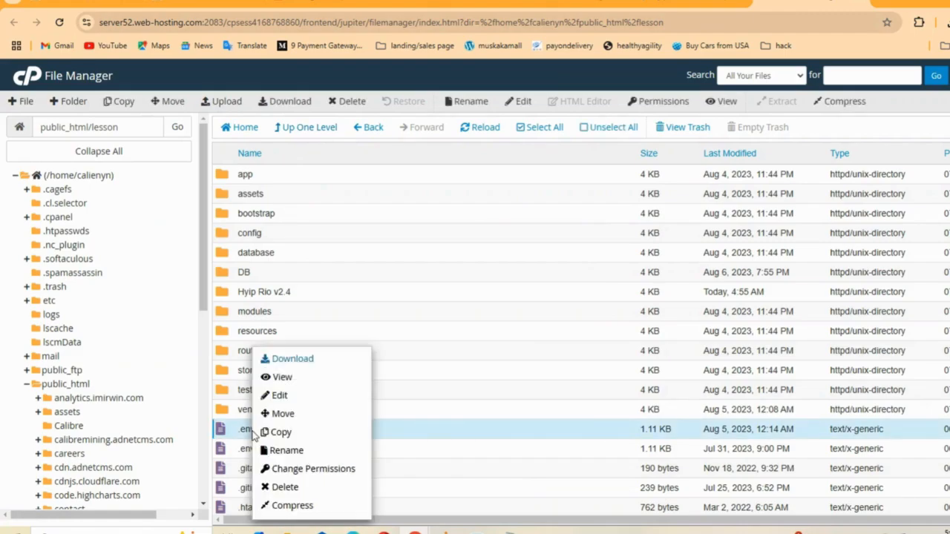
pyautogui.click(290, 395)
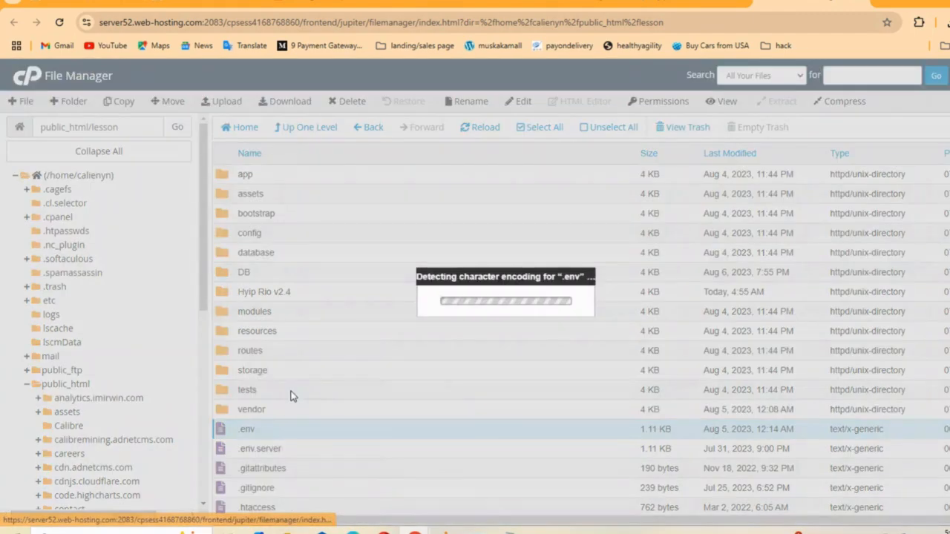
pyautogui.click(619, 390)
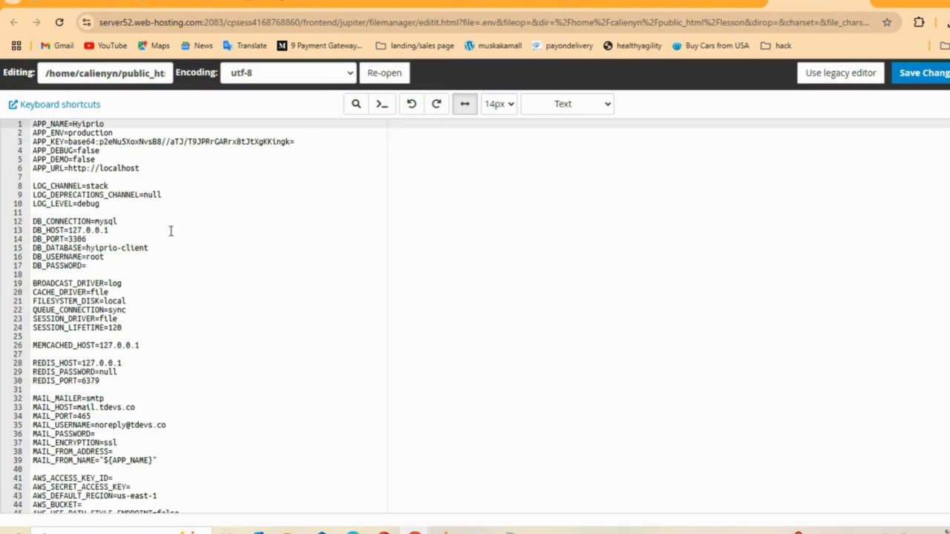
pyautogui.click(117, 124)
pyautogui.press('BackSpace')
pyautogui.press('BackSpace')
pyautogui.press('BackSpace')
pyautogui.press('BackSpace')
pyautogui.press('BackSpace')
pyautogui.press('BackSpace')
pyautogui.press('BackSpace')
pyautogui.write('Lessons')
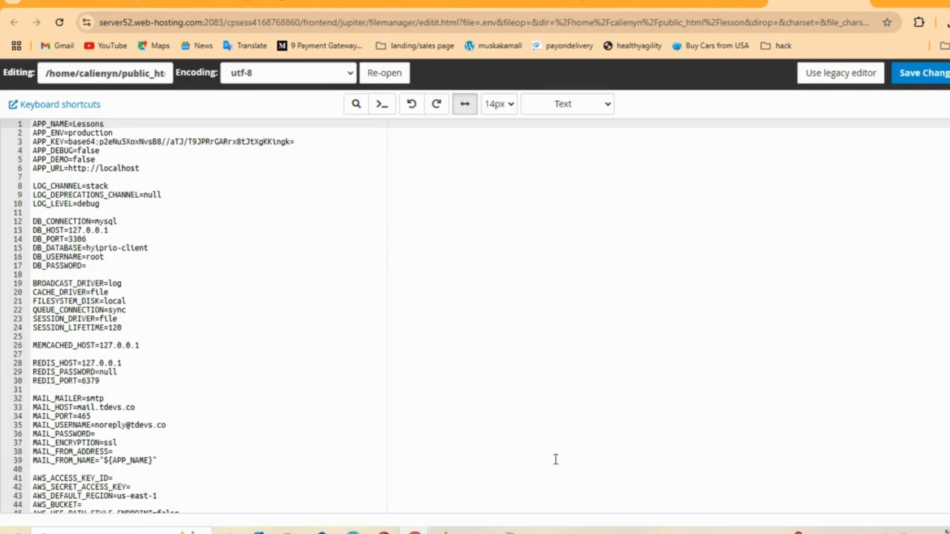
# Switch to Notepad and select the saved database user's password.
pyautogui.click(510, 532)
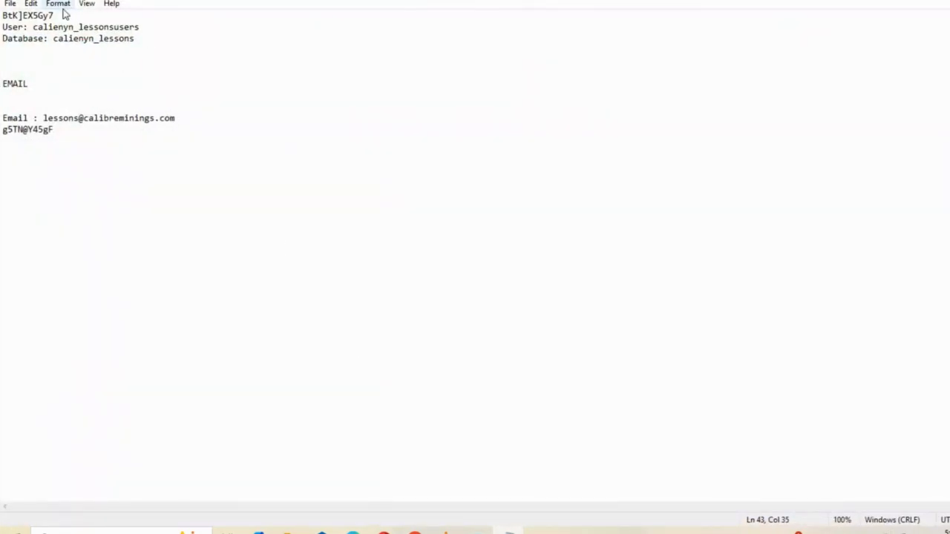
pyautogui.moveTo(56, 15); pyautogui.dragTo(3, 14)
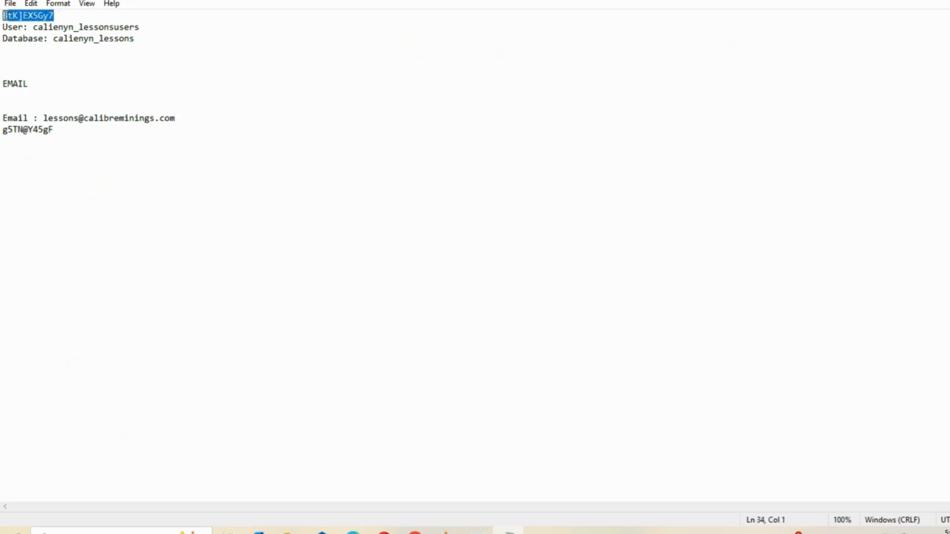
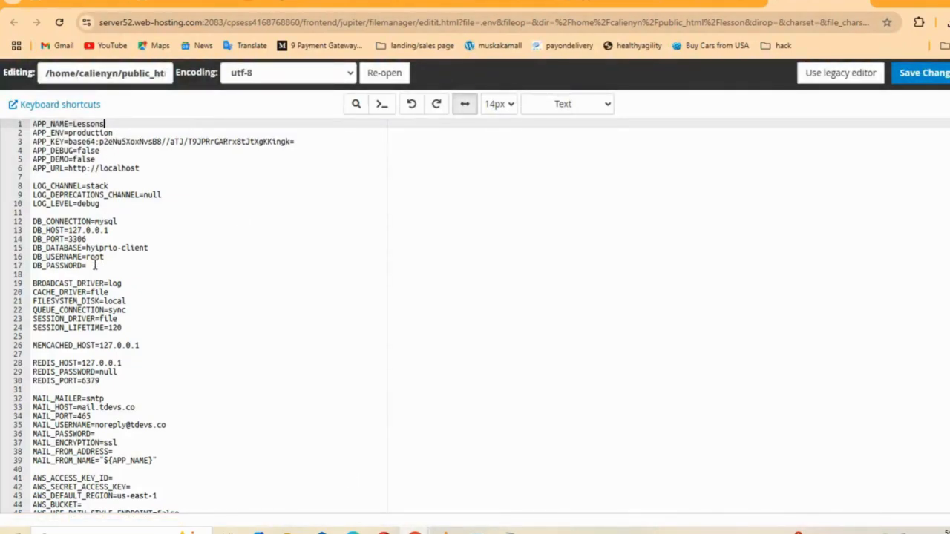
# Paste the database user's password as the DB_PASSWORD value in the .env file.
pyautogui.click(95, 265)
pyautogui.hotkey('ctrl', 'v')
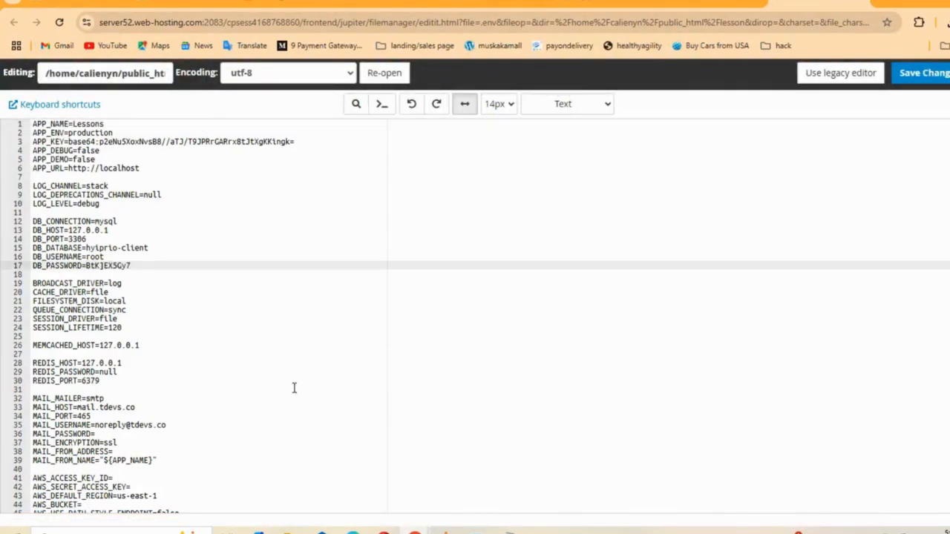
pyautogui.moveTo(420, 528)
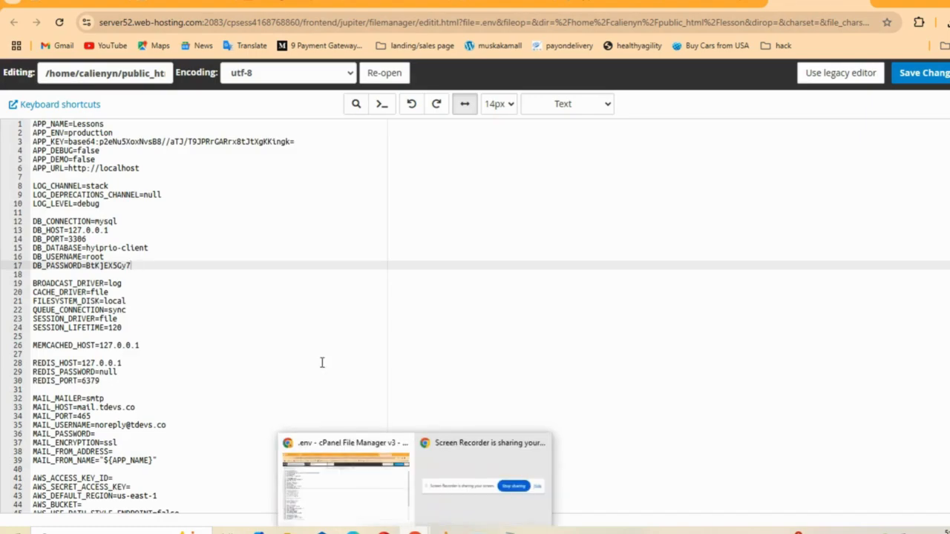
pyautogui.click(509, 530)
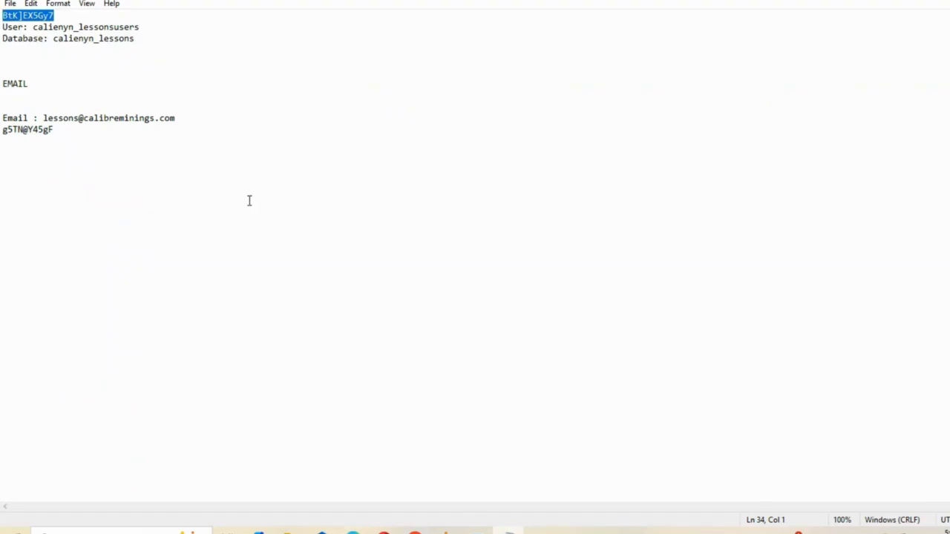
pyautogui.rightClick(141, 26)
pyautogui.click(140, 27)
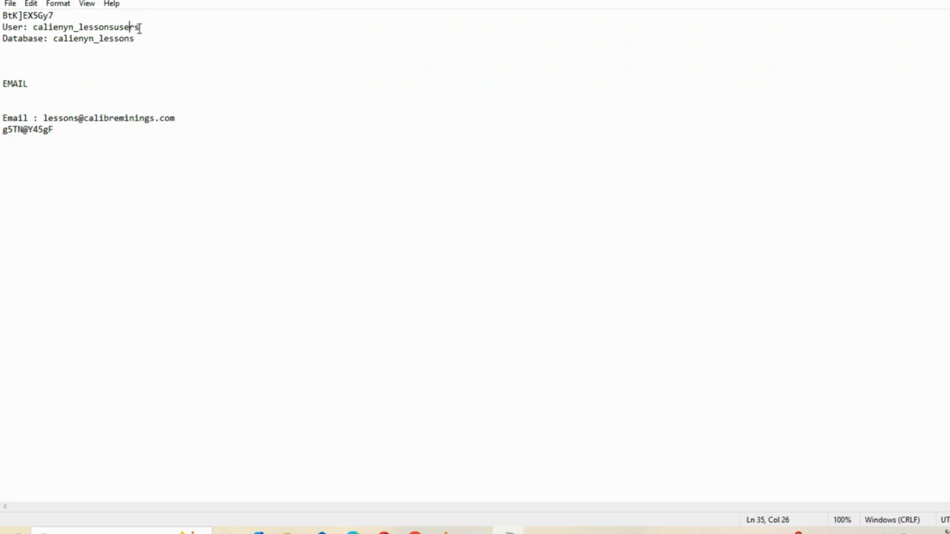
pyautogui.doubleClick(140, 28)
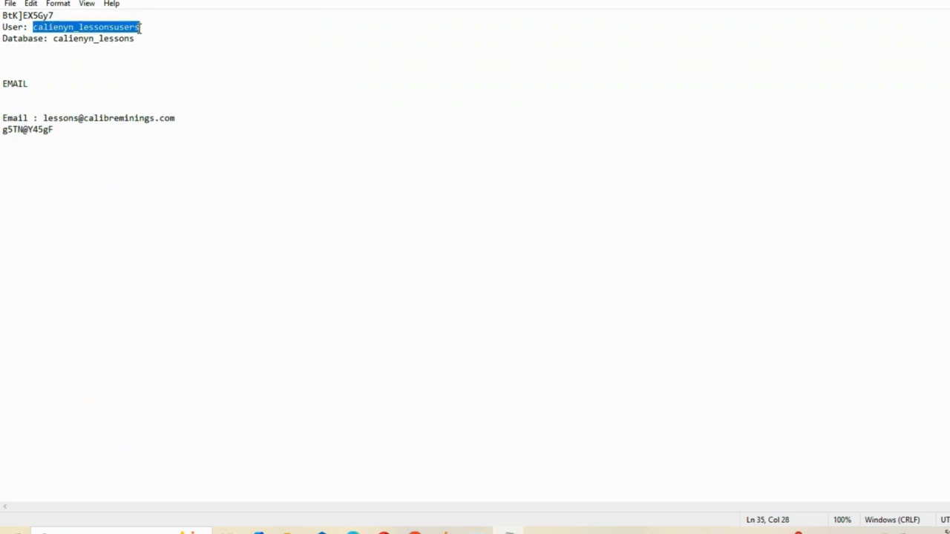
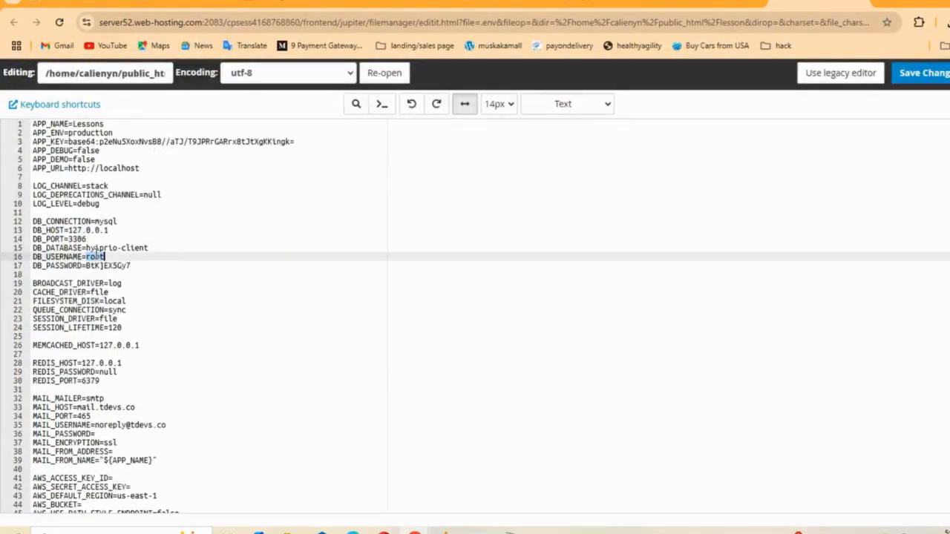
# Paste calienyn_lessonsusers as the DB_USERNAME value, then copy the database name calienyn_lessons from Notepad.
pyautogui.write('calienyn_lessonsusers')
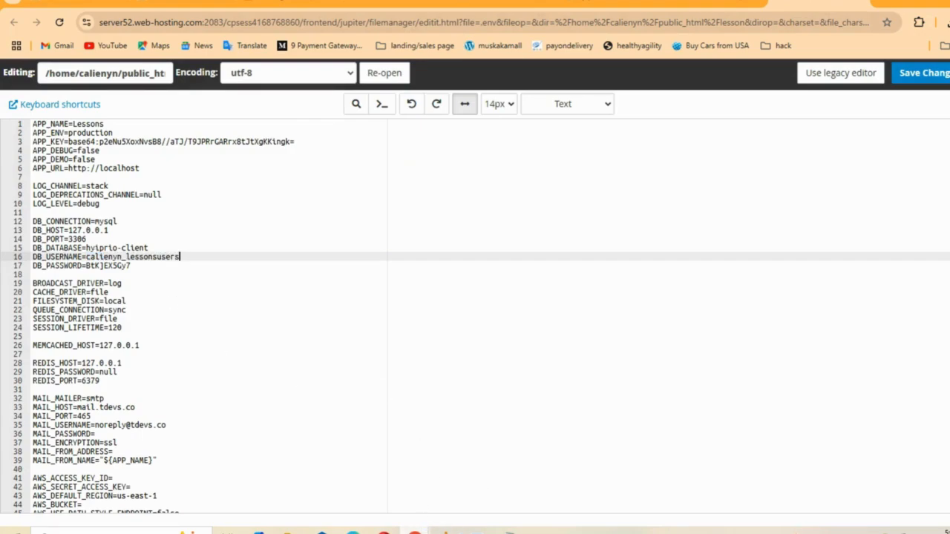
pyautogui.click(509, 531)
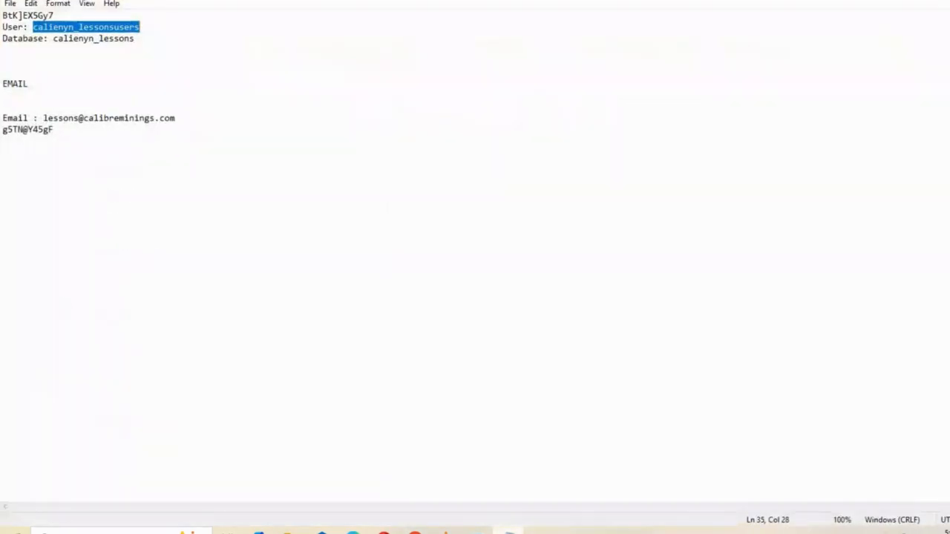
pyautogui.doubleClick(119, 38)
pyautogui.hotkey('ctrl', 'c')
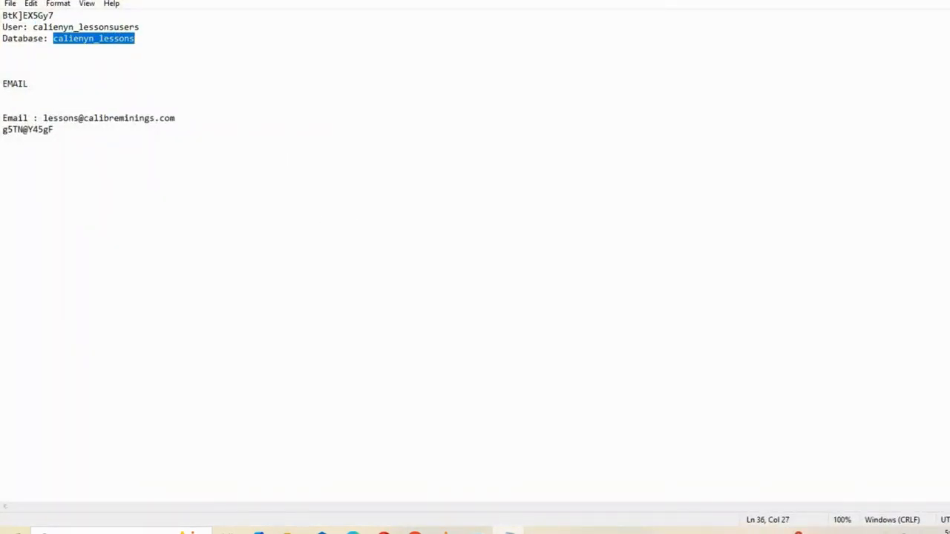
pyautogui.hotkey('alt', 'Tab')
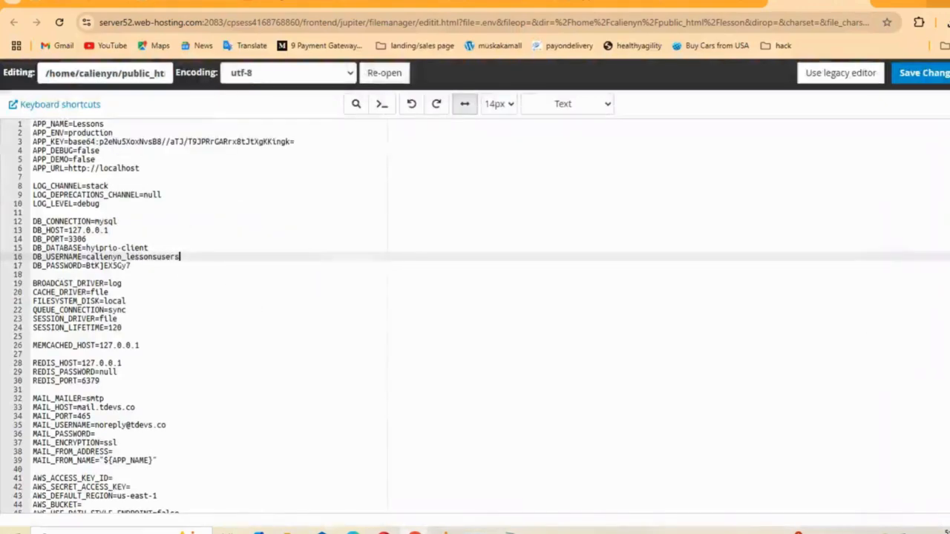
# Replace the DB_DATABASE value with calienyn_lessons and save the .env file.
pyautogui.doubleClick(128, 247)
pyautogui.click(127, 247)
pyautogui.click(153, 248)
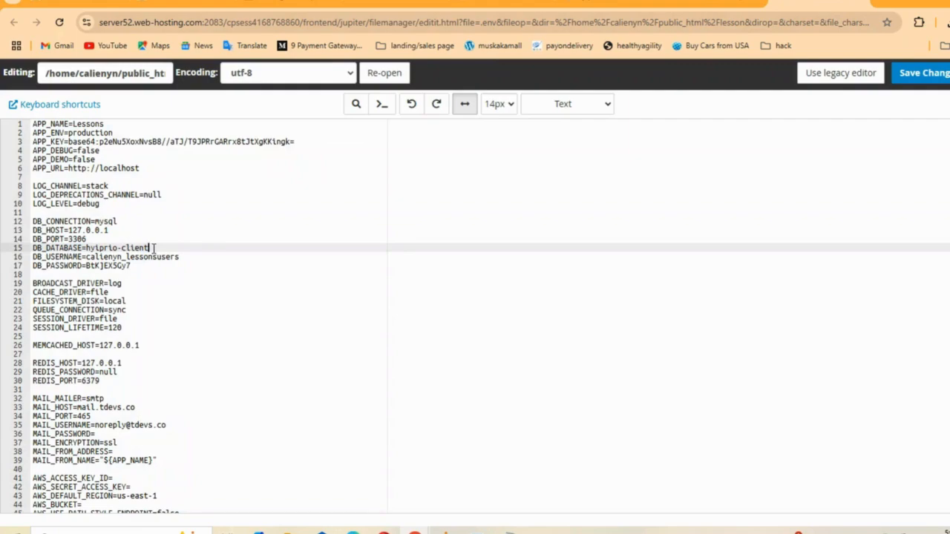
pyautogui.moveTo(152, 248); pyautogui.dragTo(86, 251)
pyautogui.hotkey('ctrl', 'v')
pyautogui.click(915, 78)
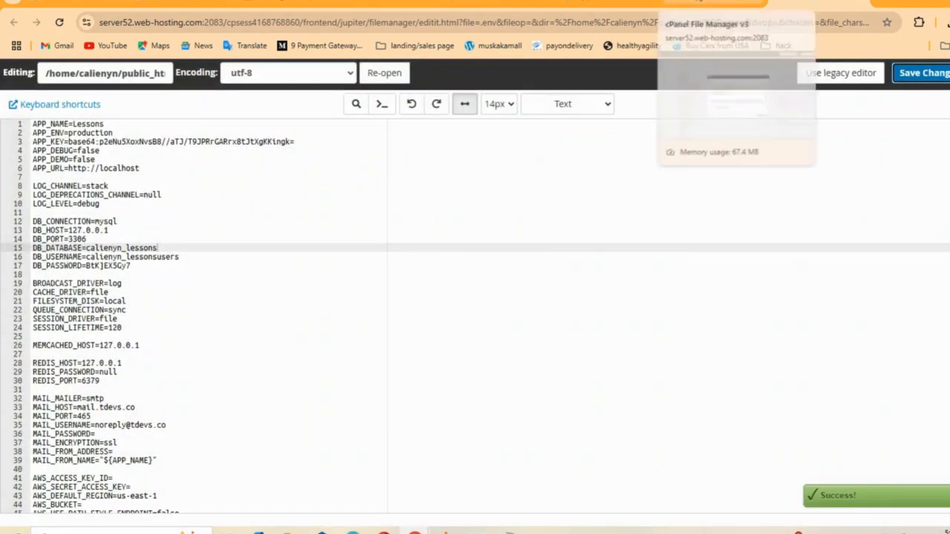
pyautogui.click(631, 3)
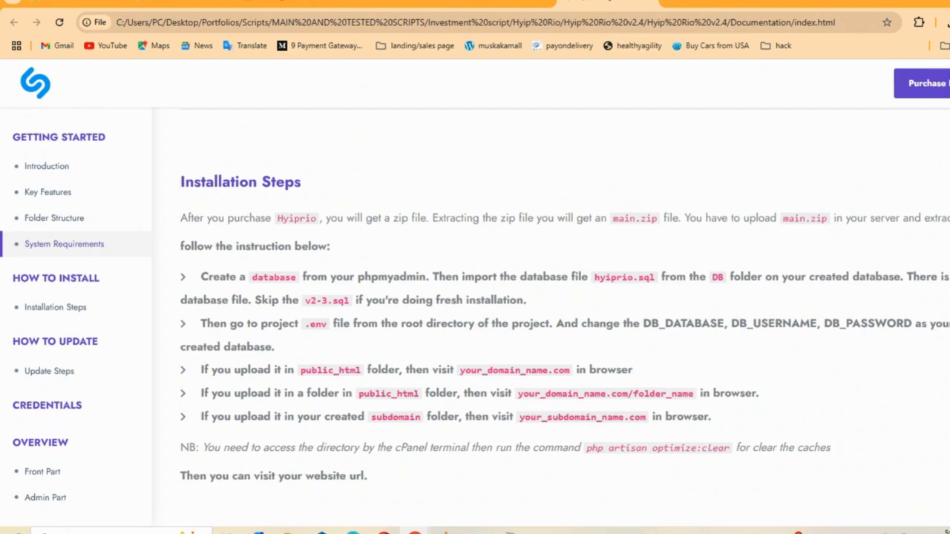
pyautogui.click(890, 2)
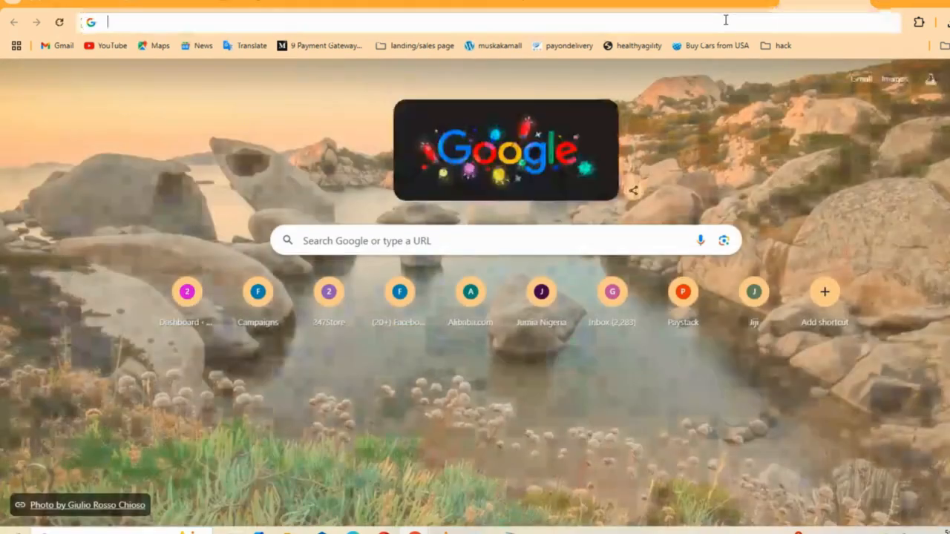
pyautogui.click(726, 20)
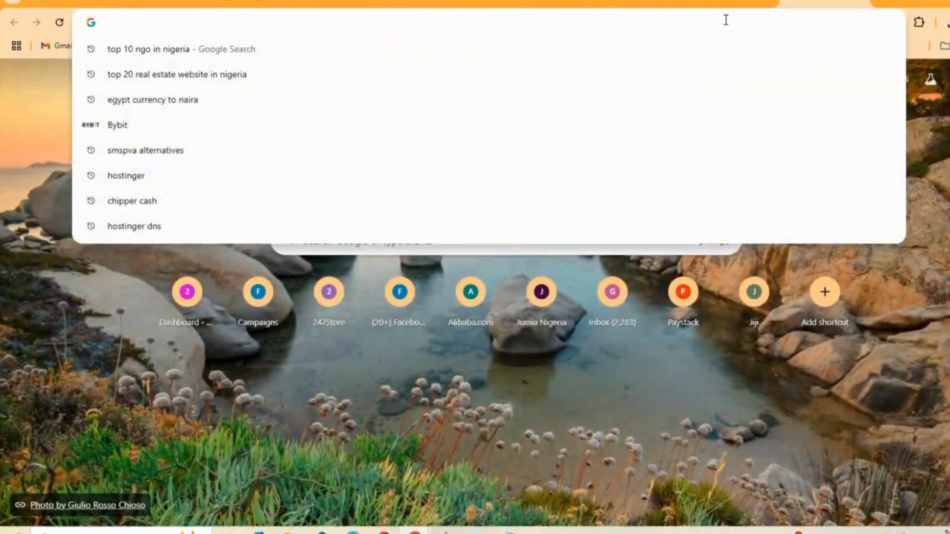
pyautogui.write('www.alcoar.com/trade/admin')
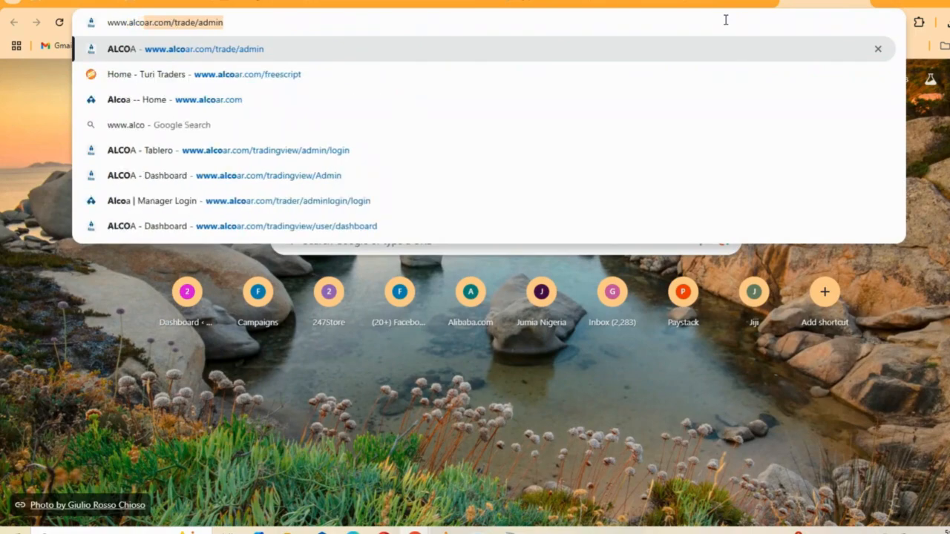
pyautogui.press('Right')
pyautogui.press('BackSpace')
pyautogui.press('BackSpace')
pyautogui.press('BackSpace')
pyautogui.press('BackSpace')
pyautogui.press('BackSpace')
pyautogui.press('BackSpace')
pyautogui.press('BackSpace')
pyautogui.press('BackSpace')
pyautogui.press('BackSpace')
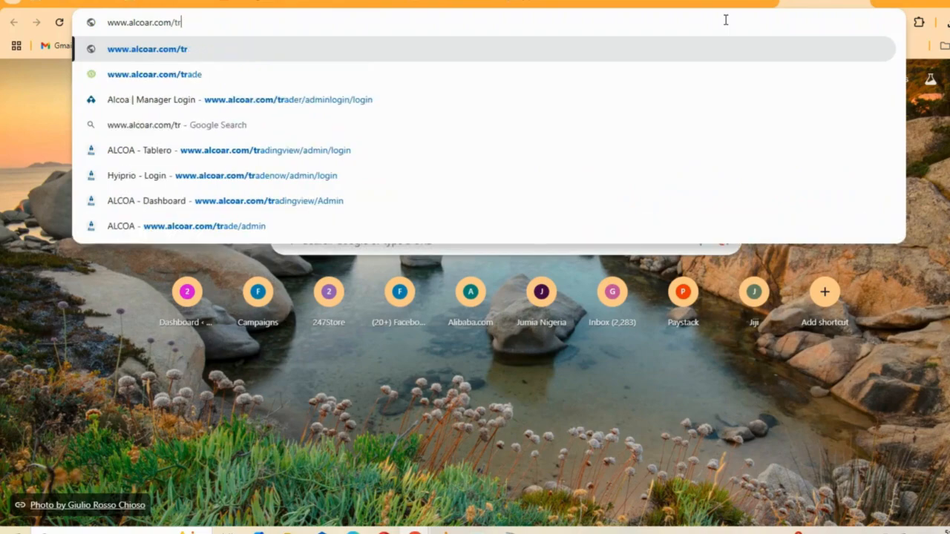
pyautogui.press('BackSpace')
pyautogui.press('BackSpace')
pyautogui.write('l')
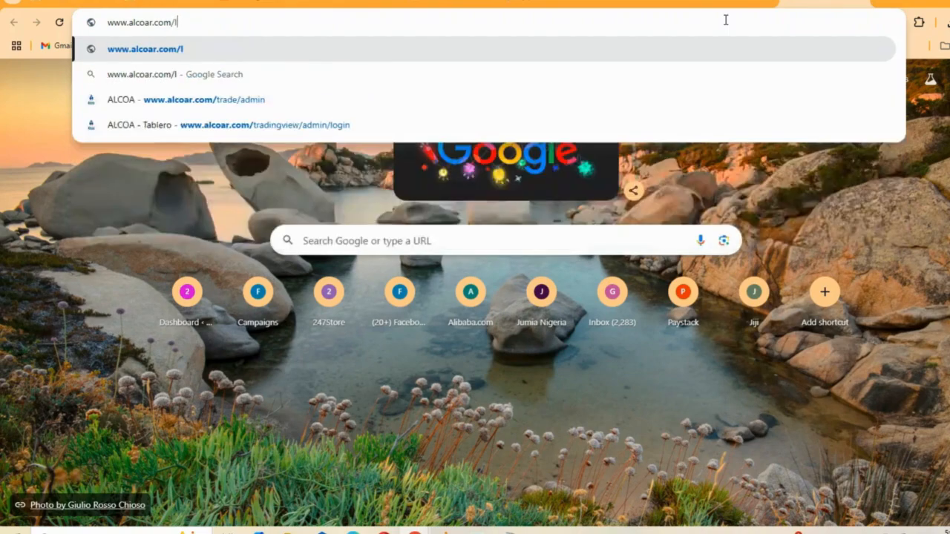
pyautogui.write('esson')
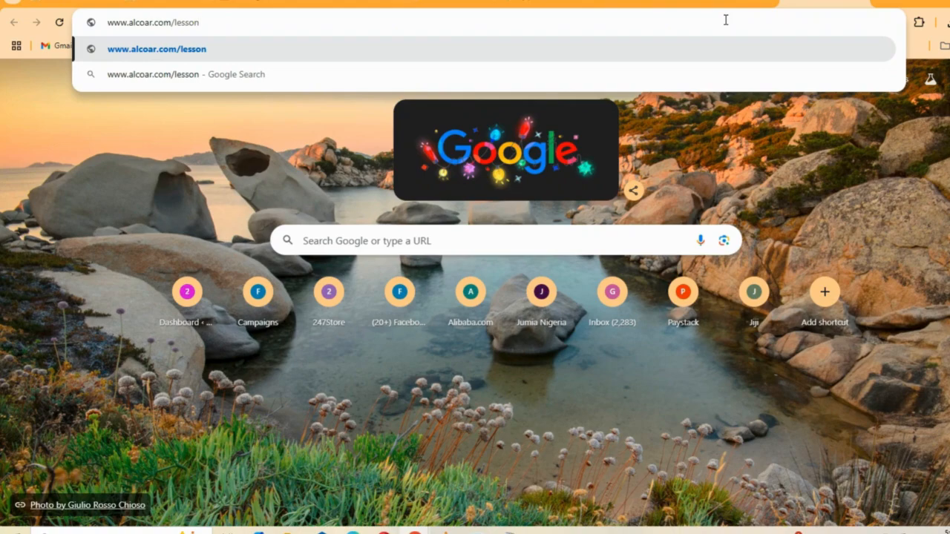
pyautogui.press('Return')
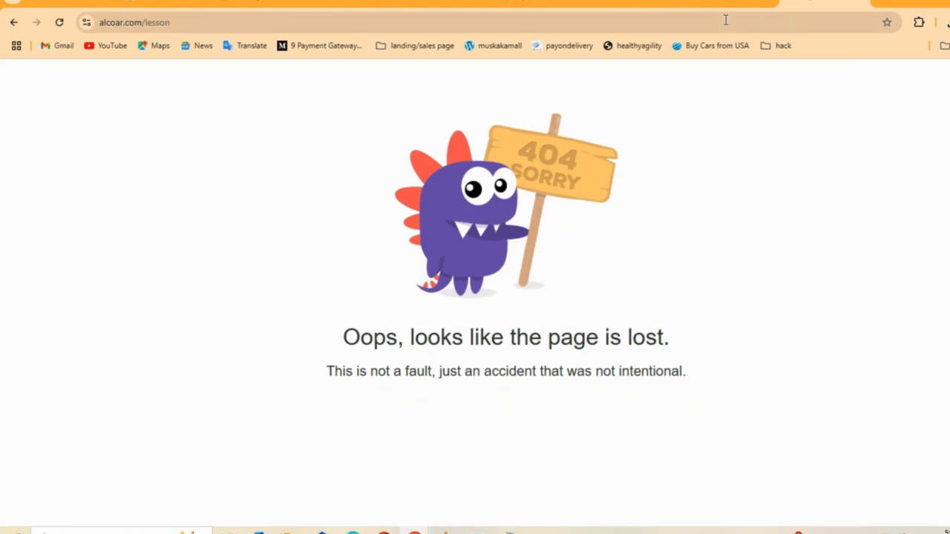
pyautogui.click(602, 22)
pyautogui.press('BackSpace')
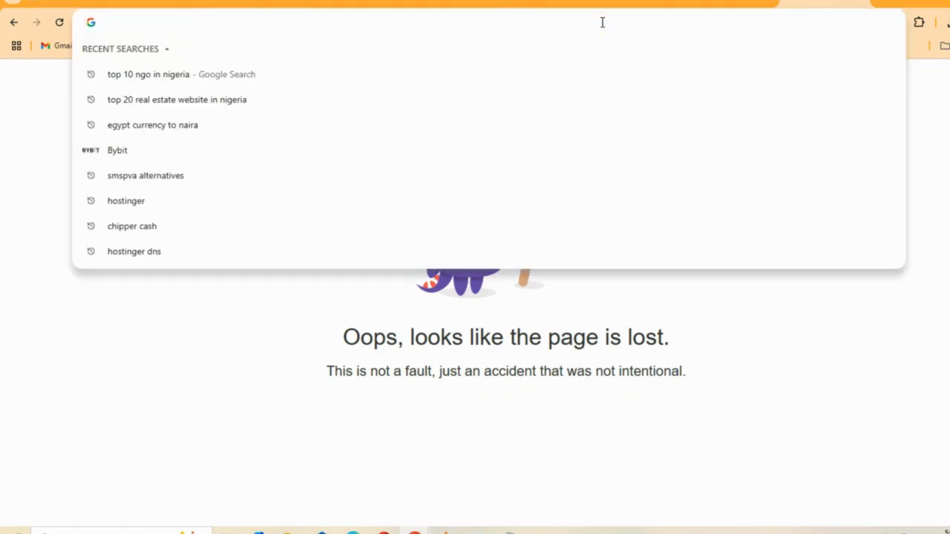
pyautogui.write('www.calibreminings.com')
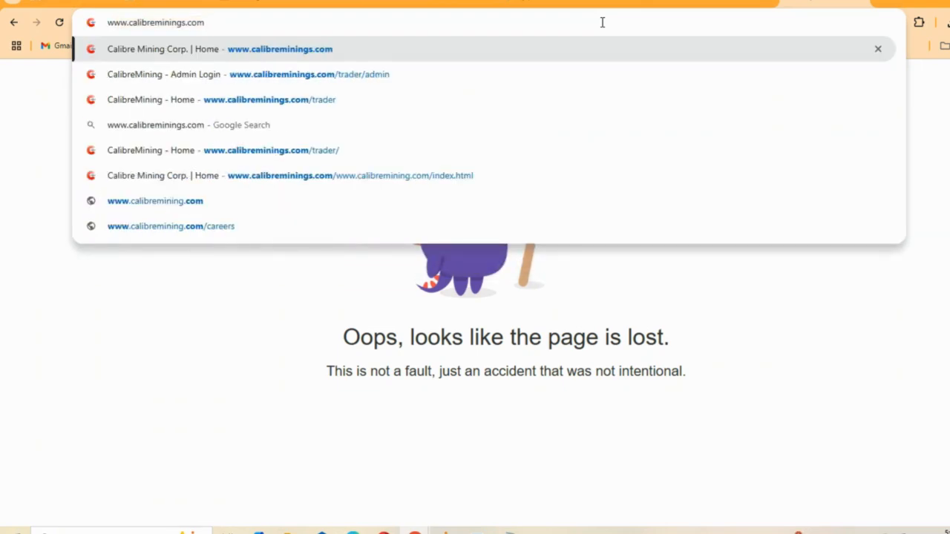
pyautogui.write('/')
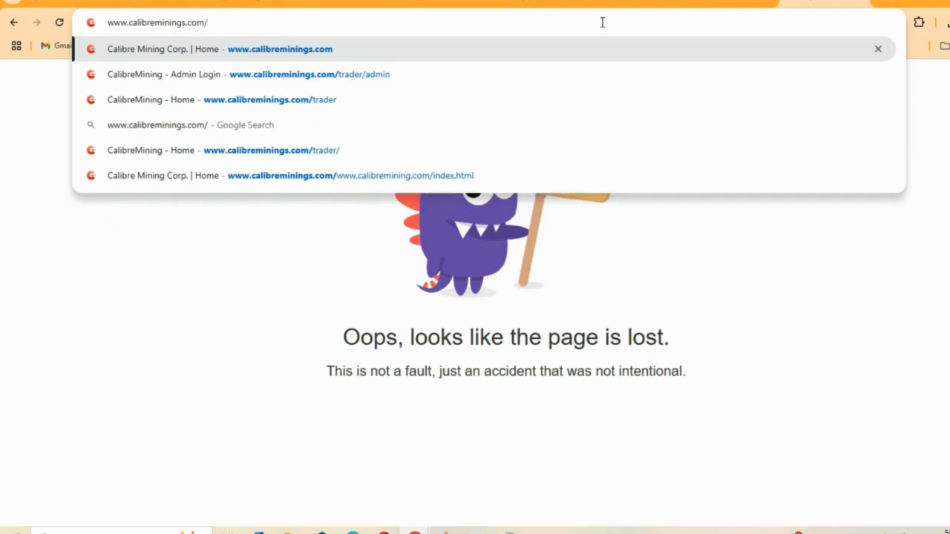
pyautogui.write('lesson')
pyautogui.press('Return')
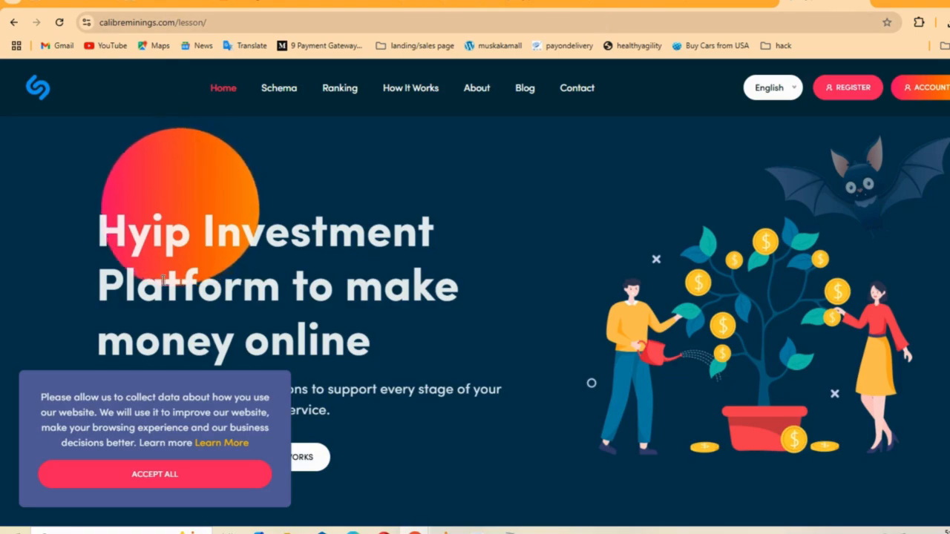
pyautogui.click(159, 482)
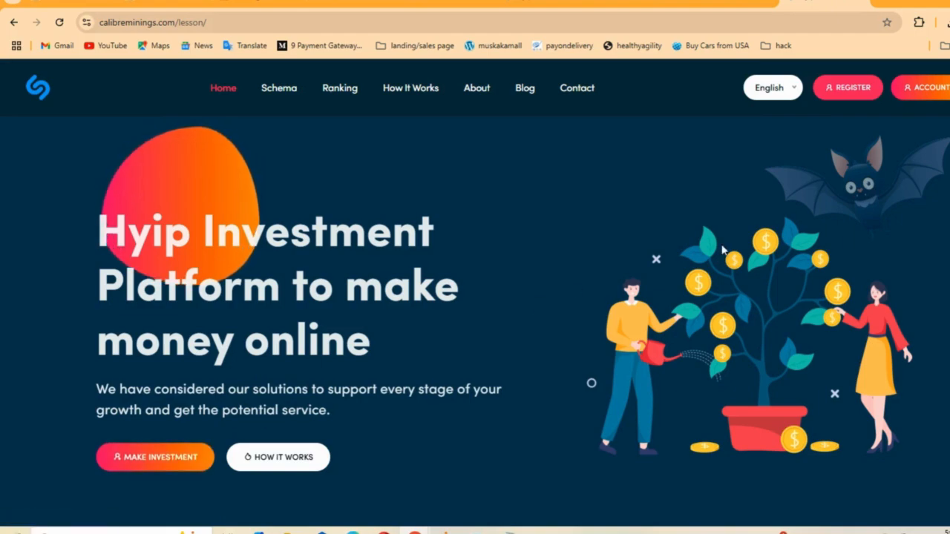
# Scroll through the installed site's homepage sections and back to the top.
pyautogui.scroll(-1, 722, 250)
pyautogui.scroll(-6, 721, 250)
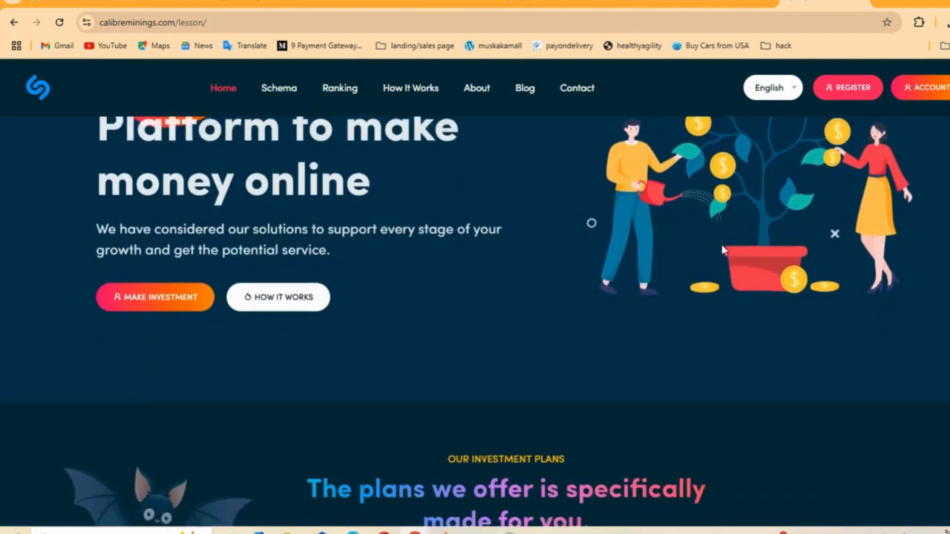
pyautogui.scroll(-5, 724, 250)
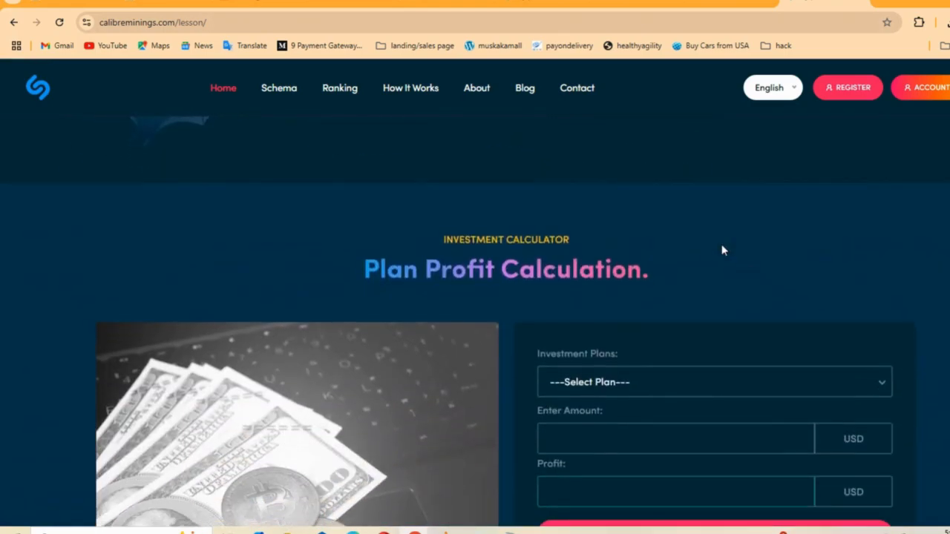
pyautogui.scroll(-10, 722, 250)
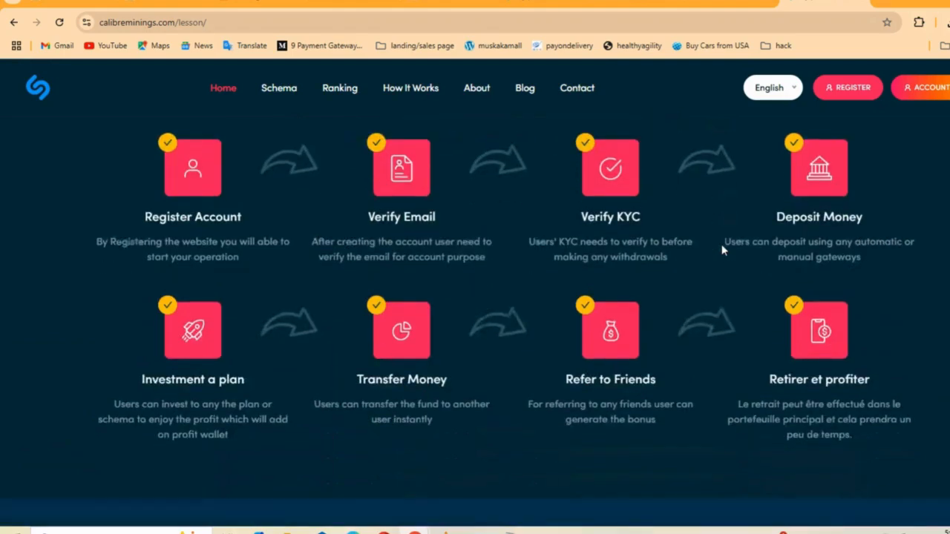
pyautogui.scroll(-7, 722, 251)
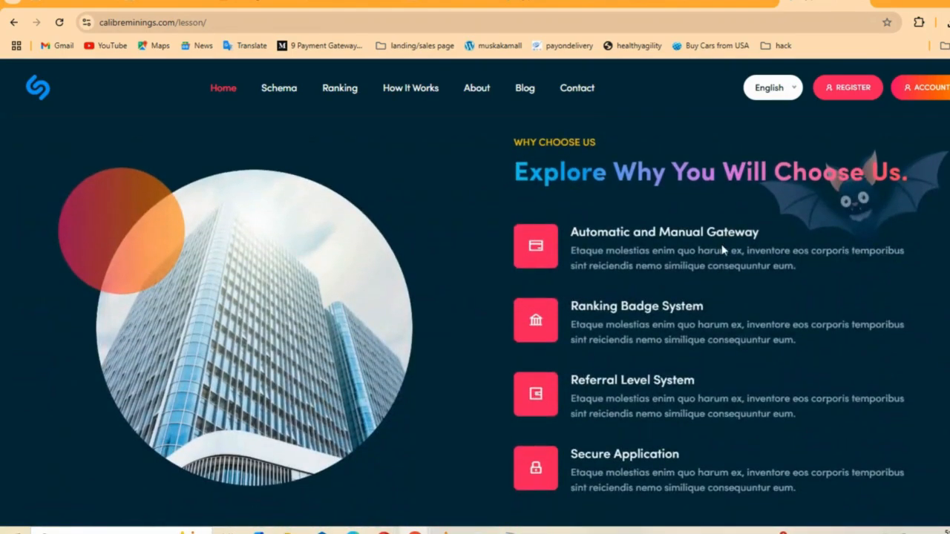
pyautogui.scroll(-12, 722, 250)
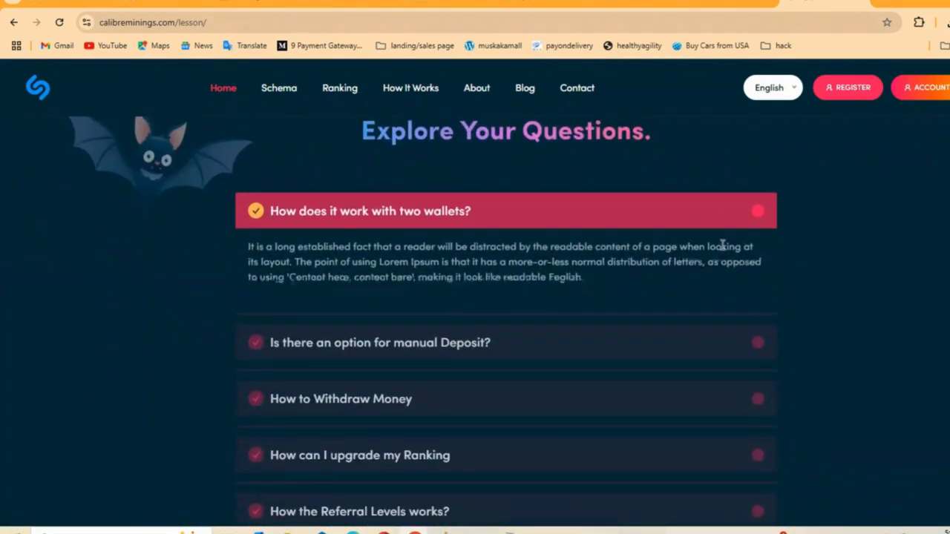
pyautogui.scroll(-12, 722, 250)
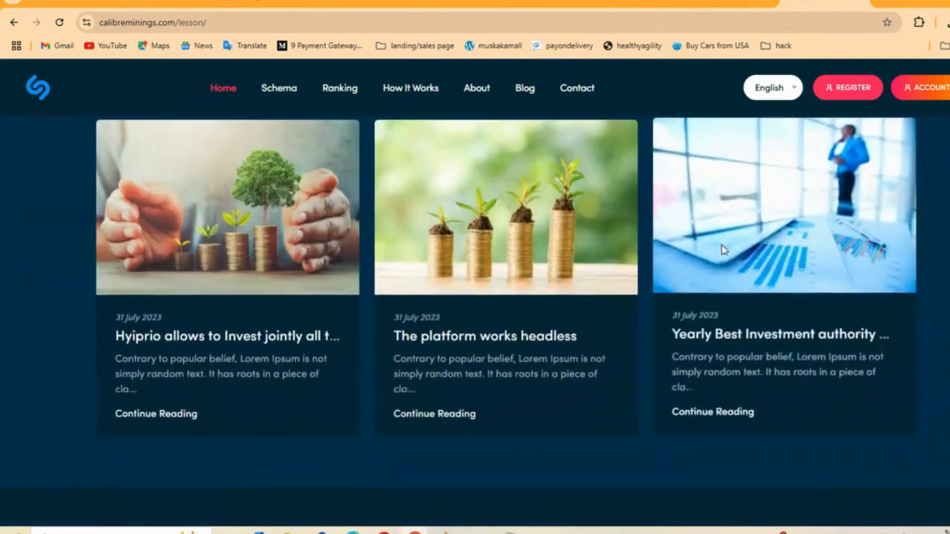
pyautogui.scroll(-1, 723, 250)
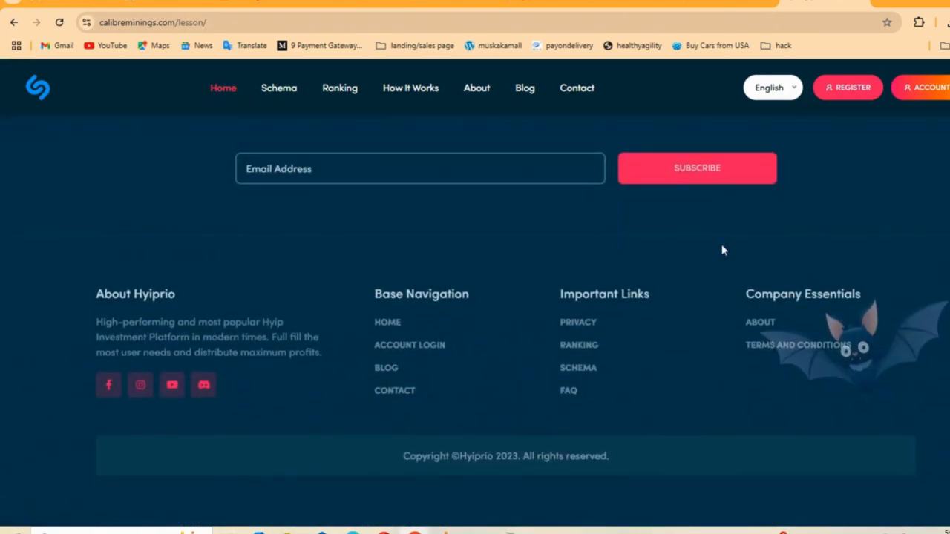
pyautogui.scroll(10, 722, 250)
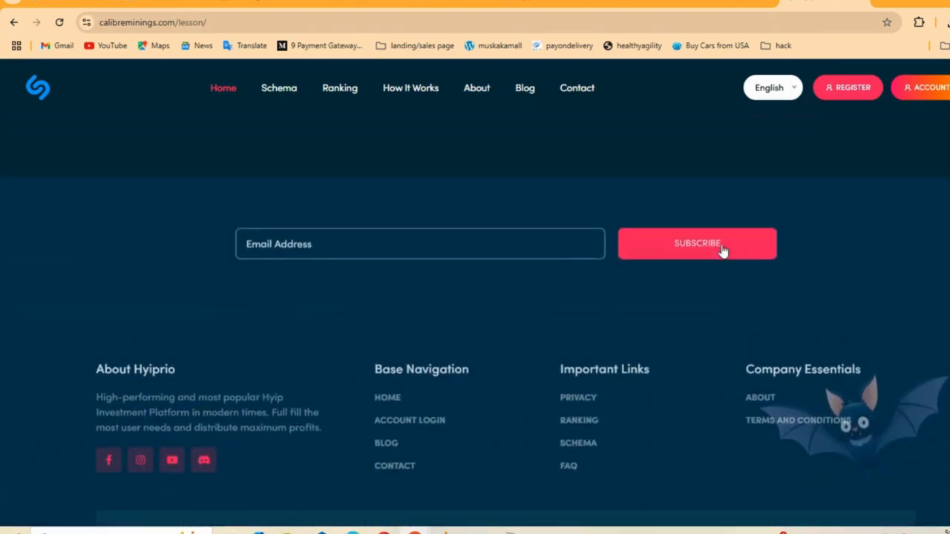
pyautogui.scroll(10, 722, 250)
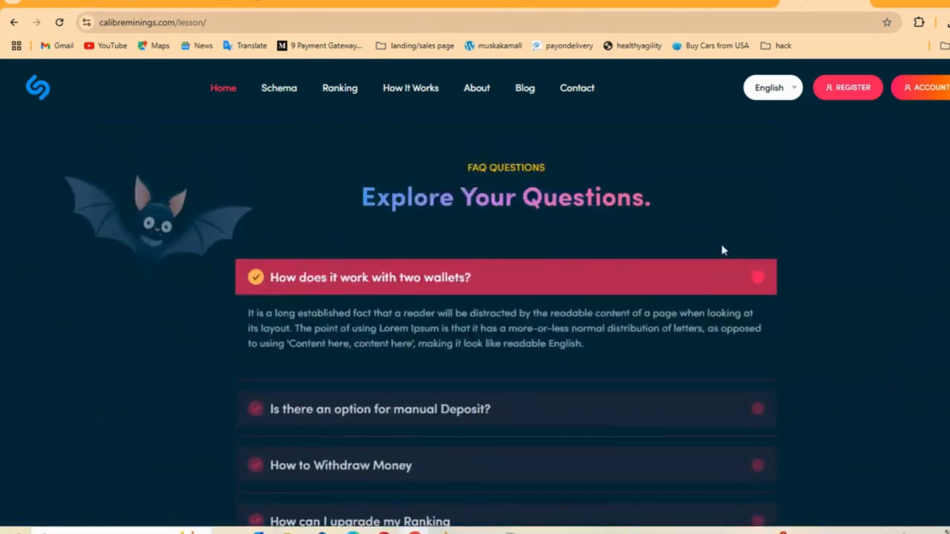
pyautogui.scroll(10, 722, 250)
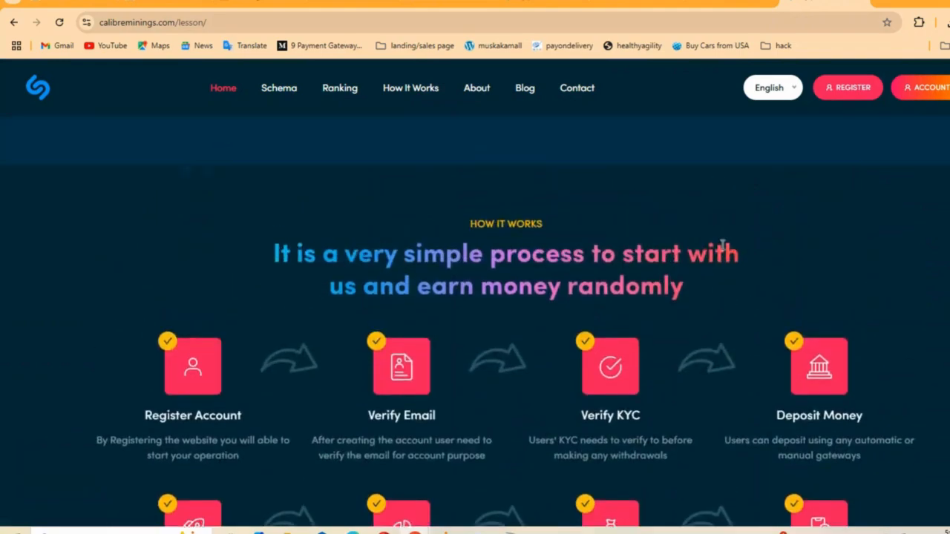
pyautogui.scroll(4, 722, 250)
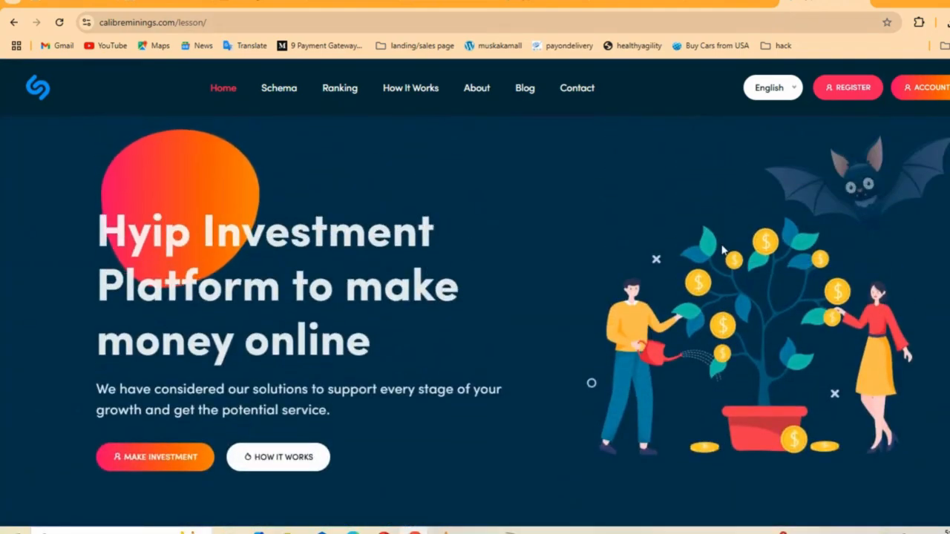
# Switch between the file manager and site tabs, ending on the documentation's installation steps.
pyautogui.click(717, 2)
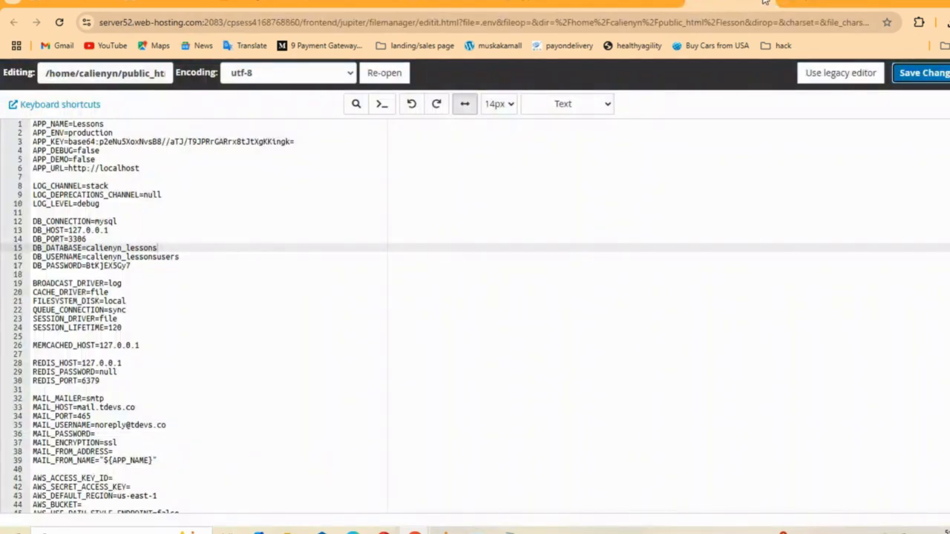
pyautogui.click(792, 3)
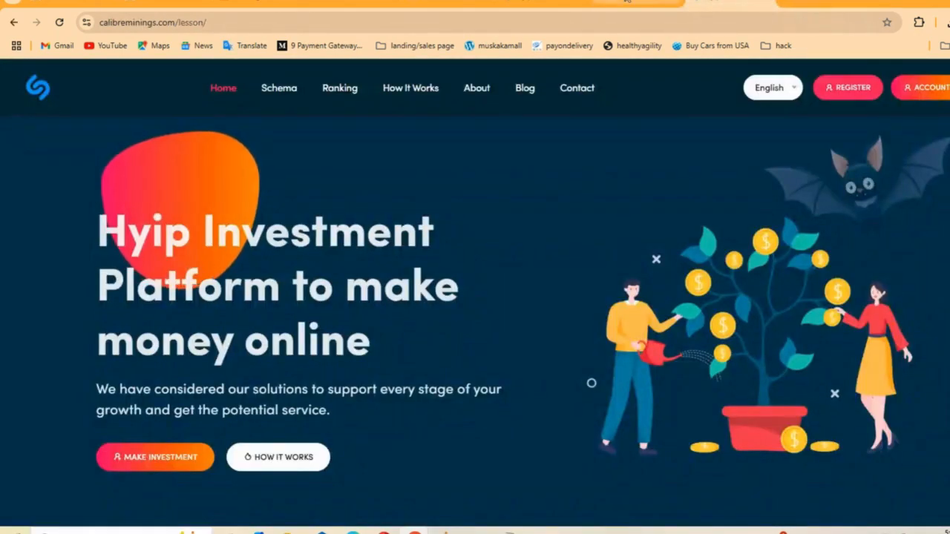
pyautogui.click(627, 2)
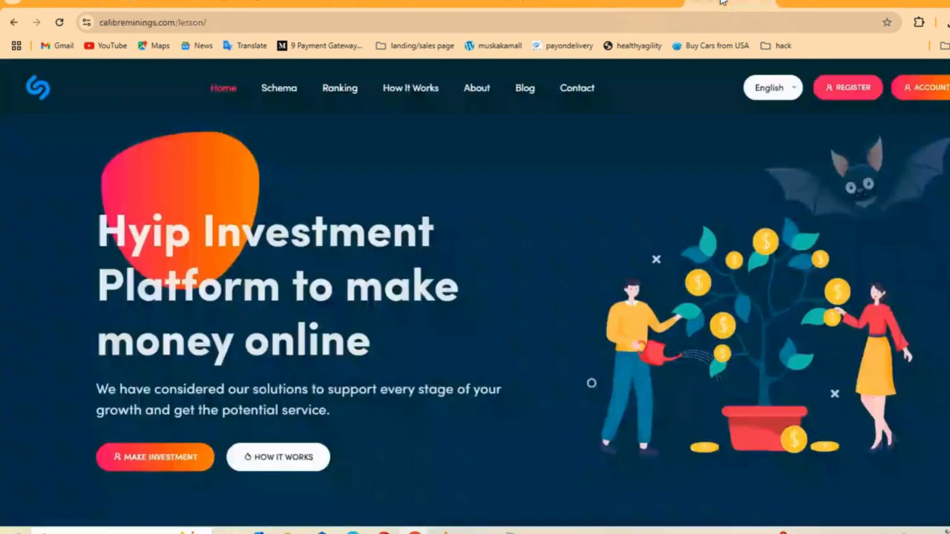
pyautogui.click(792, 2)
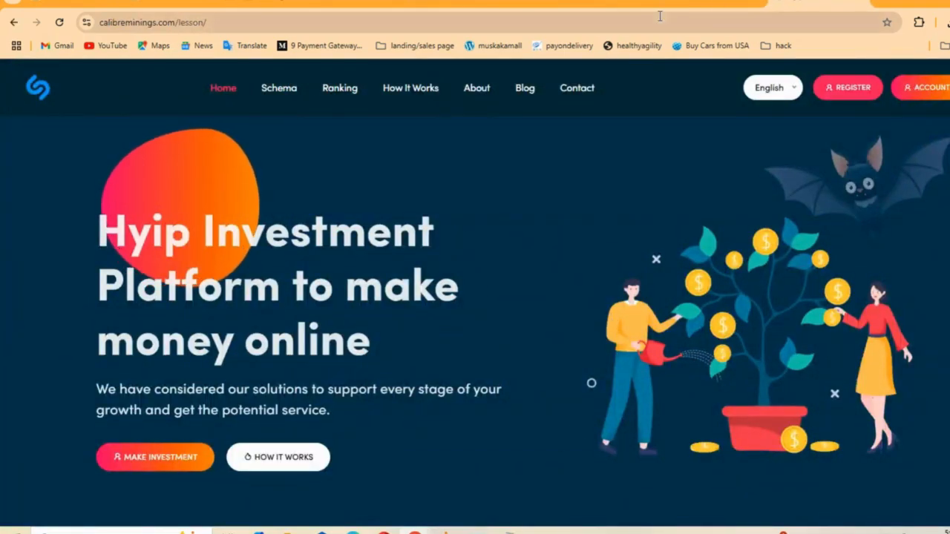
pyautogui.click(614, 4)
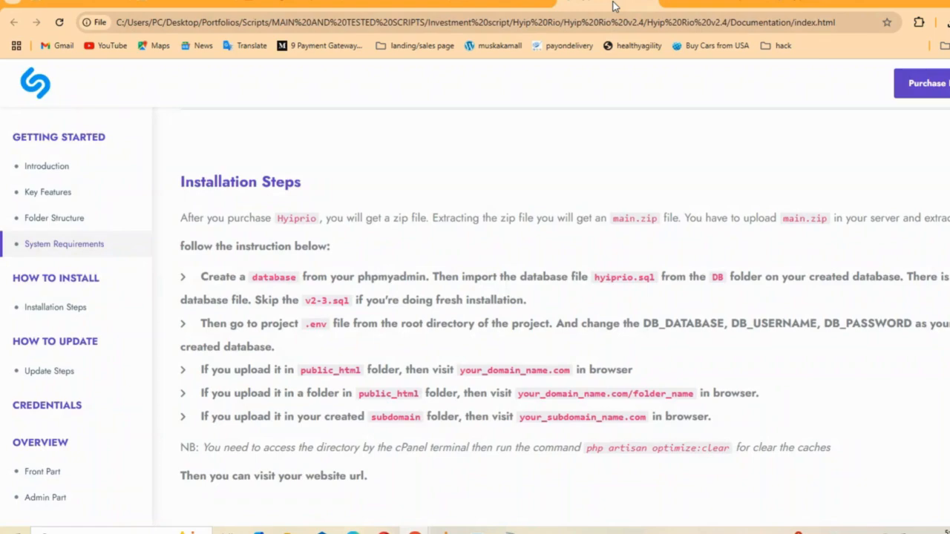
# Scroll through the documentation's installation steps and the installed site's homepage.
pyautogui.press('Down')
pyautogui.press('Down')
pyautogui.press('Down')
pyautogui.press('Down')
pyautogui.press('Up')
pyautogui.press('Up')
pyautogui.press('Up')
pyautogui.press('Up')
pyautogui.press('Up')
pyautogui.press('Up')
pyautogui.press('Up')
pyautogui.press('Up')
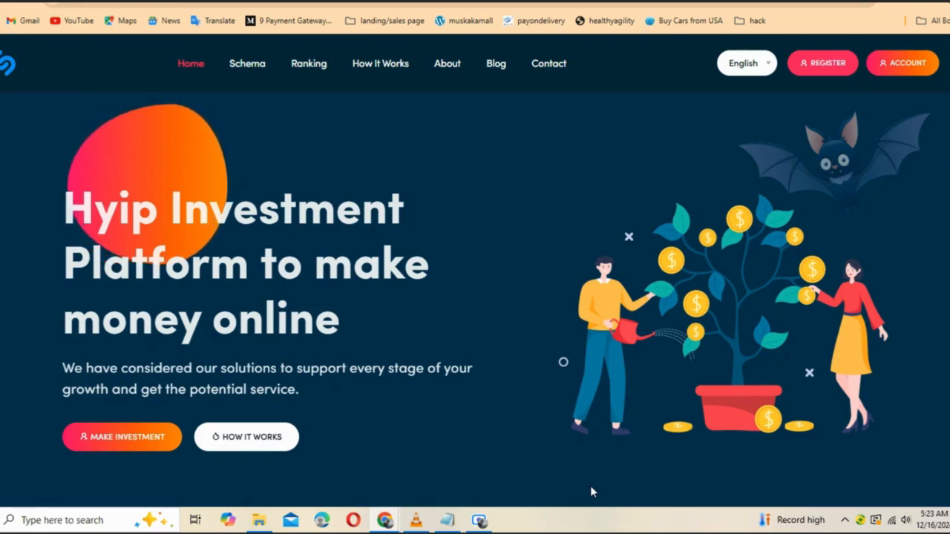
pyautogui.scroll(-2, 591, 490)
pyautogui.scroll(-3, 592, 491)
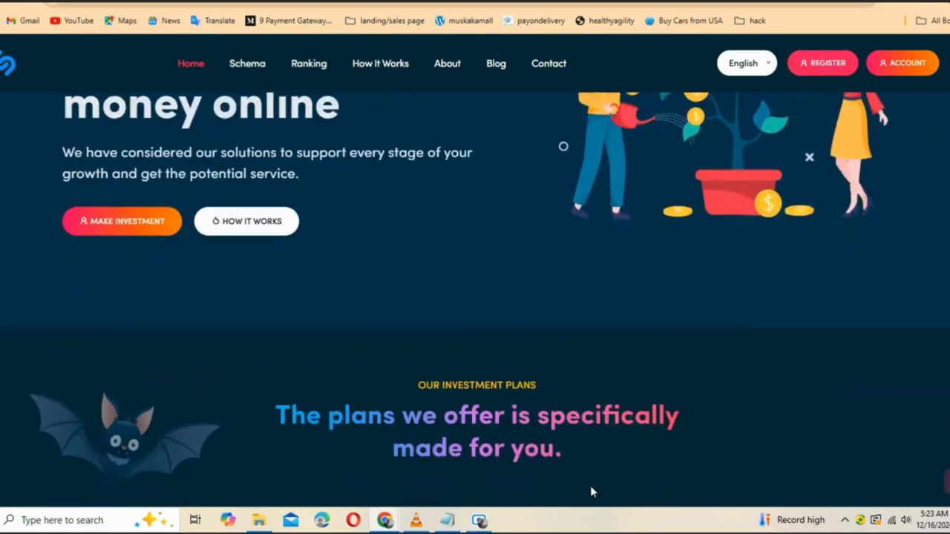
pyautogui.scroll(3, 592, 491)
pyautogui.scroll(1, 591, 491)
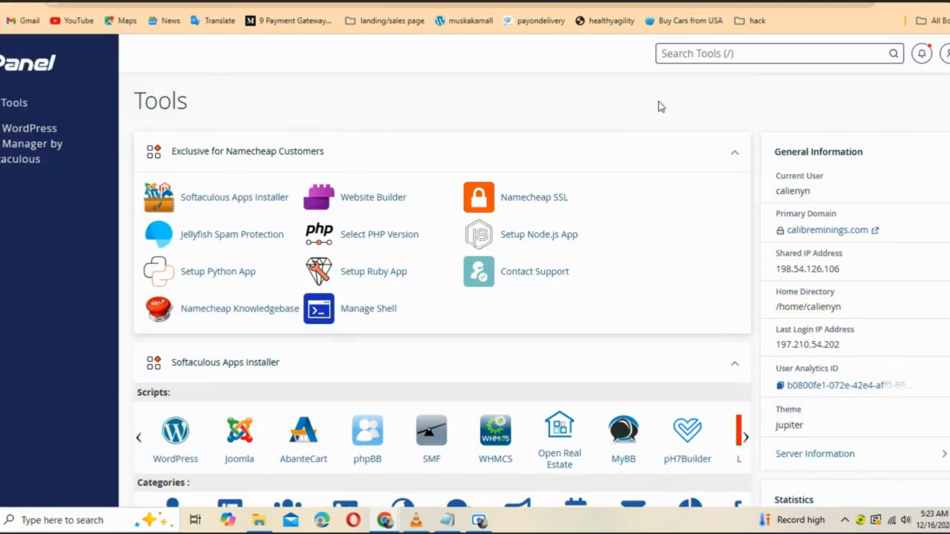
# Open phpMyAdmin from the cPanel tools search and browse the admins table of the calienyn_lessons database.
pyautogui.click(745, 53)
pyautogui.write('f')
pyautogui.press('BackSpace')
pyautogui.write('m')
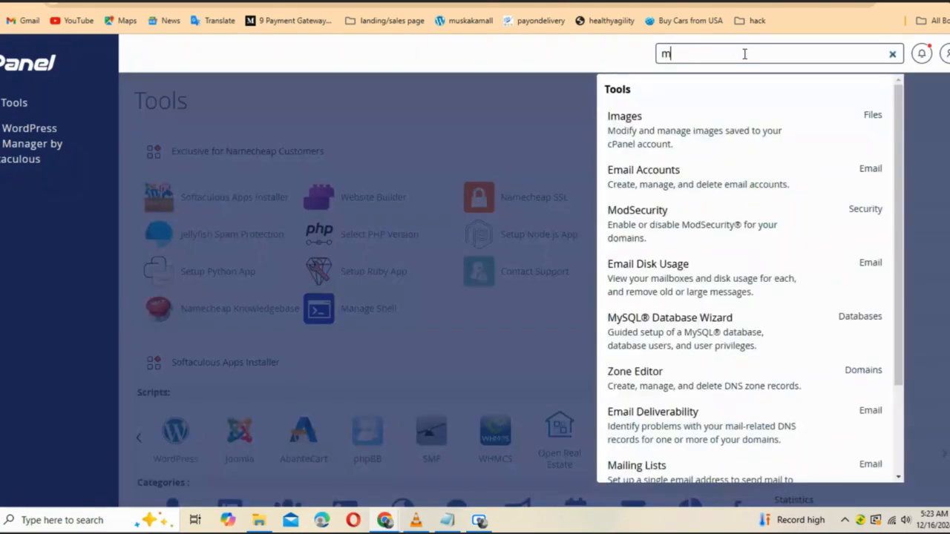
pyautogui.write('yphp')
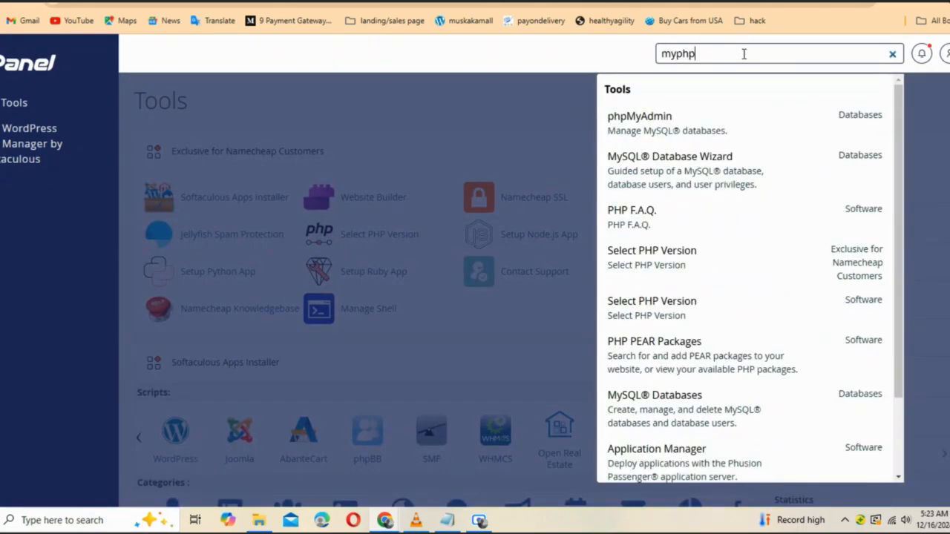
pyautogui.click(695, 123)
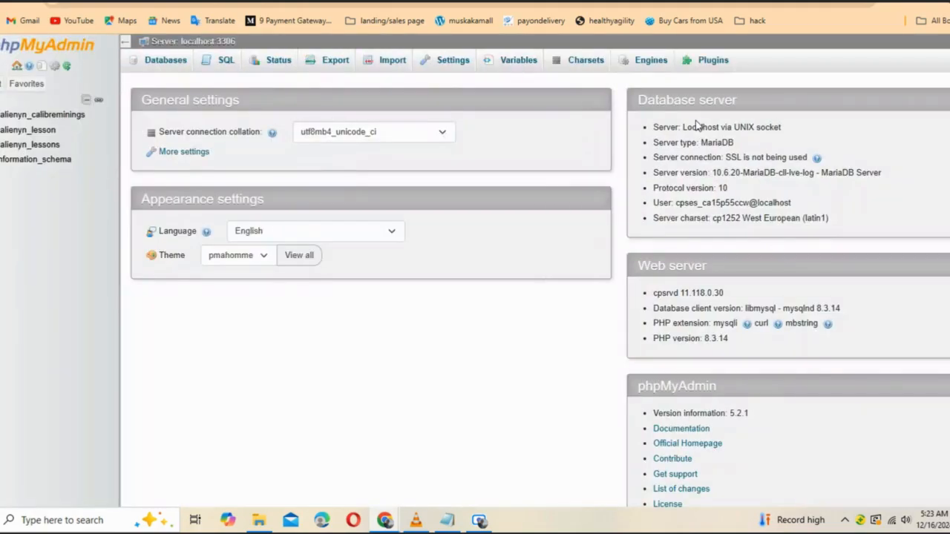
pyautogui.click(32, 145)
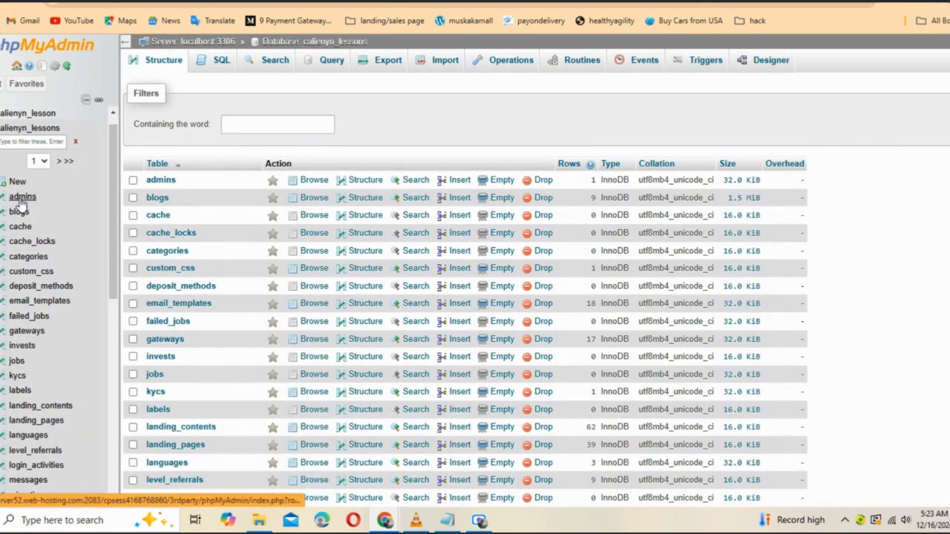
pyautogui.click(22, 199)
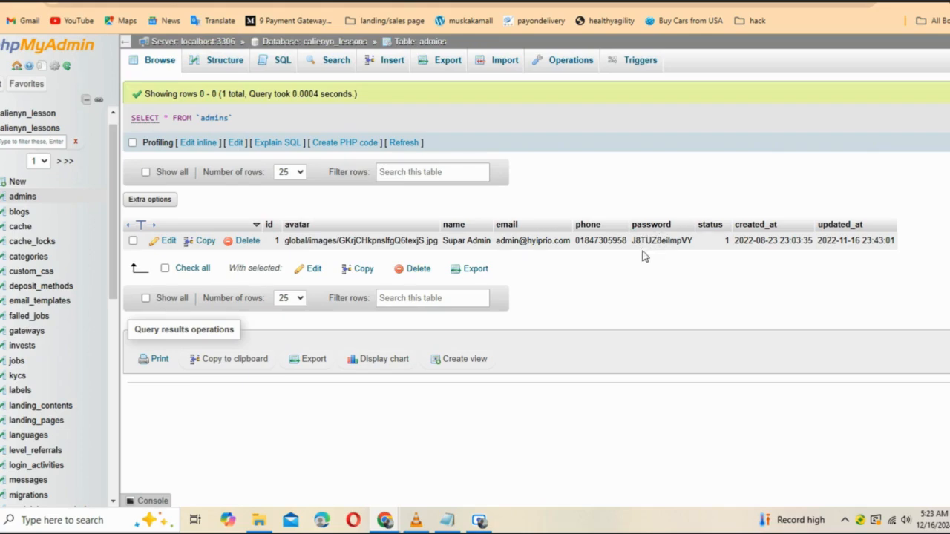
# Open the admin record for editing and select its entire email value.
pyautogui.click(168, 242)
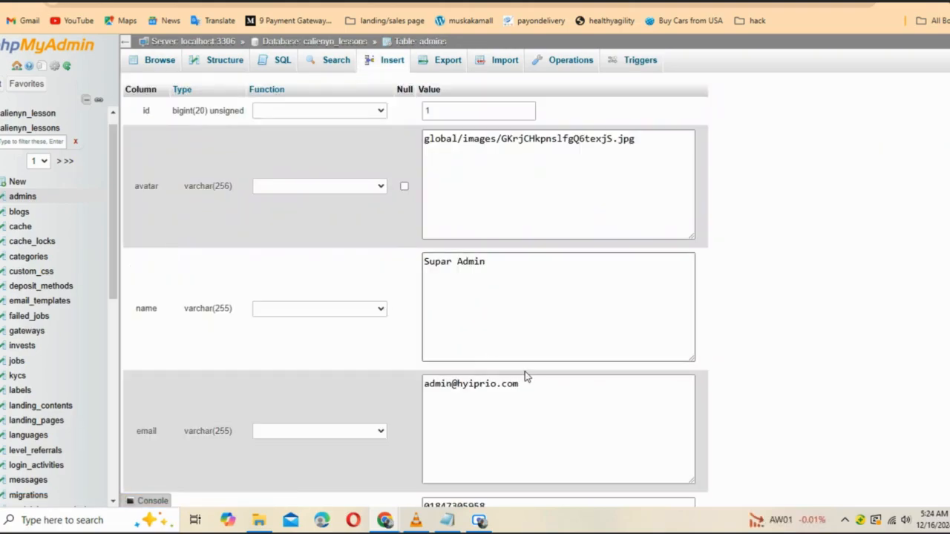
pyautogui.doubleClick(489, 384)
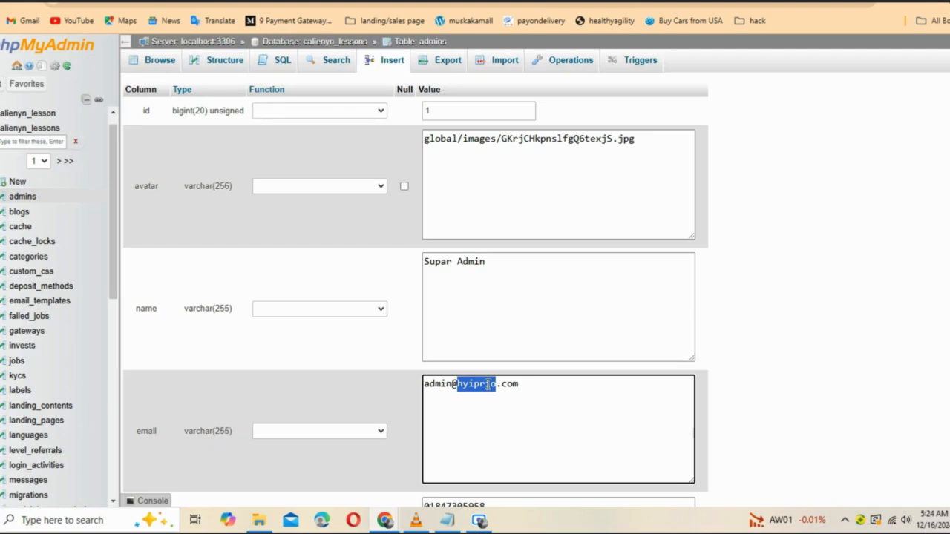
pyautogui.moveTo(524, 383); pyautogui.dragTo(426, 385)
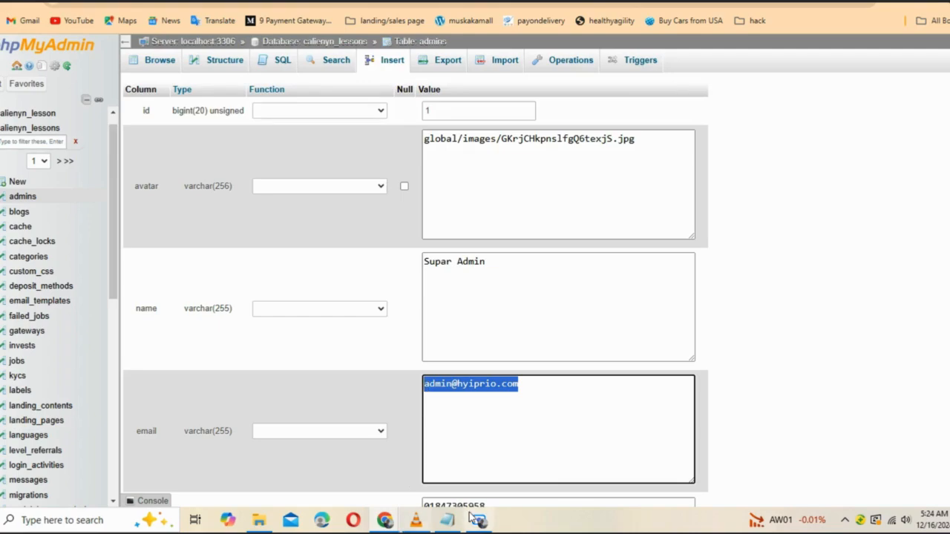
# Switch to the text editor notes and start typing db on a new line.
pyautogui.click(447, 520)
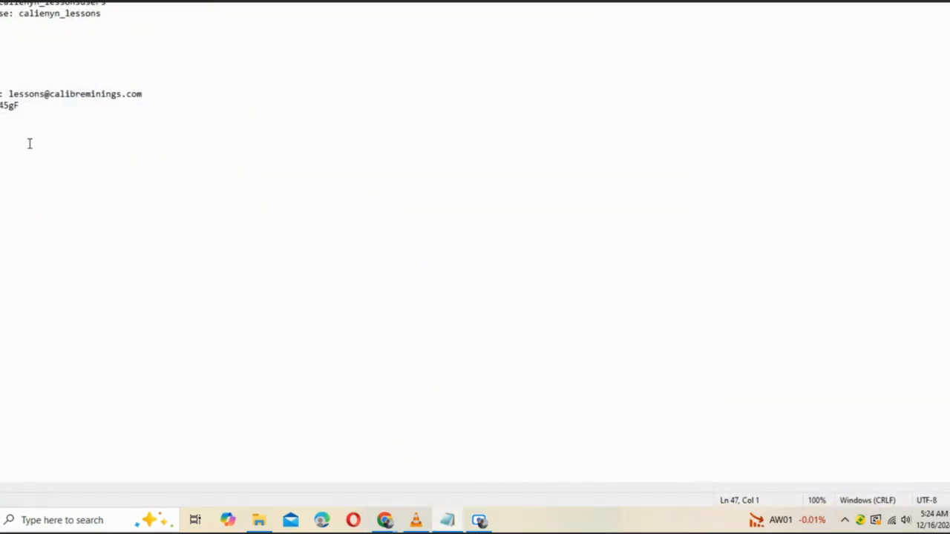
pyautogui.write('db')
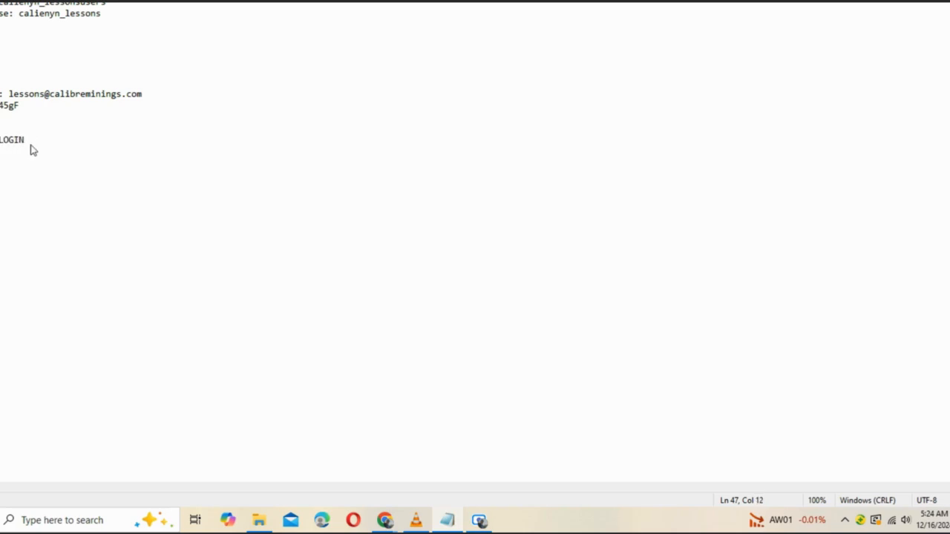
# Paste the copied admin email address into the notes on the line below the LOGIN heading.
pyautogui.hotkey('ctrl', 'v')
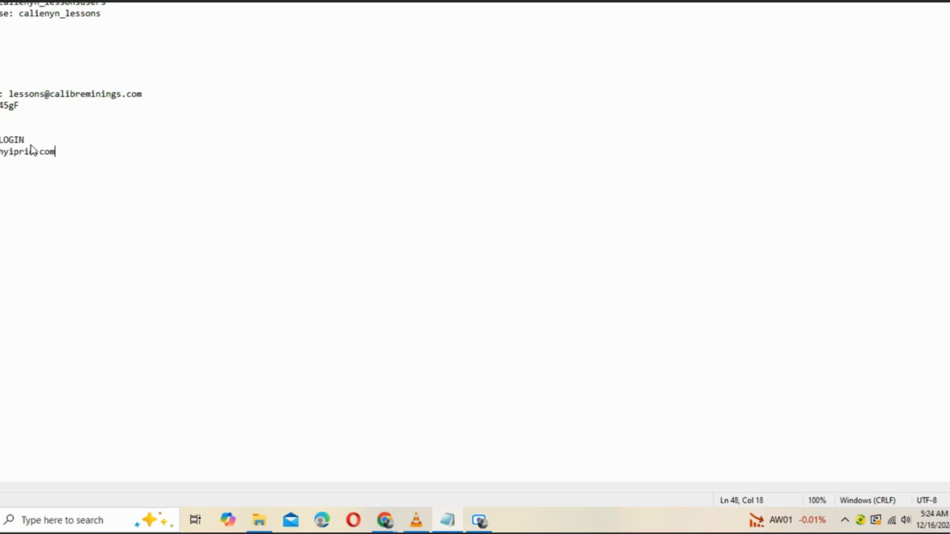
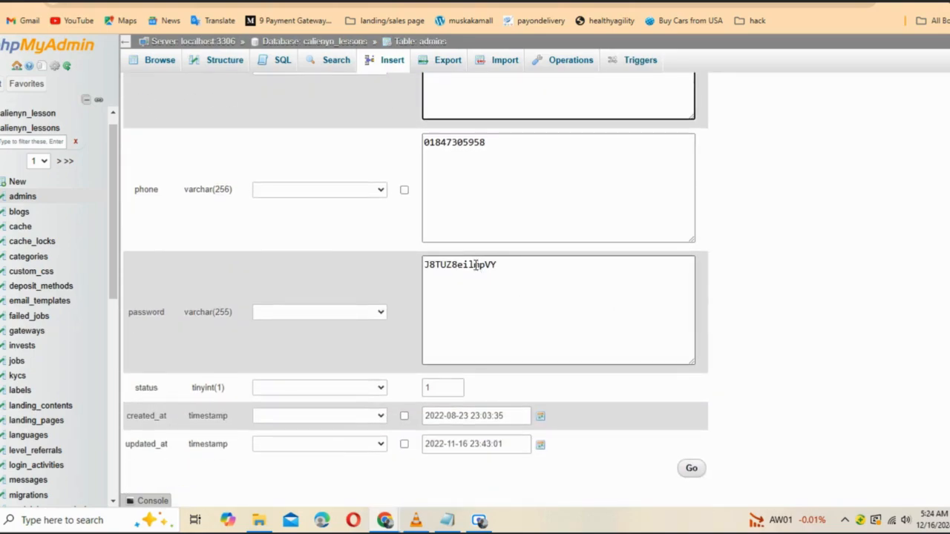
# Clear the existing value from the admin row's password field in the insert form.
pyautogui.doubleClick(476, 265)
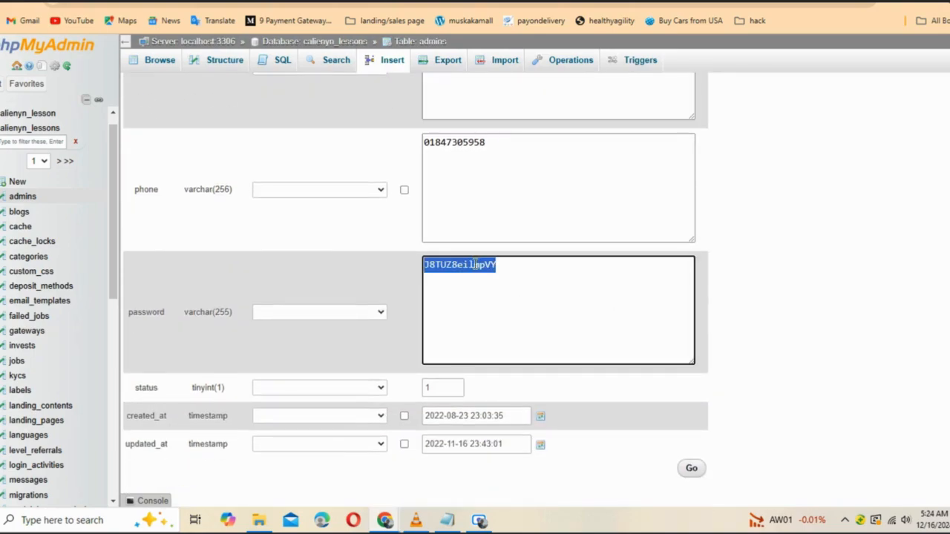
pyautogui.press('BackSpace')
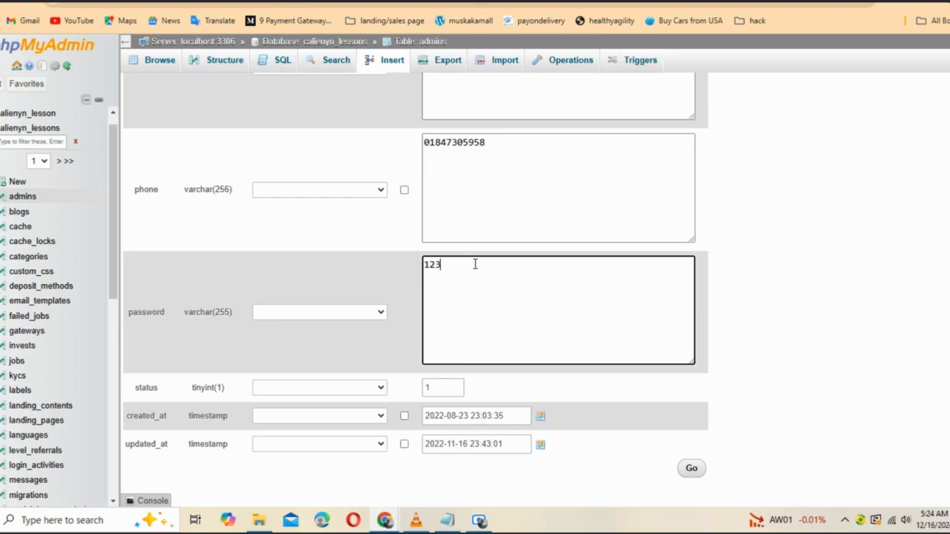
# Enter the new admin password in the password field, apply the ENCRYPT function to it, and save the row.
pyautogui.click(360, 314)
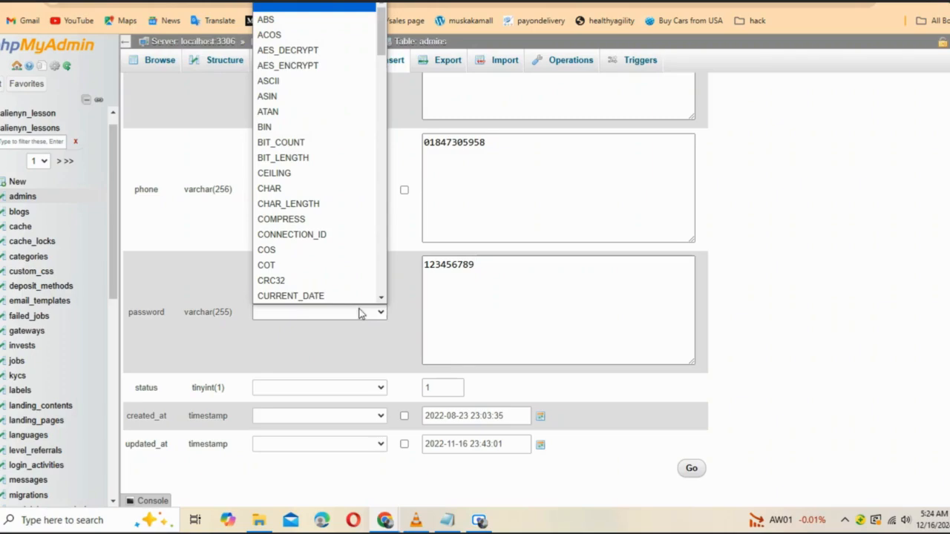
pyautogui.press('e')
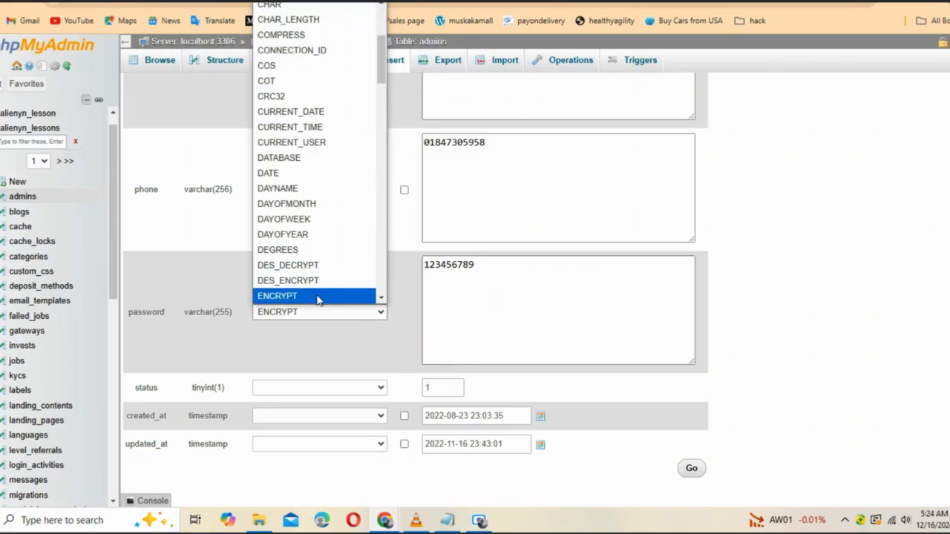
pyautogui.click(315, 296)
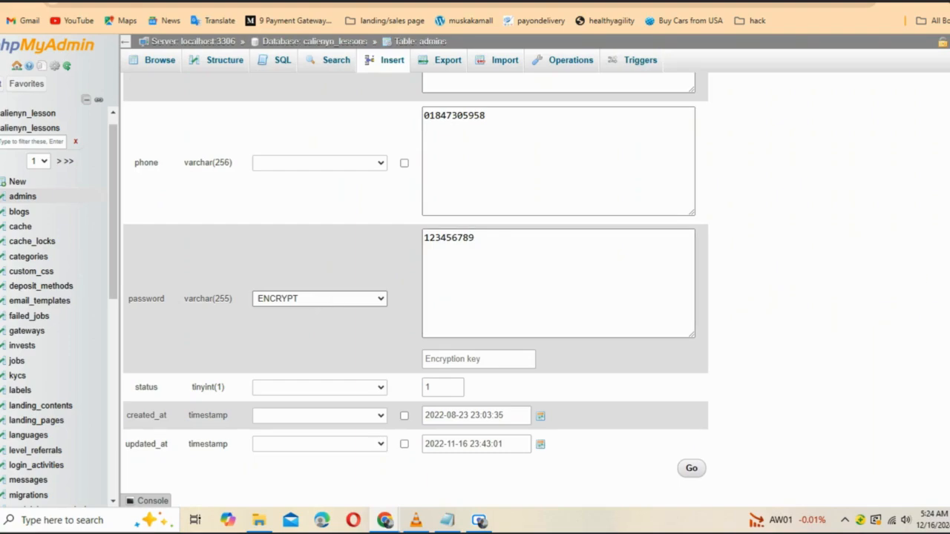
pyautogui.scroll(-2, 919, 280)
pyautogui.click(691, 352)
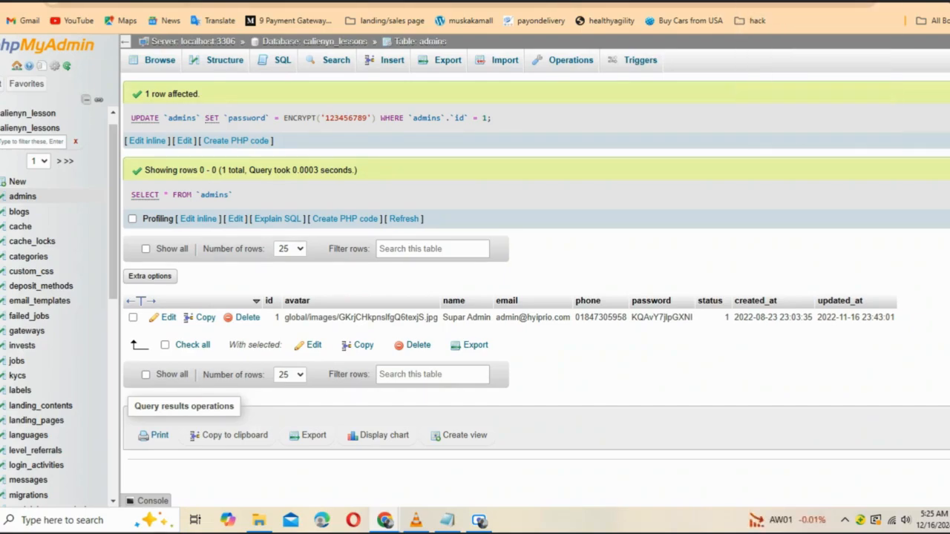
pyautogui.hotkey('ctrl', 't')
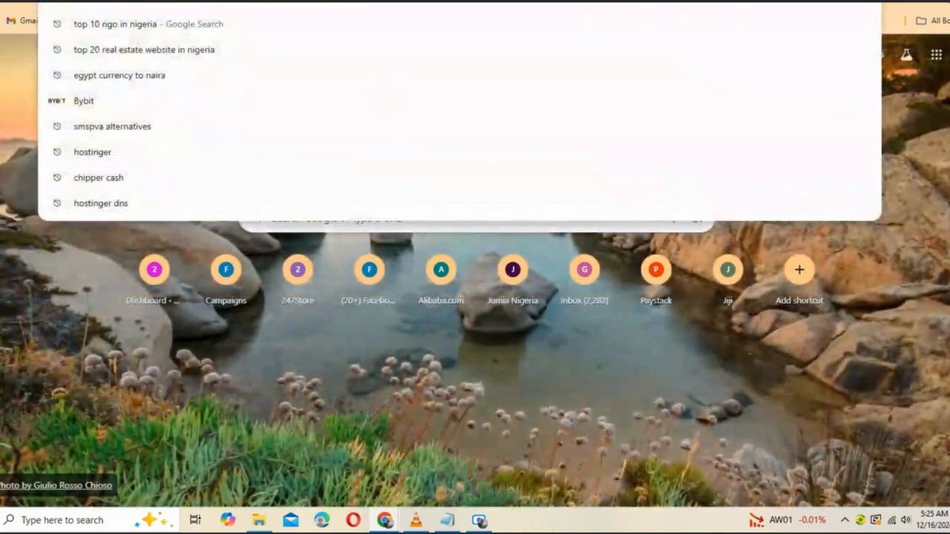
pyautogui.write('www')
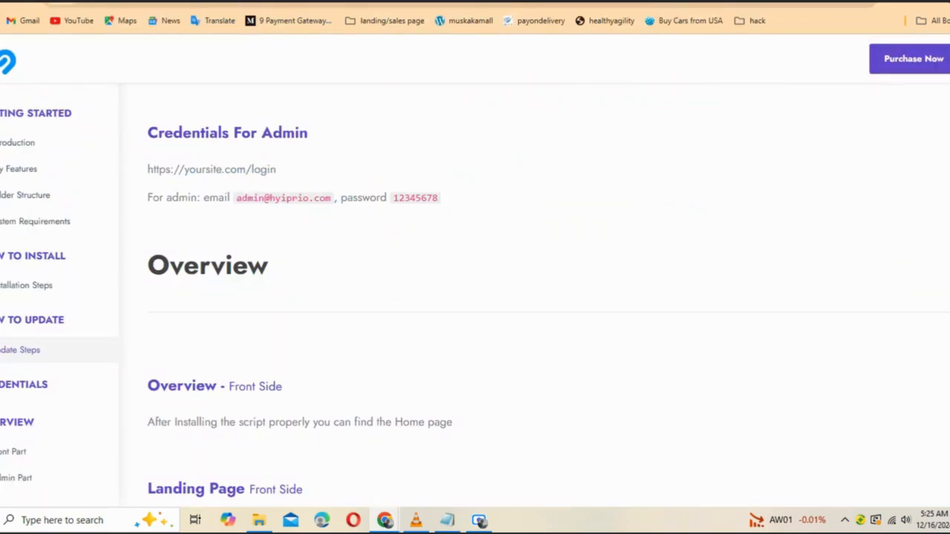
pyautogui.hotkey('ctrl', 't')
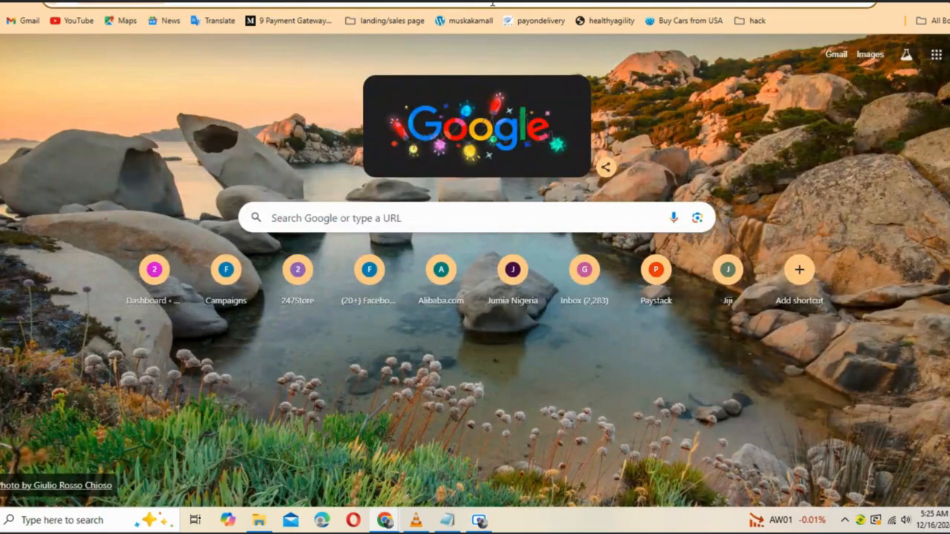
pyautogui.write('www.calibreminings.com/')
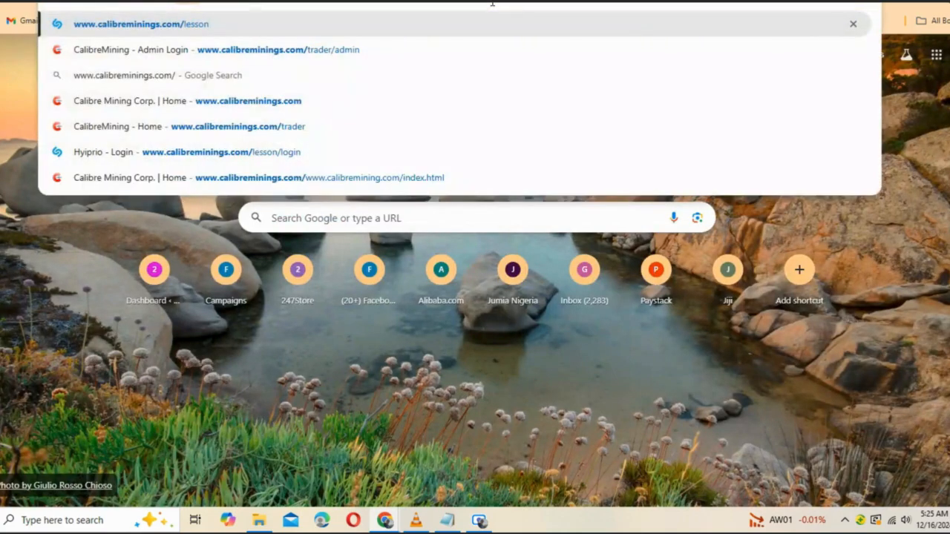
pyautogui.write('lesson')
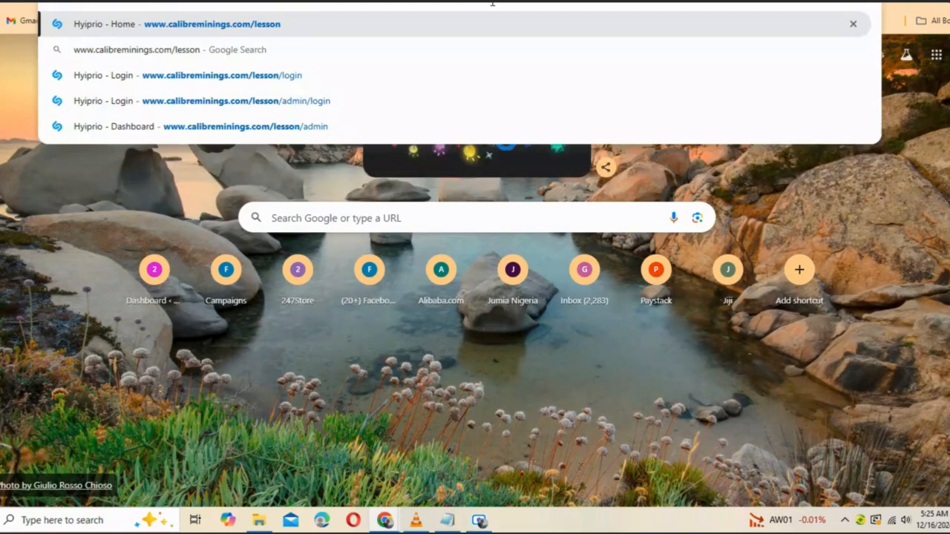
pyautogui.write('/')
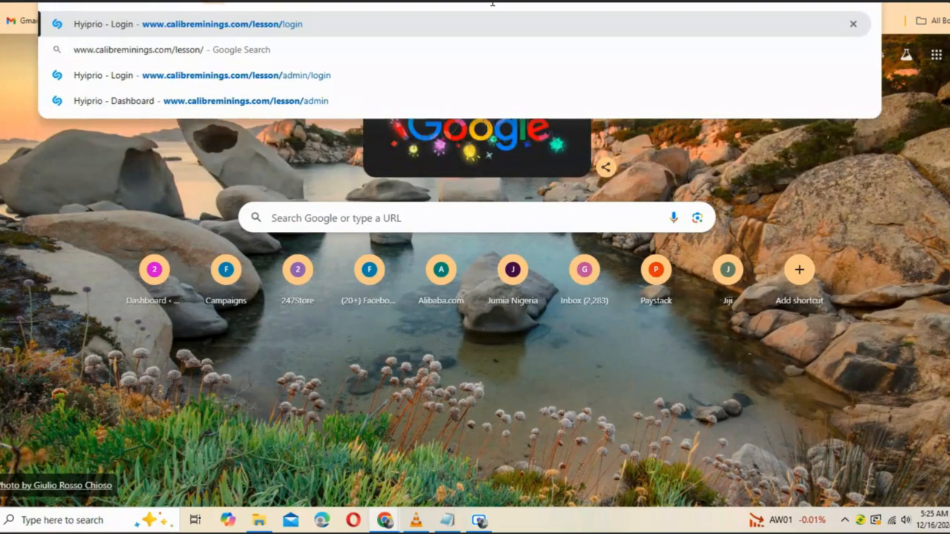
pyautogui.write('admin')
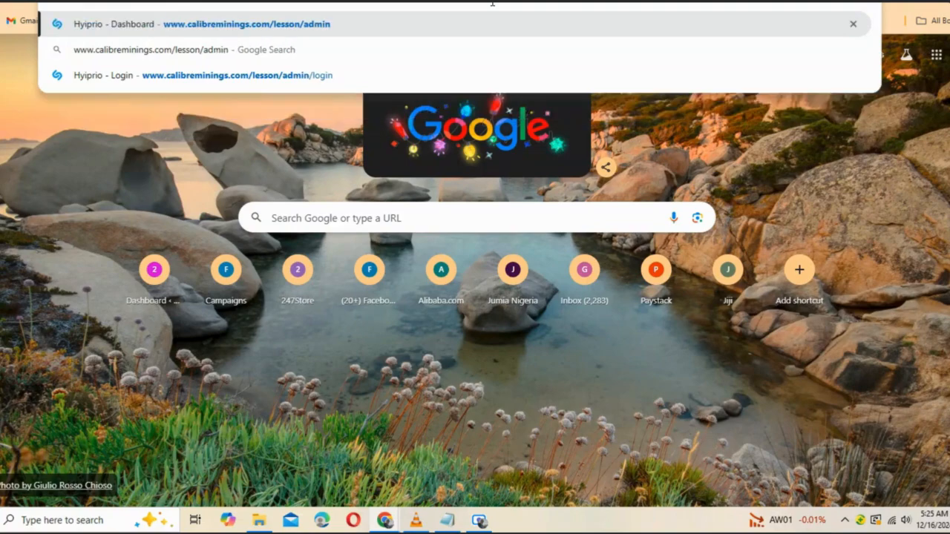
pyautogui.write('/')
pyautogui.write('login')
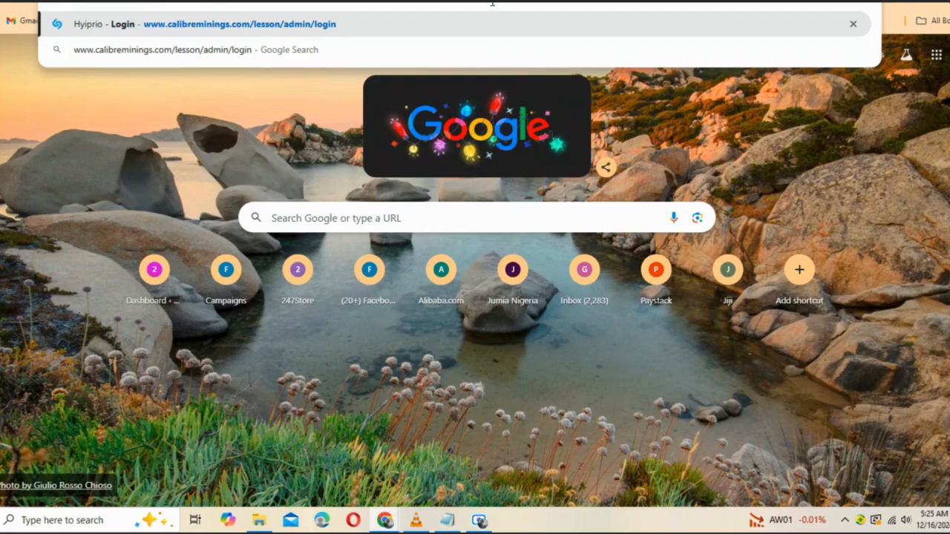
pyautogui.press('Return')
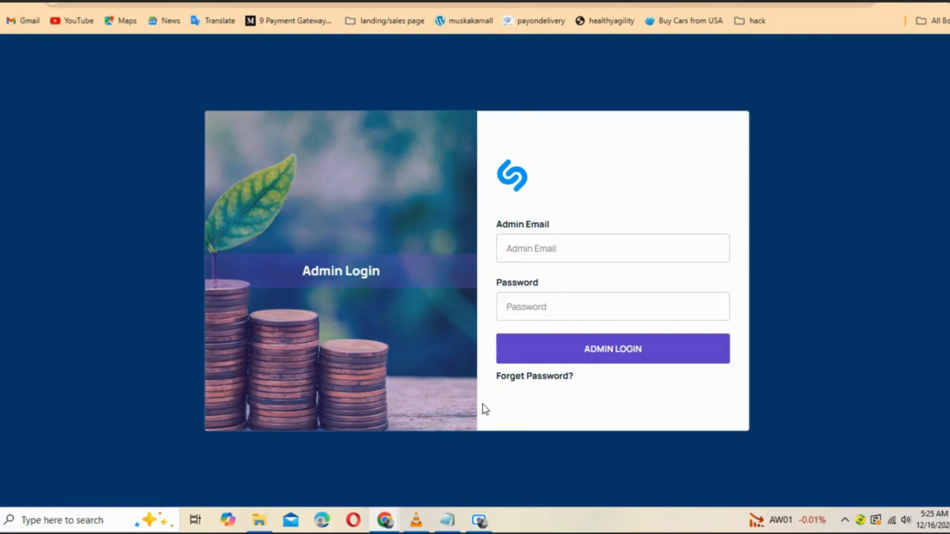
# In the notes file, record the new admin password on a new line below the admin email, then select the email address.
pyautogui.click(563, 306)
pyautogui.click(449, 520)
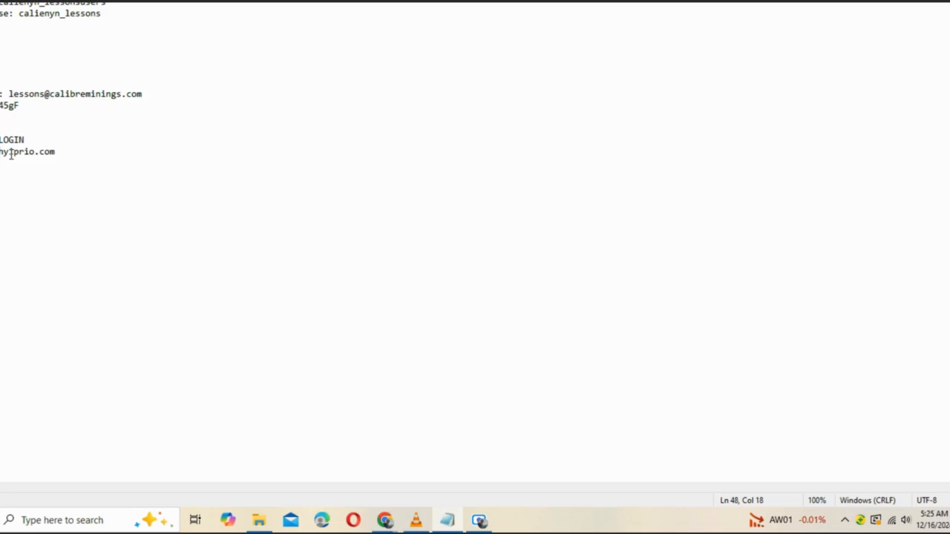
pyautogui.press('Return')
pyautogui.doubleClick(27, 151)
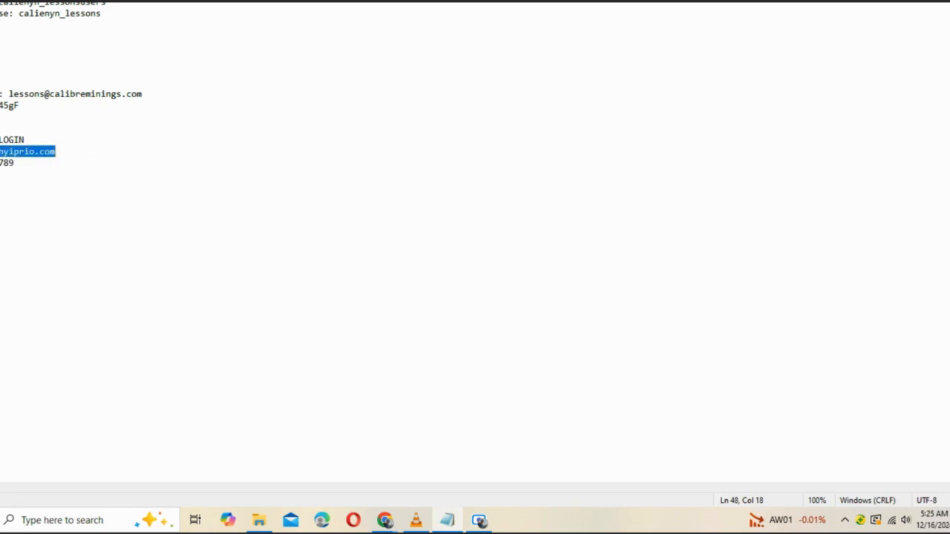
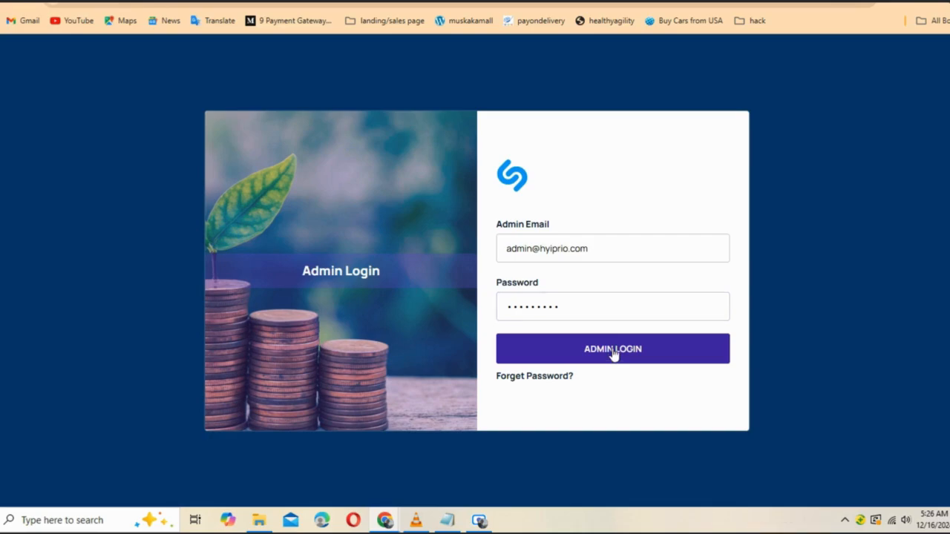
# Log into the admin panel and dismiss the browser's password breach and save-password prompts.
pyautogui.click(613, 355)
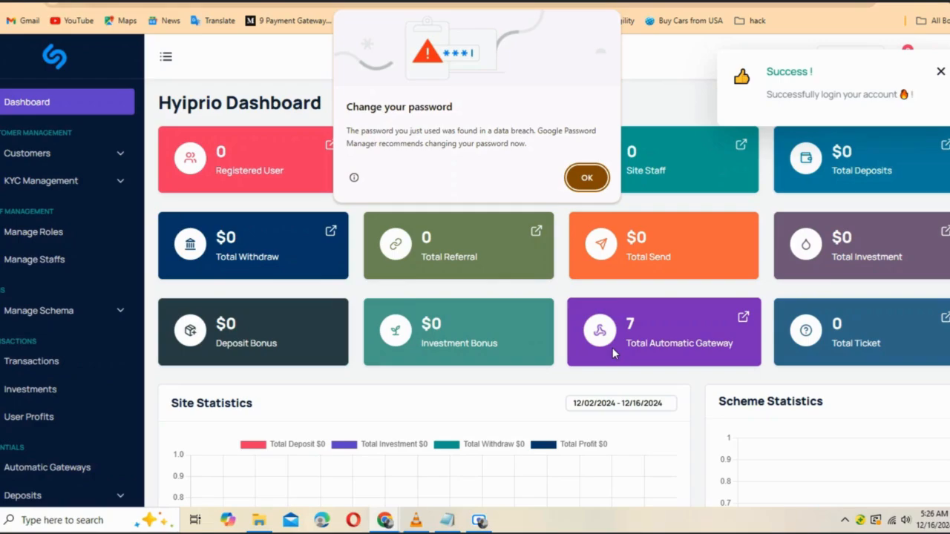
pyautogui.click(586, 178)
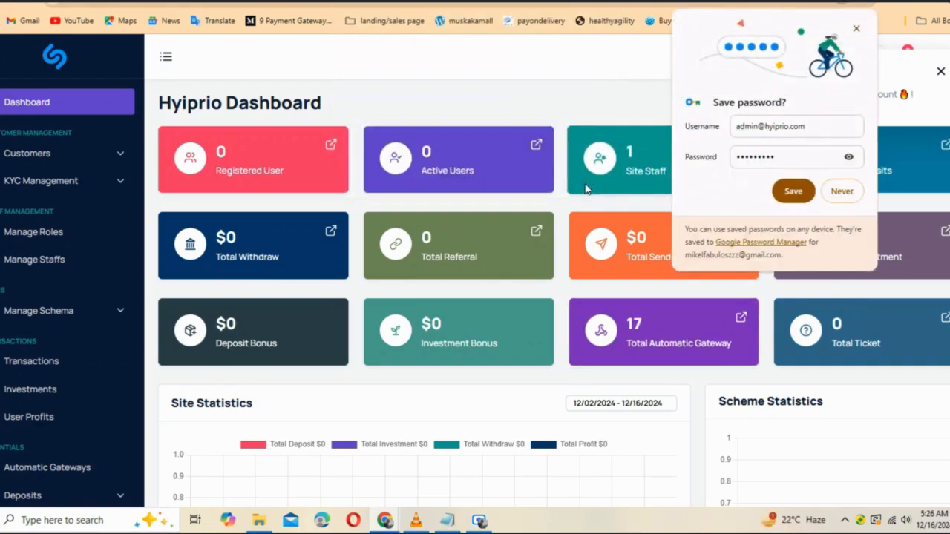
pyautogui.click(855, 30)
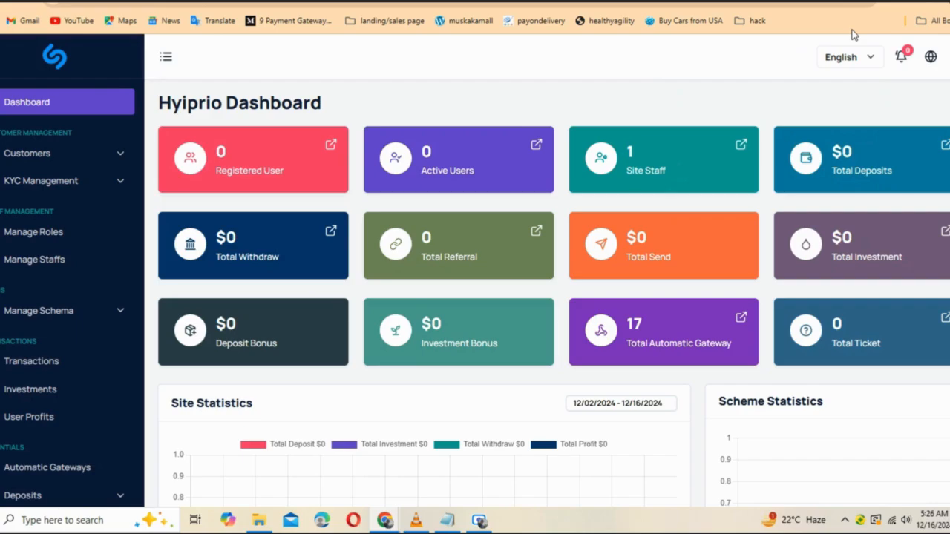
pyautogui.scroll(-6, 549, 297)
pyautogui.scroll(6, 549, 297)
pyautogui.click(841, 59)
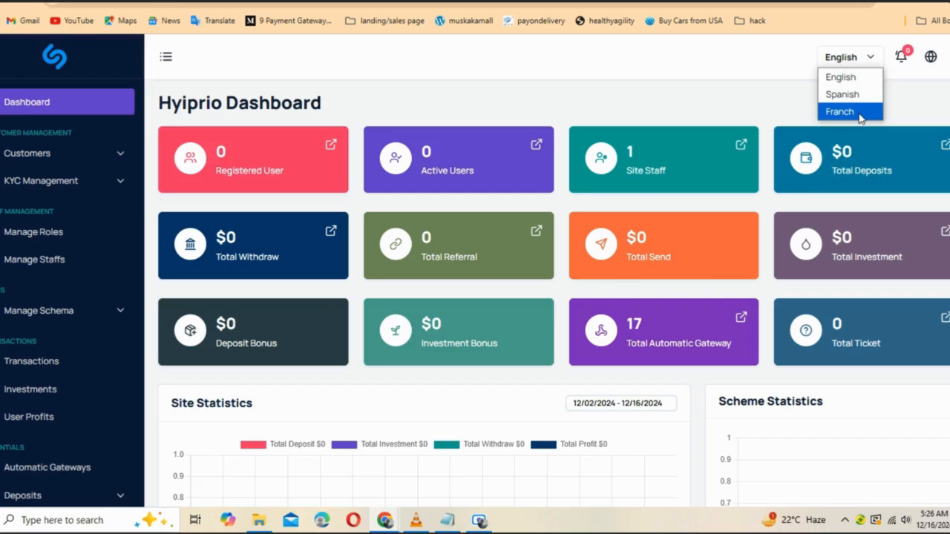
pyautogui.click(736, 93)
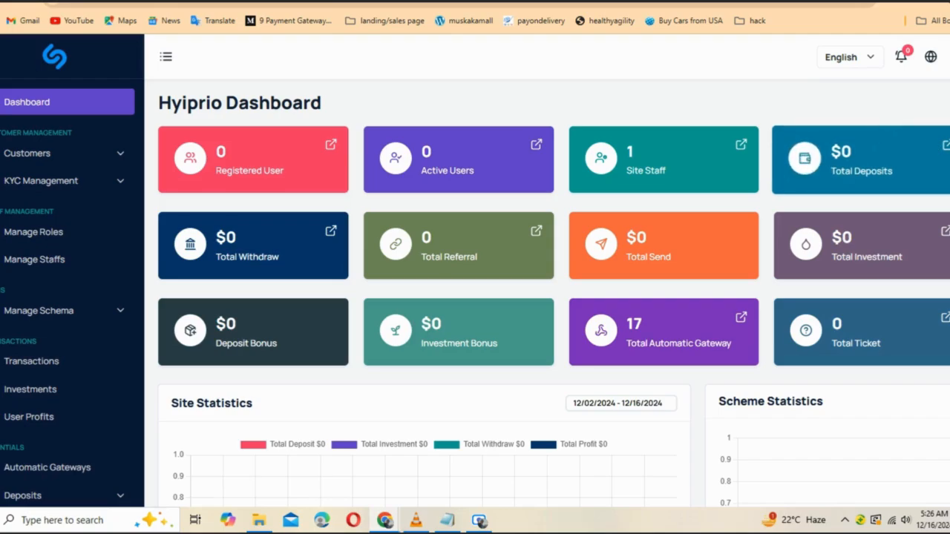
pyautogui.scroll(-3, 853, 164)
pyautogui.scroll(4, 554, 295)
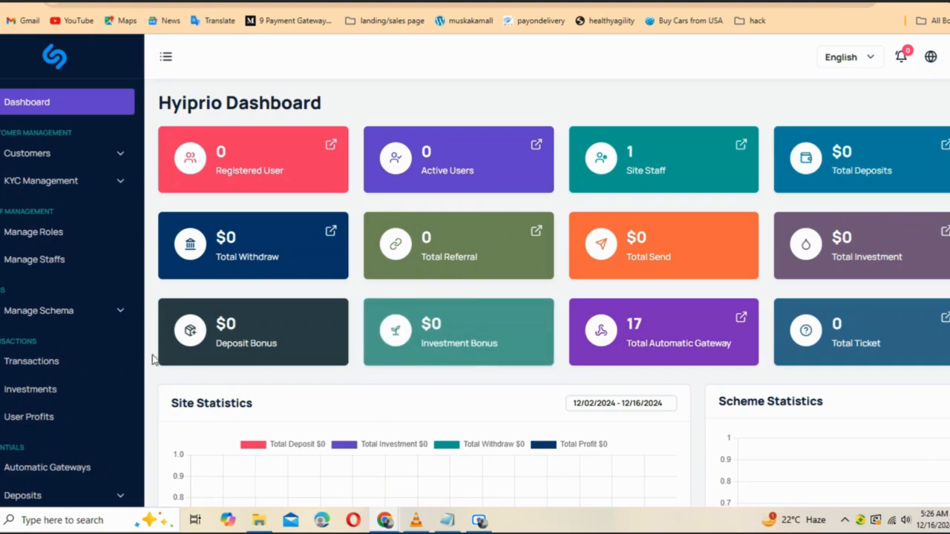
# Open the Site Settings page from the Settings section.
pyautogui.scroll(-5, 134, 344)
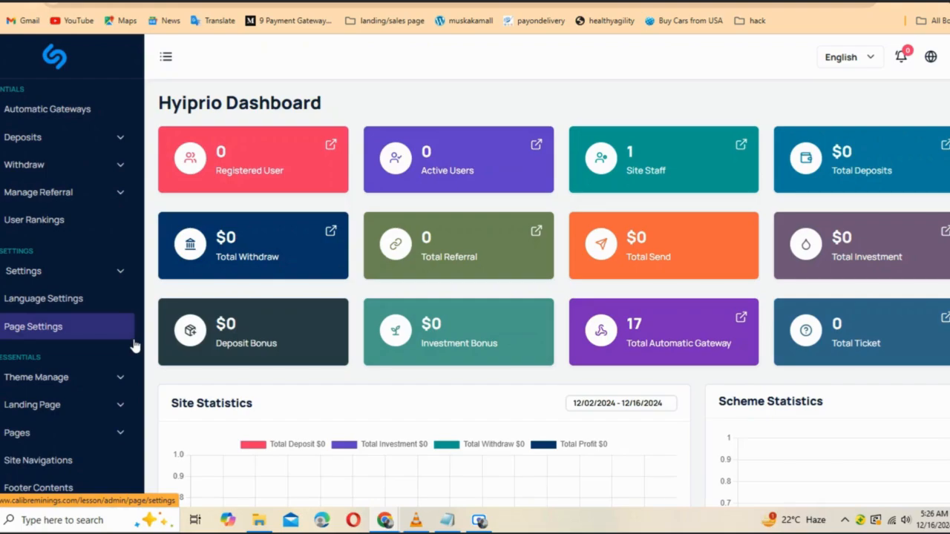
pyautogui.click(120, 274)
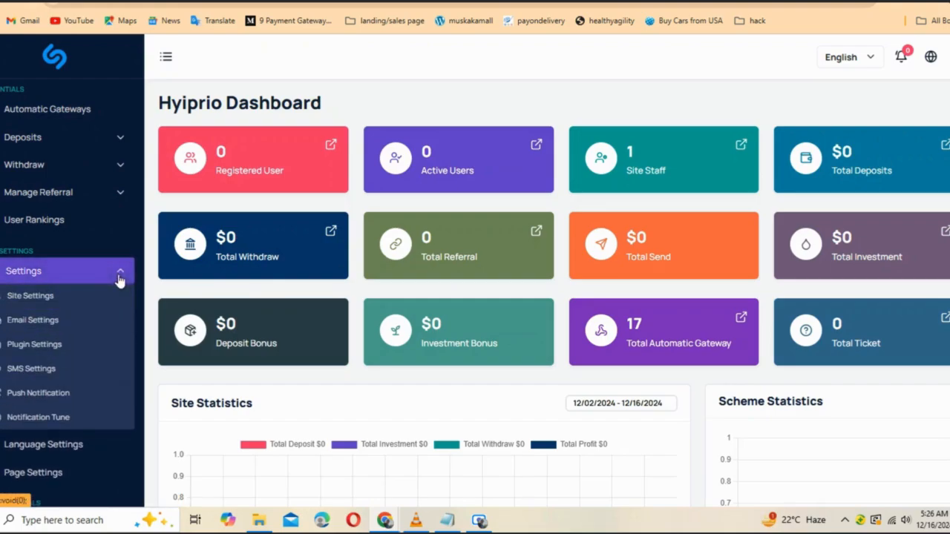
pyautogui.click(43, 297)
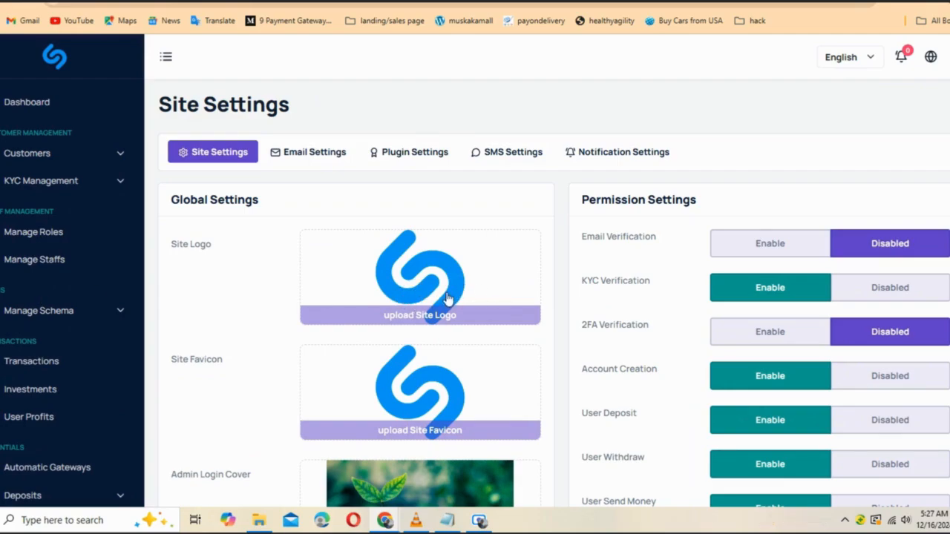
# Upload logonow (1) from Downloads as the site logo, finding it by searching for logo.
pyautogui.scroll(-2, 524, 229)
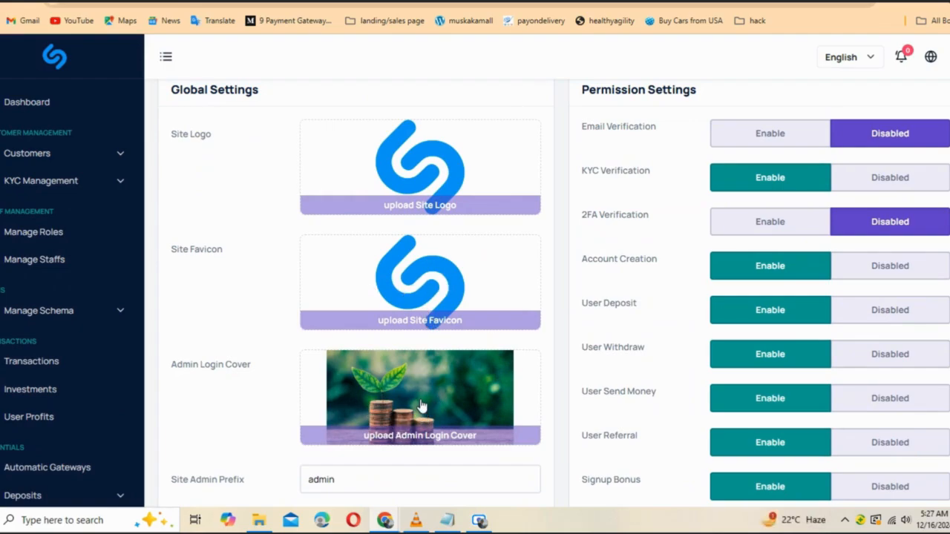
pyautogui.scroll(-10, 475, 296)
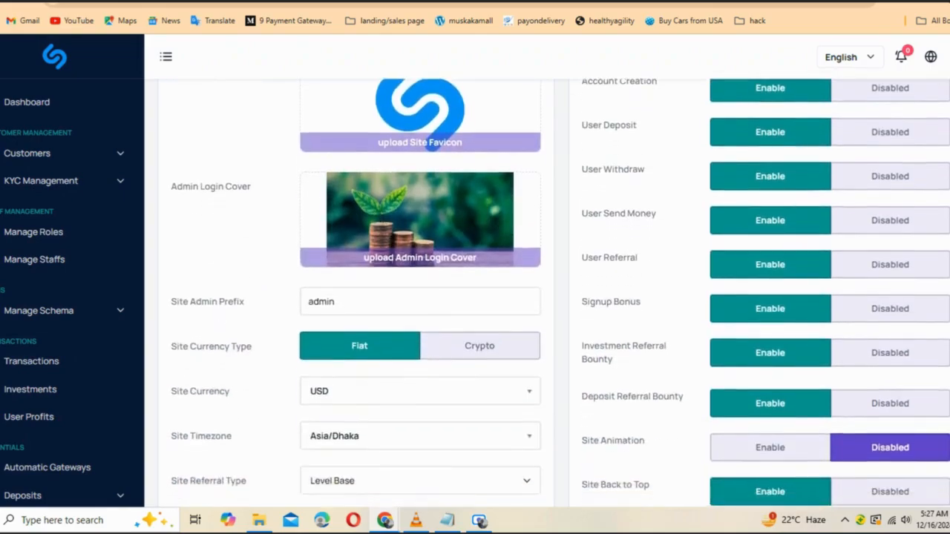
pyautogui.scroll(12, 425, 274)
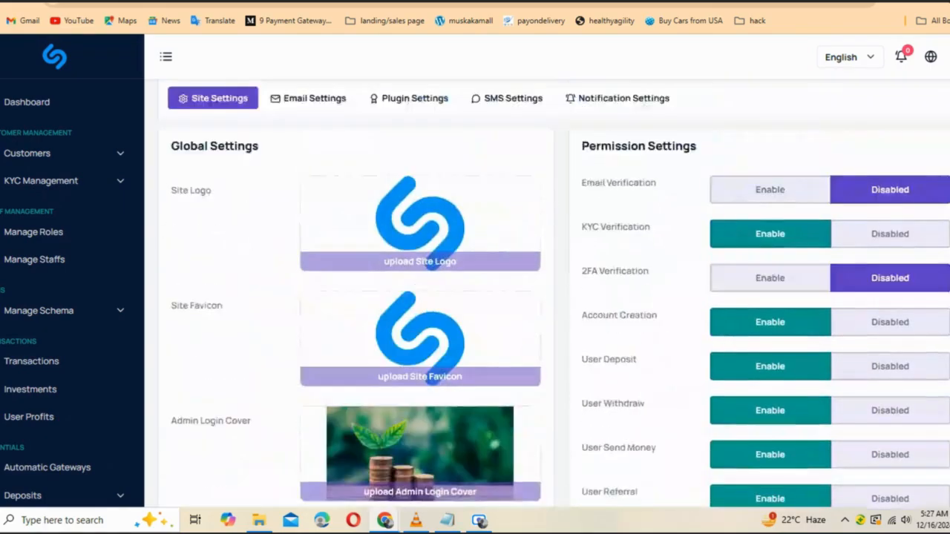
pyautogui.click(425, 275)
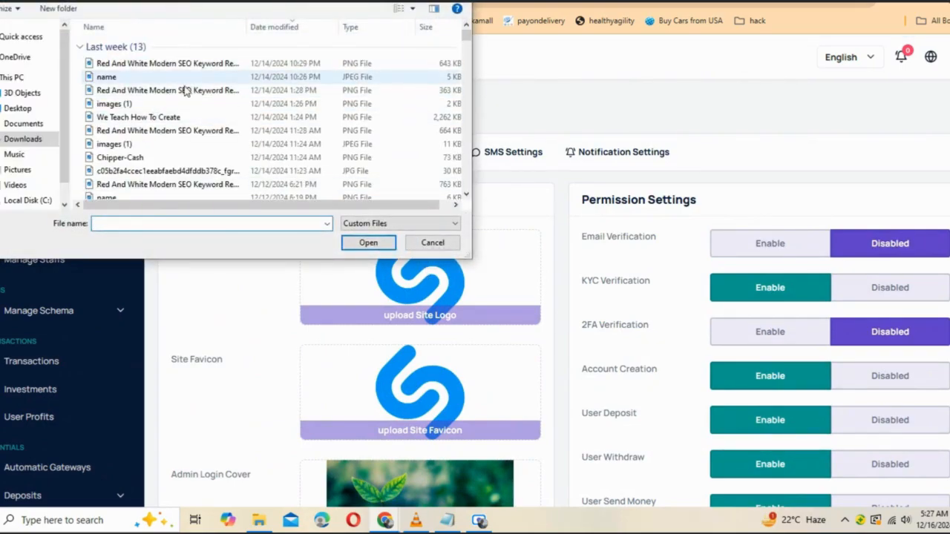
pyautogui.click(399, 1)
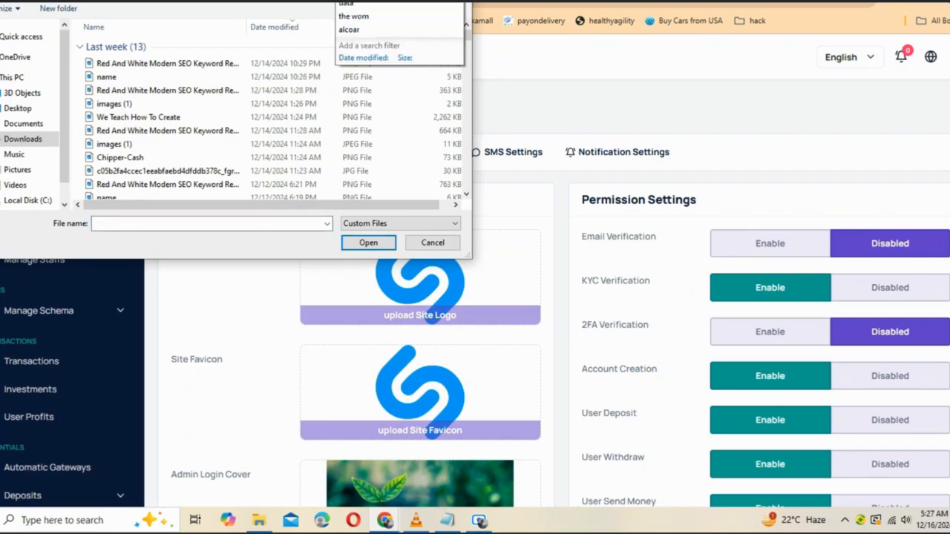
pyautogui.press('Escape')
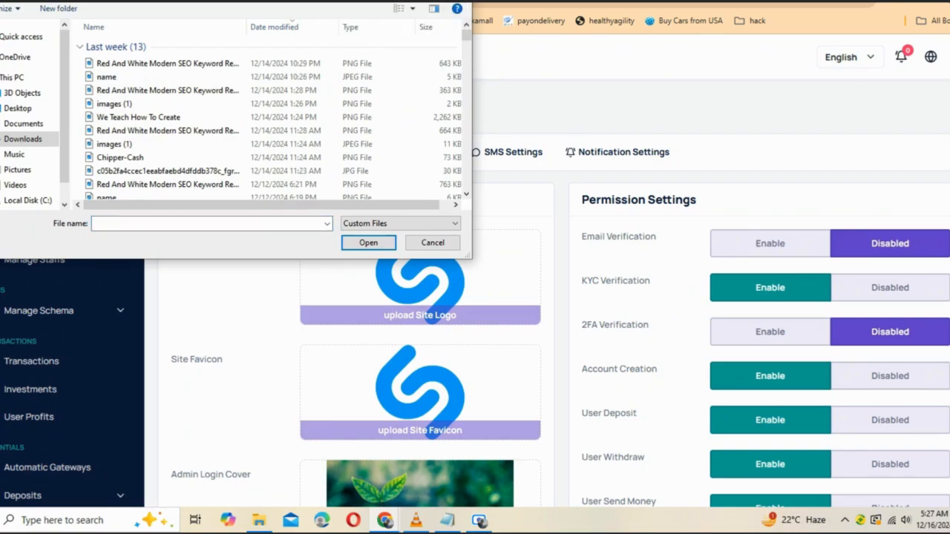
pyautogui.write('cal')
pyautogui.press('BackSpace')
pyautogui.press('BackSpace')
pyautogui.press('BackSpace')
pyautogui.write('logo')
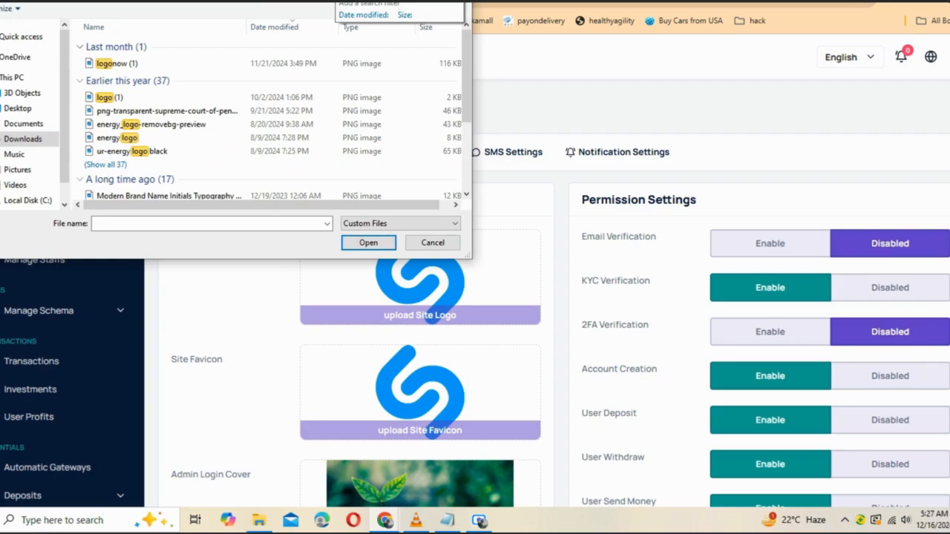
pyautogui.click(102, 64)
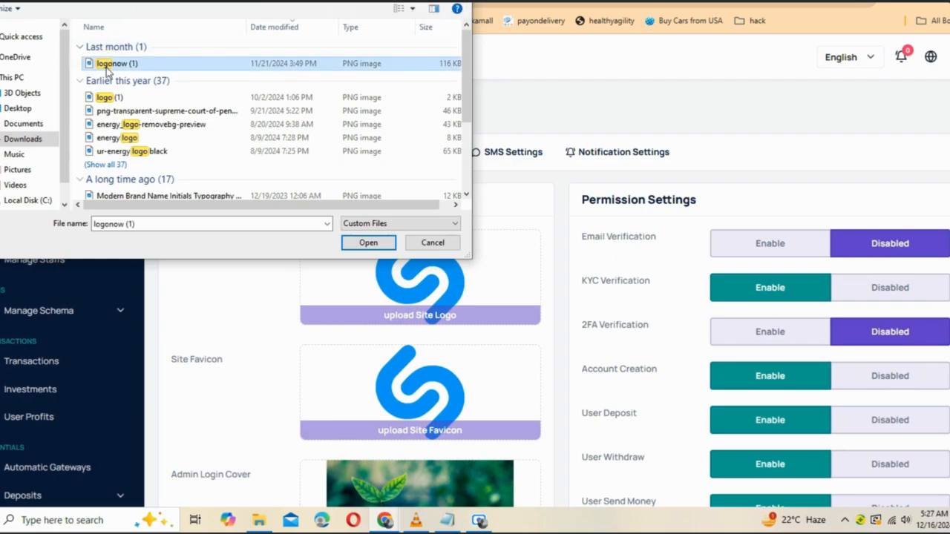
pyautogui.click(368, 243)
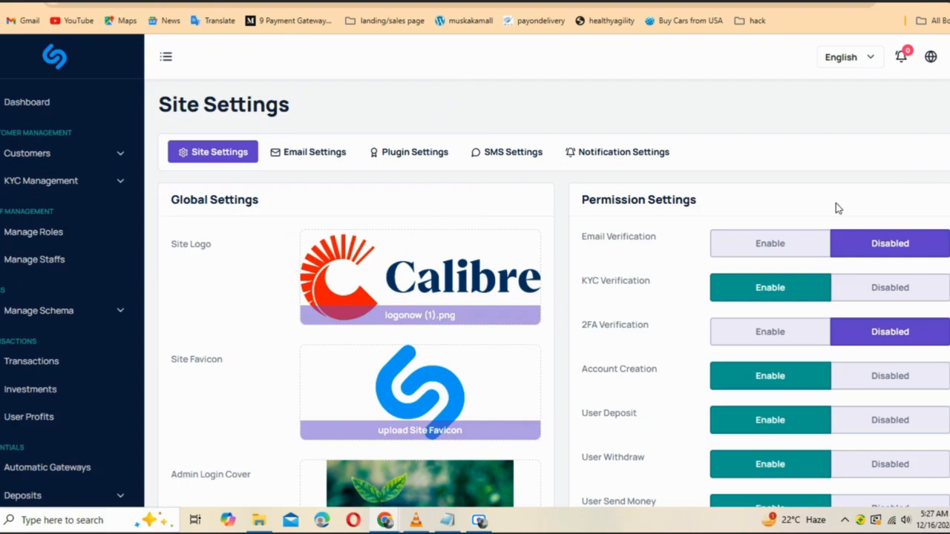
# Upload the same logonow (1) image as the site favicon.
pyautogui.click(438, 386)
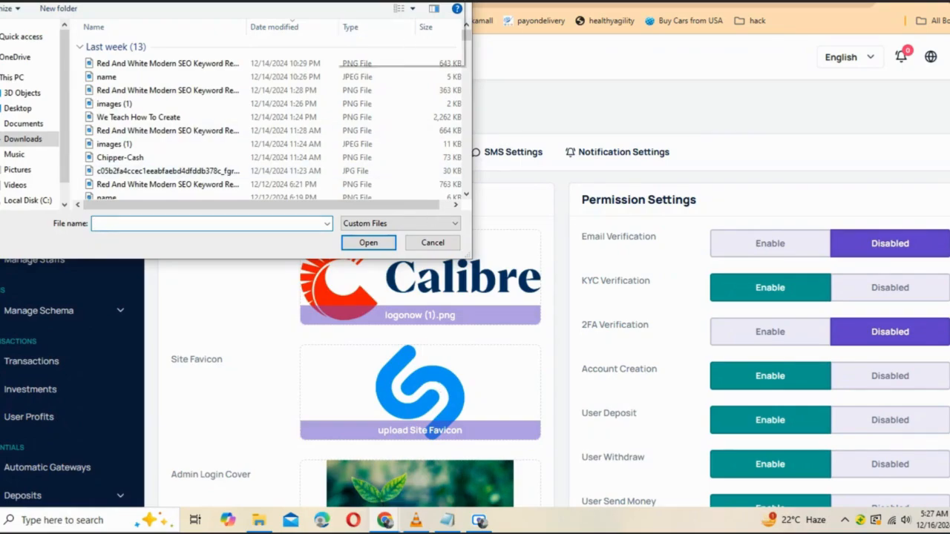
pyautogui.write('logo')
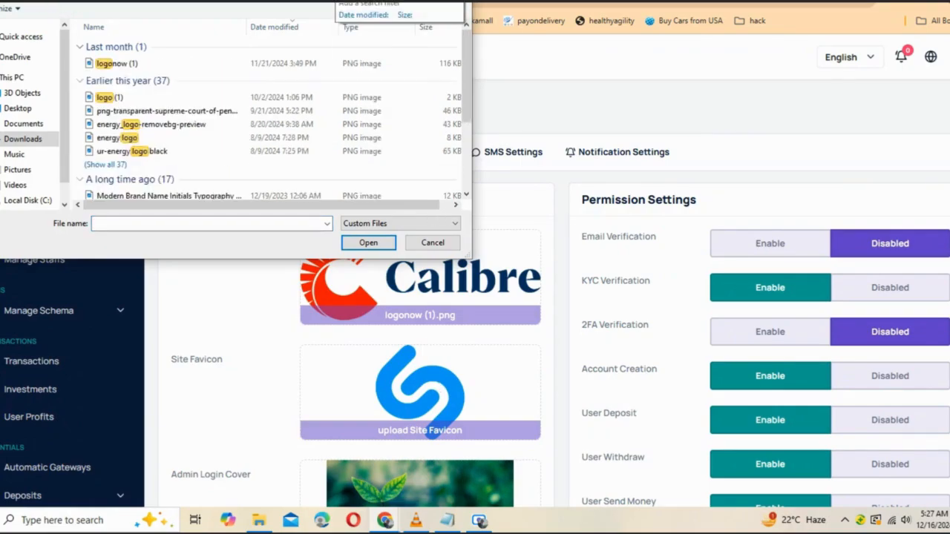
pyautogui.click(152, 67)
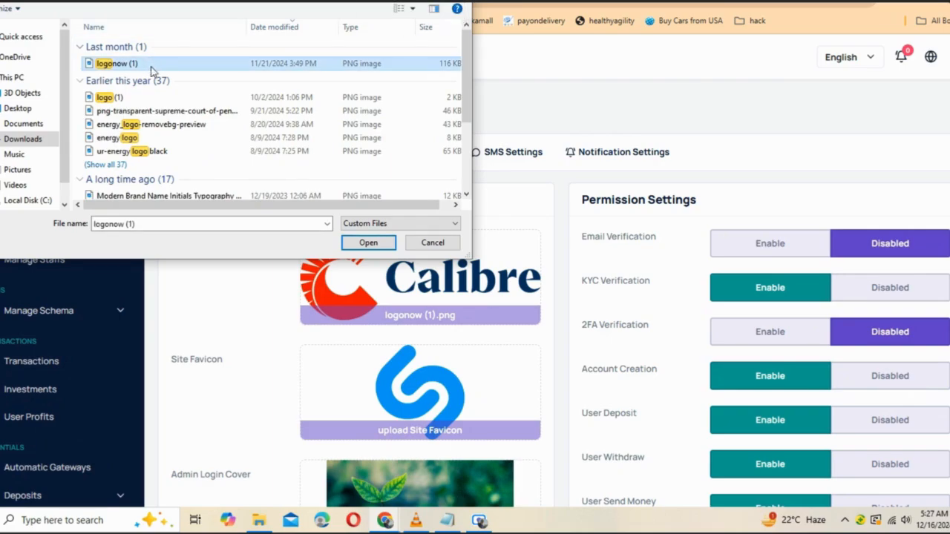
pyautogui.click(369, 243)
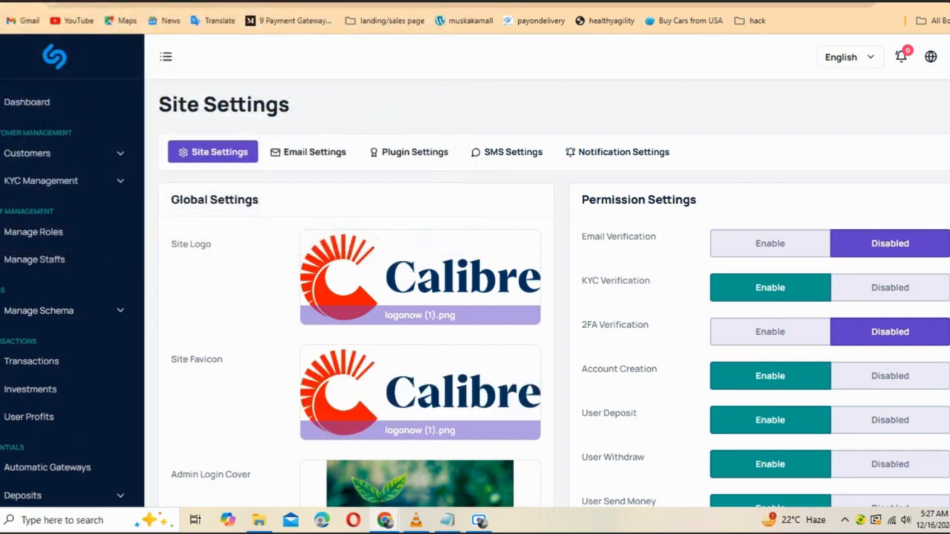
pyautogui.scroll(-5, 549, 292)
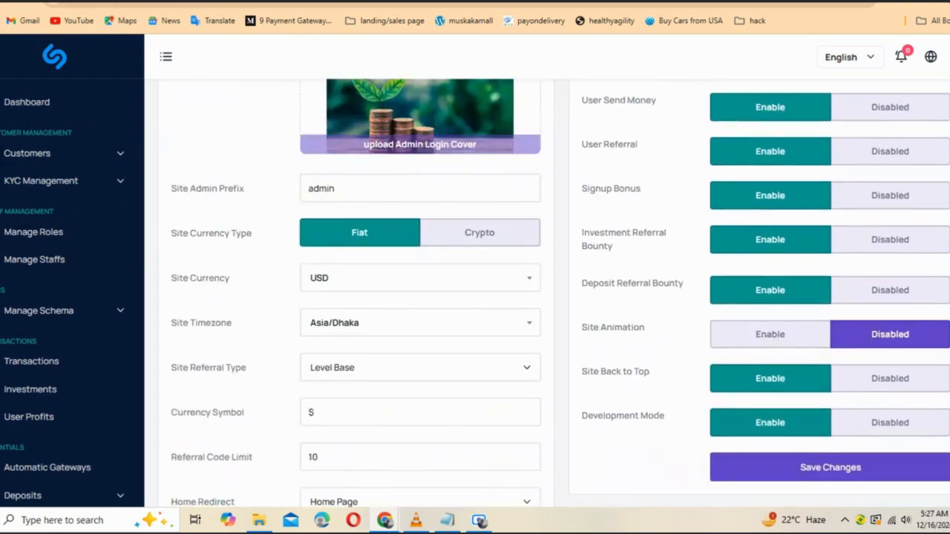
pyautogui.scroll(2, 549, 292)
pyautogui.scroll(-3, 549, 293)
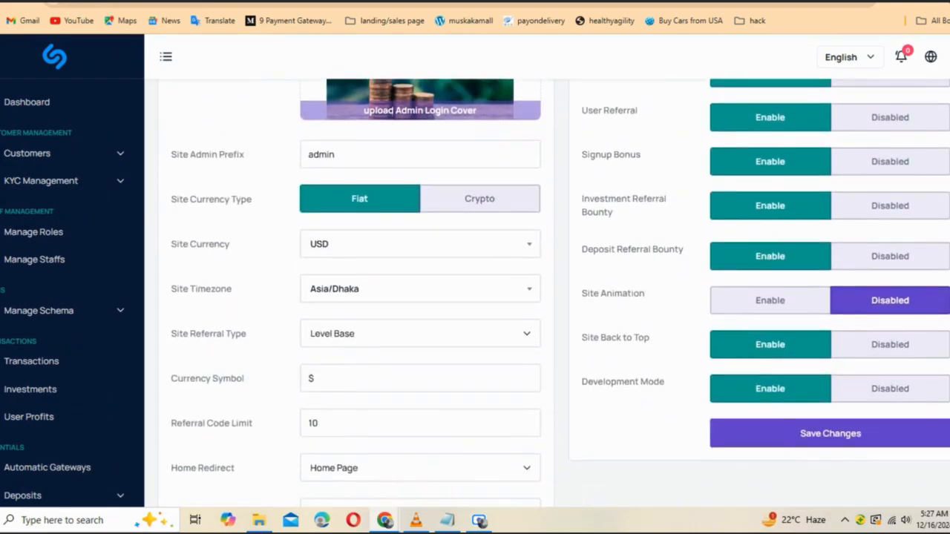
pyautogui.click(378, 155)
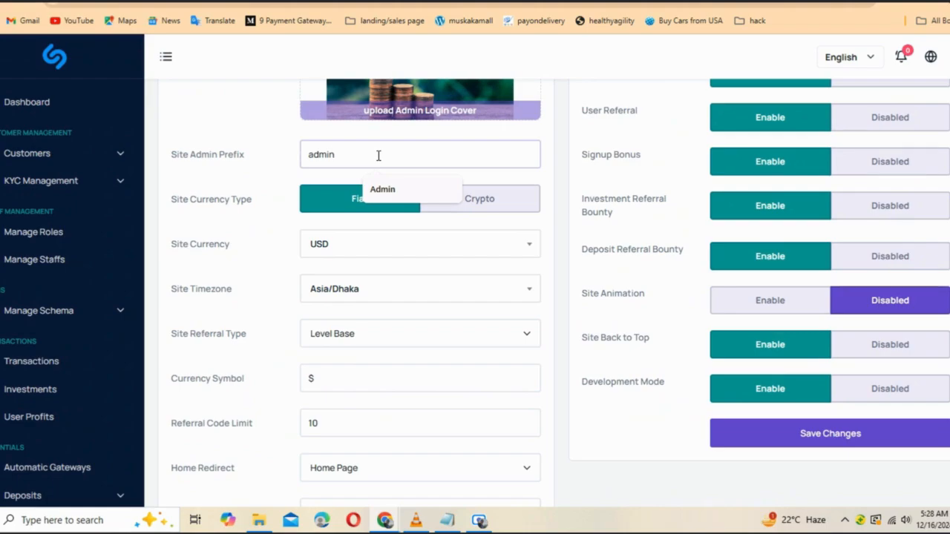
pyautogui.click(371, 225)
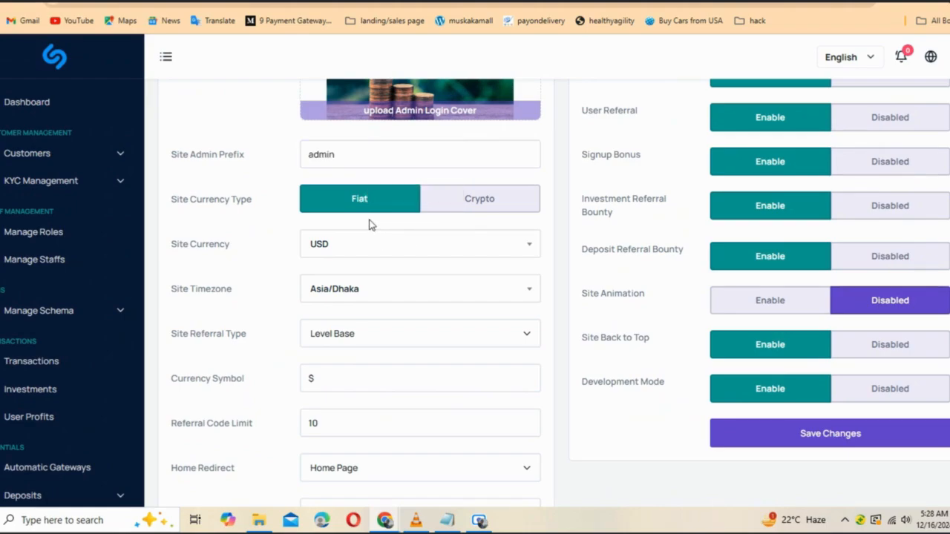
pyautogui.click(490, 205)
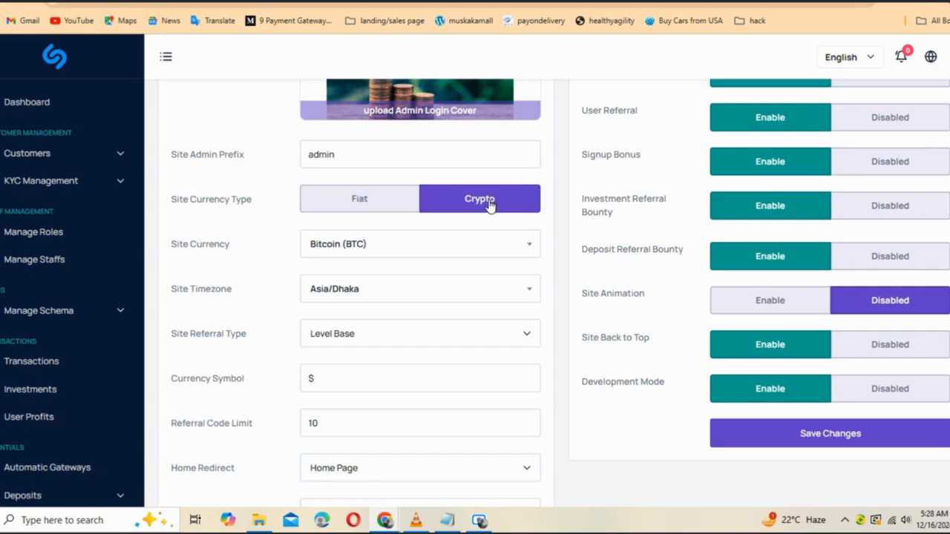
pyautogui.click(508, 245)
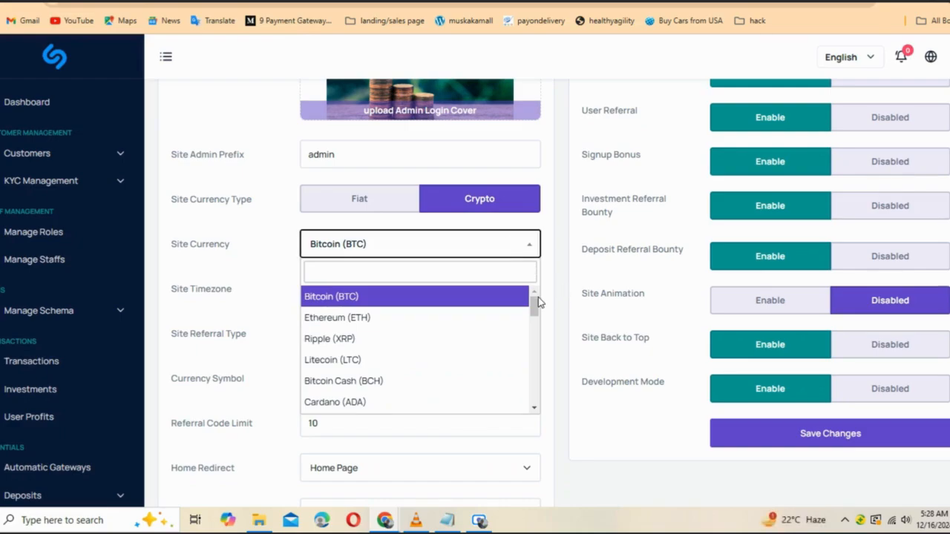
pyautogui.moveTo(535, 301); pyautogui.dragTo(532, 369)
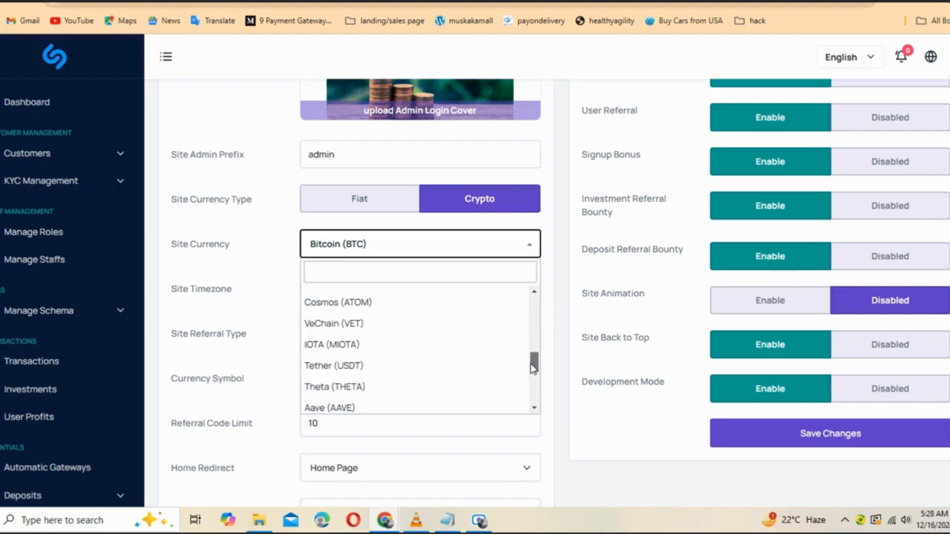
pyautogui.click(338, 366)
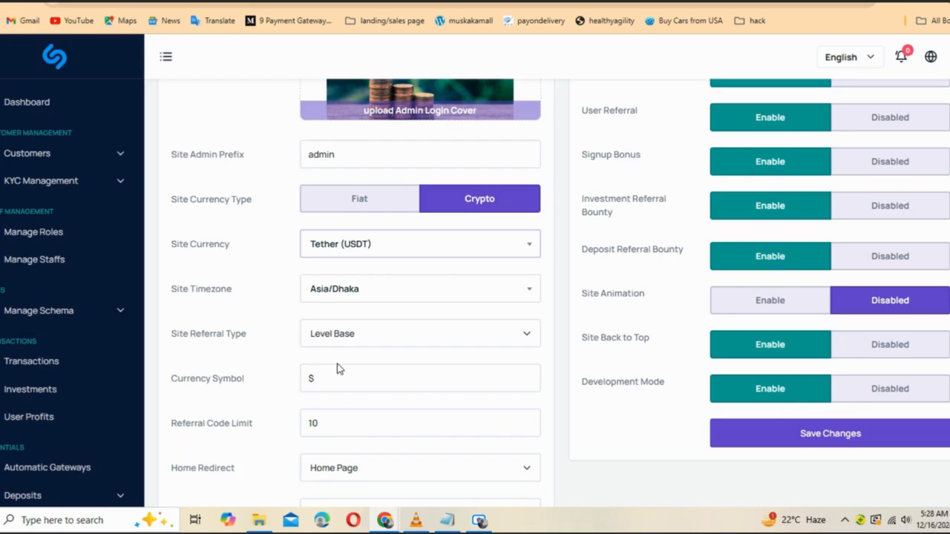
pyautogui.click(362, 201)
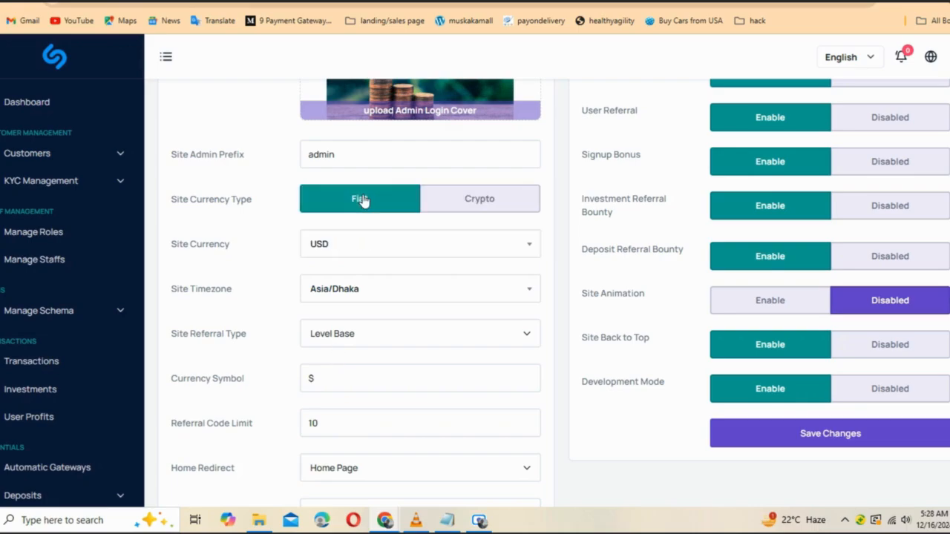
# Set the site timezone to Atlantic Standard Time (America/Port_of_Spain), finding it by searching for spain.
pyautogui.click(435, 254)
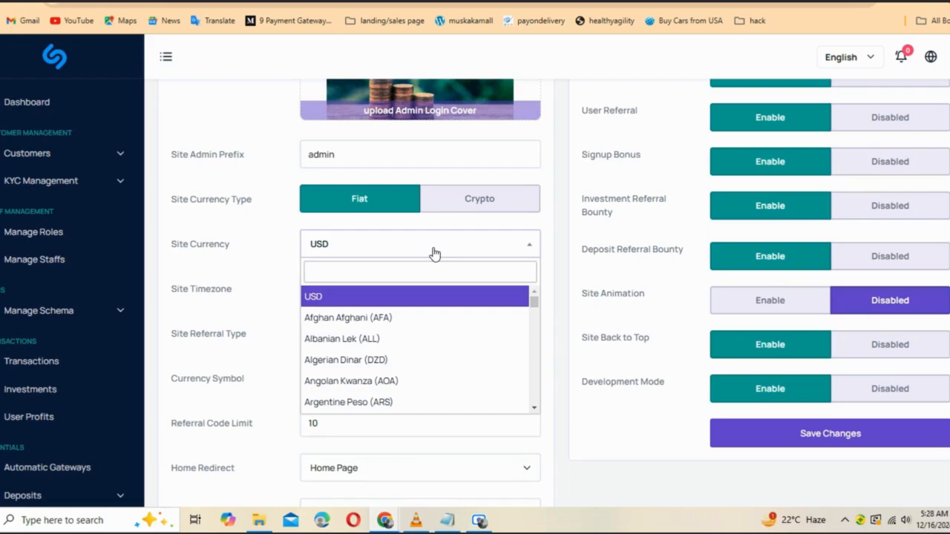
pyautogui.click(435, 254)
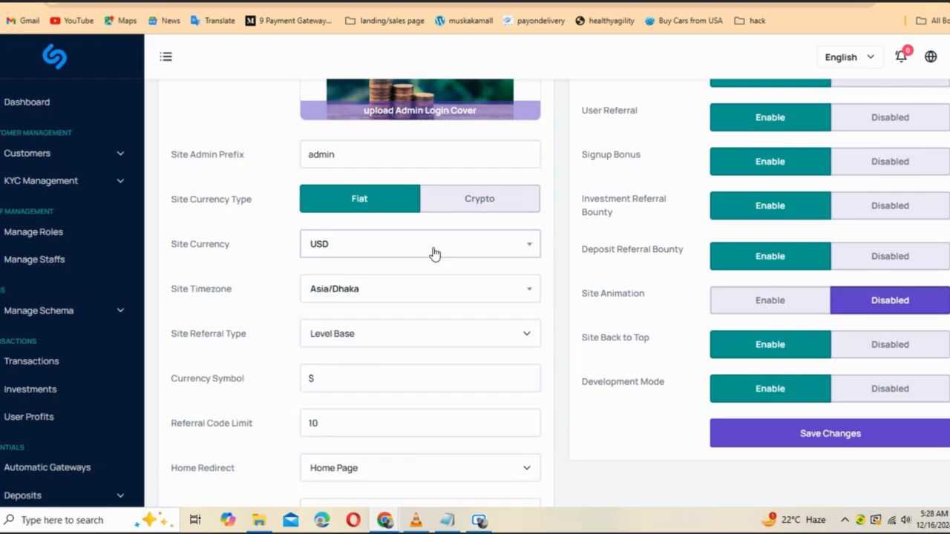
pyautogui.click(509, 297)
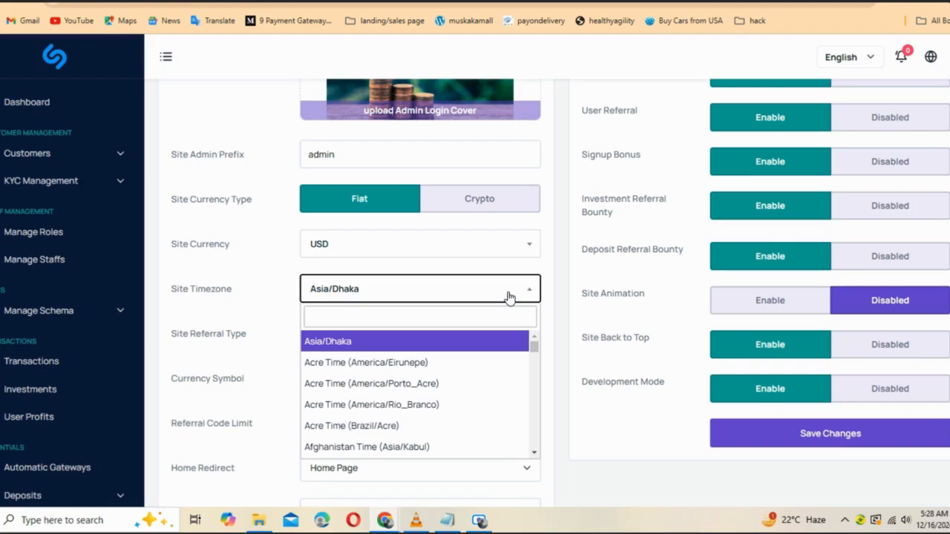
pyautogui.click(467, 321)
pyautogui.write('spain')
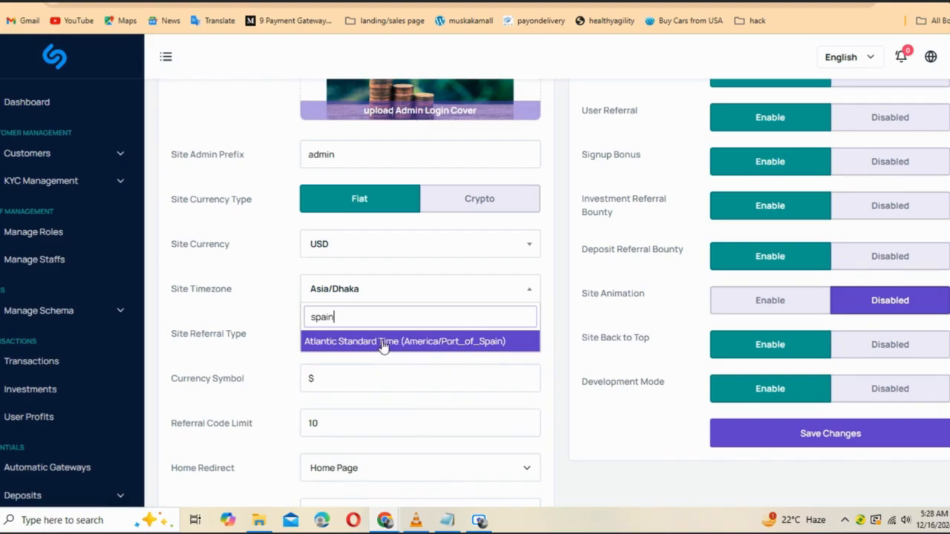
pyautogui.click(488, 343)
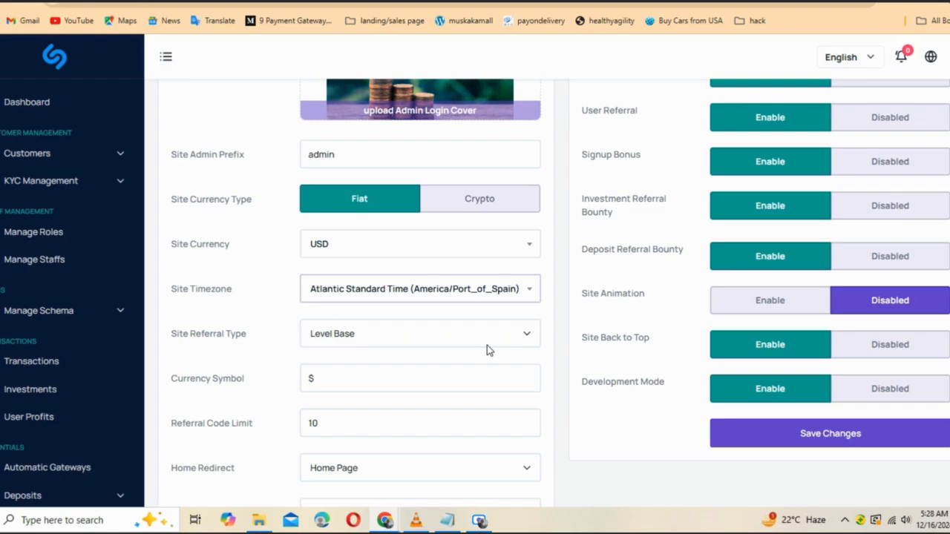
pyautogui.click(487, 344)
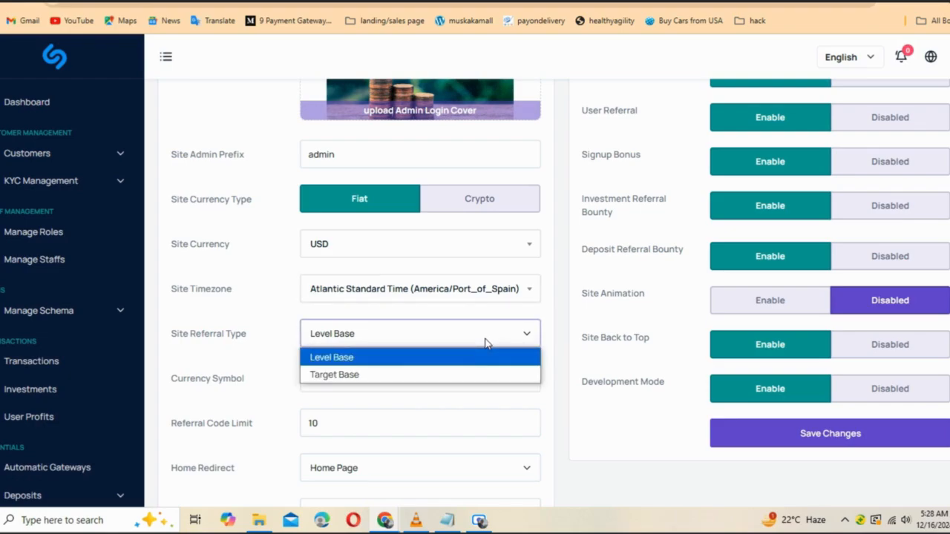
pyautogui.click(413, 360)
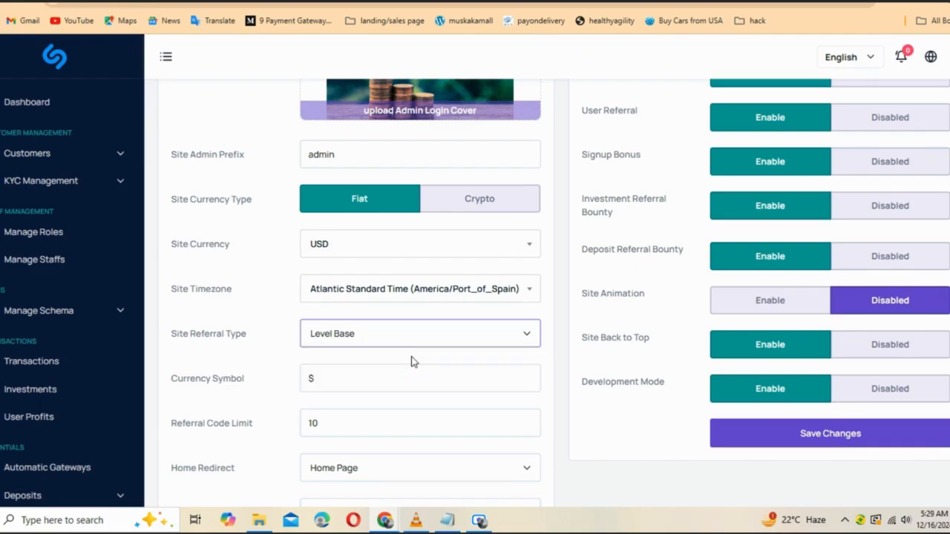
pyautogui.click(378, 376)
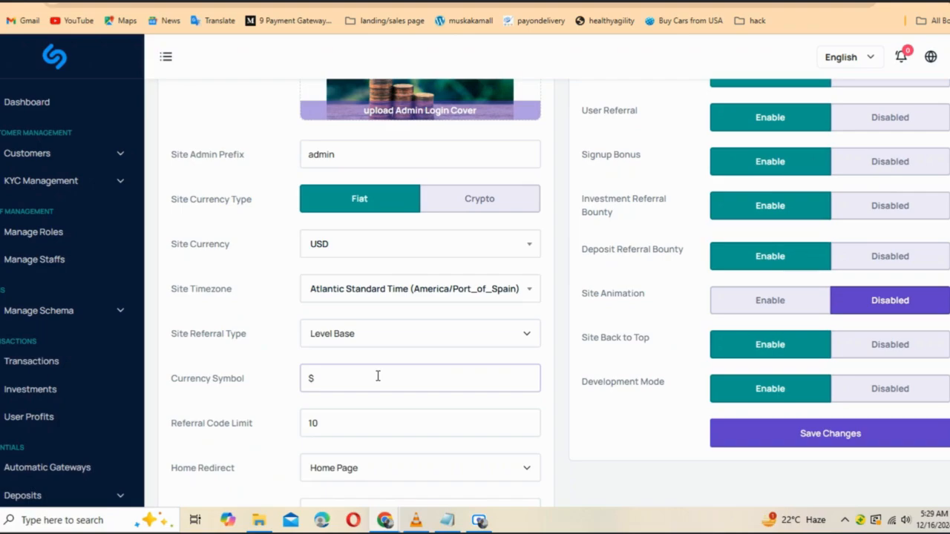
# Set the referral code limit to 5.
pyautogui.click(357, 420)
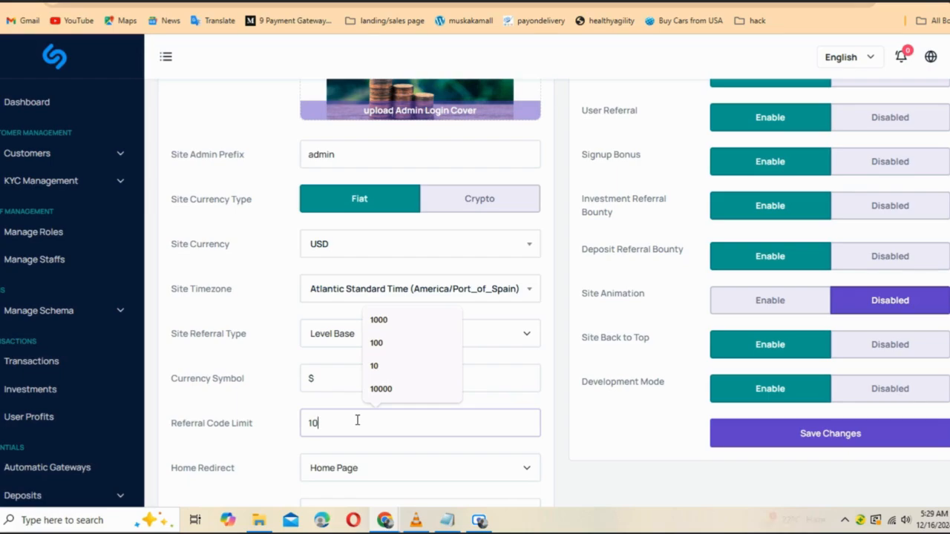
pyautogui.press('BackSpace')
pyautogui.press('BackSpace')
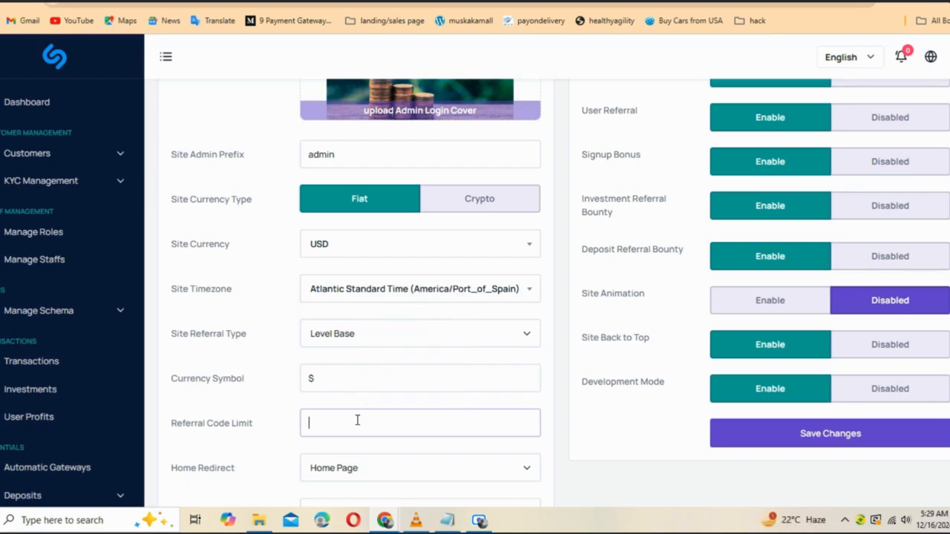
pyautogui.write('5')
pyautogui.press('BackSpace')
pyautogui.write('5')
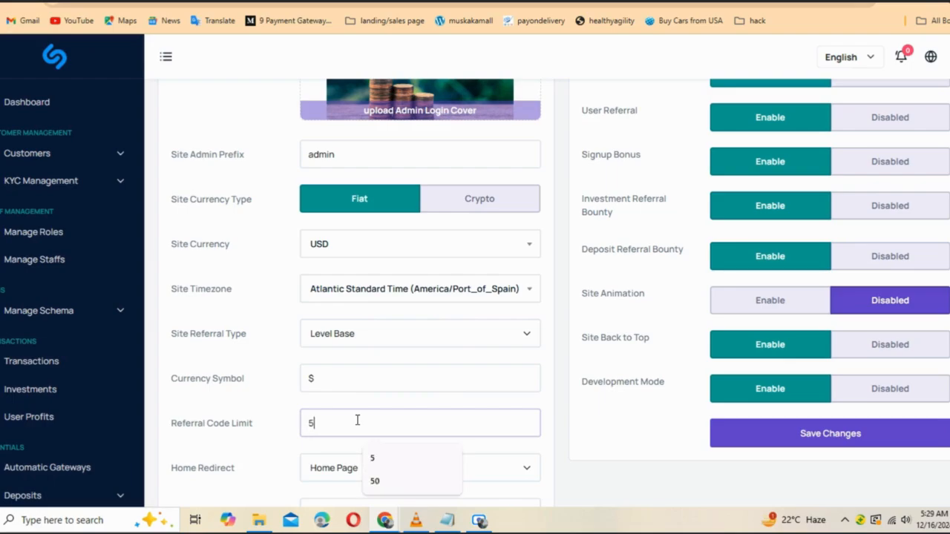
pyautogui.click(572, 448)
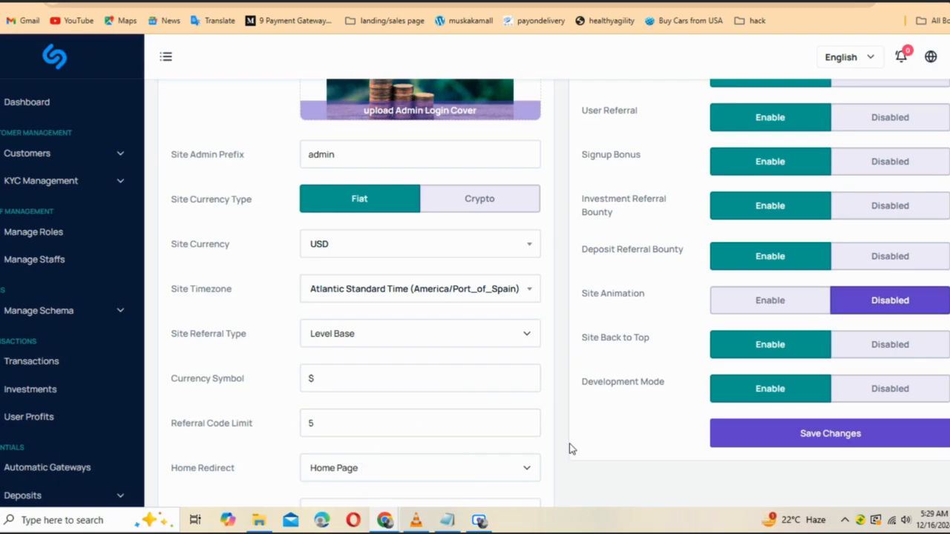
# Change the site title to Lesson.
pyautogui.scroll(-3, 572, 445)
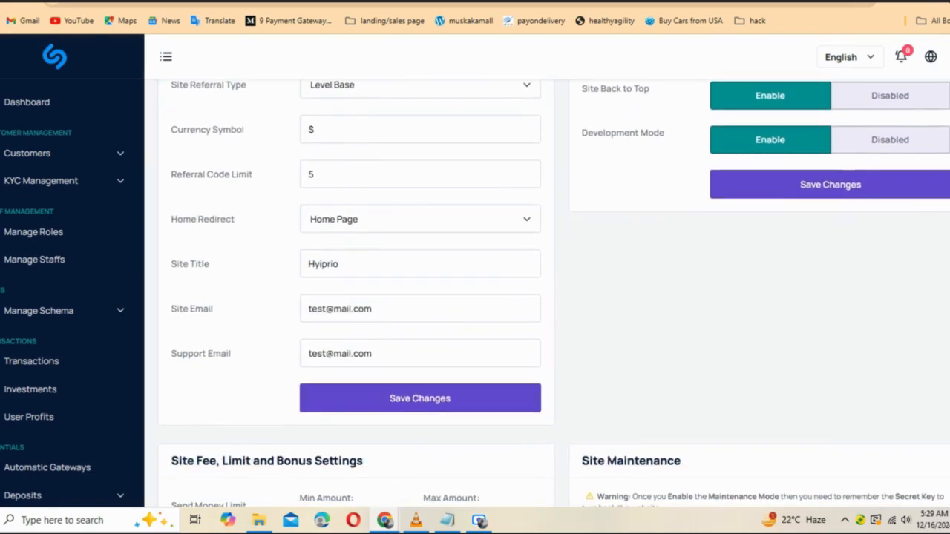
pyautogui.click(403, 226)
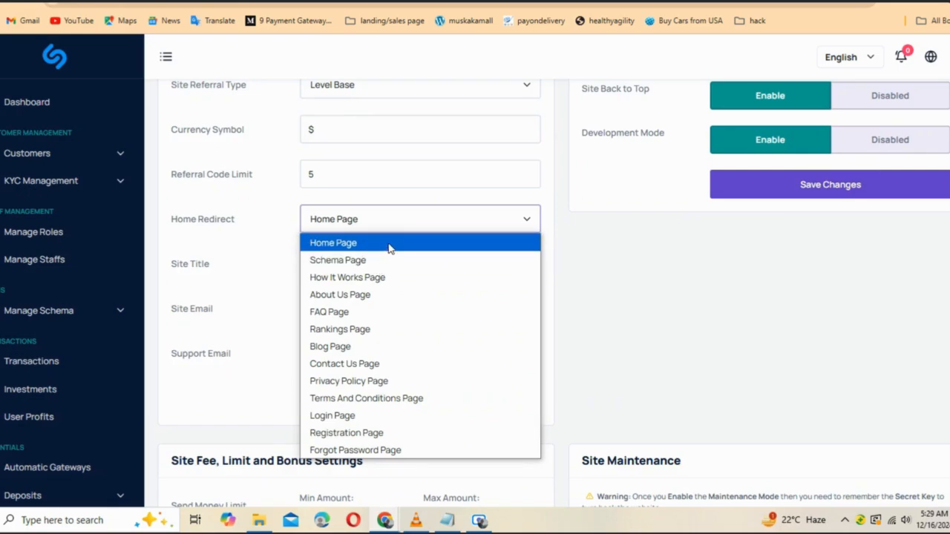
pyautogui.click(412, 222)
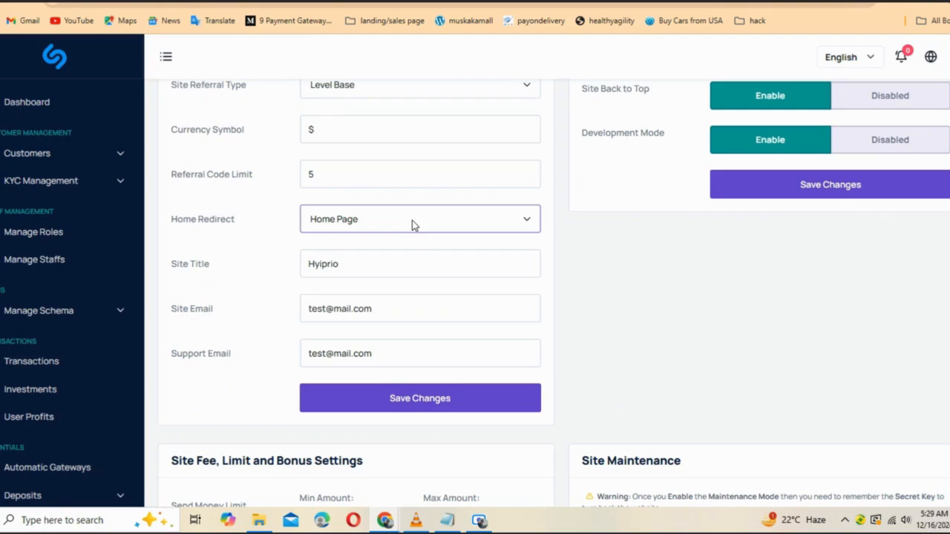
pyautogui.click(417, 265)
pyautogui.press('BackSpace')
pyautogui.press('BackSpace')
pyautogui.press('BackSpace')
pyautogui.press('BackSpace')
pyautogui.press('BackSpace')
pyautogui.press('BackSpace')
pyautogui.press('BackSpace')
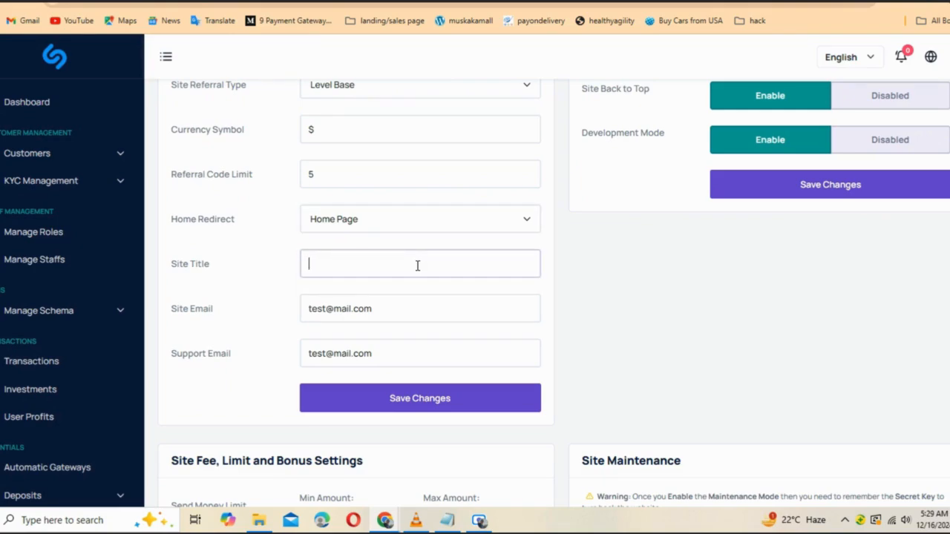
pyautogui.write('Lesson')
# Replace the site email with the new company address and select it for copying.
pyautogui.doubleClick(419, 310)
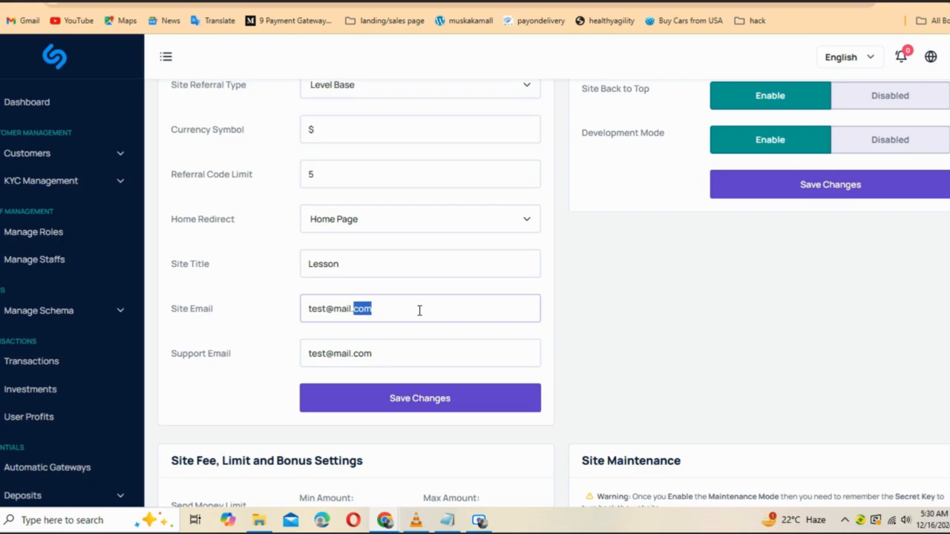
pyautogui.click(419, 310)
pyautogui.press('BackSpace')
pyautogui.press('BackSpace')
pyautogui.press('BackSpace')
pyautogui.press('BackSpace')
pyautogui.press('BackSpace')
pyautogui.press('BackSpace')
pyautogui.press('BackSpace')
pyautogui.press('BackSpace')
pyautogui.press('BackSpace')
pyautogui.press('BackSpace')
pyautogui.press('BackSpace')
pyautogui.press('BackSpace')
pyautogui.press('BackSpace')
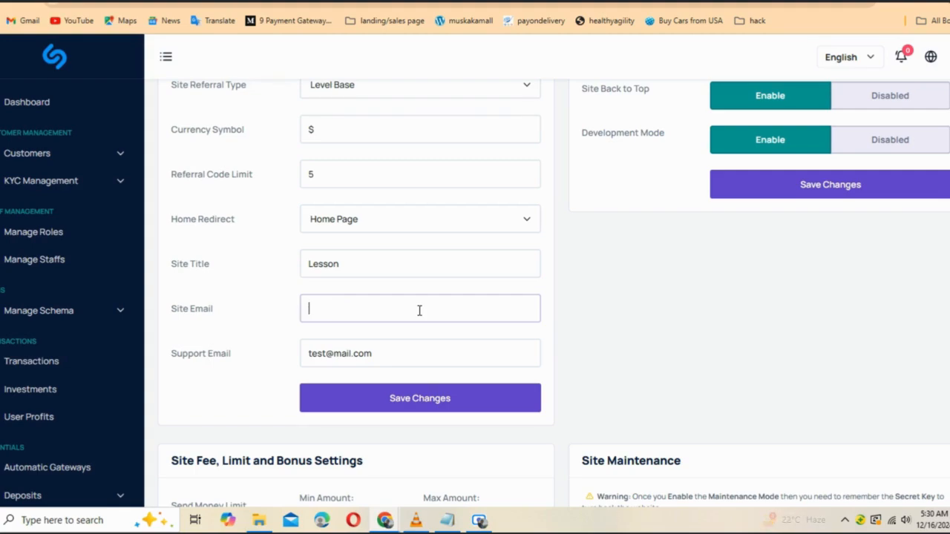
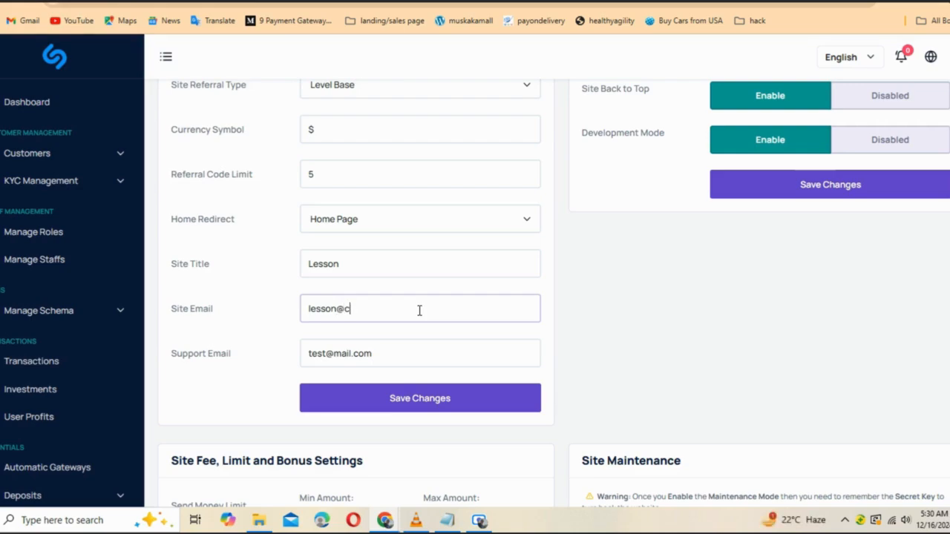
pyautogui.moveTo(426, 310); pyautogui.dragTo(307, 315)
pyautogui.hotkey('ctrl', 'c')
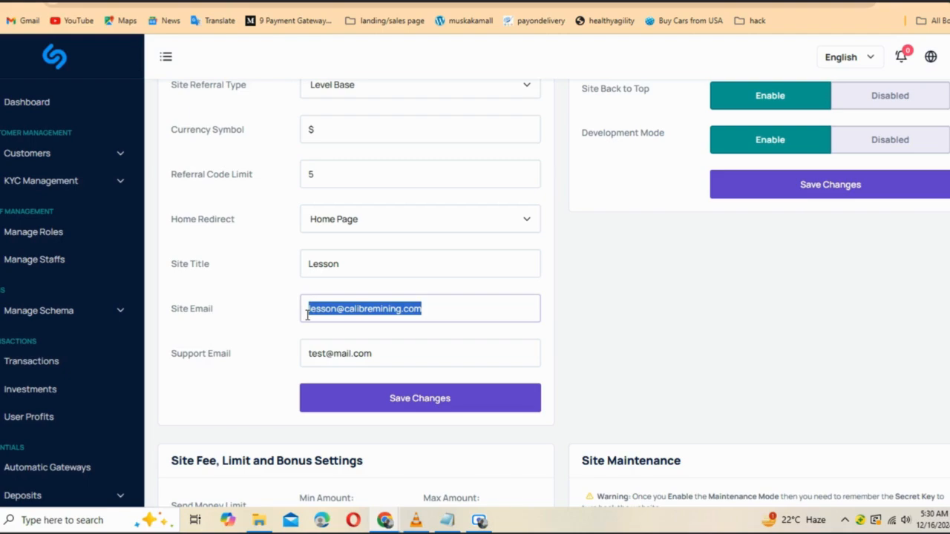
pyautogui.doubleClick(365, 354)
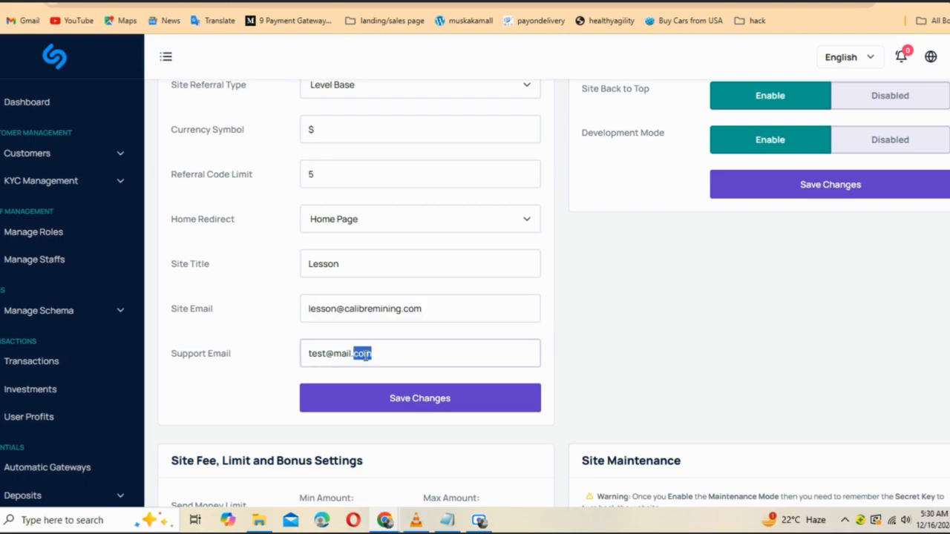
pyautogui.press('BackSpace')
pyautogui.press('BackSpace')
pyautogui.press('BackSpace')
pyautogui.press('BackSpace')
pyautogui.press('BackSpace')
pyautogui.press('BackSpace')
pyautogui.press('BackSpace')
pyautogui.press('BackSpace')
pyautogui.press('BackSpace')
pyautogui.press('BackSpace')
pyautogui.press('BackSpace')
pyautogui.hotkey('ctrl', 'v')
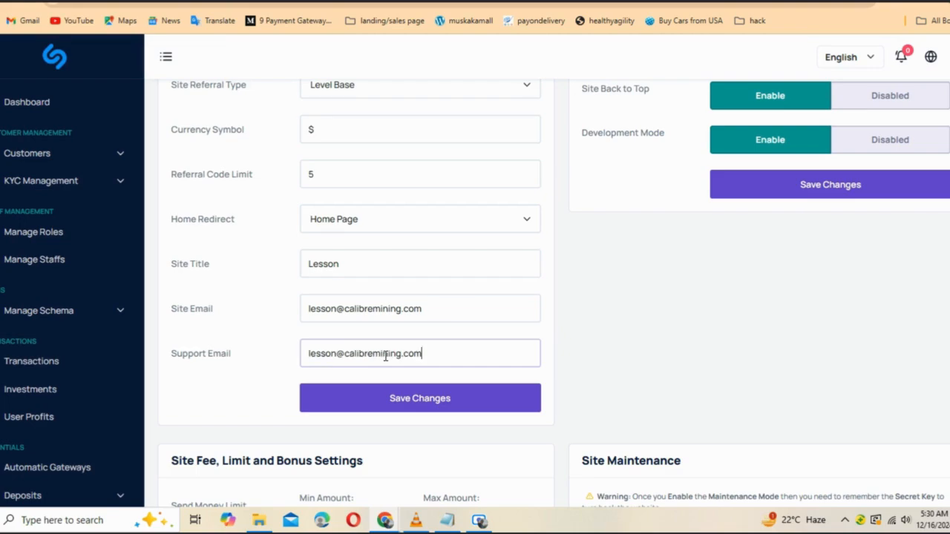
pyautogui.click(336, 355)
pyautogui.press('BackSpace')
pyautogui.press('BackSpace')
pyautogui.press('BackSpace')
pyautogui.press('BackSpace')
pyautogui.press('BackSpace')
pyautogui.press('BackSpace')
pyautogui.write('suppo')
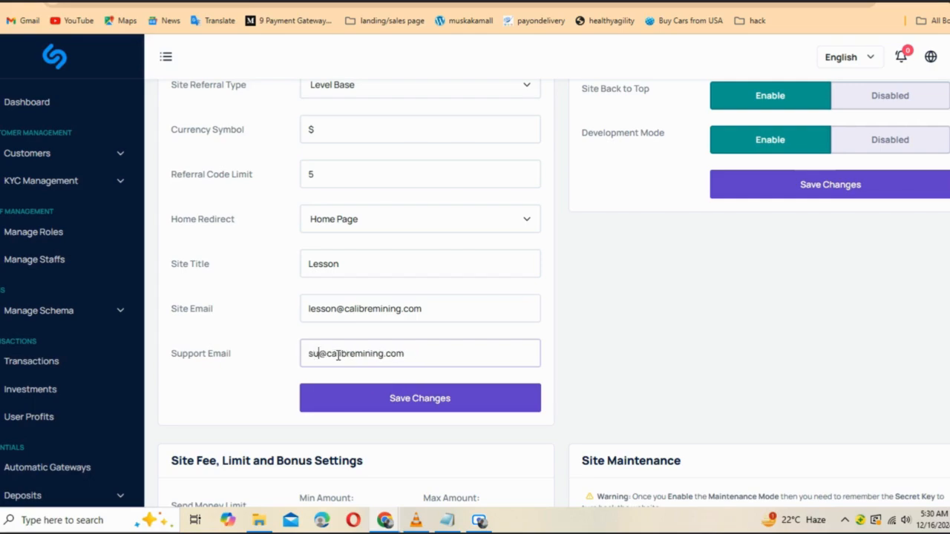
pyautogui.write('rt')
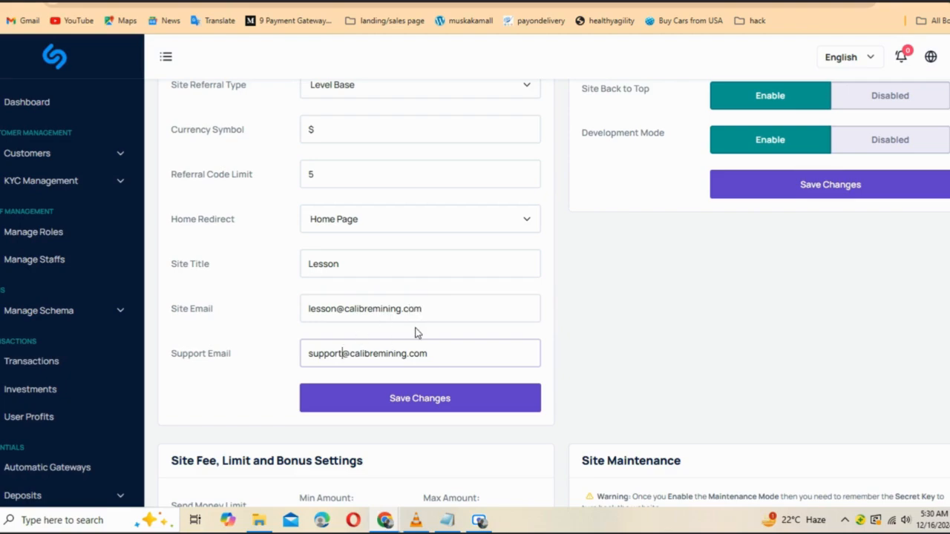
pyautogui.click(431, 407)
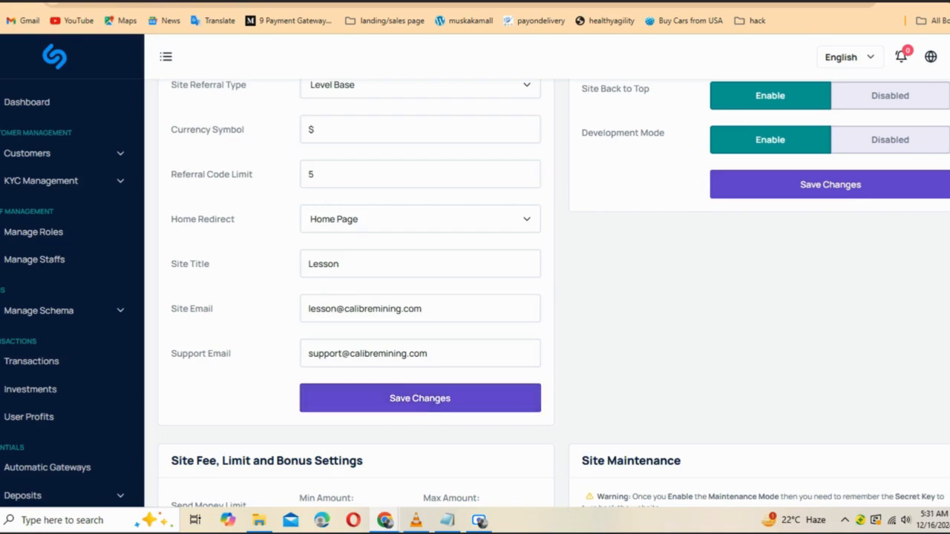
# Set the send money limit to a minimum of 100 and a maximum of 5000000 USD.
pyautogui.scroll(-3, 554, 294)
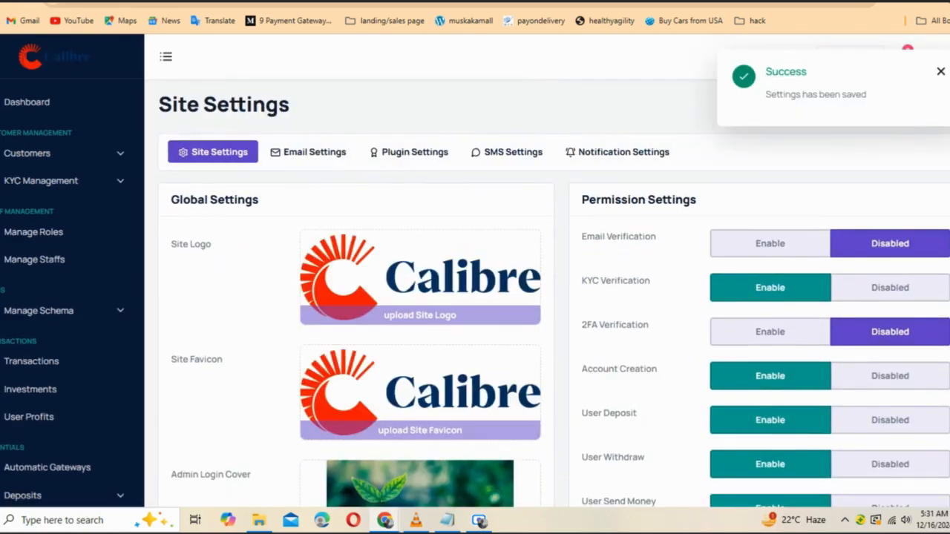
pyautogui.scroll(-9, 554, 294)
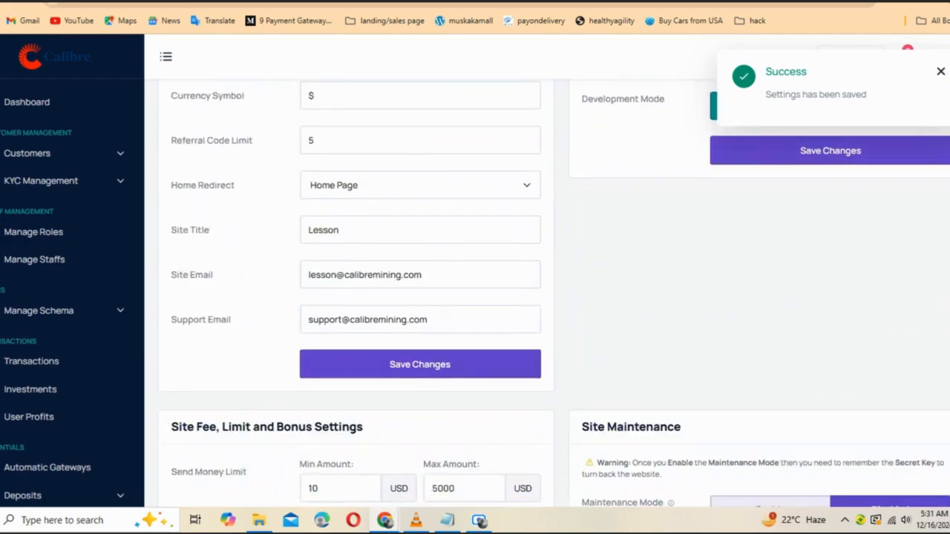
pyautogui.scroll(-5, 554, 292)
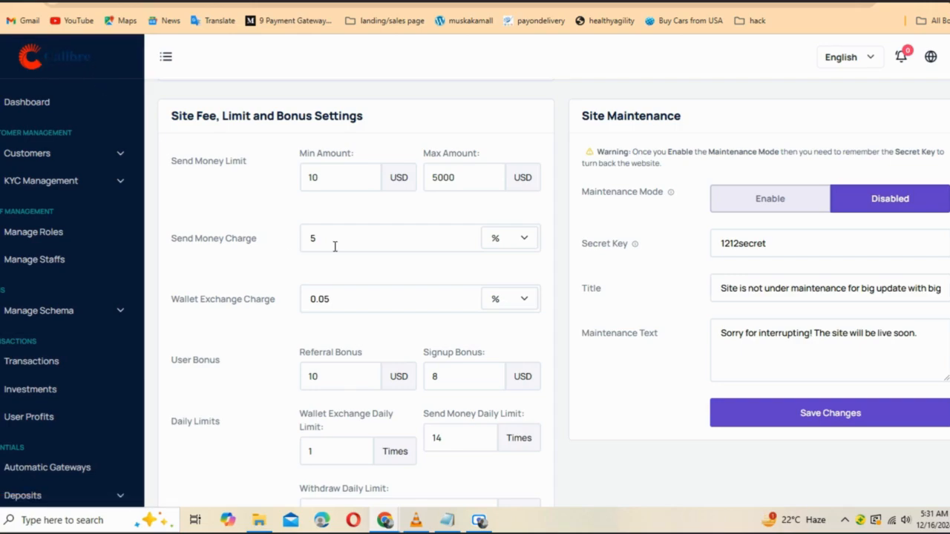
pyautogui.click(350, 176)
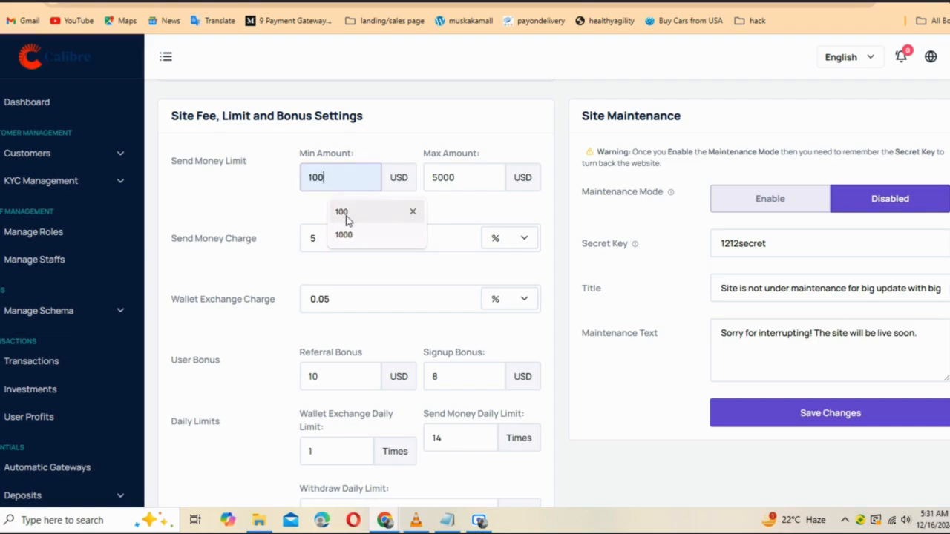
pyautogui.click(346, 215)
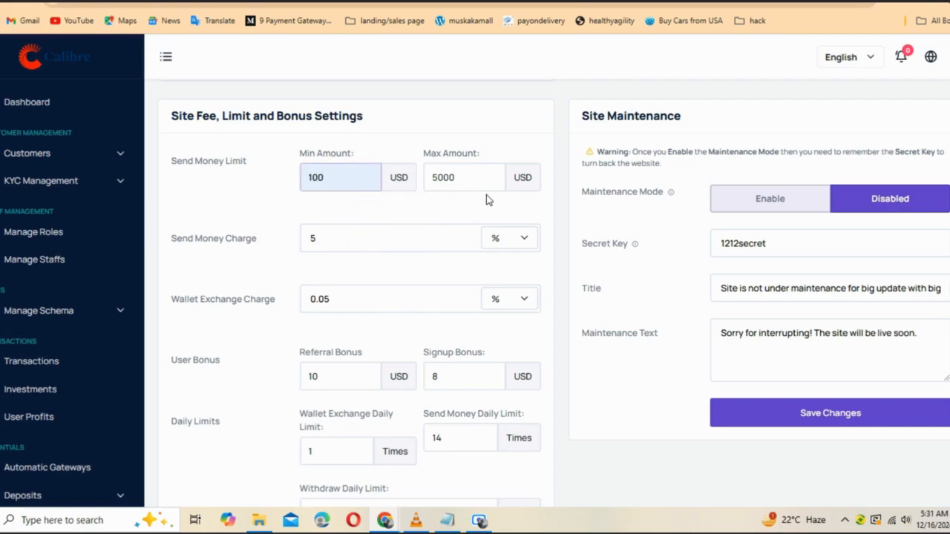
pyautogui.click(477, 178)
pyautogui.write('00')
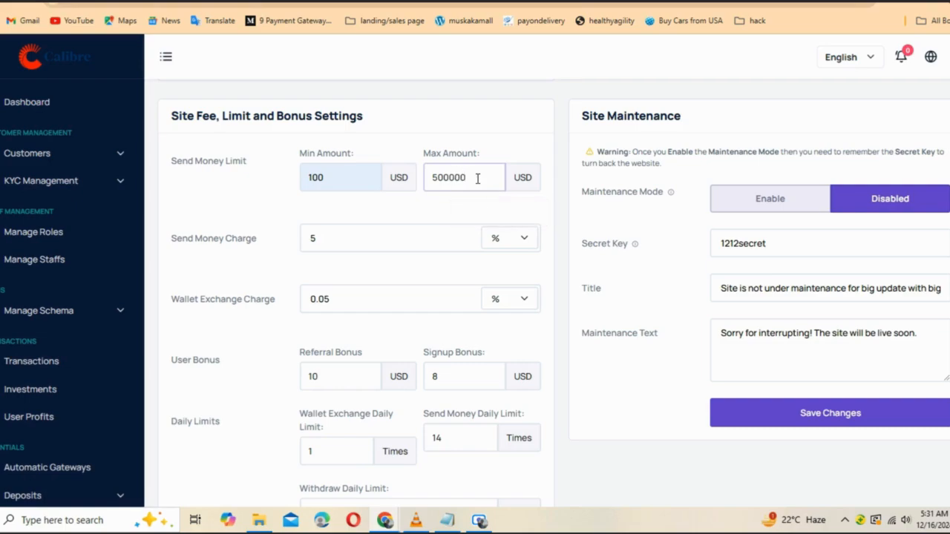
pyautogui.write('0')
# Set both the send money charge and the wallet exchange charge to 0 %.
pyautogui.click(524, 241)
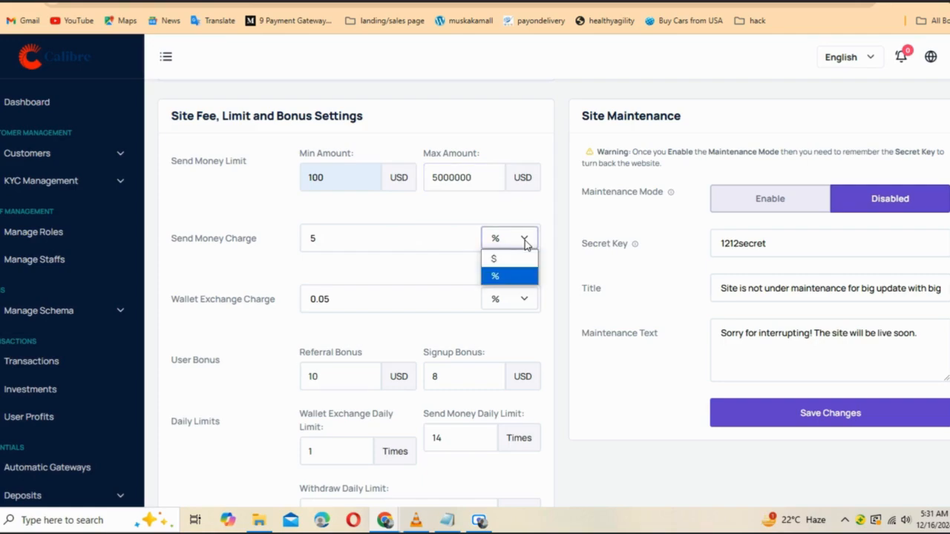
pyautogui.click(423, 227)
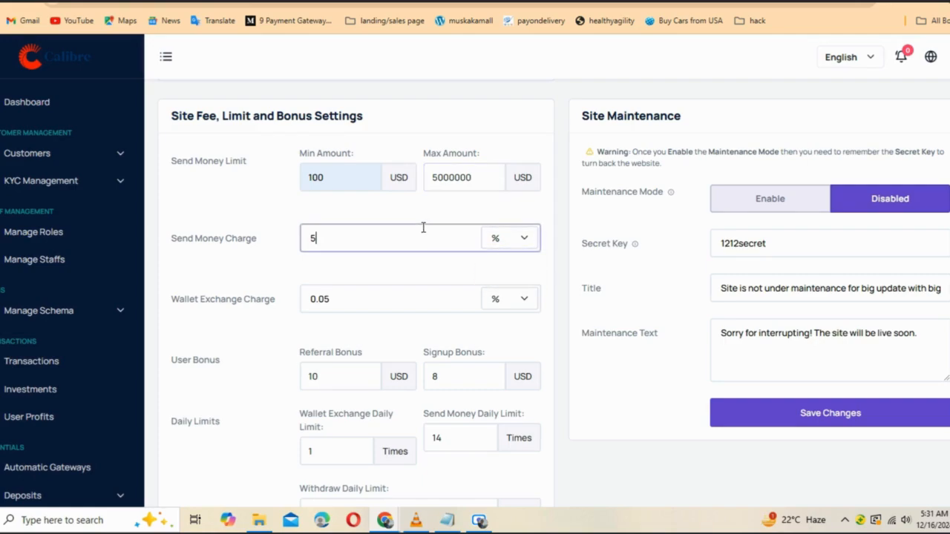
pyautogui.press('BackSpace')
pyautogui.write('0')
pyautogui.click(387, 304)
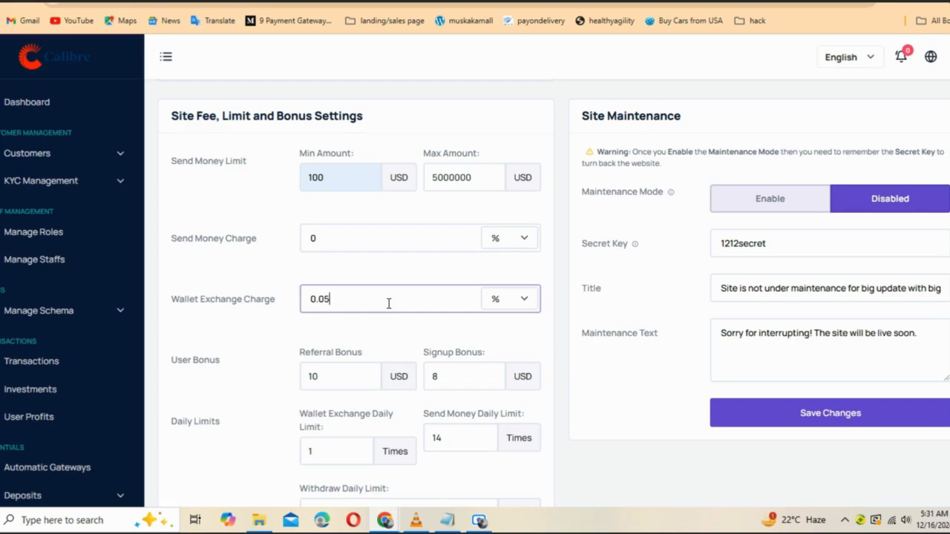
pyautogui.press('BackSpace')
pyautogui.press('BackSpace')
pyautogui.press('BackSpace')
pyautogui.press('BackSpace')
pyautogui.write('0')
# Set the signup bonus to 10 USD.
pyautogui.click(340, 378)
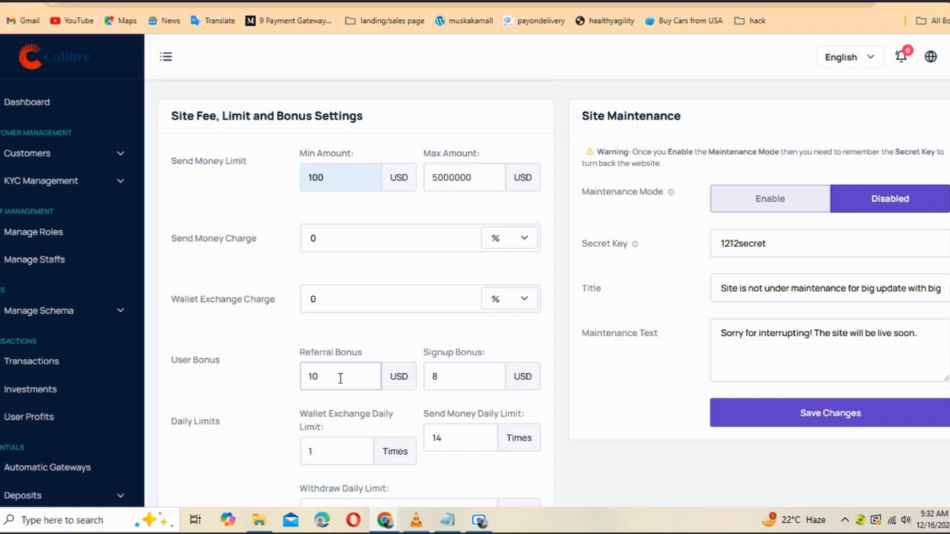
pyautogui.click(475, 384)
pyautogui.press('BackSpace')
pyautogui.write('10')
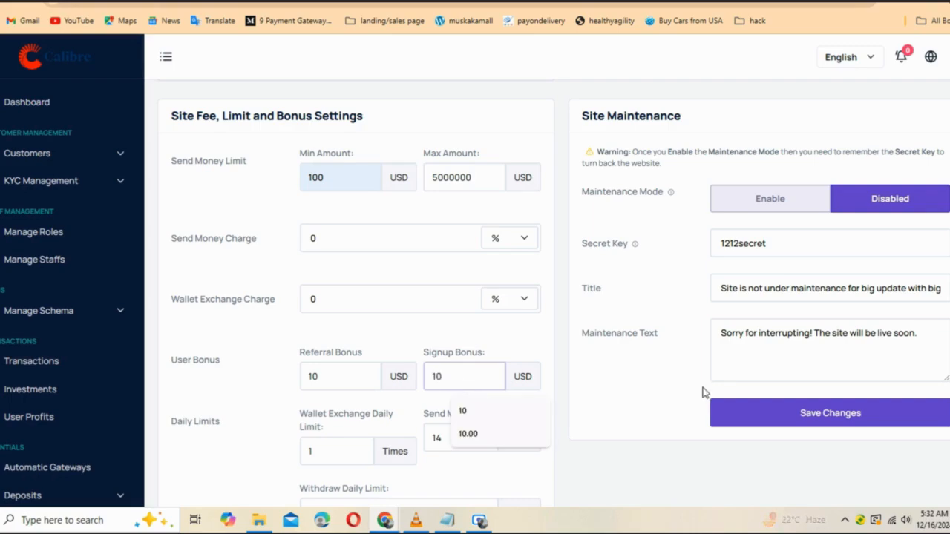
# Set the wallet exchange daily limit to 5 times and save the fee, limit and bonus settings.
pyautogui.scroll(-4, 569, 299)
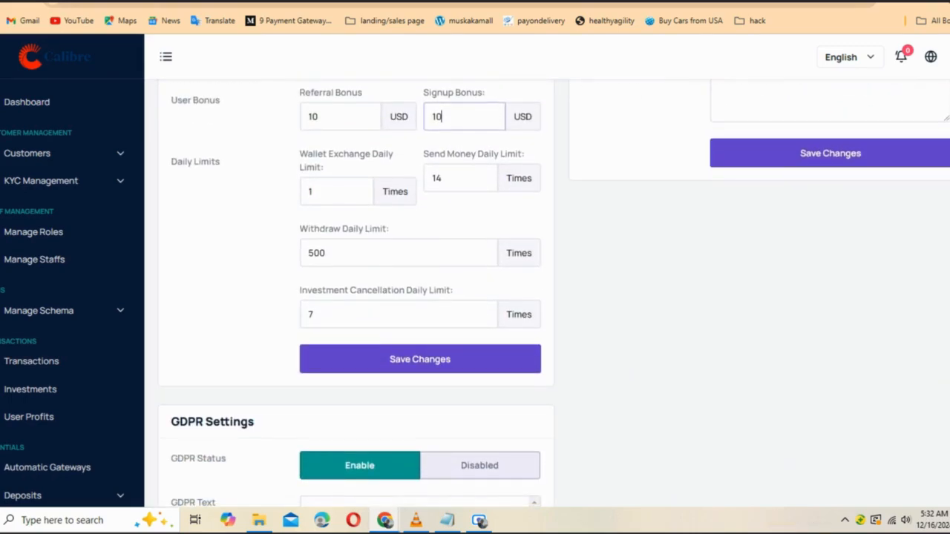
pyautogui.click(330, 190)
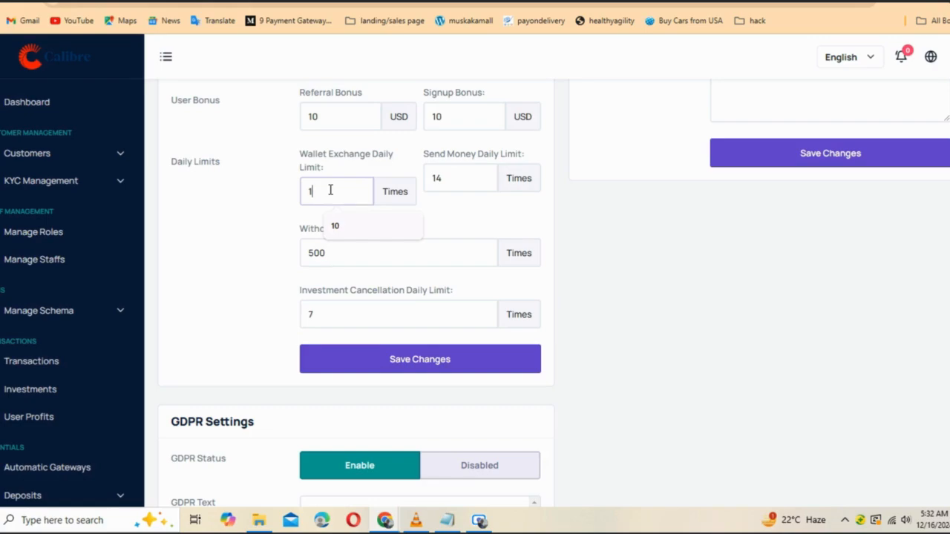
pyautogui.write('5')
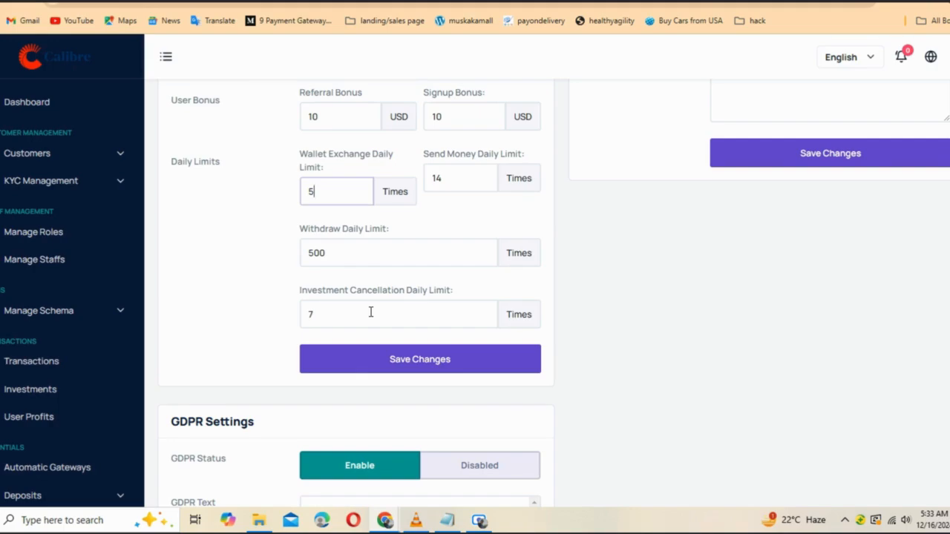
pyautogui.click(427, 359)
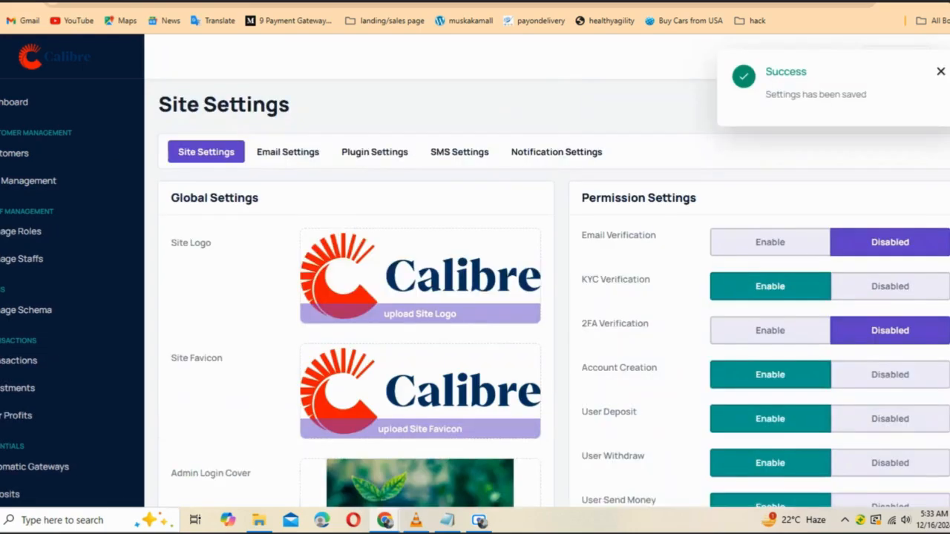
# Toggle the email verification, KYC verification and user send money permissions and switch each back again.
pyautogui.scroll(-10, 554, 293)
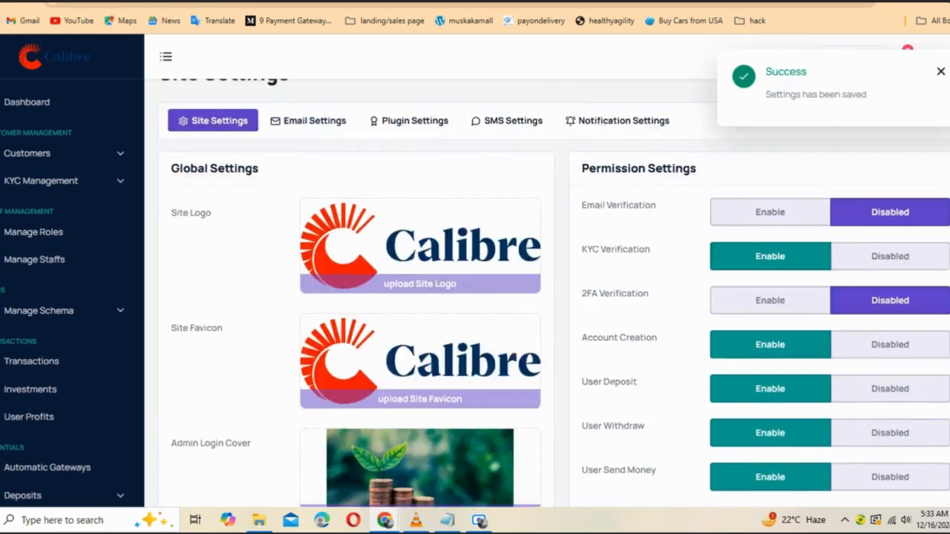
pyautogui.scroll(-5, 555, 293)
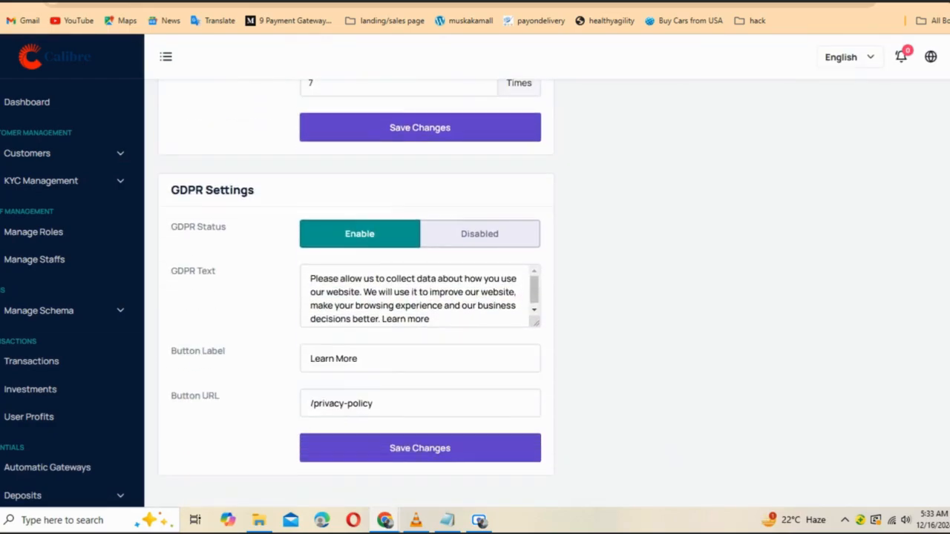
pyautogui.scroll(10, 554, 293)
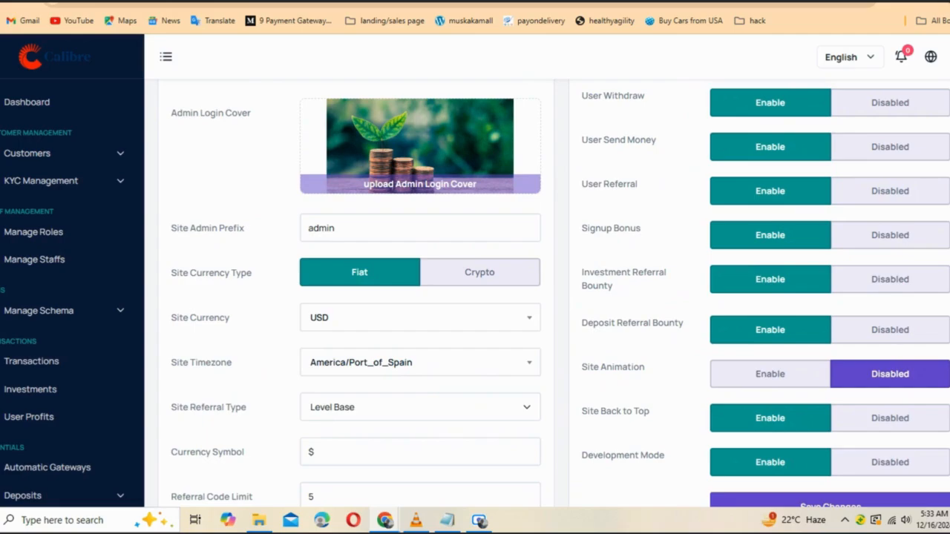
pyautogui.scroll(4, 554, 293)
pyautogui.scroll(1, 554, 293)
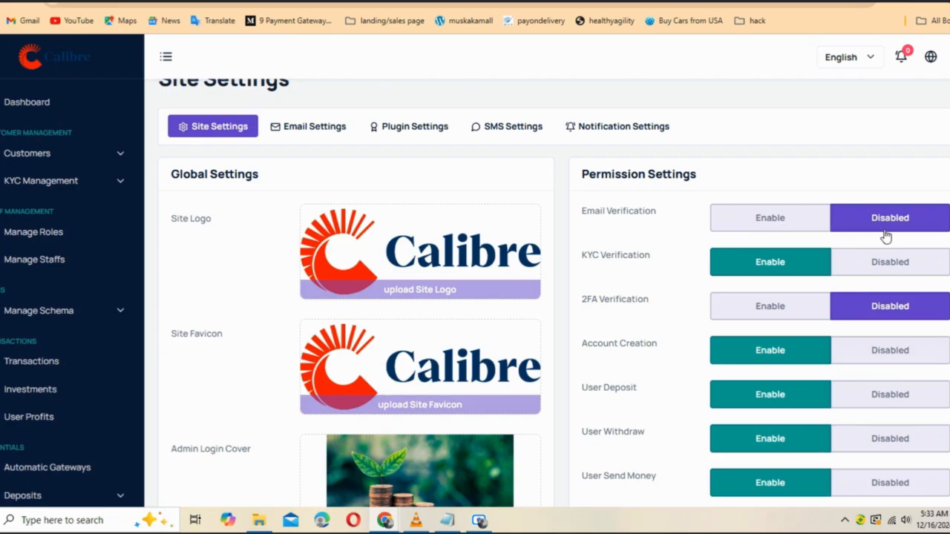
pyautogui.click(775, 232)
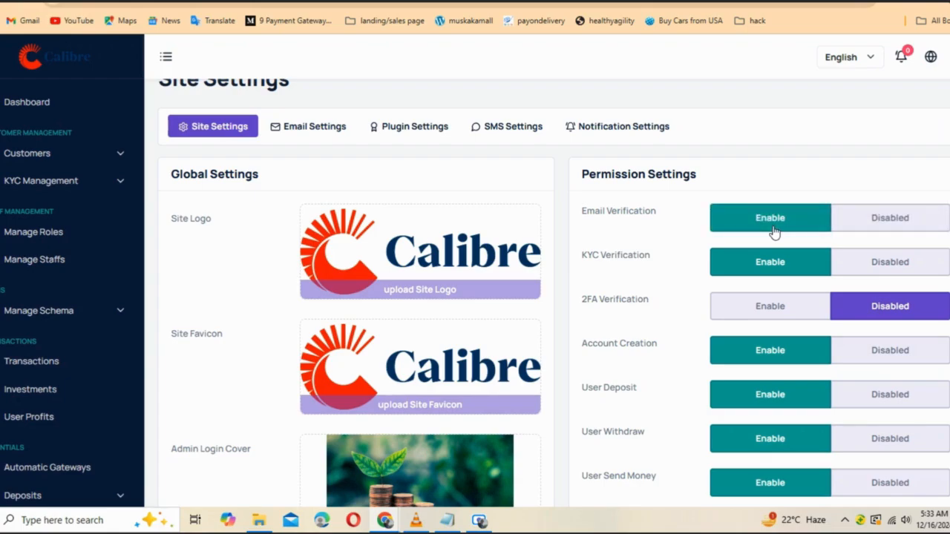
pyautogui.click(884, 221)
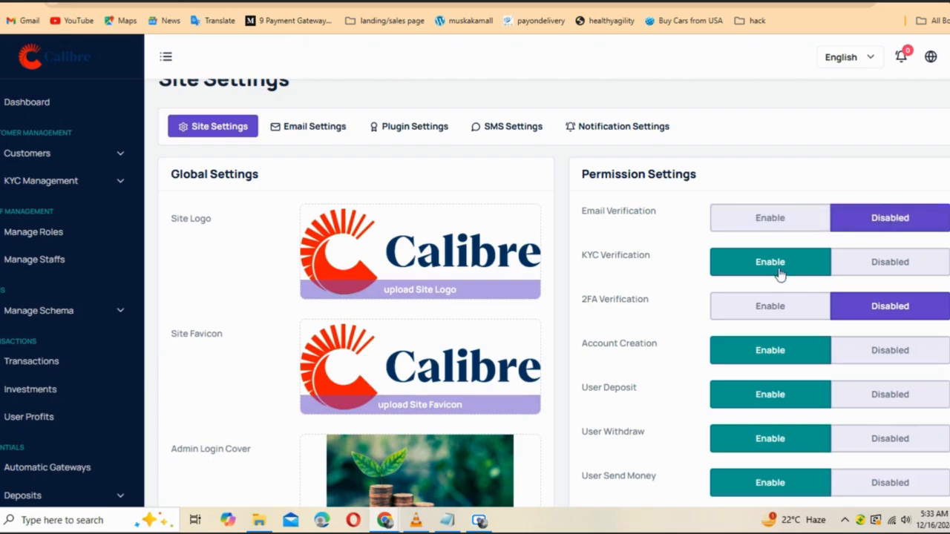
pyautogui.click(876, 271)
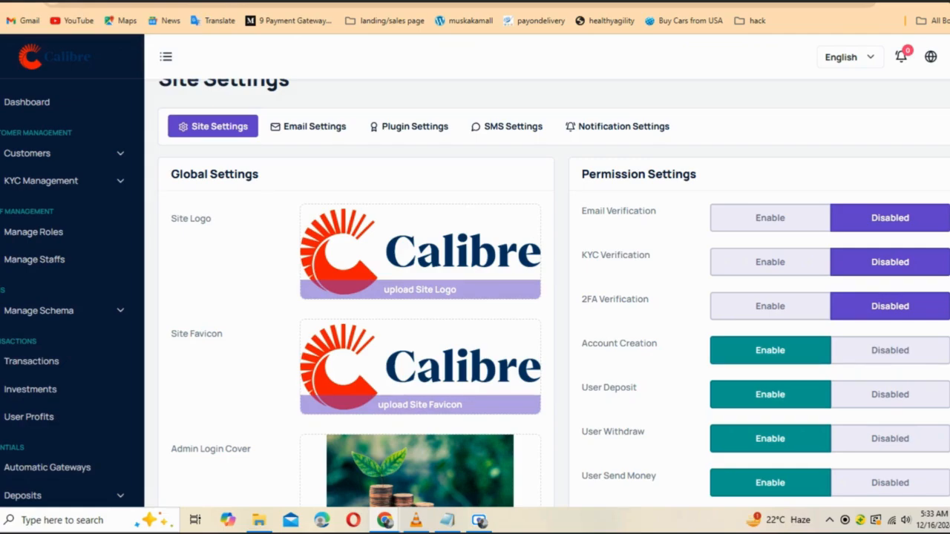
pyautogui.click(764, 273)
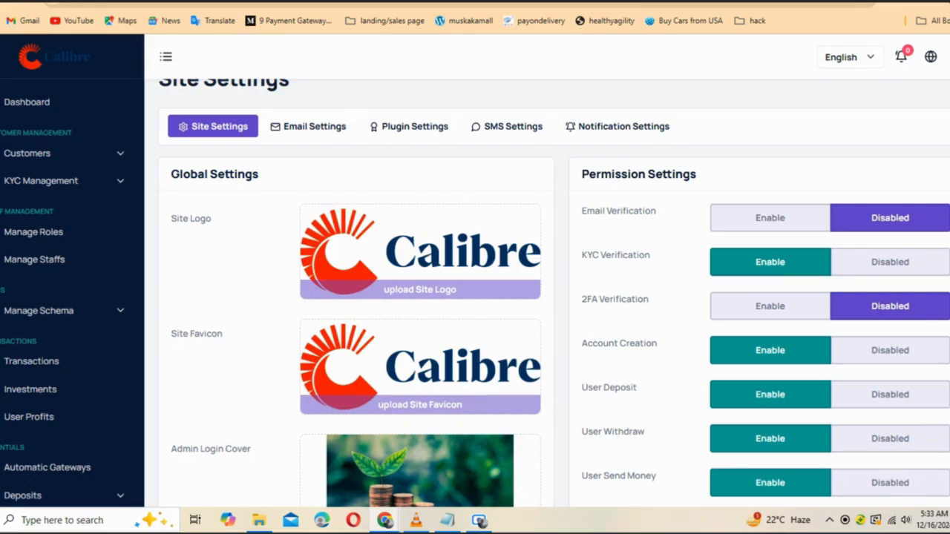
pyautogui.scroll(-2, 771, 165)
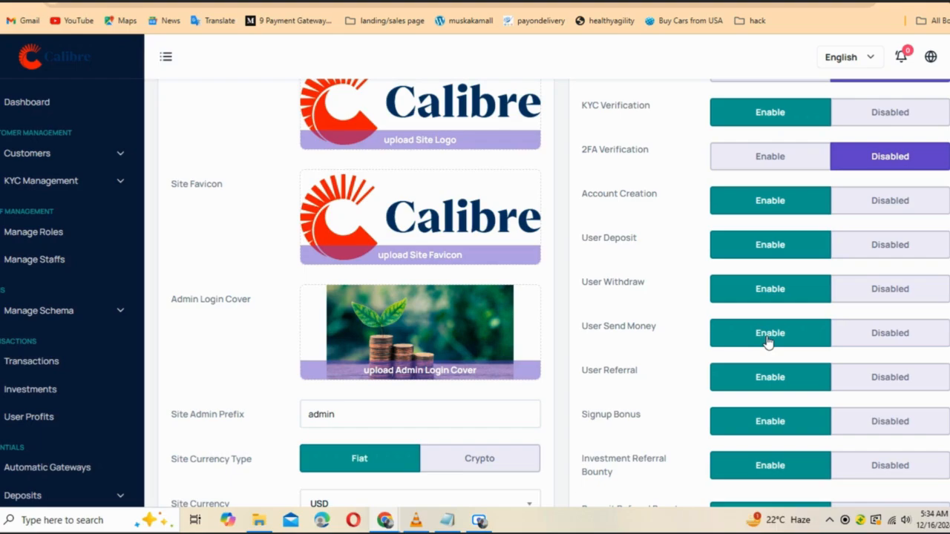
pyautogui.click(890, 347)
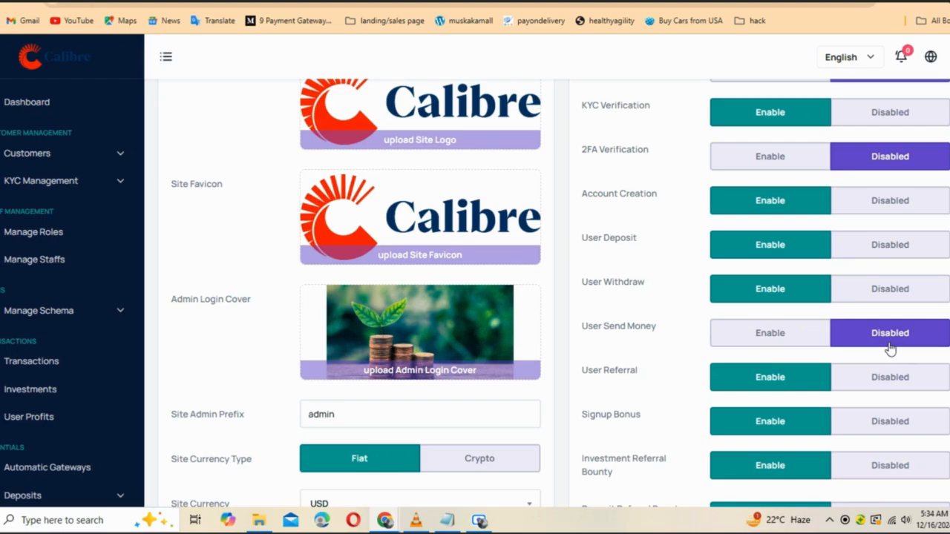
pyautogui.click(806, 346)
# Disable the investment referral bounty permission and save the permission settings.
pyautogui.scroll(-2, 861, 201)
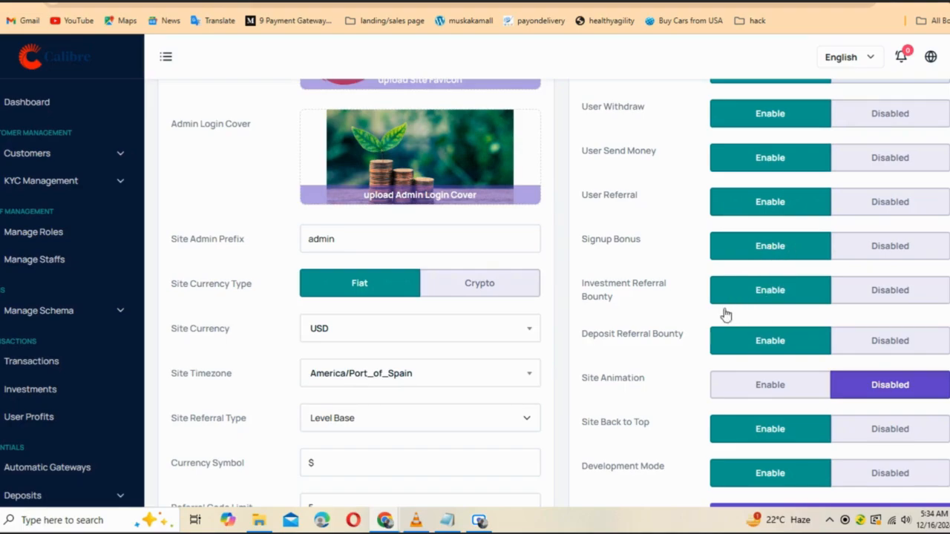
pyautogui.click(911, 296)
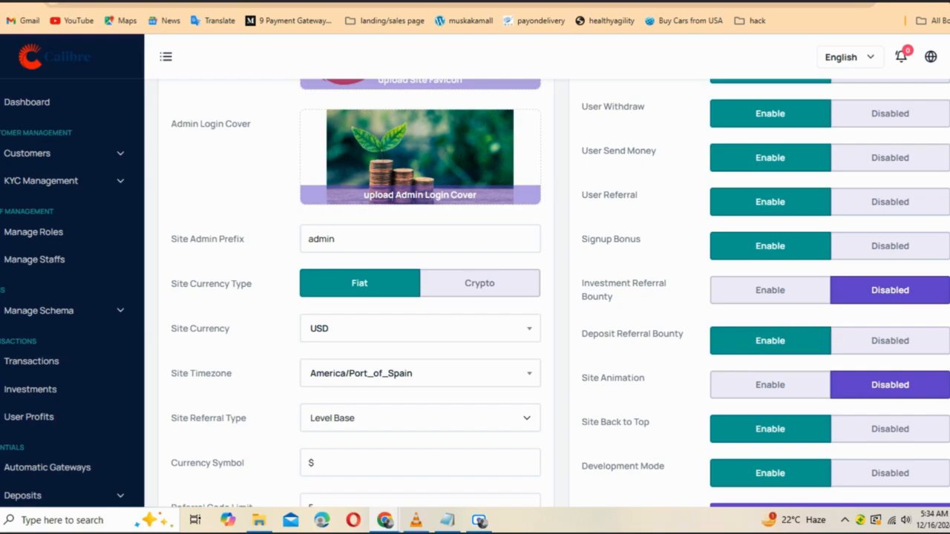
pyautogui.scroll(-2, 549, 293)
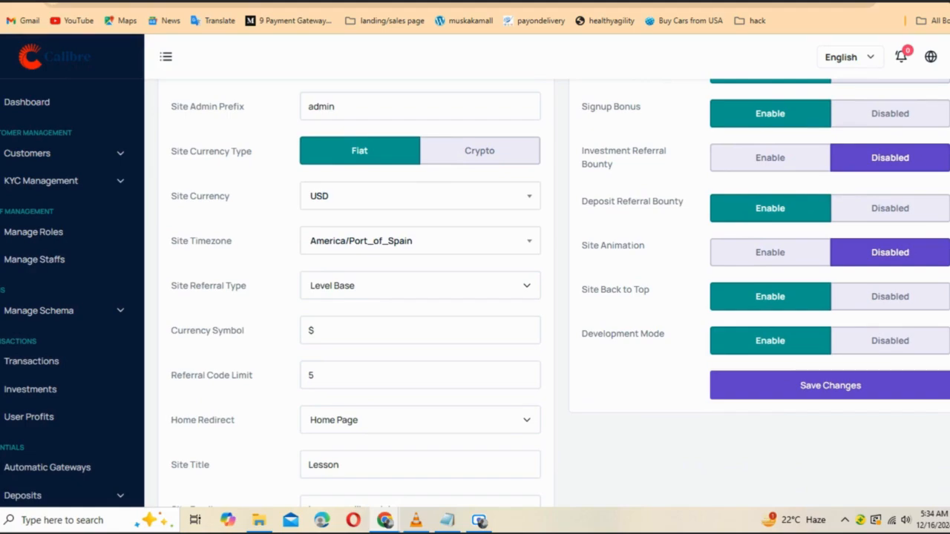
pyautogui.click(869, 386)
pyautogui.scroll(-5, 550, 293)
pyautogui.scroll(3, 549, 293)
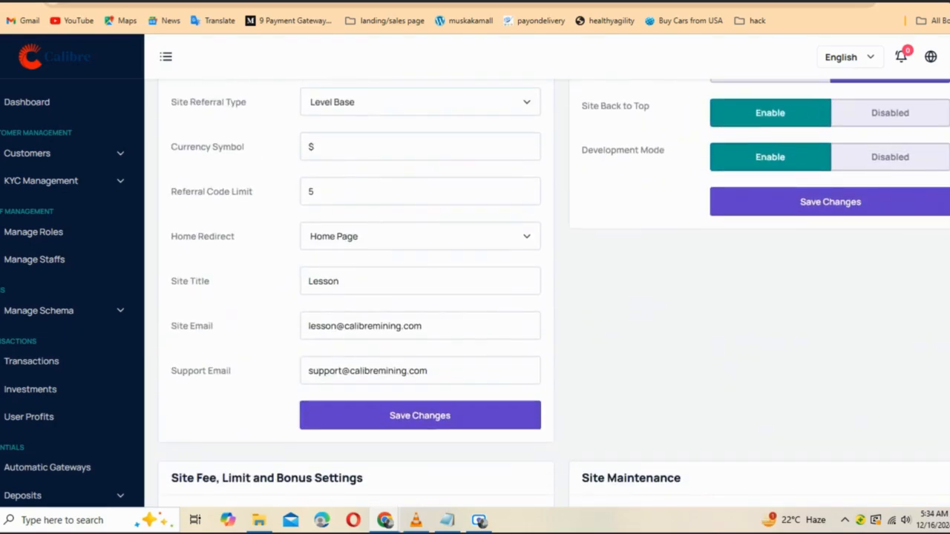
pyautogui.scroll(-6, 549, 293)
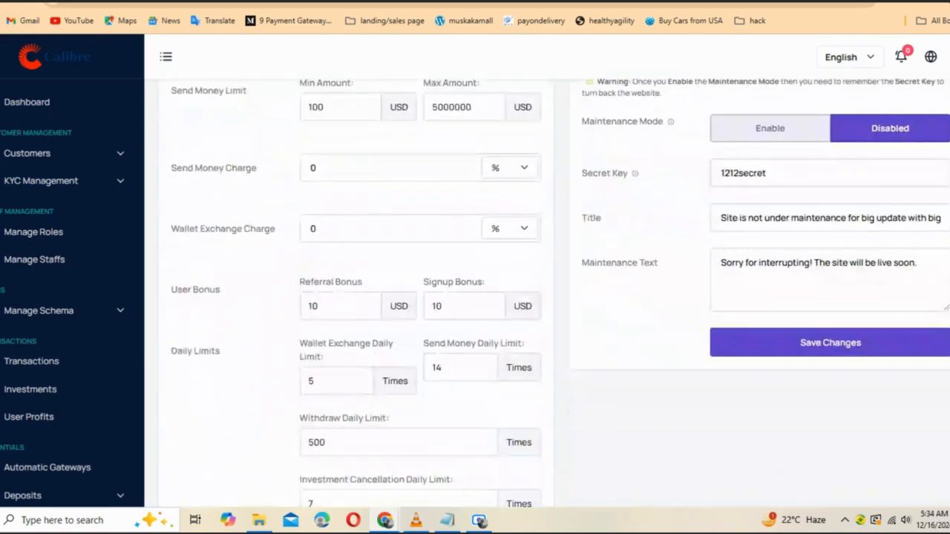
pyautogui.scroll(10, 549, 293)
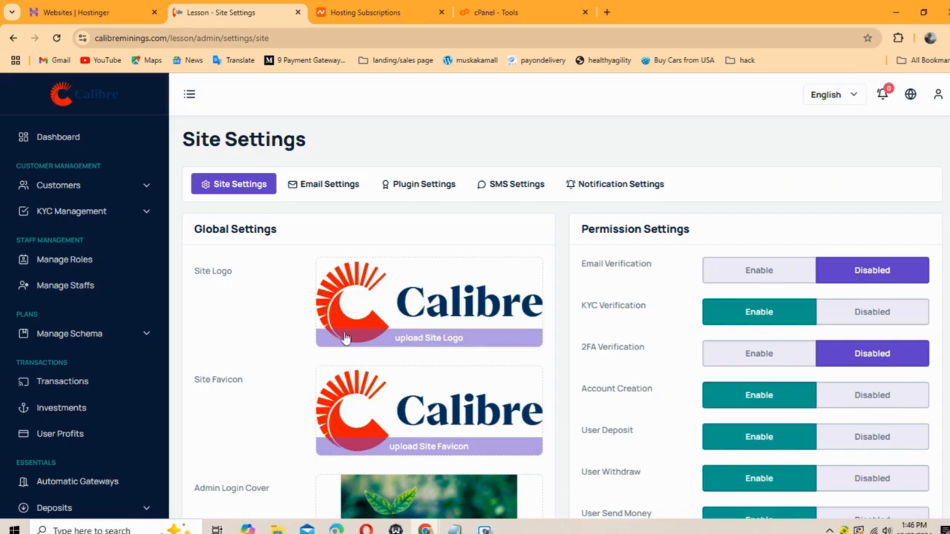
# Open the email settings and clear the Email From Name field.
pyautogui.click(316, 191)
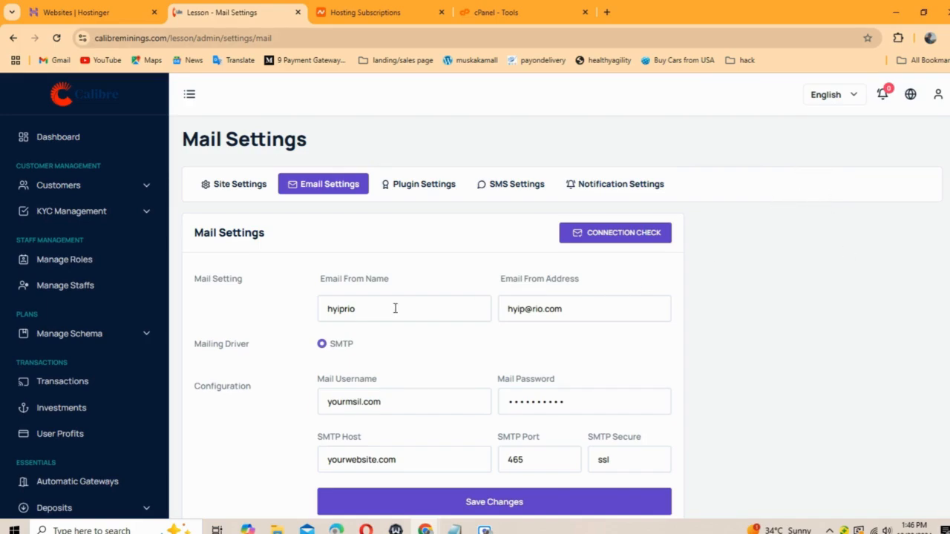
pyautogui.click(368, 310)
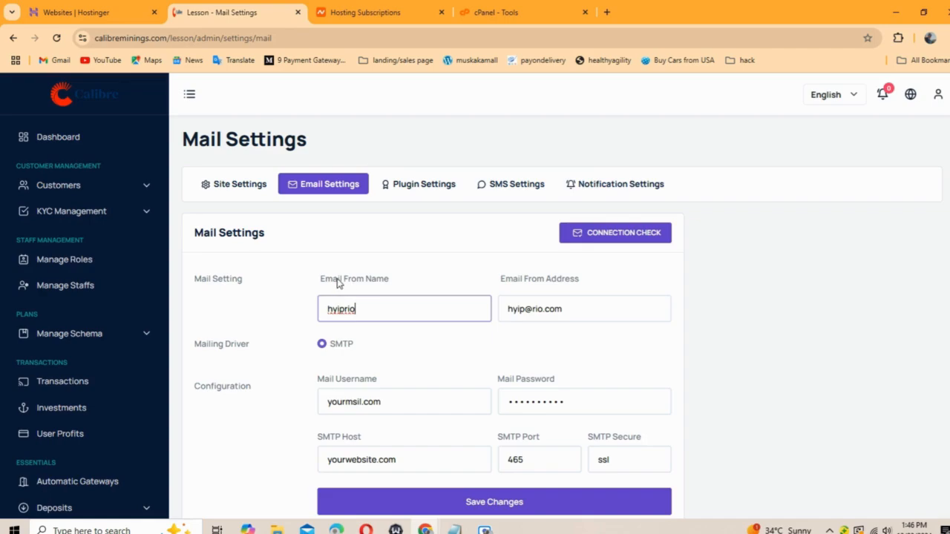
pyautogui.press('BackSpace')
pyautogui.press('BackSpace')
pyautogui.press('BackSpace')
pyautogui.press('BackSpace')
pyautogui.press('BackSpace')
pyautogui.press('BackSpace')
pyautogui.press('BackSpace')
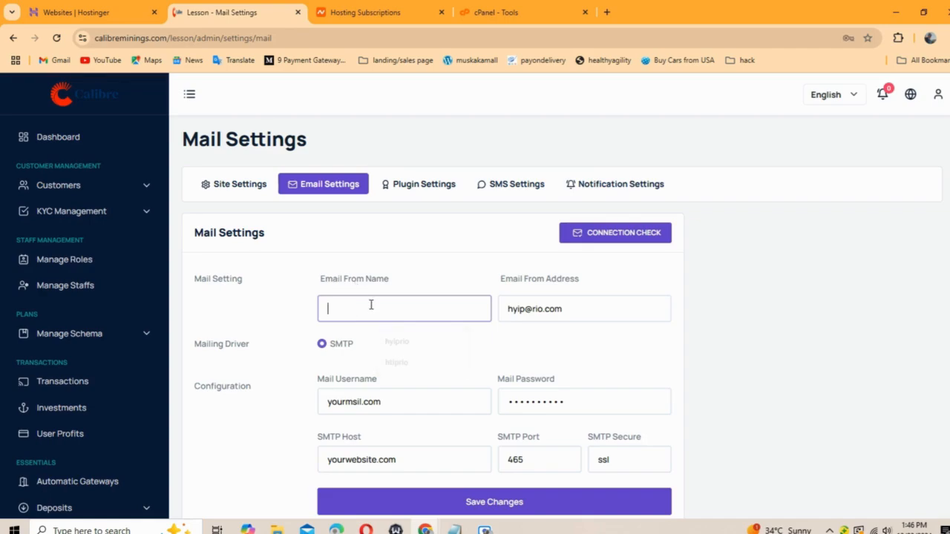
# Switch to Notepad, copy the company email address from the notes, and return to the browser.
pyautogui.click(454, 529)
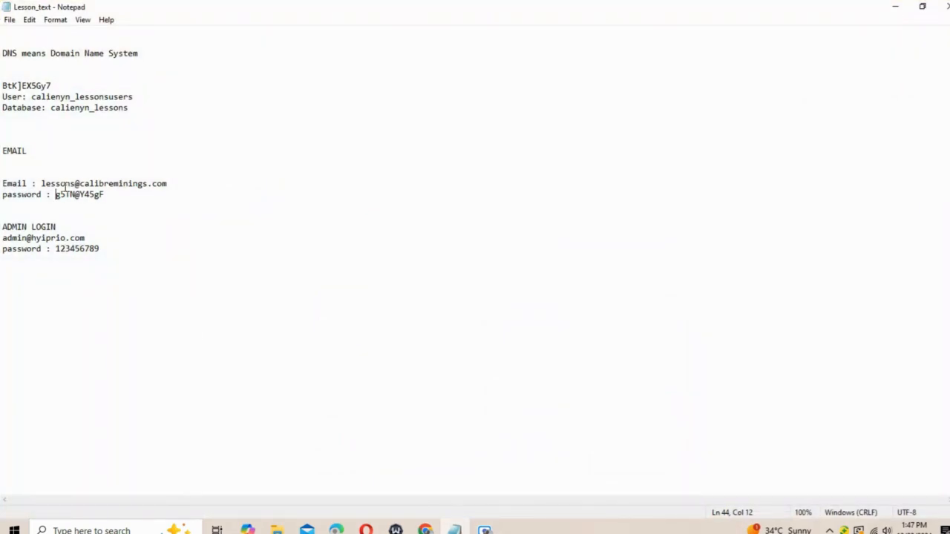
pyautogui.doubleClick(113, 186)
pyautogui.hotkey('ctrl', 'c')
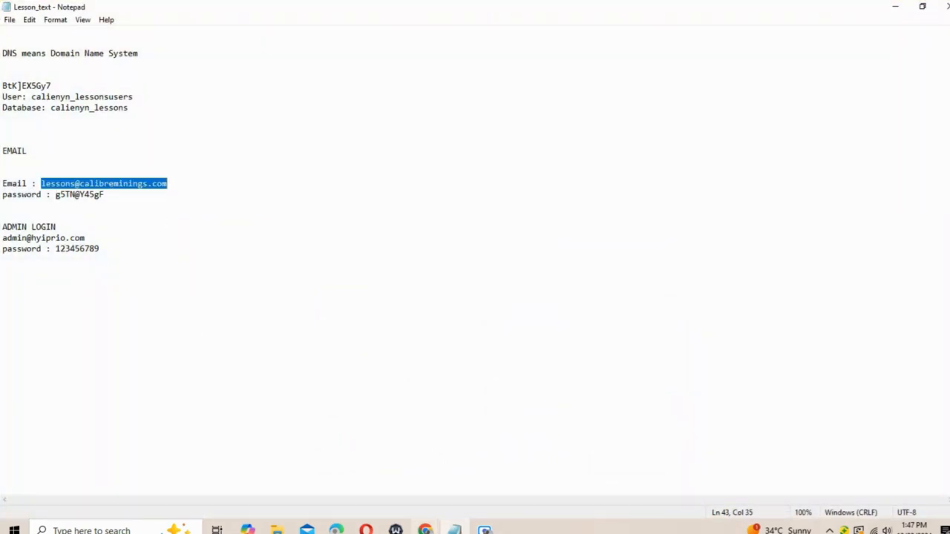
pyautogui.click(425, 529)
pyautogui.click(392, 495)
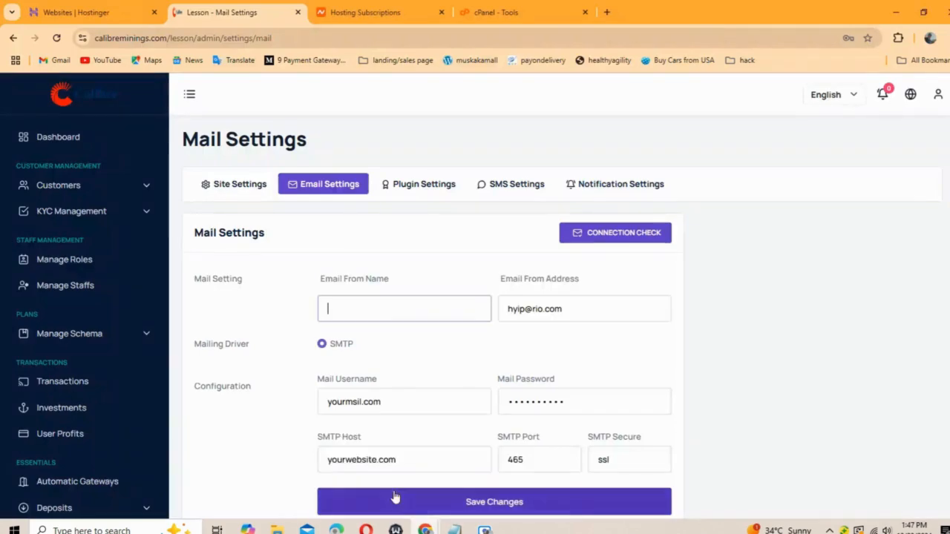
# Paste the copied company email address into the Email From Name and Email From Address fields.
pyautogui.click(363, 316)
pyautogui.hotkey('ctrl', 'v')
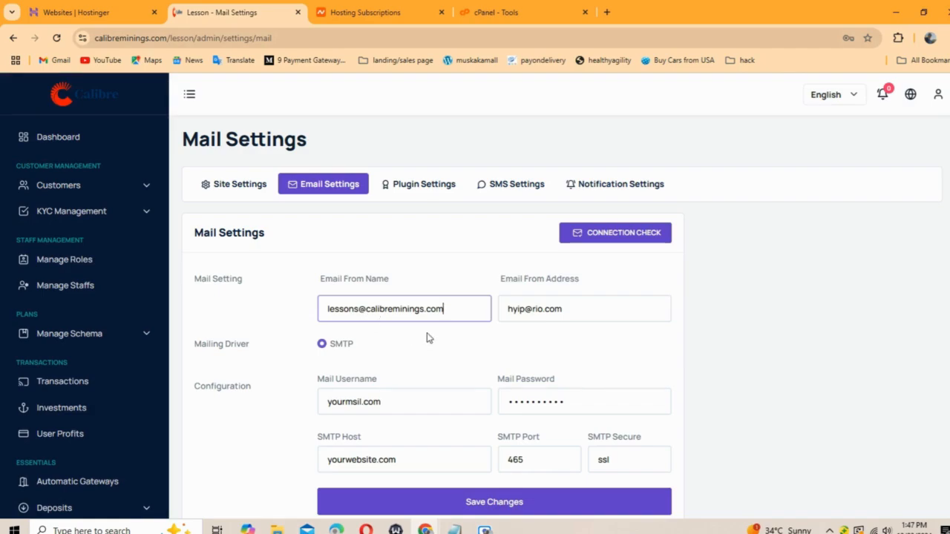
pyautogui.press('BackSpace')
pyautogui.press('BackSpace')
pyautogui.press('BackSpace')
pyautogui.click(589, 312)
pyautogui.press('BackSpace')
pyautogui.press('BackSpace')
pyautogui.press('BackSpace')
pyautogui.press('BackSpace')
pyautogui.press('BackSpace')
pyautogui.press('BackSpace')
pyautogui.press('BackSpace')
pyautogui.press('BackSpace')
pyautogui.press('BackSpace')
pyautogui.press('BackSpace')
pyautogui.press('BackSpace')
pyautogui.press('BackSpace')
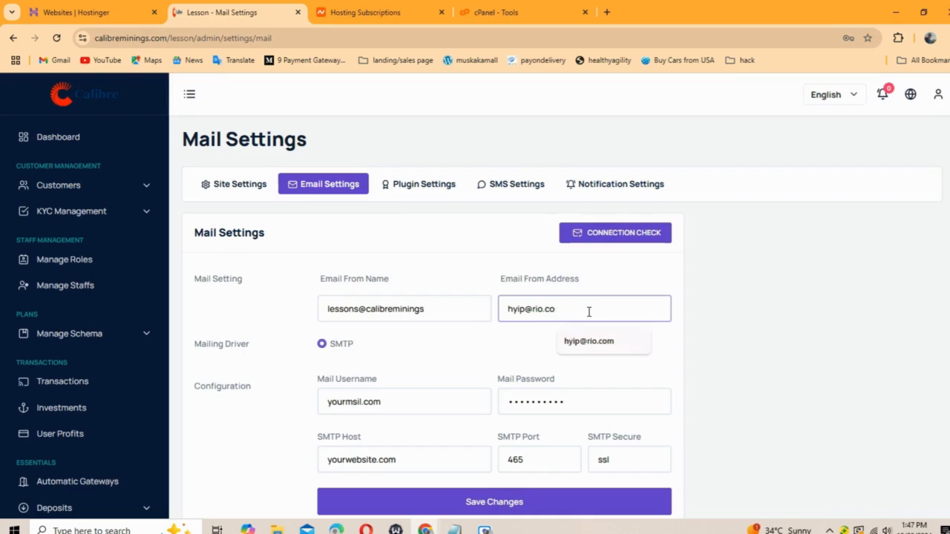
pyautogui.hotkey('ctrl', 'v')
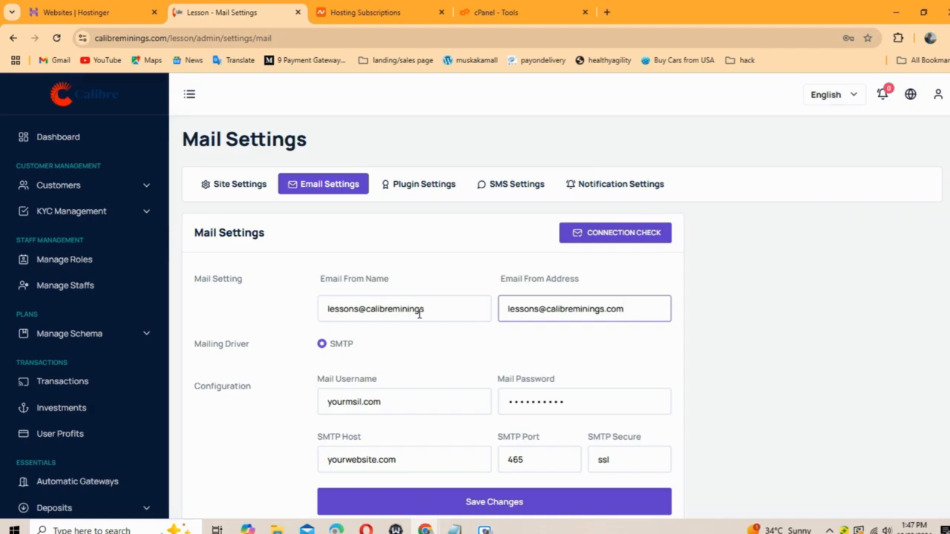
# Replace the Email From Name with Lessons.
pyautogui.click(371, 310)
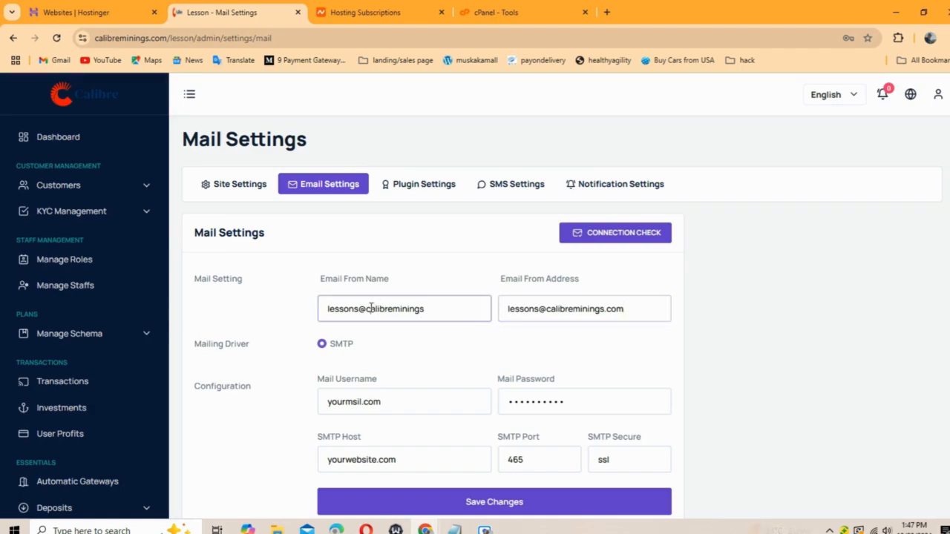
pyautogui.press('BackSpace')
pyautogui.press('BackSpace')
pyautogui.press('BackSpace')
pyautogui.press('BackSpace')
pyautogui.press('BackSpace')
pyautogui.press('BackSpace')
pyautogui.press('BackSpace')
pyautogui.press('BackSpace')
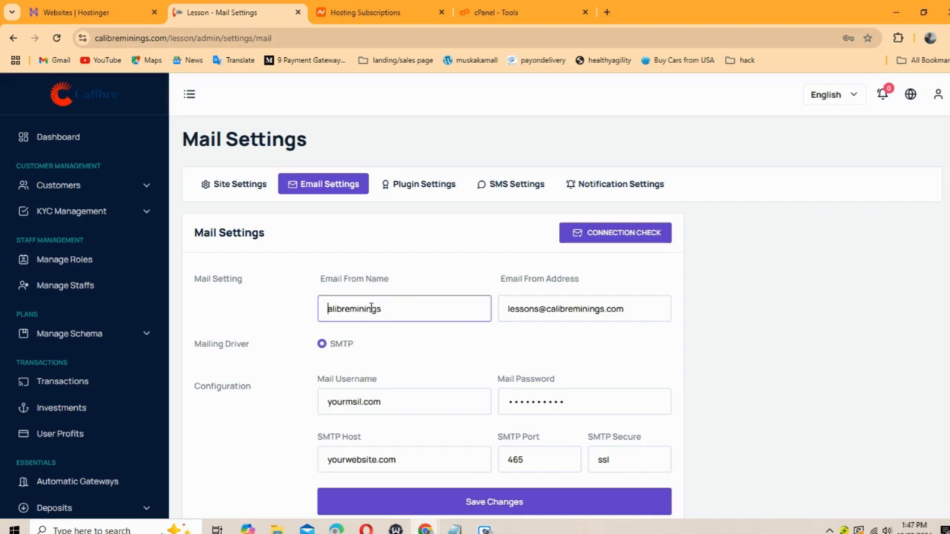
pyautogui.press('BackSpace')
pyautogui.press('BackSpace')
pyautogui.press('BackSpace')
pyautogui.press('BackSpace')
pyautogui.press('BackSpace')
pyautogui.press('BackSpace')
pyautogui.press('BackSpace')
pyautogui.press('BackSpace')
pyautogui.press('BackSpace')
pyautogui.press('BackSpace')
pyautogui.press('BackSpace')
pyautogui.press('BackSpace')
pyautogui.press('BackSpace')
pyautogui.write('Lessons')
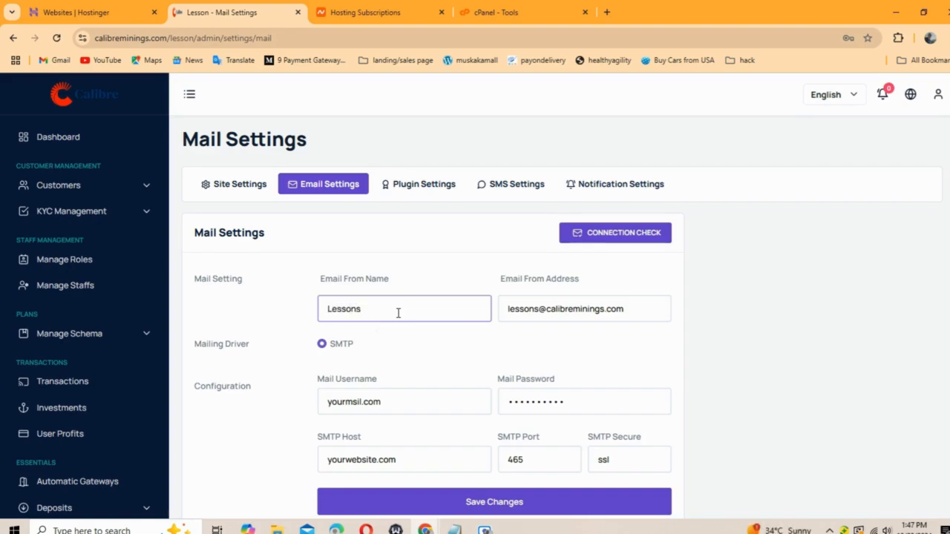
# Replace the Mail Username with the copied company email address.
pyautogui.click(406, 400)
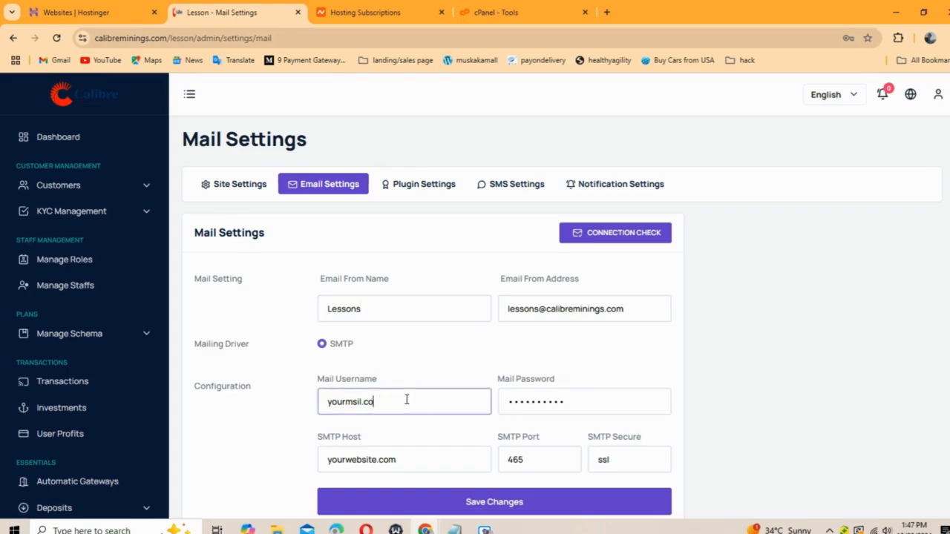
pyautogui.press('BackSpace')
pyautogui.press('BackSpace')
pyautogui.press('BackSpace')
pyautogui.press('BackSpace')
pyautogui.press('BackSpace')
pyautogui.press('BackSpace')
pyautogui.press('BackSpace')
pyautogui.press('BackSpace')
pyautogui.press('BackSpace')
pyautogui.press('BackSpace')
pyautogui.press('BackSpace')
pyautogui.hotkey('ctrl', 'v')
# Copy the email account password from the Notepad notes and paste it into the Mail Password field.
pyautogui.click(455, 529)
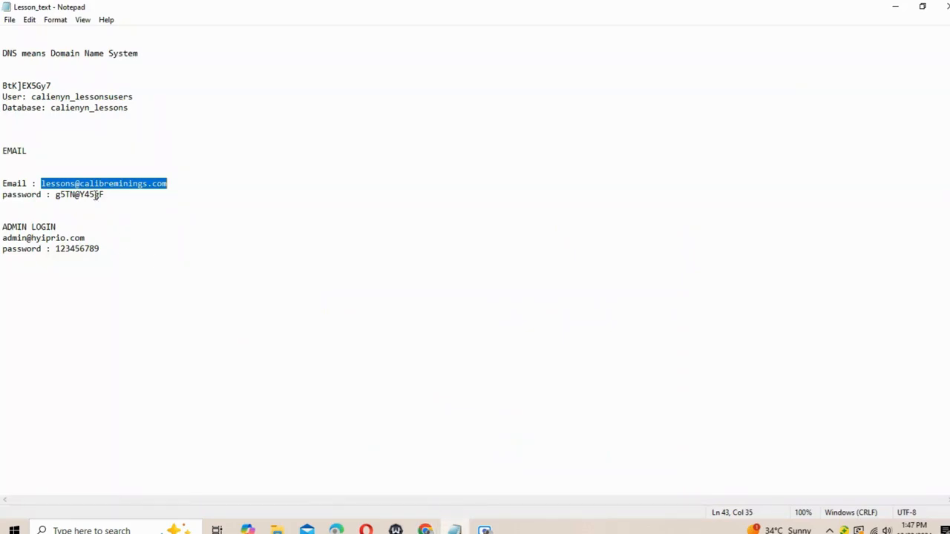
pyautogui.doubleClick(97, 195)
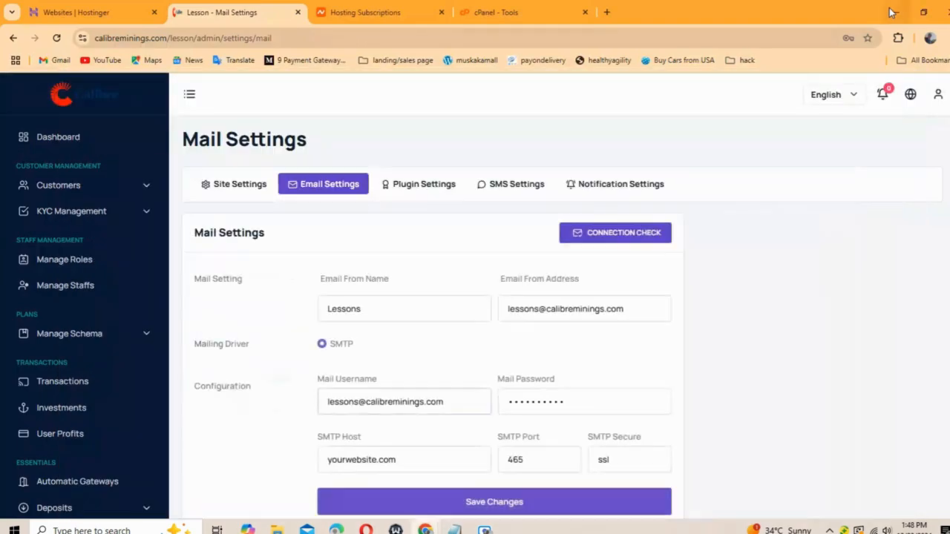
pyautogui.click(895, 6)
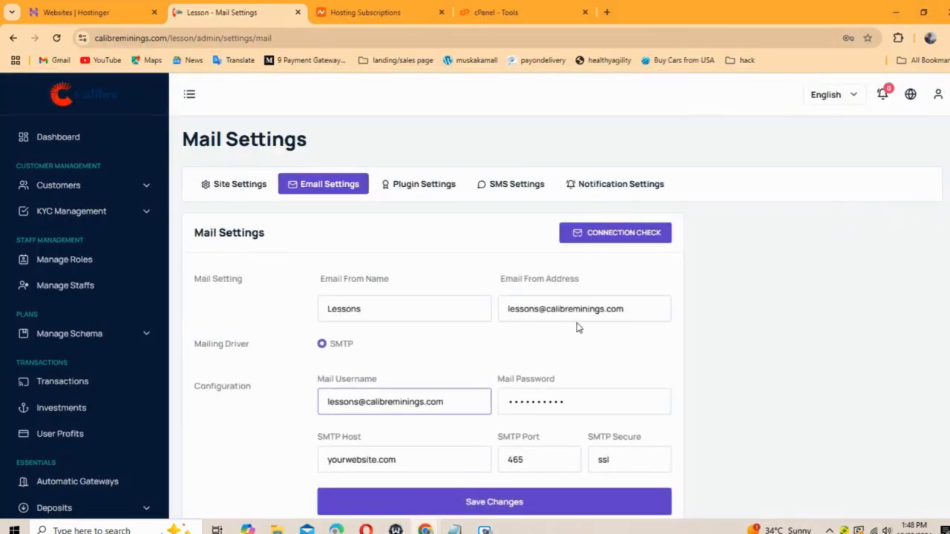
pyautogui.doubleClick(545, 401)
pyautogui.hotkey('ctrl', 'v')
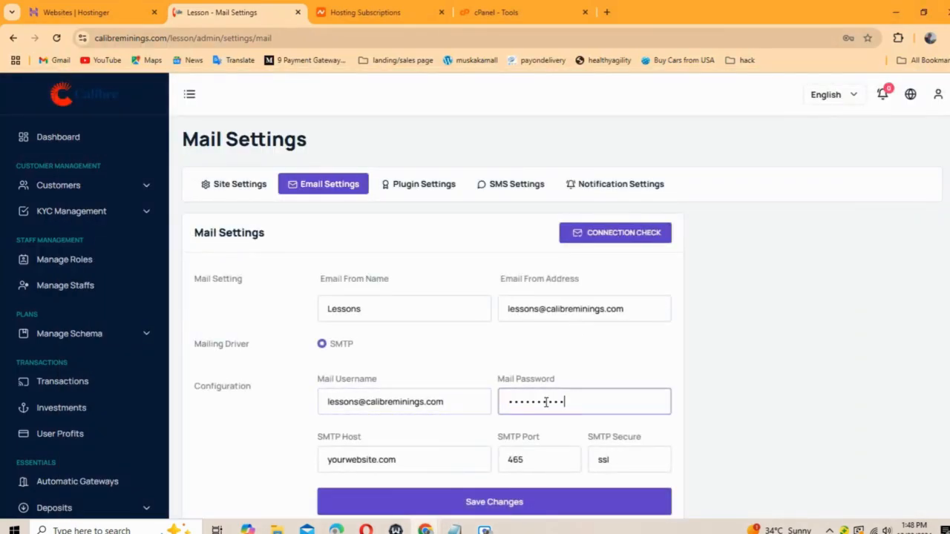
# Set the SMTP Host to calibreminings.com and save the mail settings.
pyautogui.click(413, 457)
pyautogui.press('BackSpace')
pyautogui.press('BackSpace')
pyautogui.press('BackSpace')
pyautogui.press('BackSpace')
pyautogui.press('BackSpace')
pyautogui.press('BackSpace')
pyautogui.press('BackSpace')
pyautogui.press('BackSpace')
pyautogui.press('BackSpace')
pyautogui.press('BackSpace')
pyautogui.press('BackSpace')
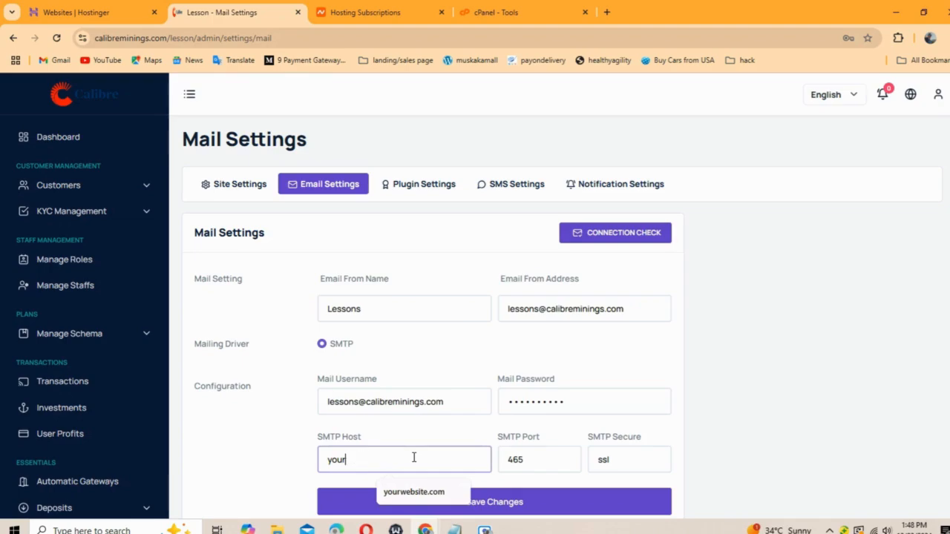
pyautogui.press('BackSpace')
pyautogui.press('BackSpace')
pyautogui.press('BackSpace')
pyautogui.press('BackSpace')
pyautogui.write('c')
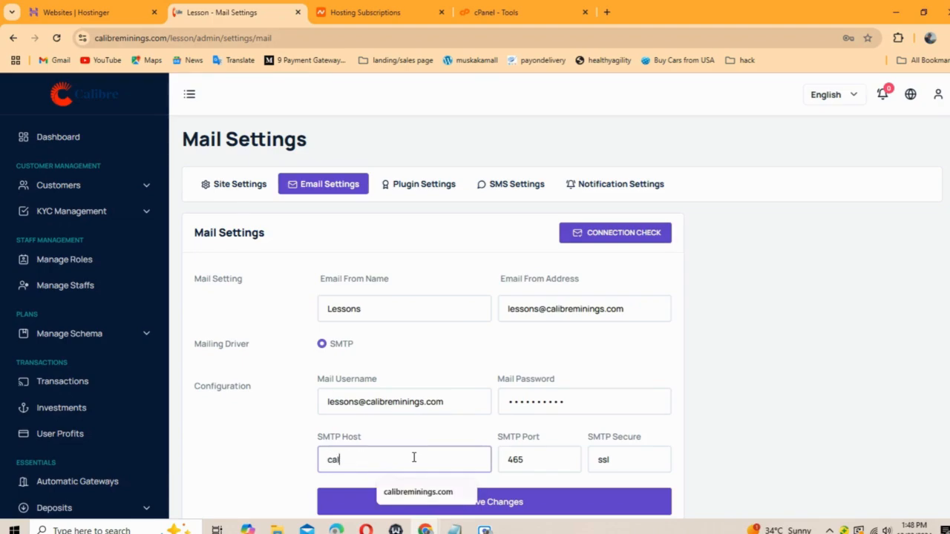
pyautogui.write('al')
pyautogui.click(416, 492)
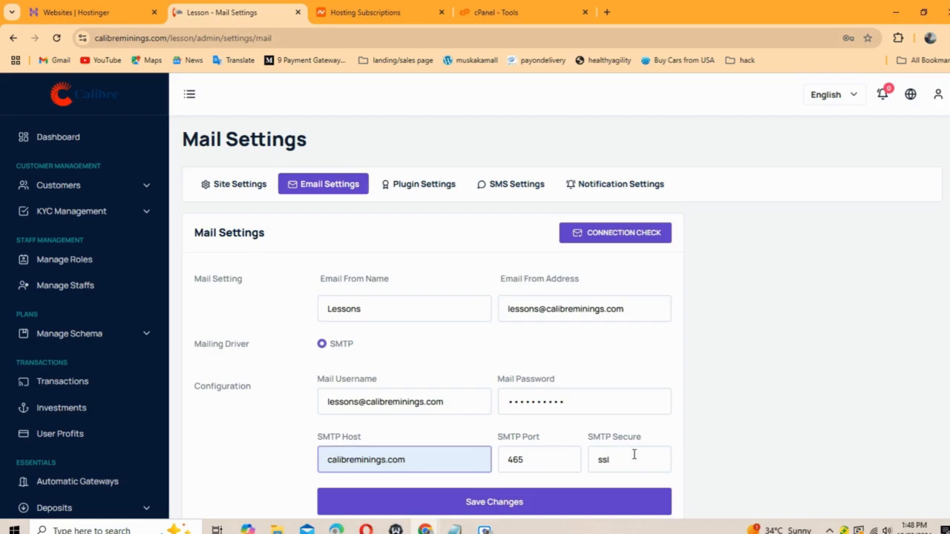
pyautogui.click(496, 504)
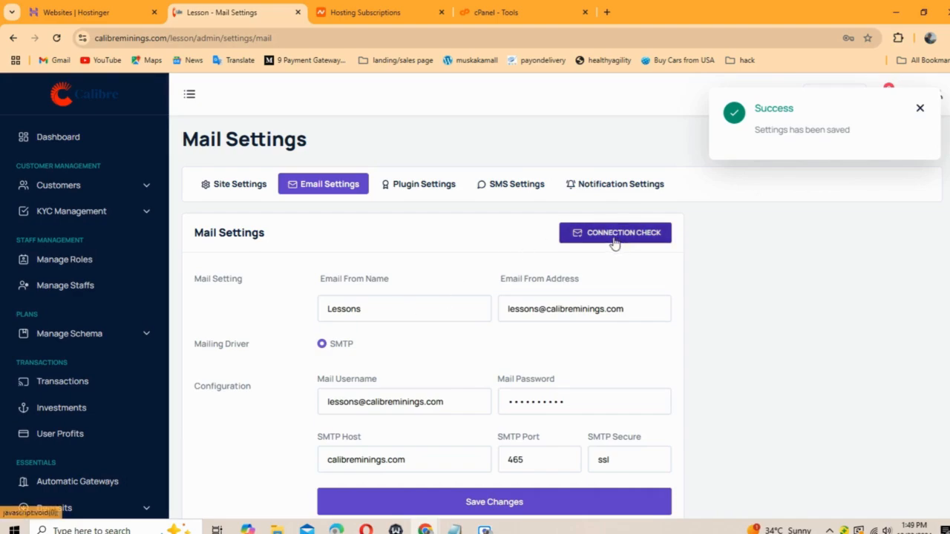
pyautogui.click(920, 108)
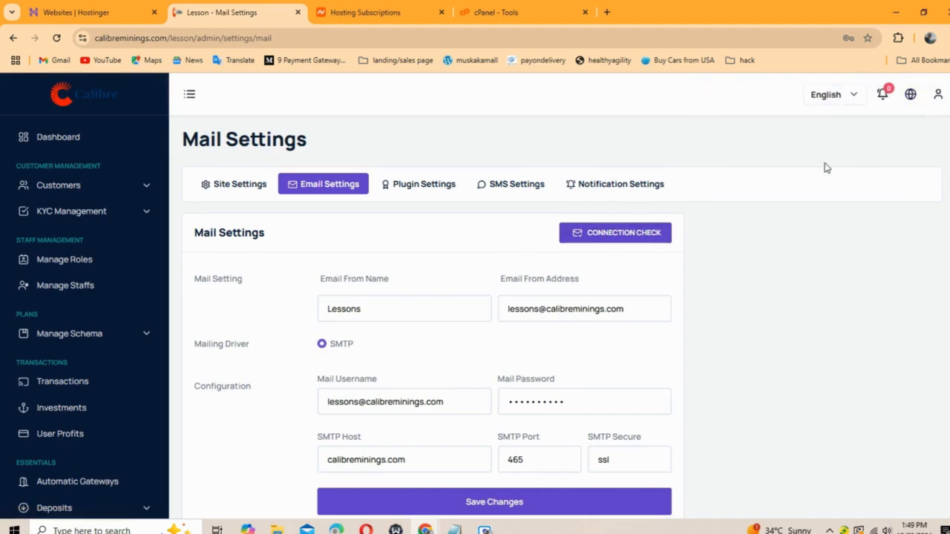
# Run an SMTP connection check, sending the test to a personal email address.
pyautogui.click(604, 239)
pyautogui.click(408, 301)
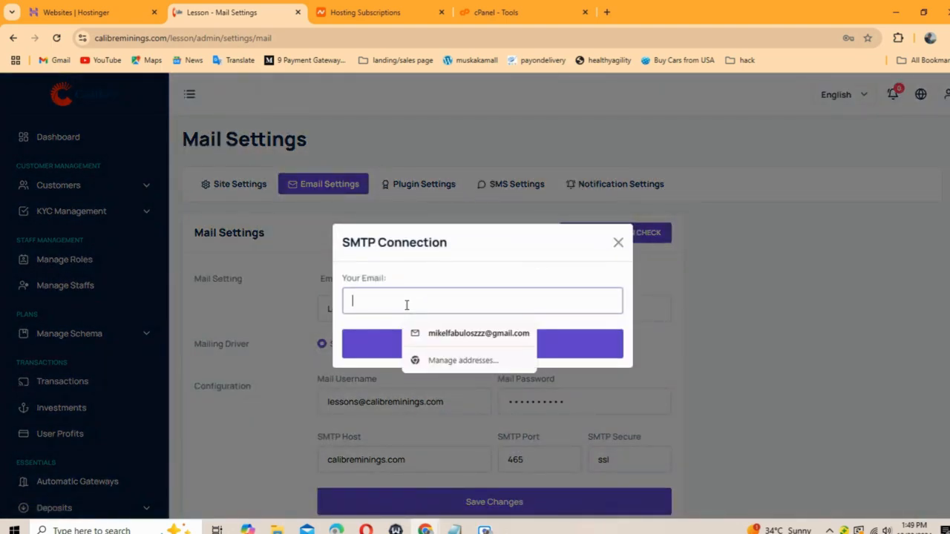
pyautogui.click(449, 335)
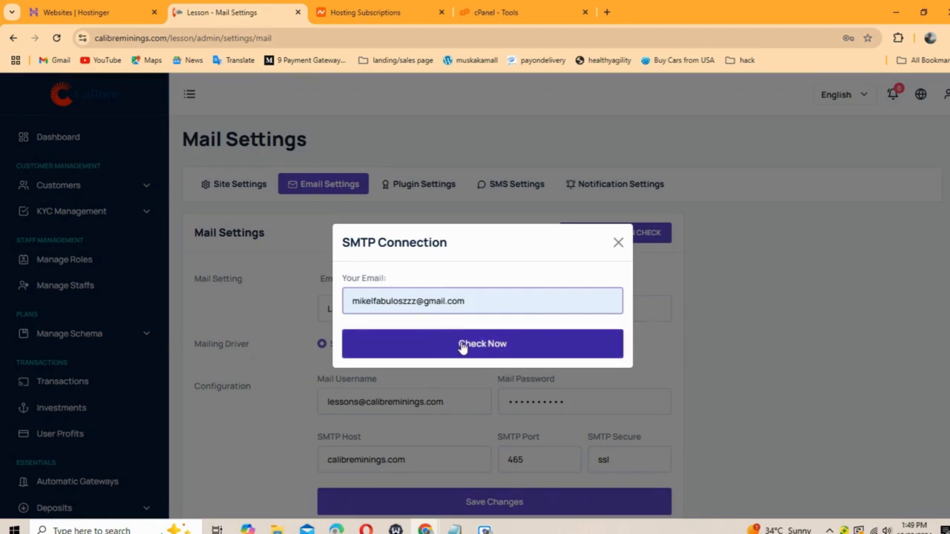
pyautogui.click(463, 346)
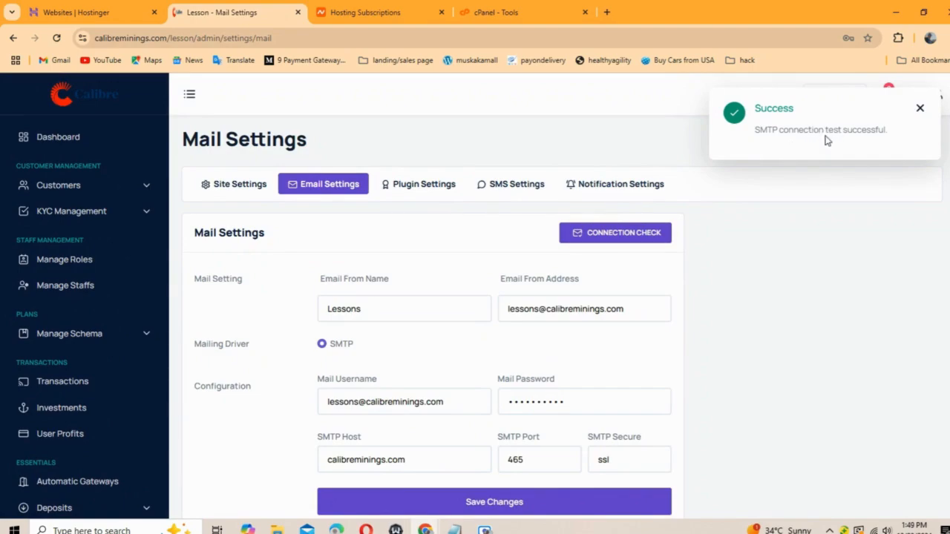
# Open Gmail in a new tab, find the SMTP test message in Spam, and mark it as not spam.
pyautogui.click(606, 13)
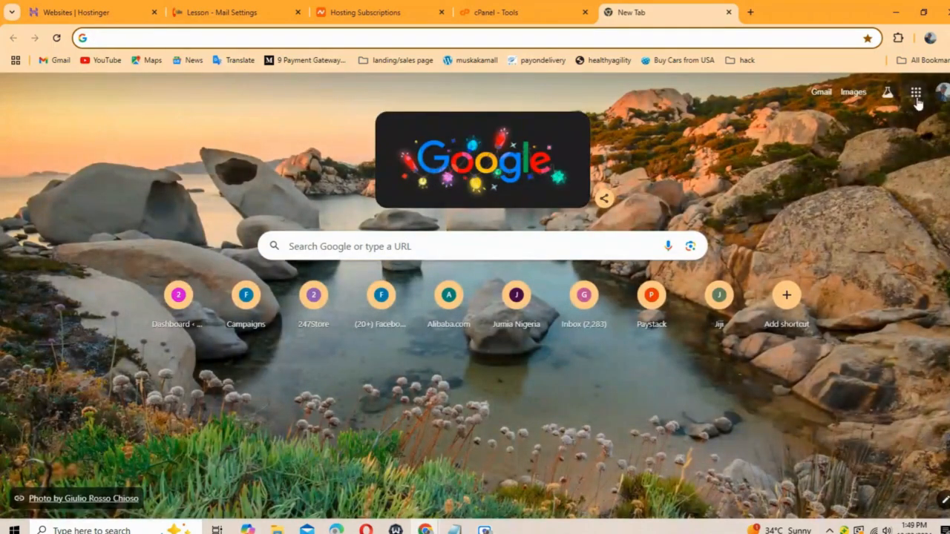
pyautogui.click(916, 92)
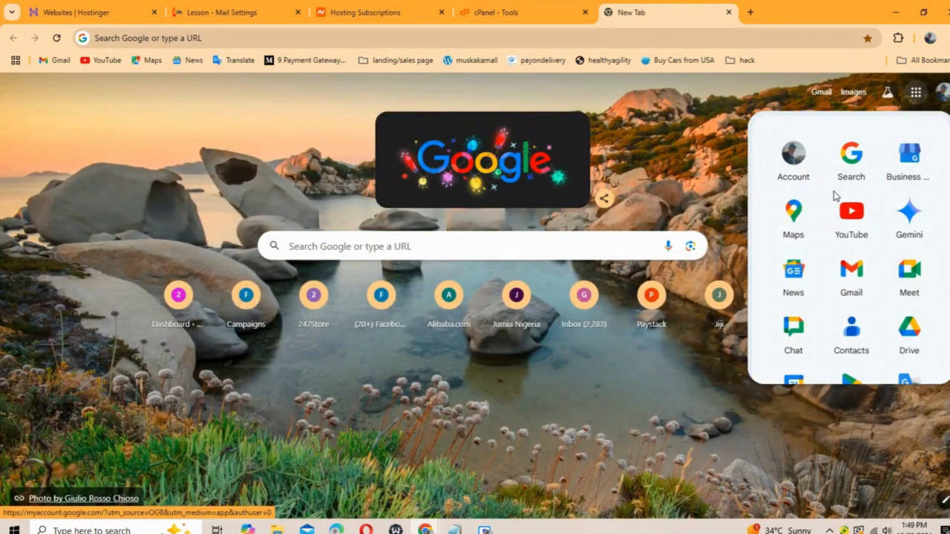
pyautogui.click(851, 273)
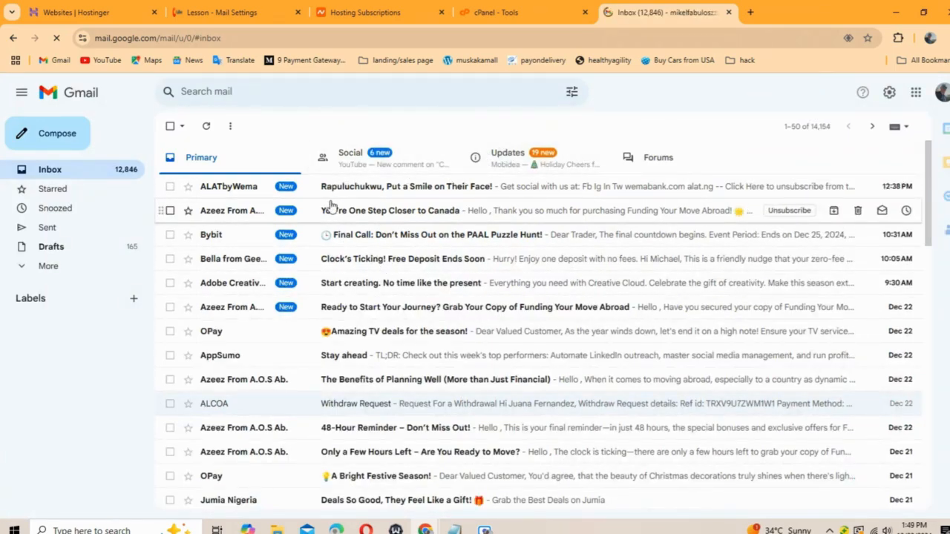
pyautogui.click(538, 163)
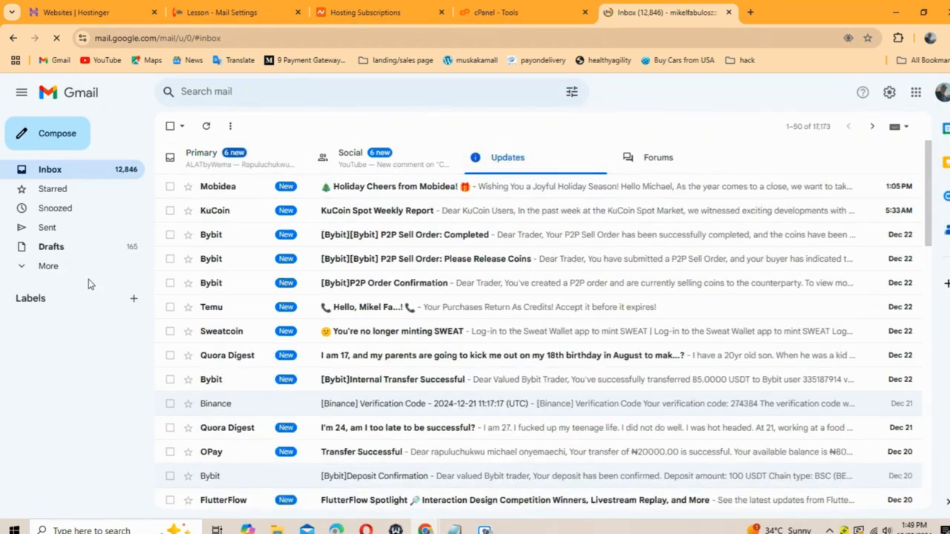
pyautogui.click(48, 267)
pyautogui.click(52, 364)
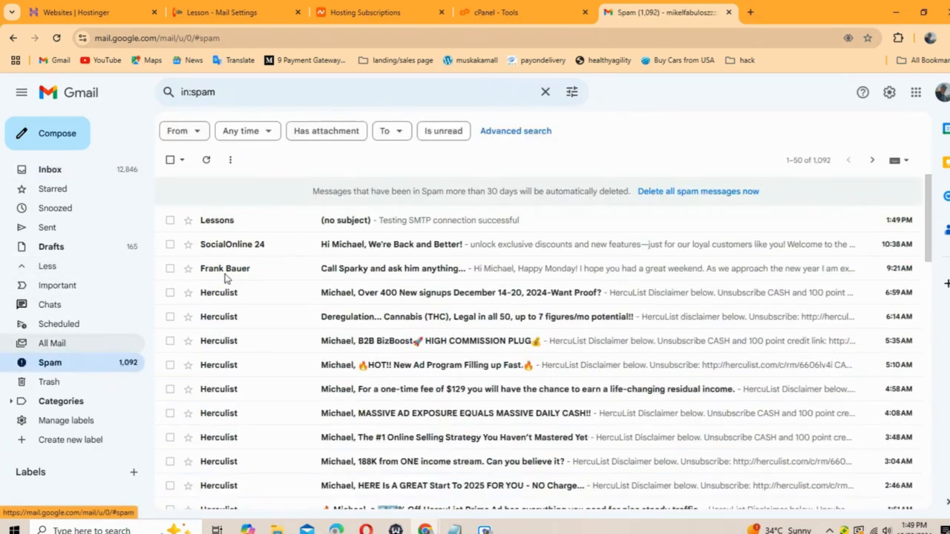
pyautogui.doubleClick(325, 225)
pyautogui.click(325, 226)
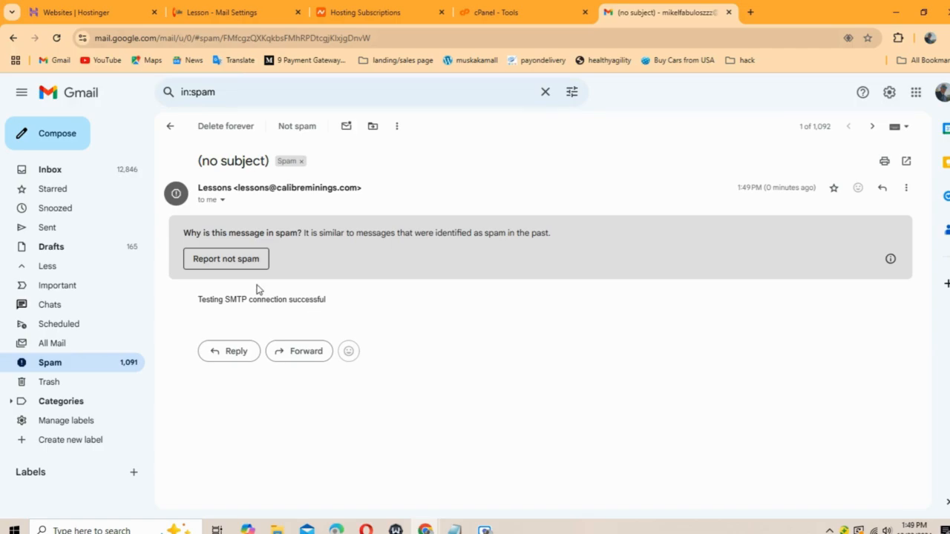
pyautogui.click(236, 266)
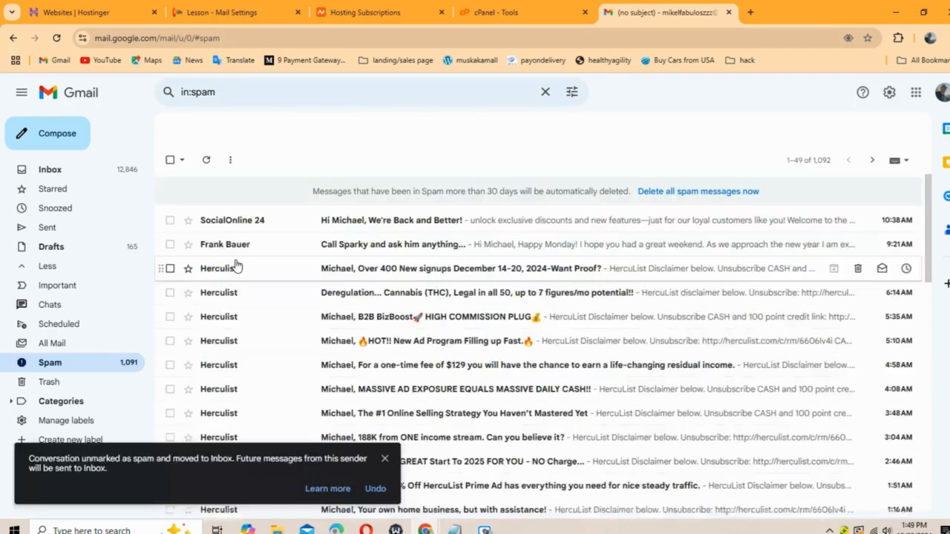
# Open the SMTP test message from the Gmail inbox.
pyautogui.click(58, 177)
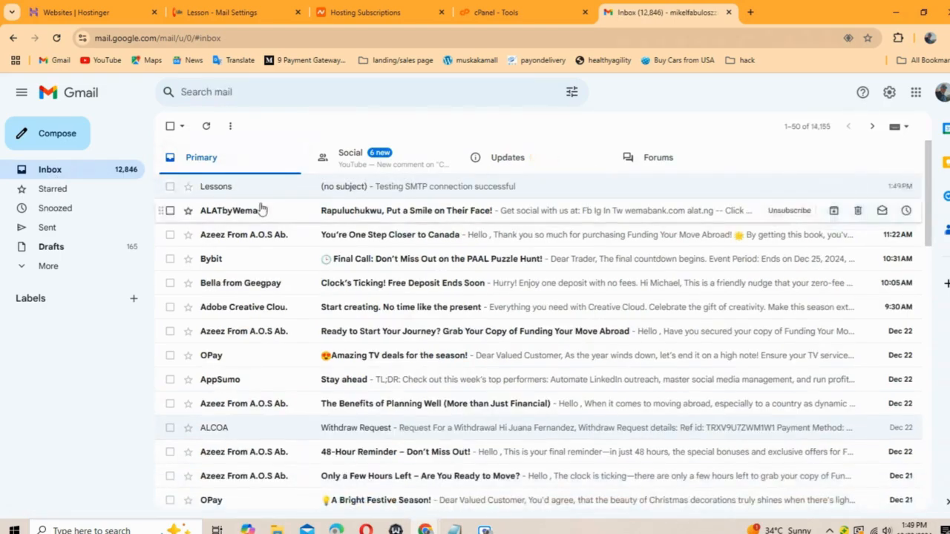
pyautogui.click(352, 189)
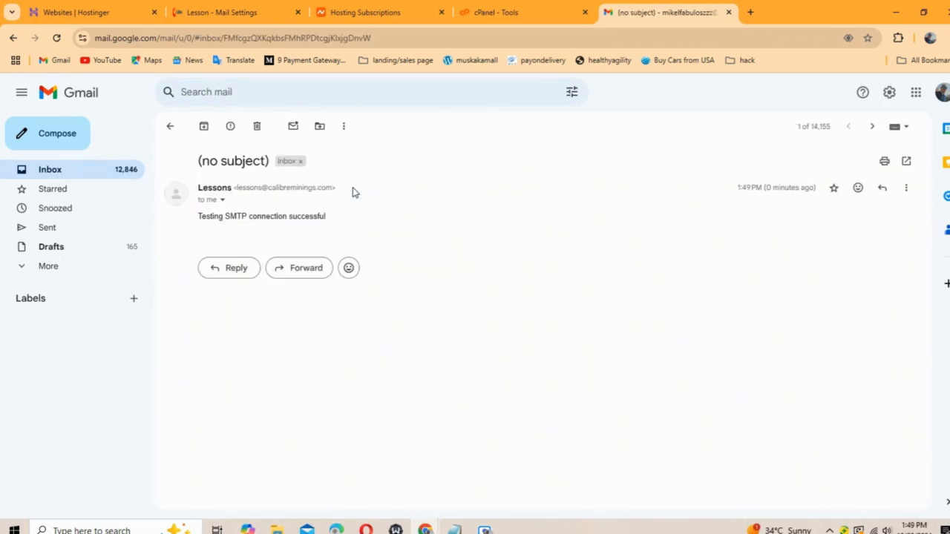
pyautogui.click(170, 126)
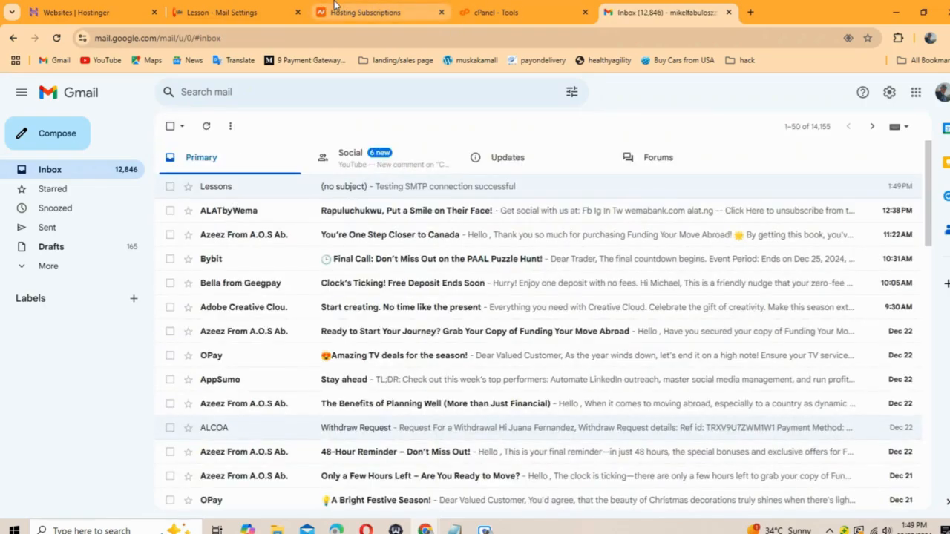
# Return to the admin panel and open the schedules list under Manage Schema.
pyautogui.click(367, 12)
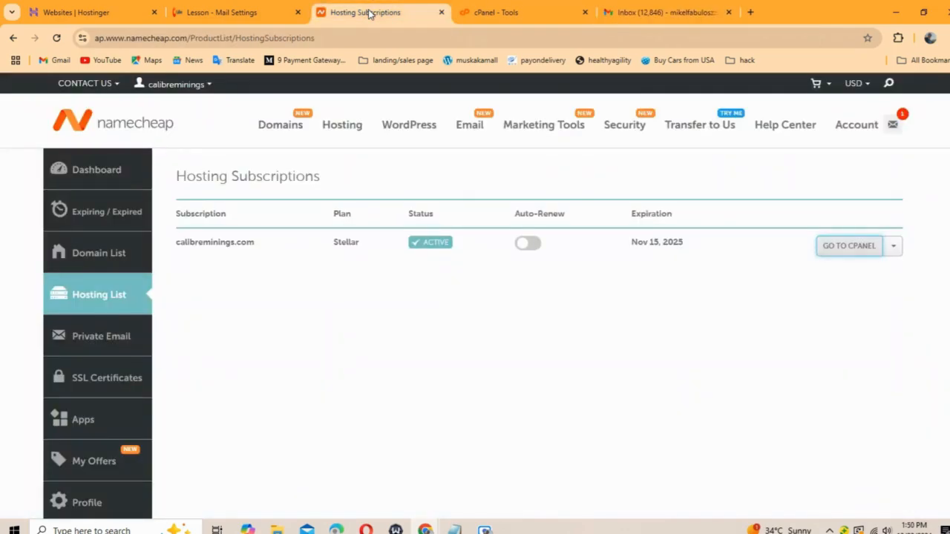
pyautogui.click(499, 12)
pyautogui.click(249, 11)
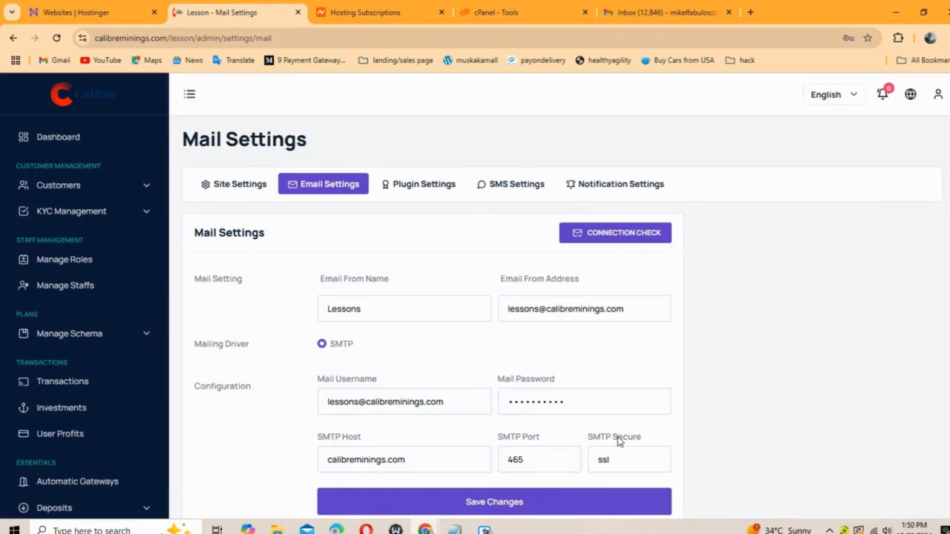
pyautogui.scroll(-1, 562, 317)
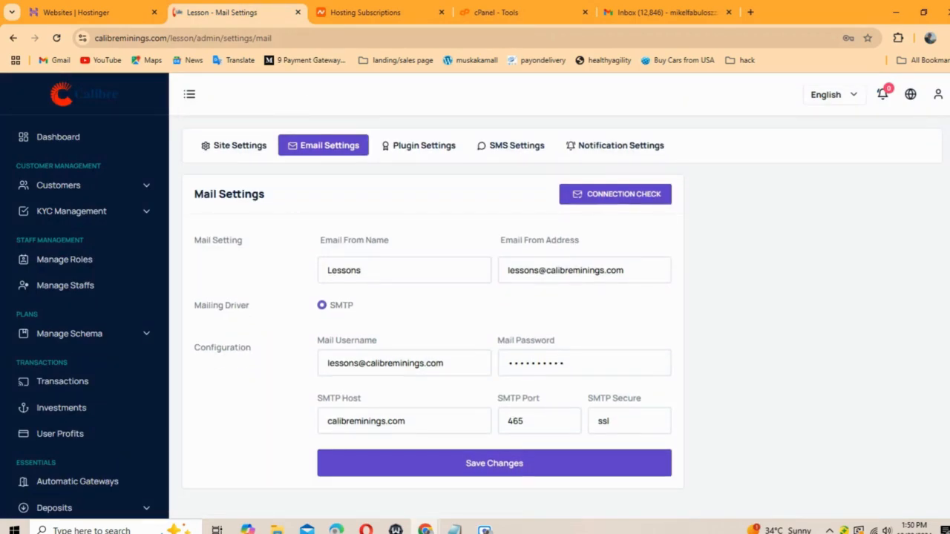
pyautogui.scroll(1, 561, 317)
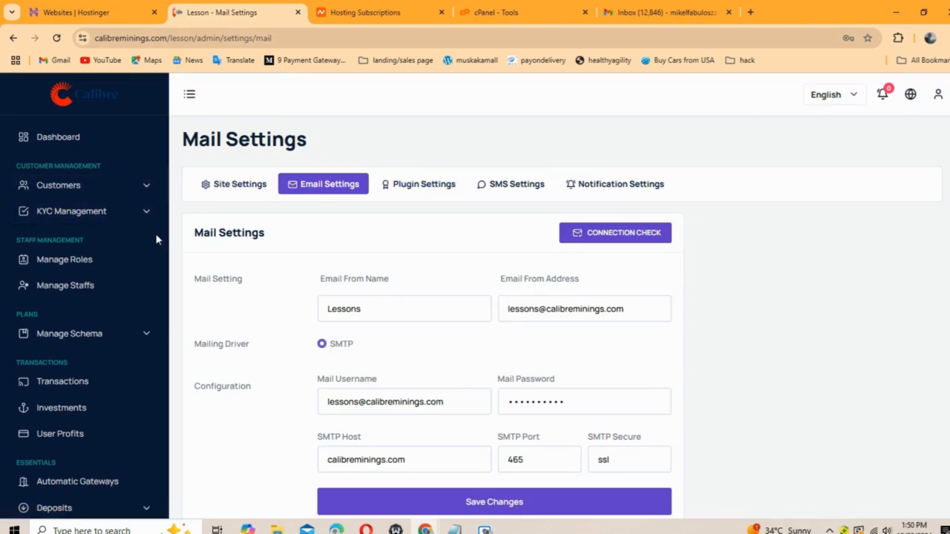
pyautogui.click(153, 339)
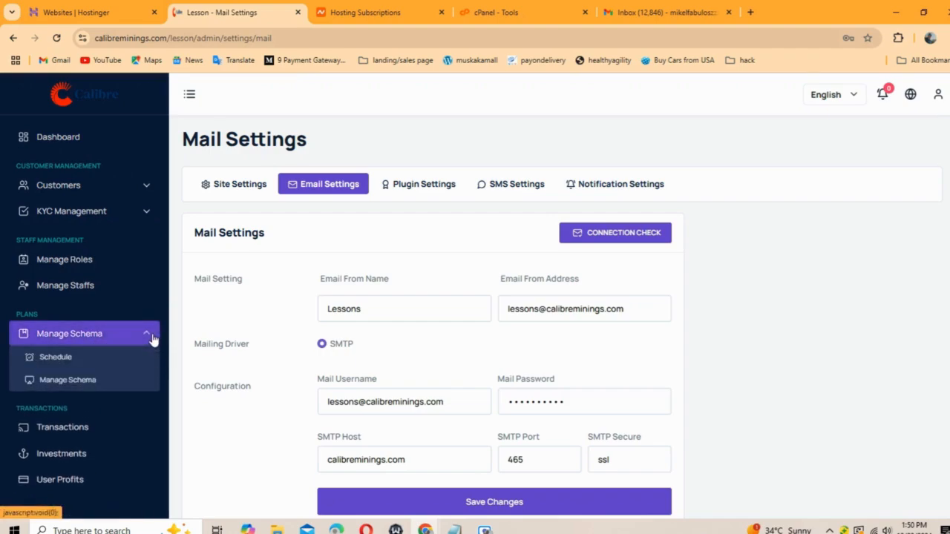
pyautogui.click(69, 361)
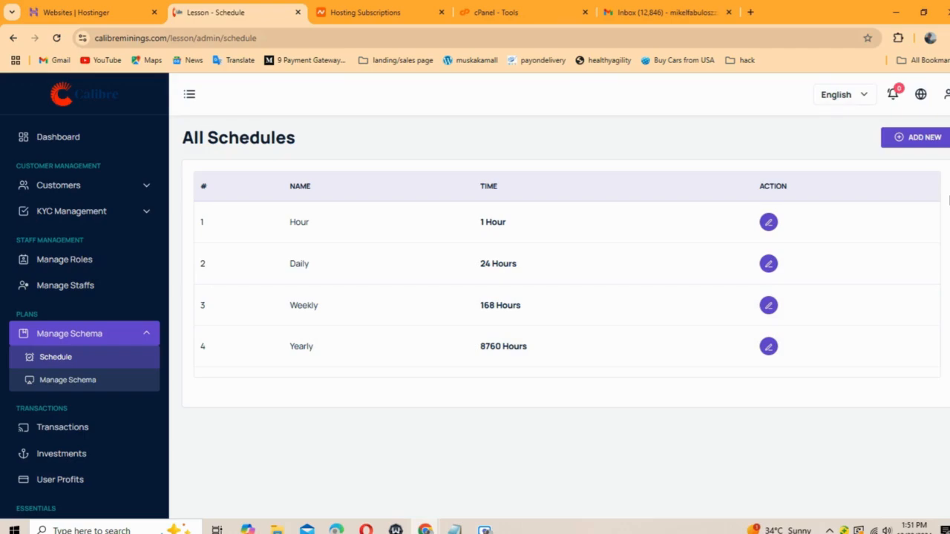
pyautogui.click(916, 140)
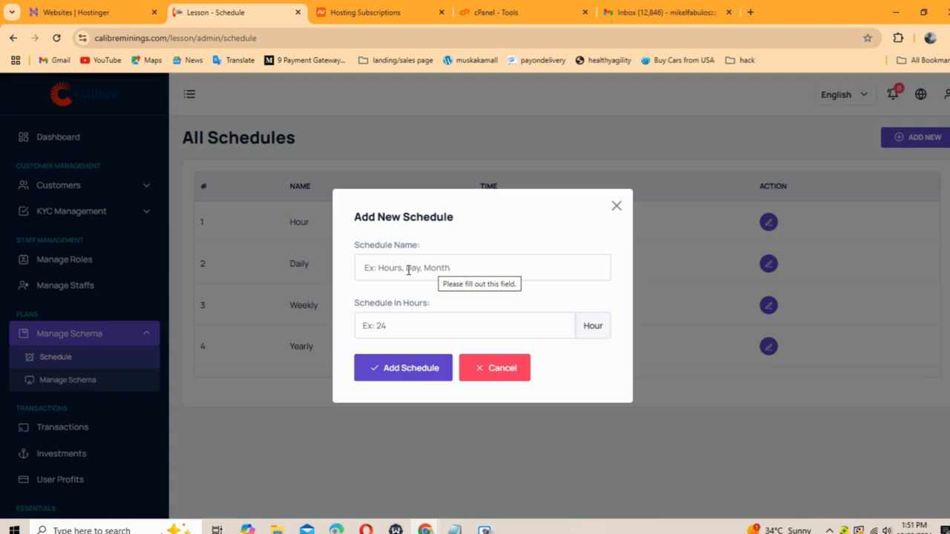
pyautogui.click(408, 271)
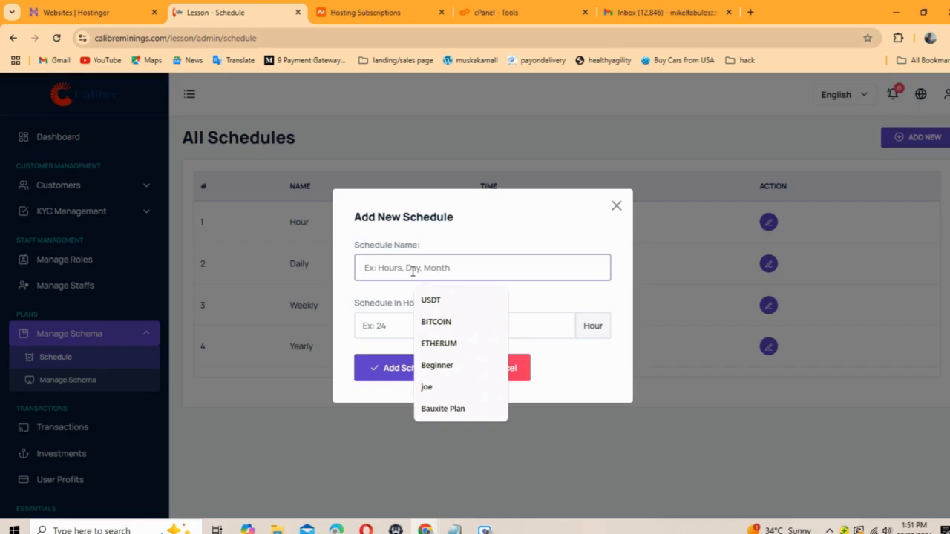
pyautogui.click(395, 325)
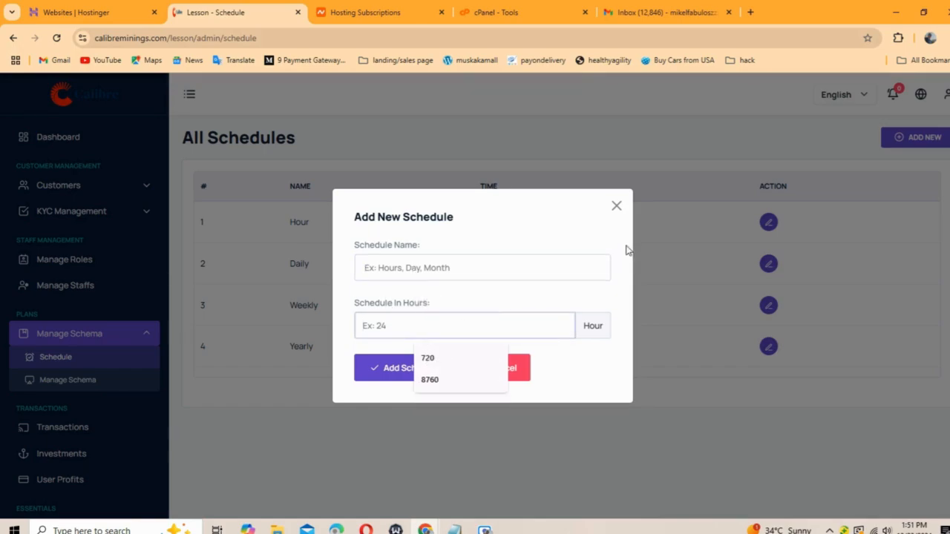
pyautogui.click(619, 209)
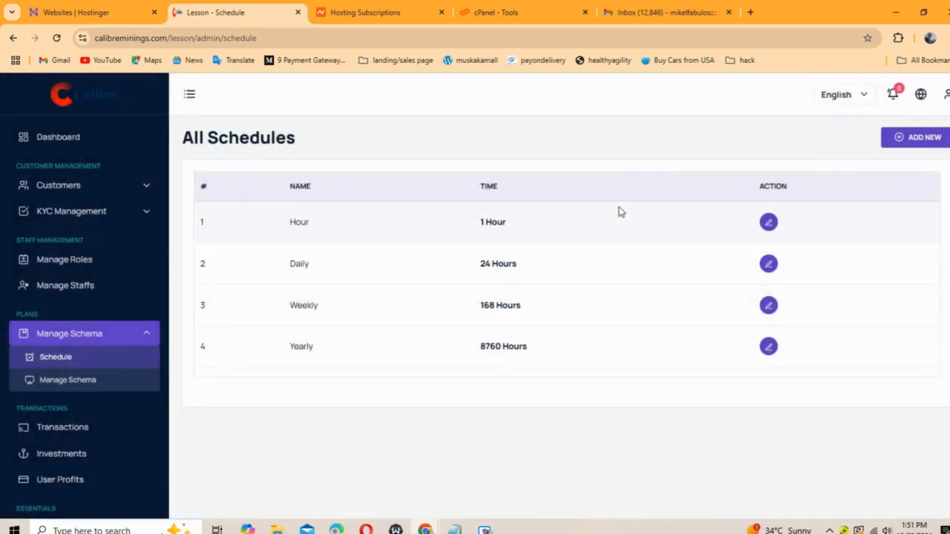
# Open the form for adding a new investment schema.
pyautogui.click(71, 383)
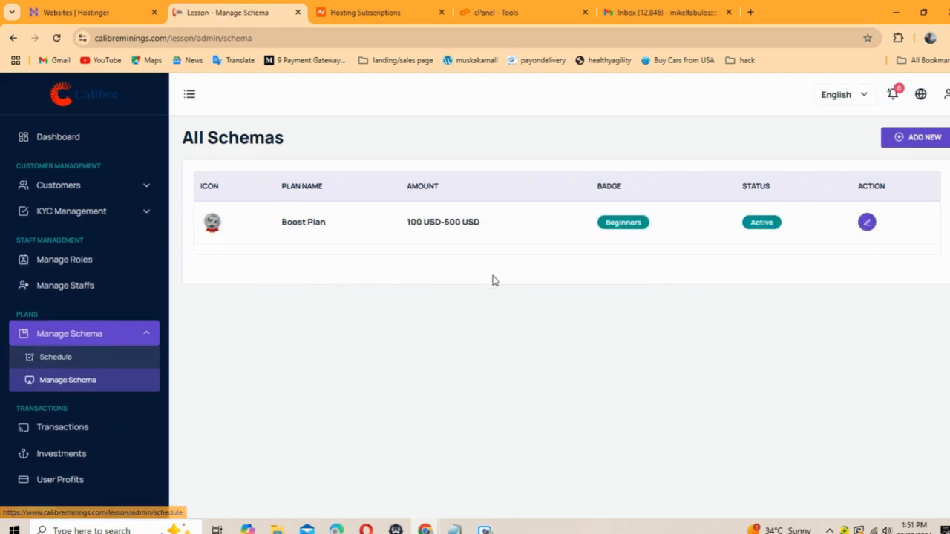
pyautogui.click(927, 138)
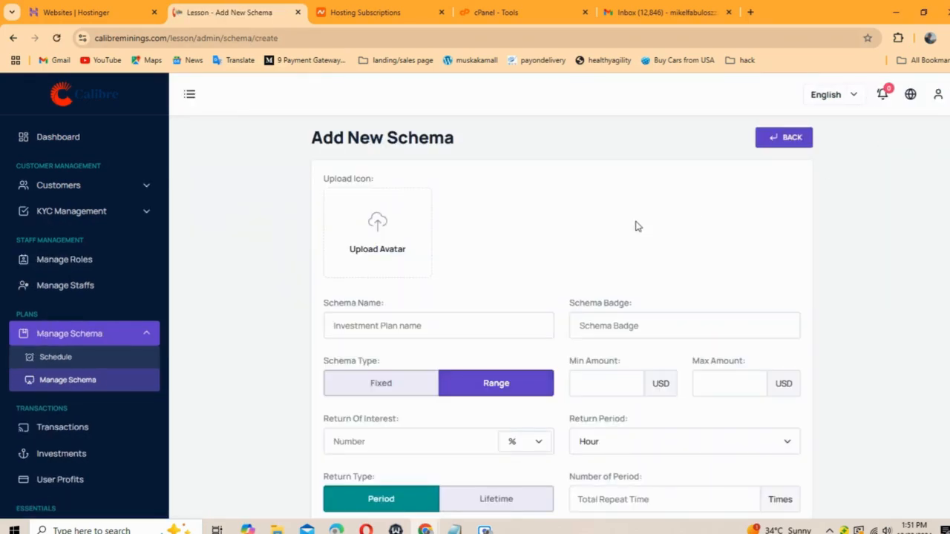
# Upload the medal3 image from Downloads as the schema icon, searching the folder for "medal".
pyautogui.click(375, 225)
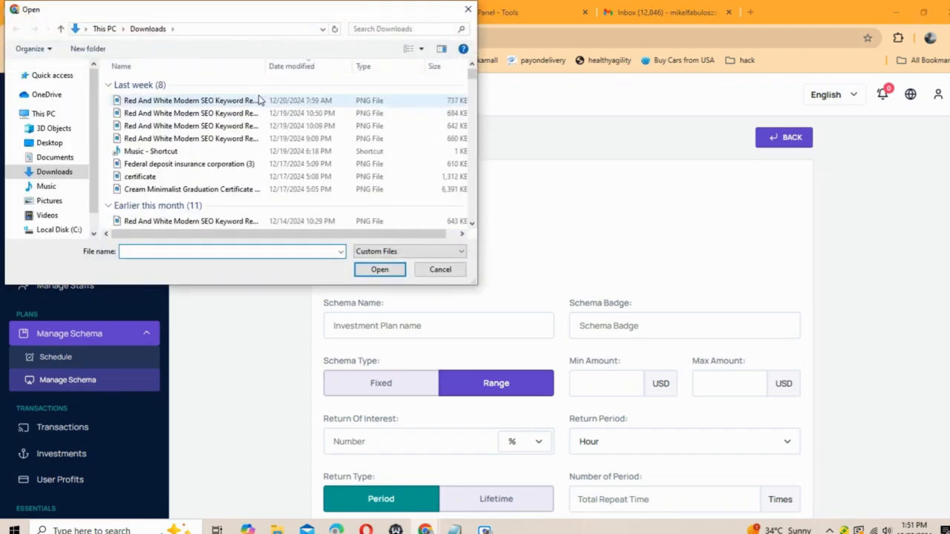
pyautogui.click(416, 27)
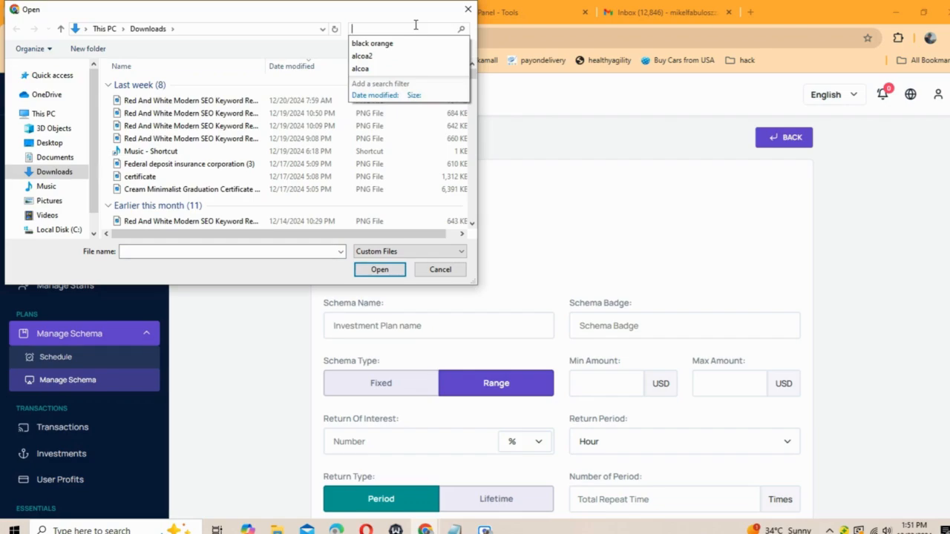
pyautogui.write('medal')
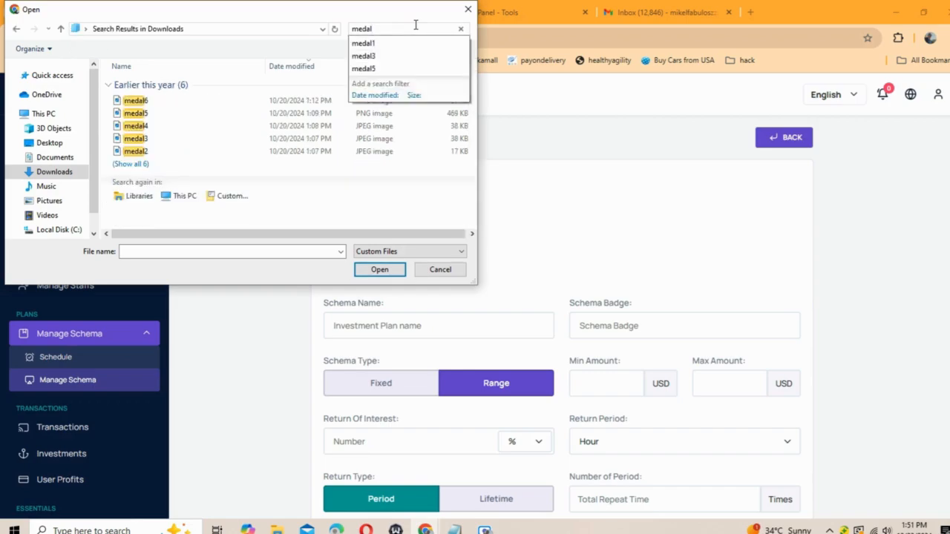
pyautogui.click(136, 152)
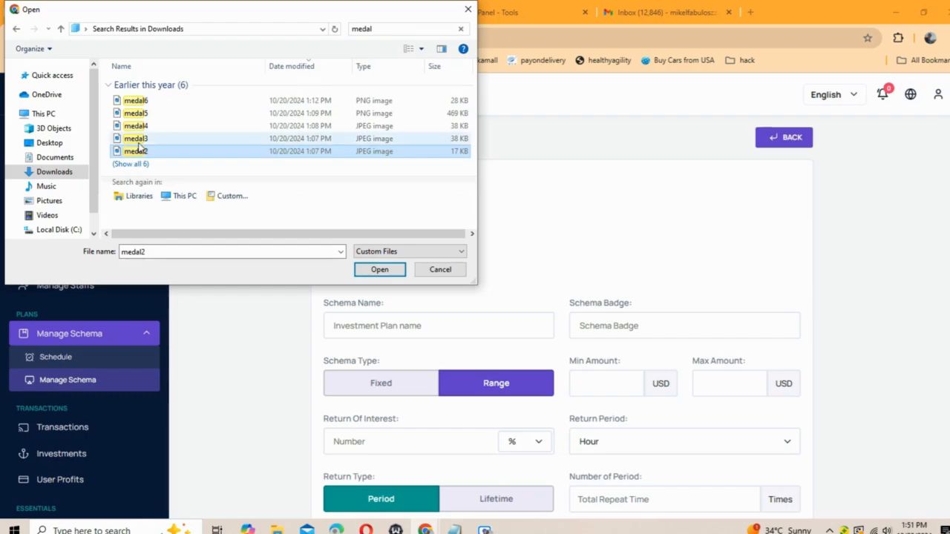
pyautogui.click(138, 143)
pyautogui.click(375, 272)
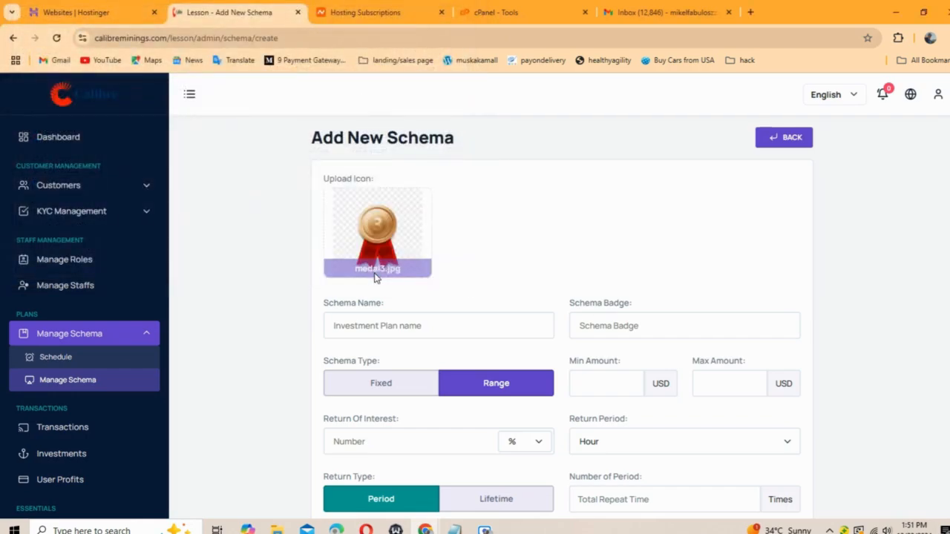
# Name the schema Boost Plan and set its badge to Intermediate.
pyautogui.click(395, 326)
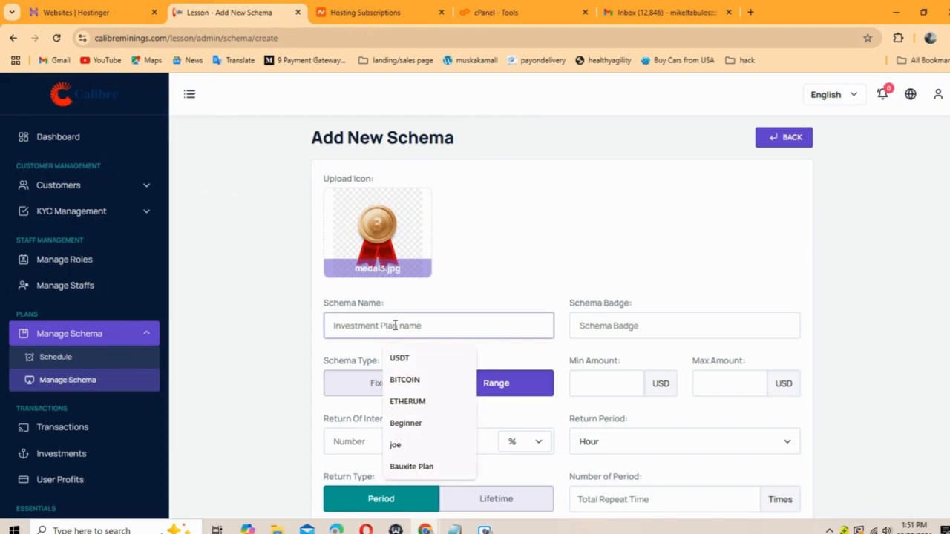
pyautogui.write('B')
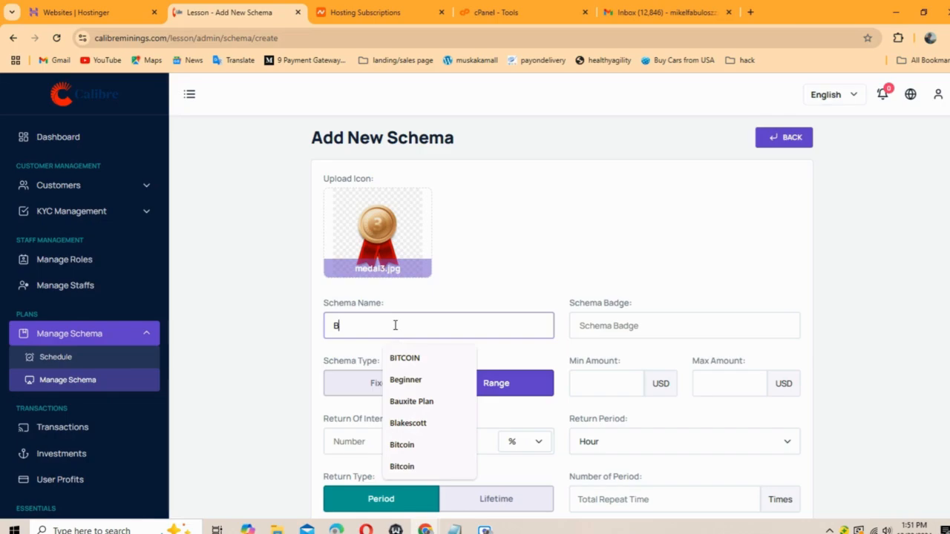
pyautogui.write('oost Plan')
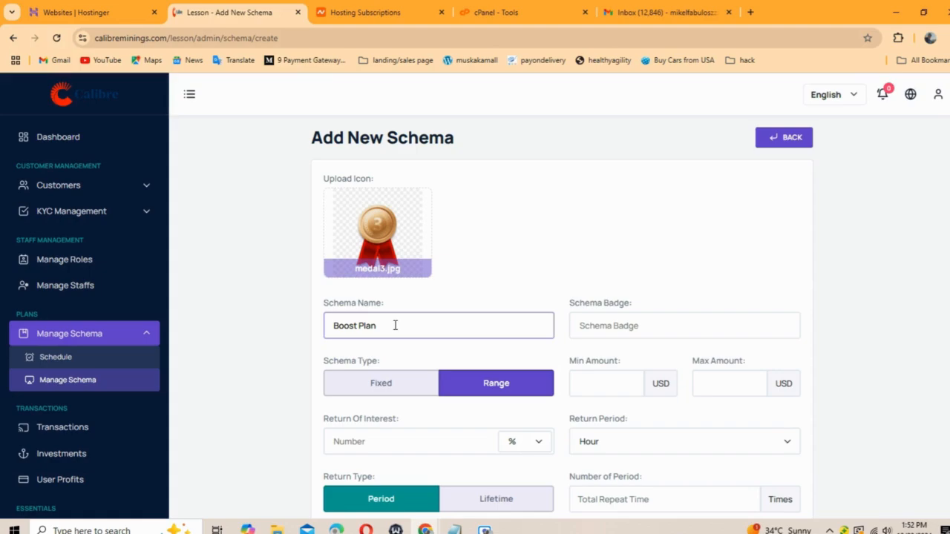
pyautogui.click(651, 330)
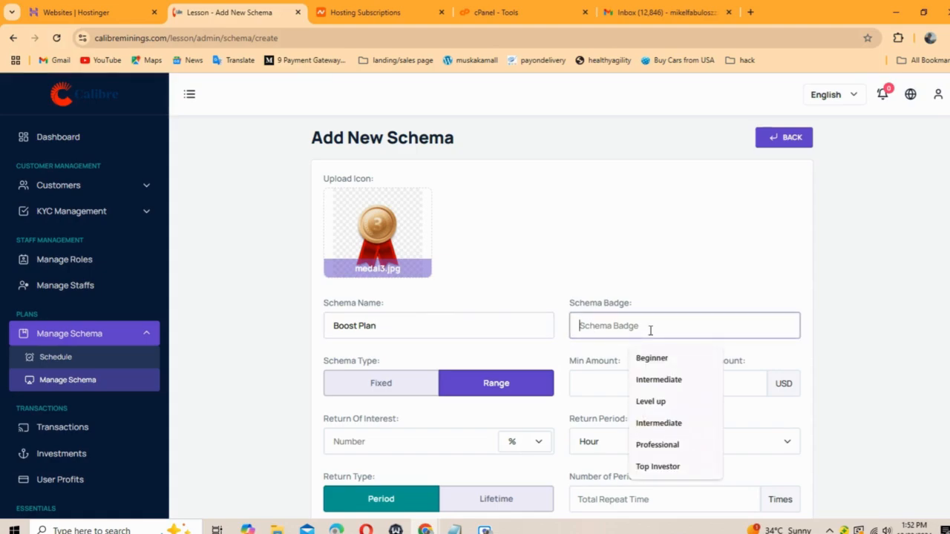
pyautogui.click(647, 425)
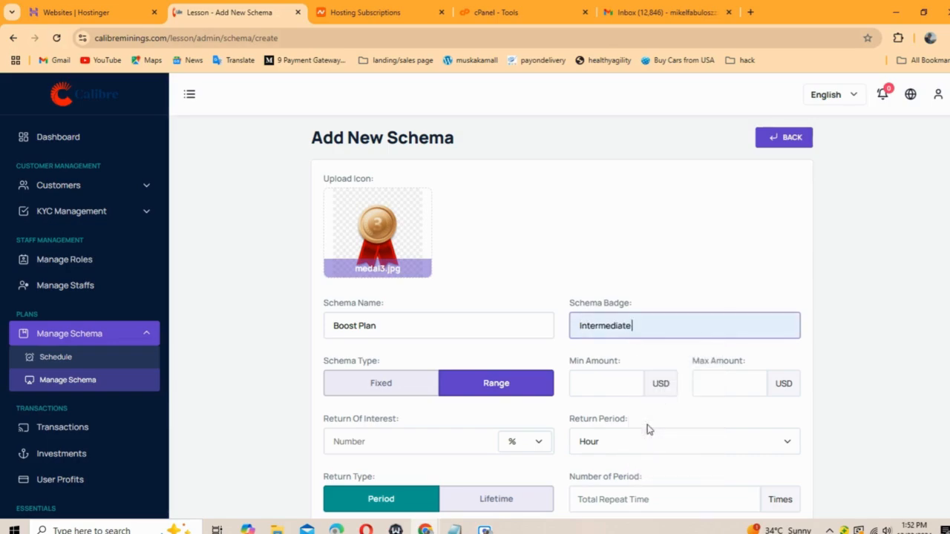
pyautogui.click(378, 386)
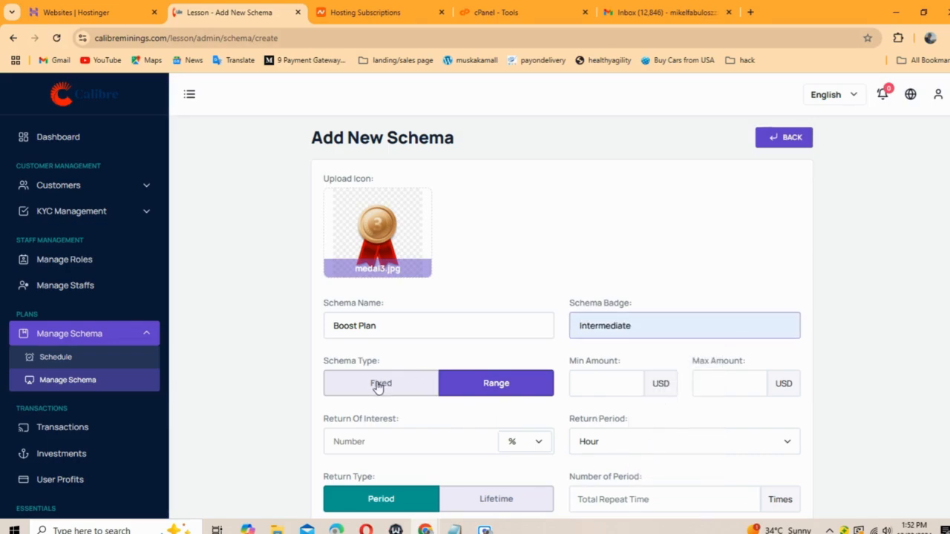
pyautogui.click(378, 386)
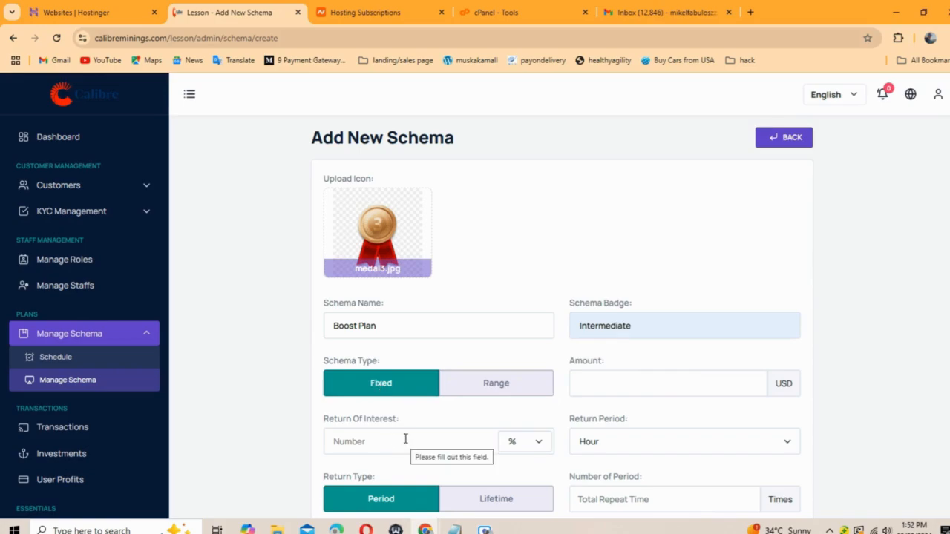
pyautogui.click(645, 384)
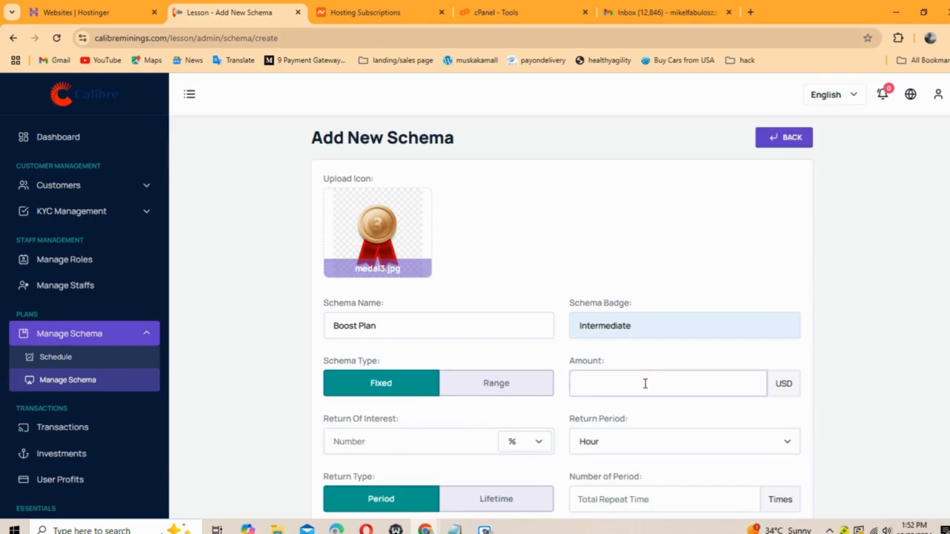
pyautogui.click(509, 392)
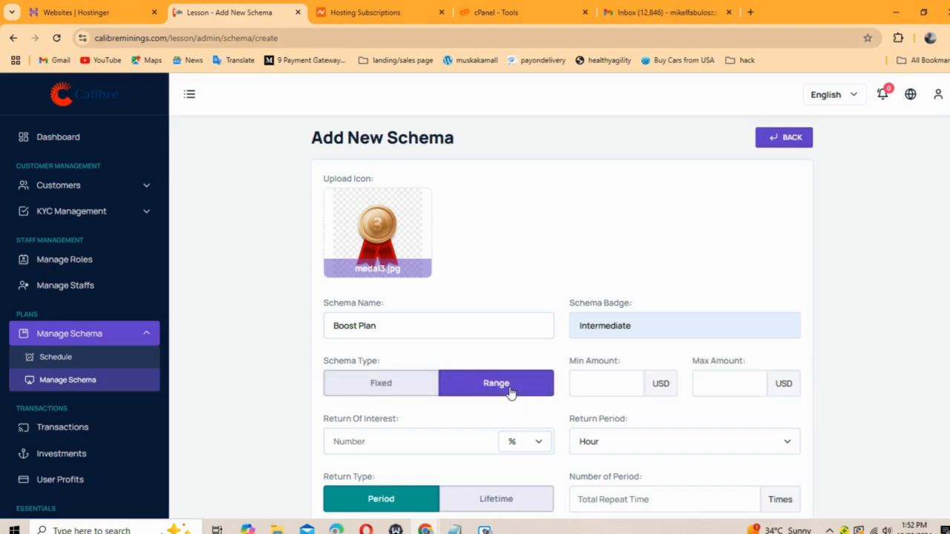
# Set the range schema's minimum amount to 600 USD and maximum amount to 3000 USD.
pyautogui.click(601, 383)
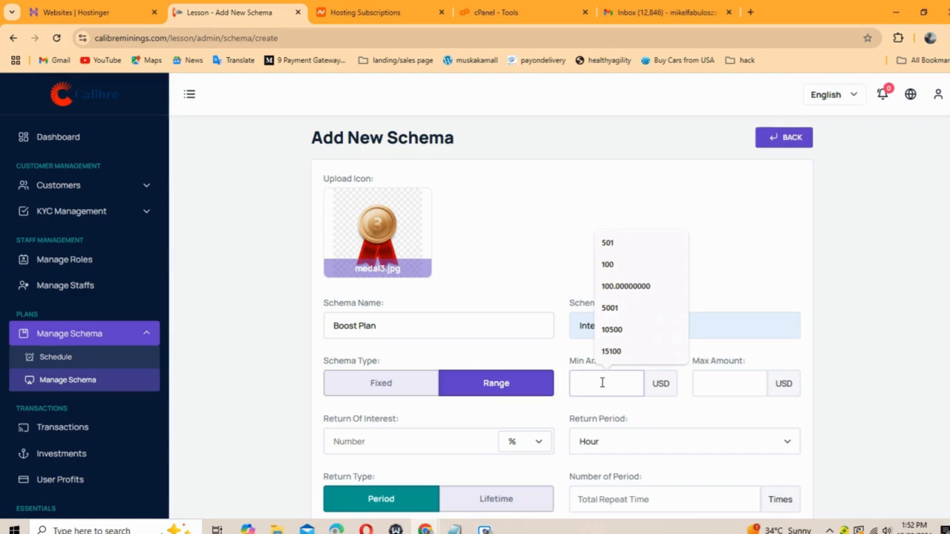
pyautogui.write('600')
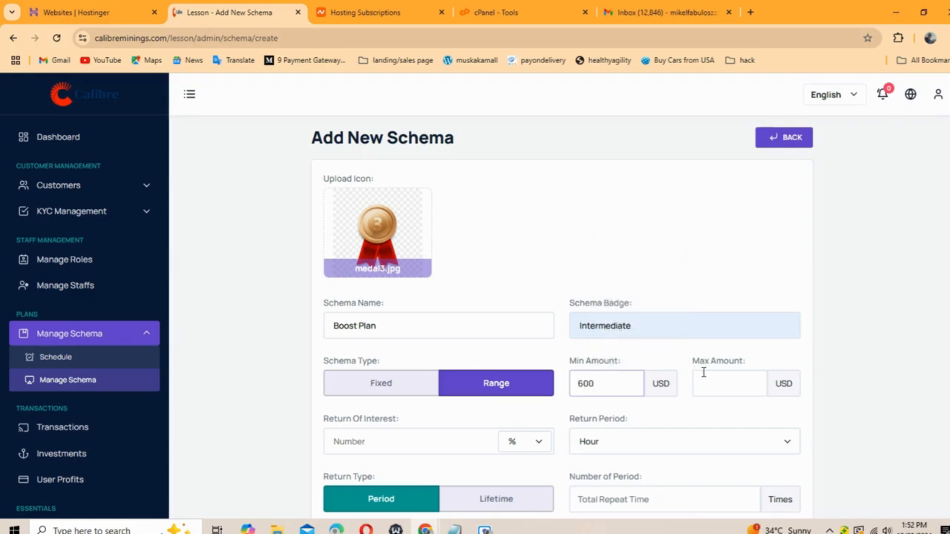
pyautogui.click(720, 386)
pyautogui.write('1')
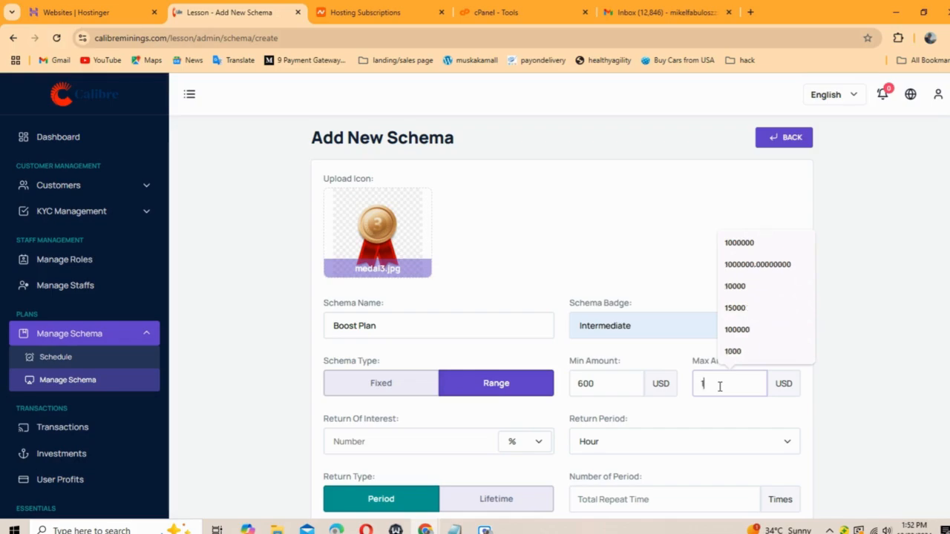
pyautogui.write('50')
pyautogui.press('BackSpace')
pyautogui.press('BackSpace')
pyautogui.press('BackSpace')
pyautogui.write('3000')
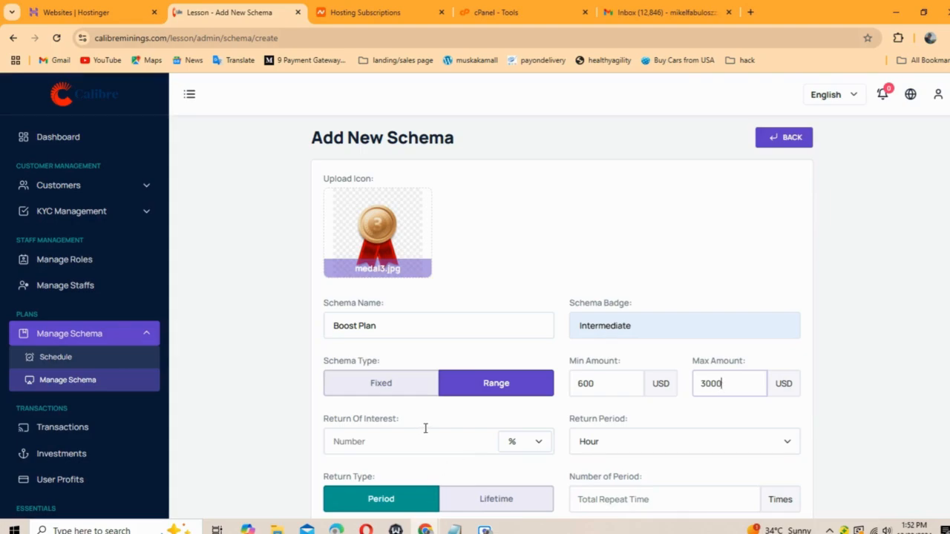
# Set the return of interest to 7 % with a Daily return period.
pyautogui.click(540, 446)
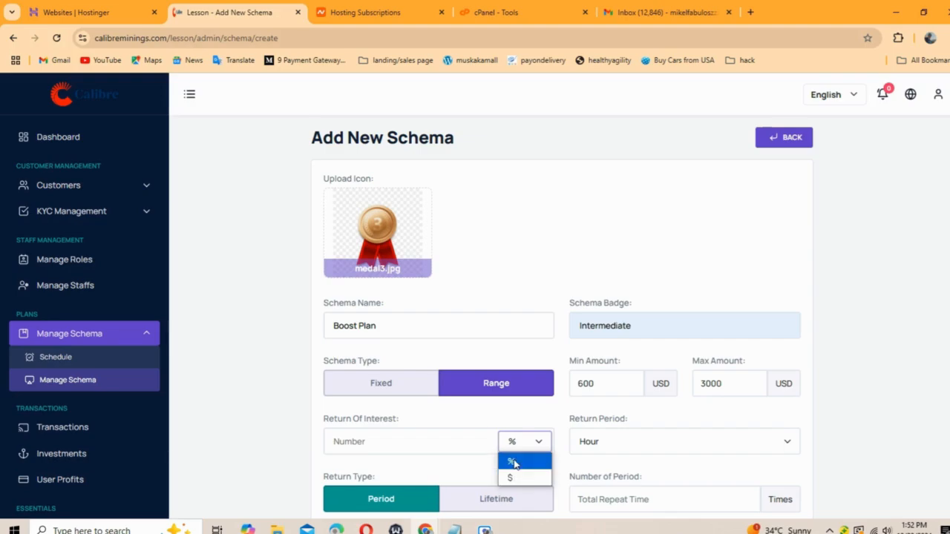
pyautogui.click(513, 462)
pyautogui.click(424, 446)
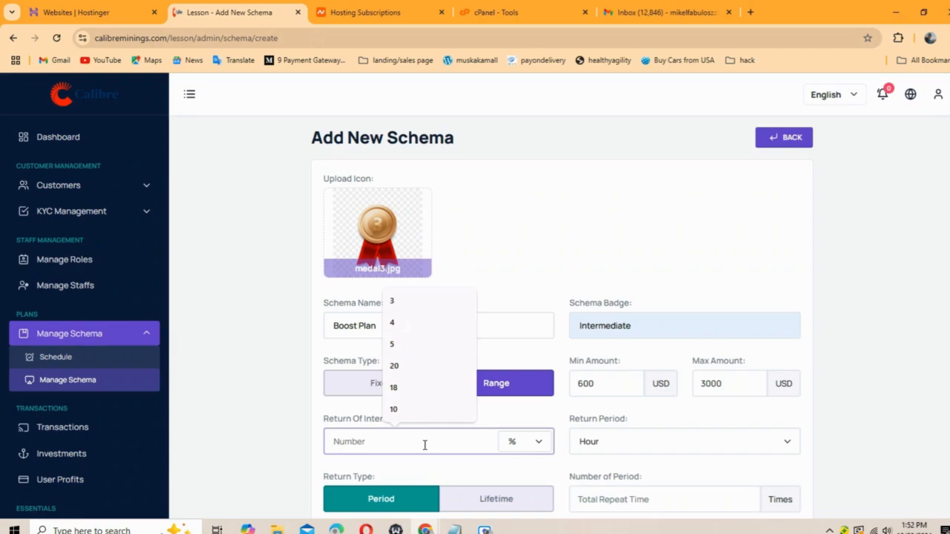
pyautogui.write('7')
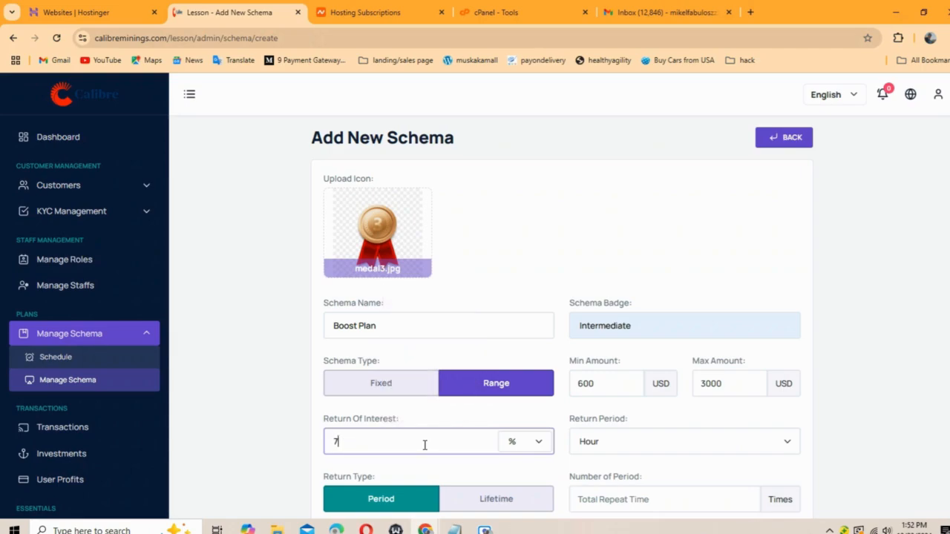
pyautogui.click(638, 452)
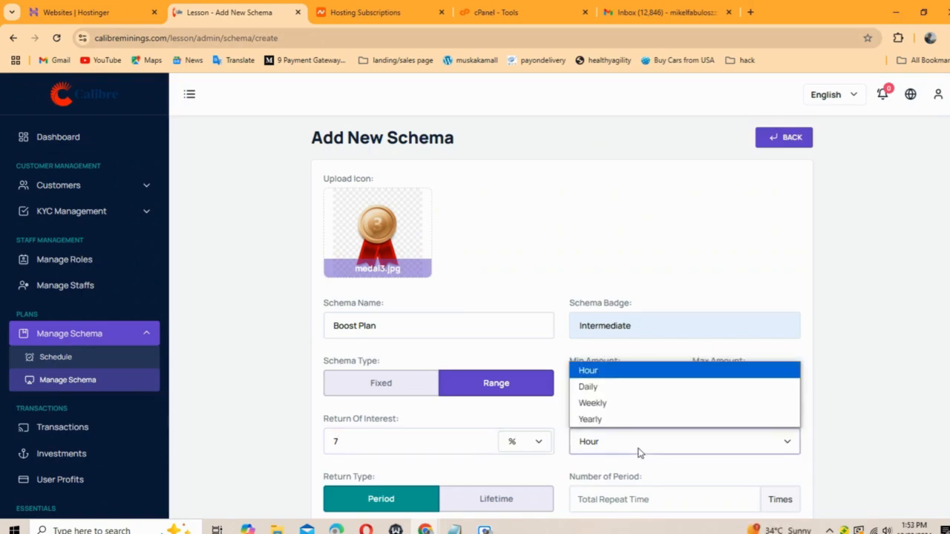
pyautogui.click(595, 389)
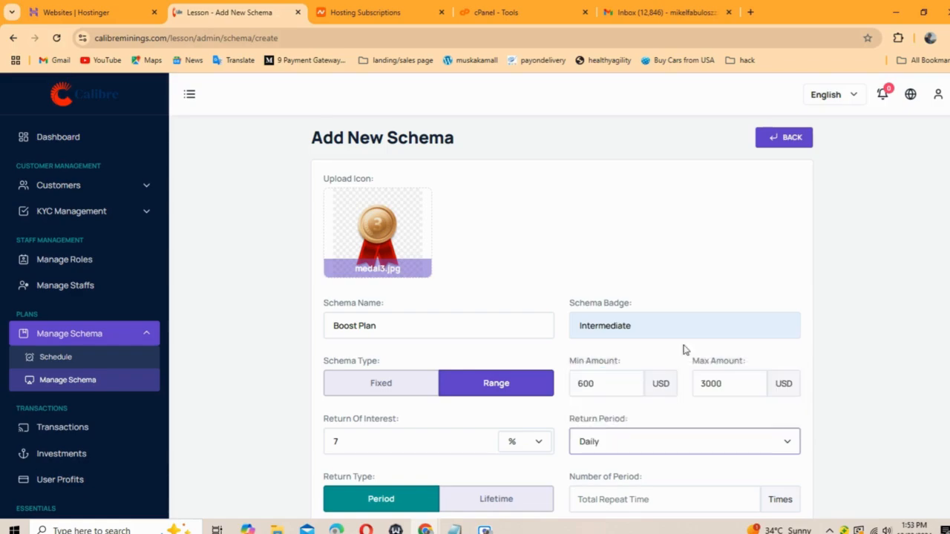
# Review the rest of the schema form, including return type, holidays, capital back, cancel, trending and status options.
pyautogui.scroll(-2, 597, 371)
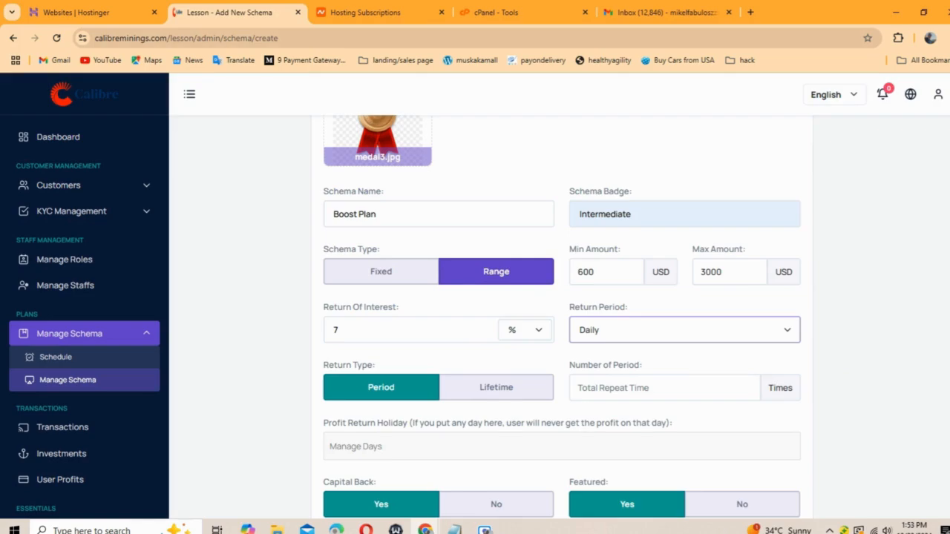
pyautogui.scroll(-1, 869, 358)
pyautogui.scroll(-1, 869, 359)
pyautogui.scroll(2, 870, 359)
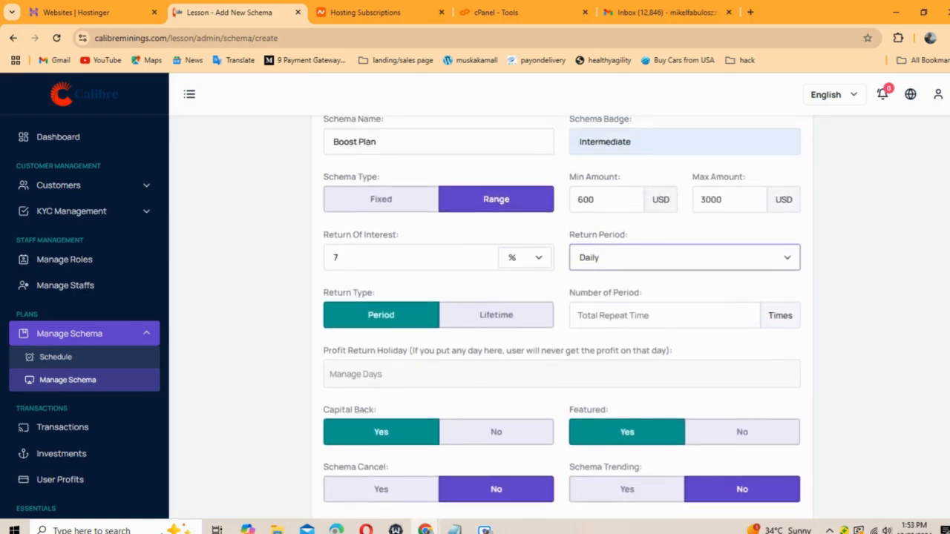
pyautogui.scroll(1, 869, 359)
pyautogui.scroll(-3, 869, 358)
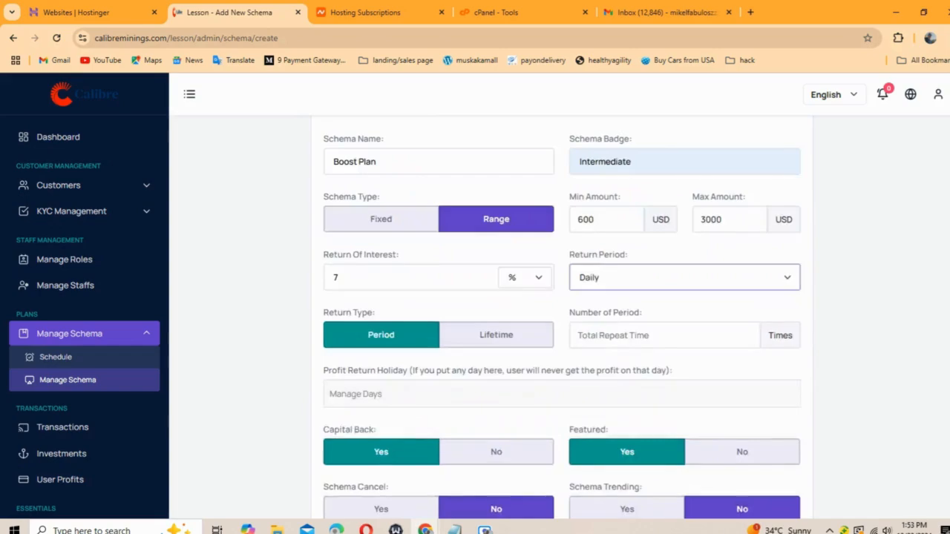
pyautogui.scroll(4, 562, 319)
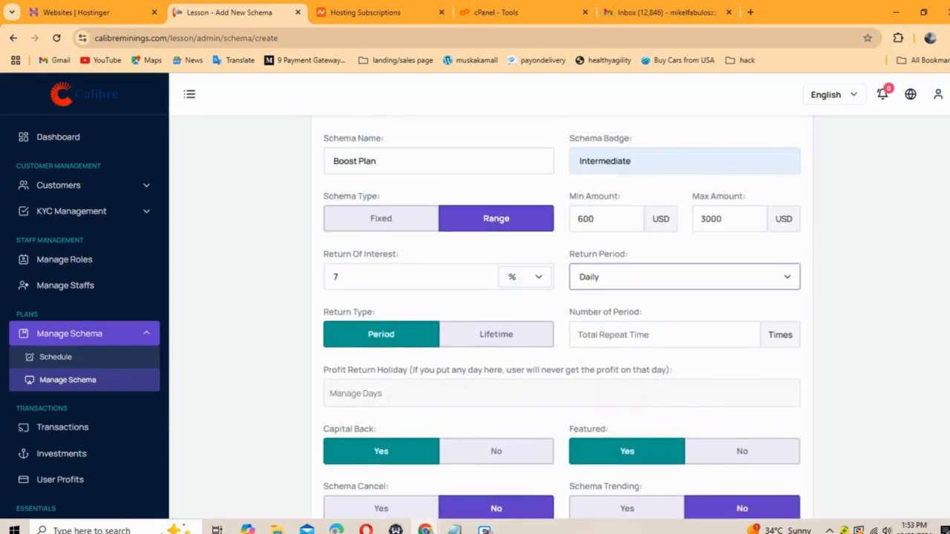
pyautogui.scroll(1, 562, 320)
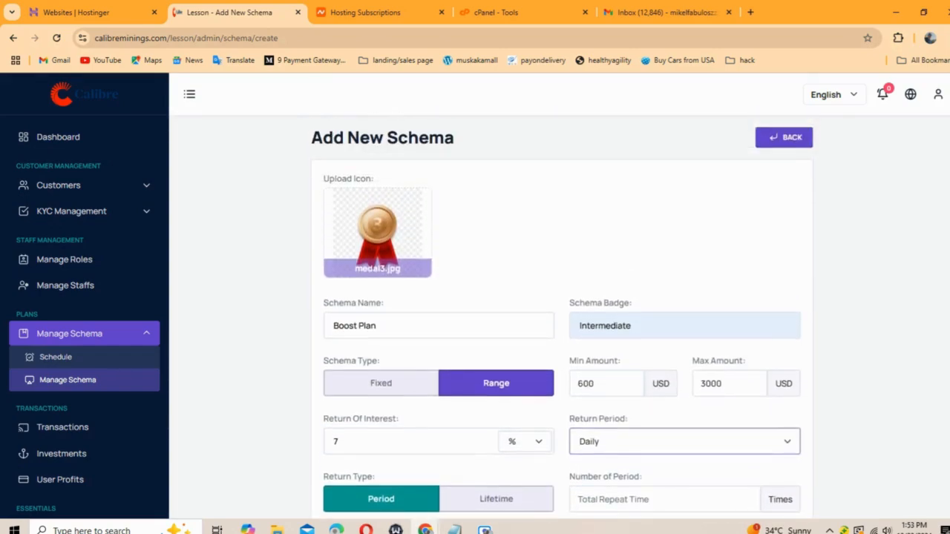
pyautogui.scroll(-1, 562, 319)
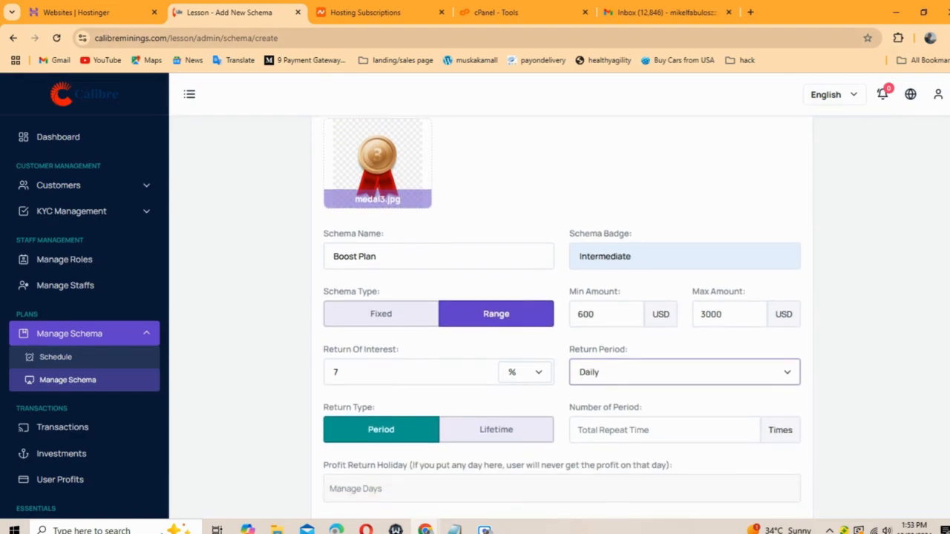
pyautogui.scroll(-1, 562, 319)
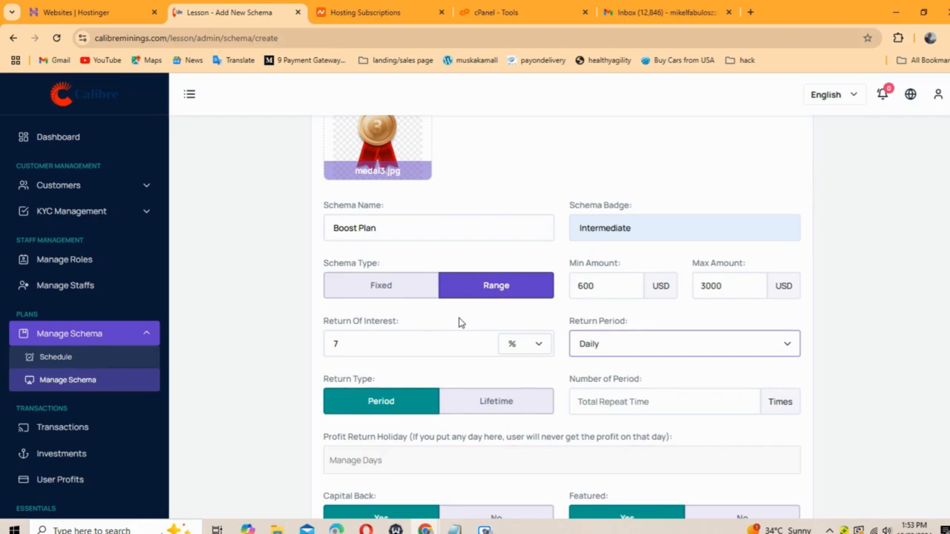
# Change the return of interest to 20 %.
pyautogui.click(400, 346)
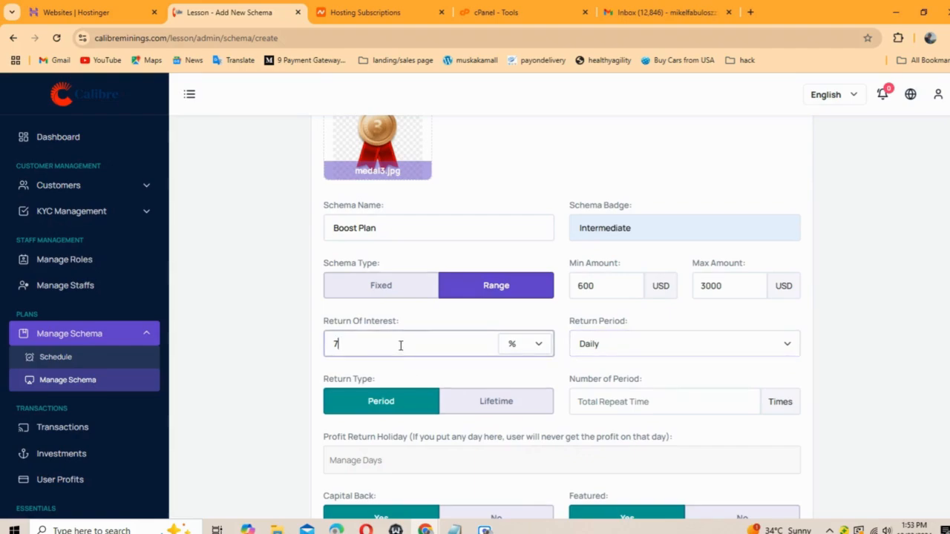
pyautogui.press('BackSpace')
pyautogui.write('20')
# Open the profit return holiday day list to view the available days, then close it.
pyautogui.scroll(-2, 562, 319)
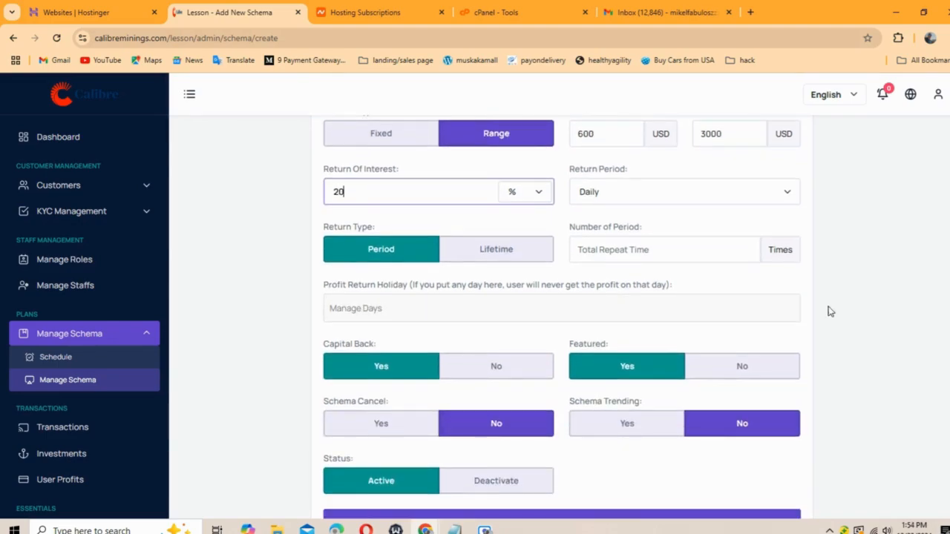
pyautogui.click(434, 307)
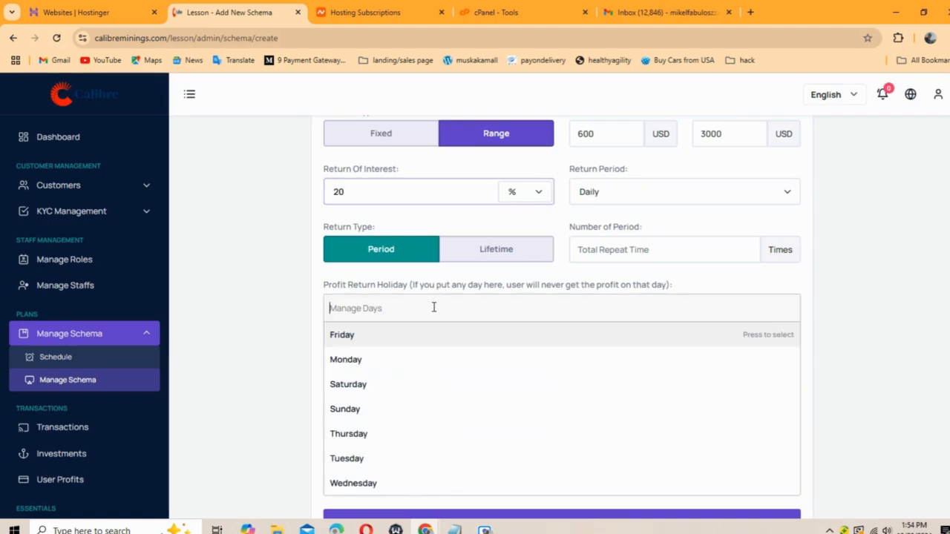
pyautogui.click(920, 285)
pyautogui.scroll(-1, 562, 319)
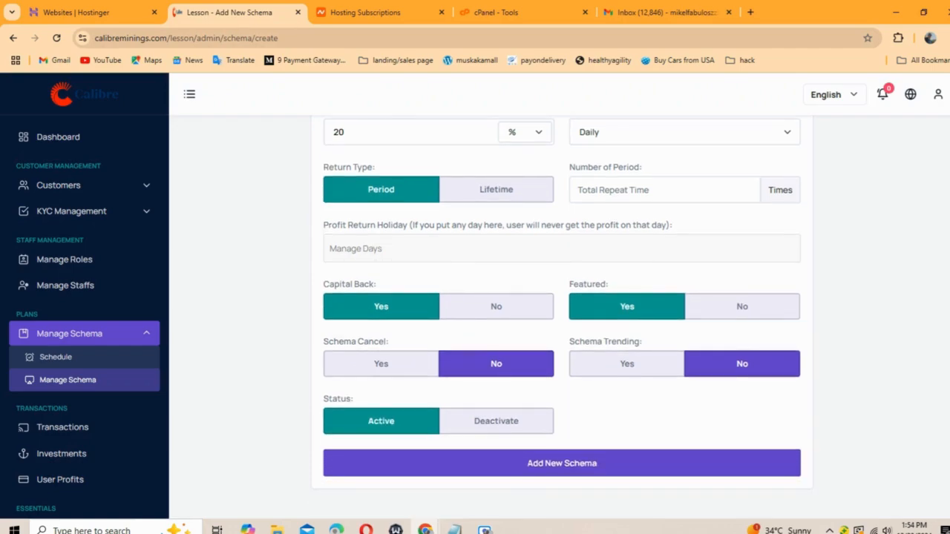
pyautogui.scroll(3, 562, 319)
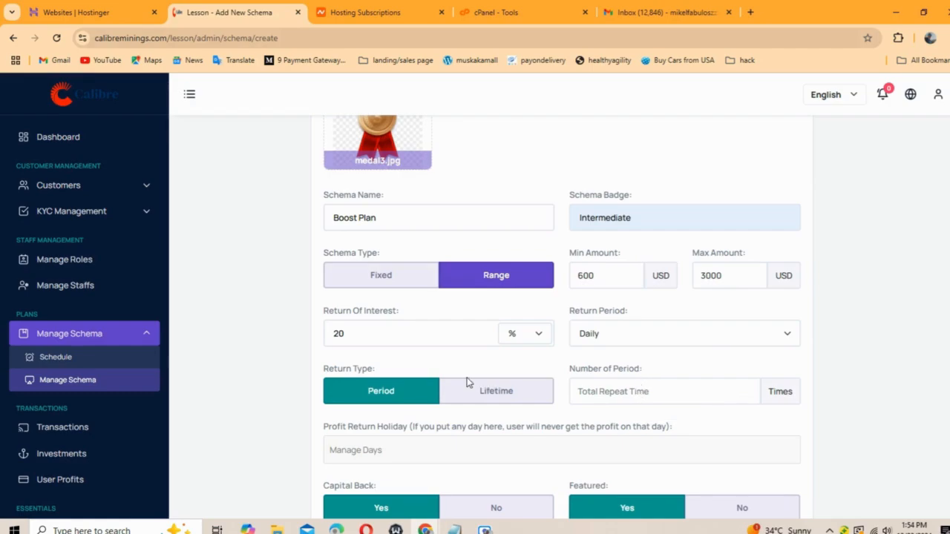
# Set the return of interest to 10 %.
pyautogui.click(377, 334)
pyautogui.press('BackSpace')
pyautogui.press('BackSpace')
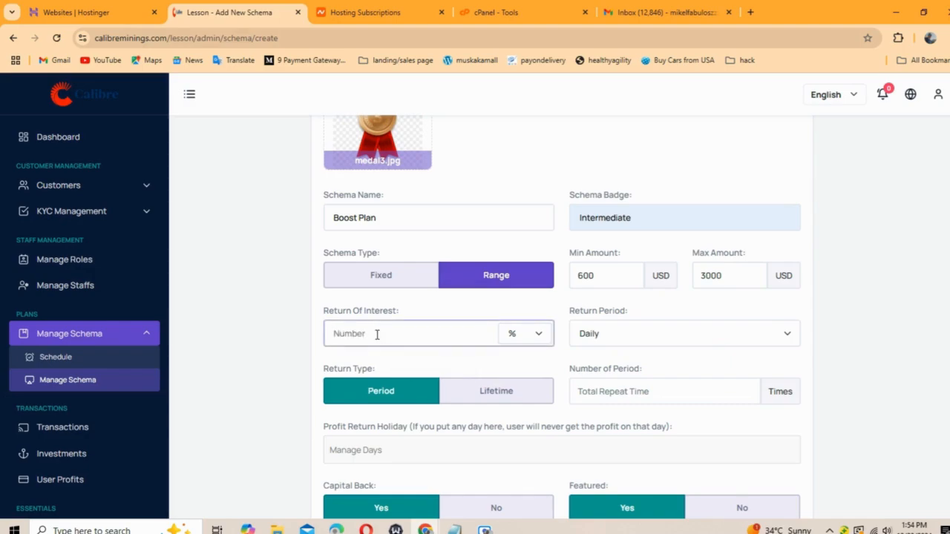
pyautogui.write('10')
# Keep the Period return type and set the number of periods to 7 times.
pyautogui.click(497, 399)
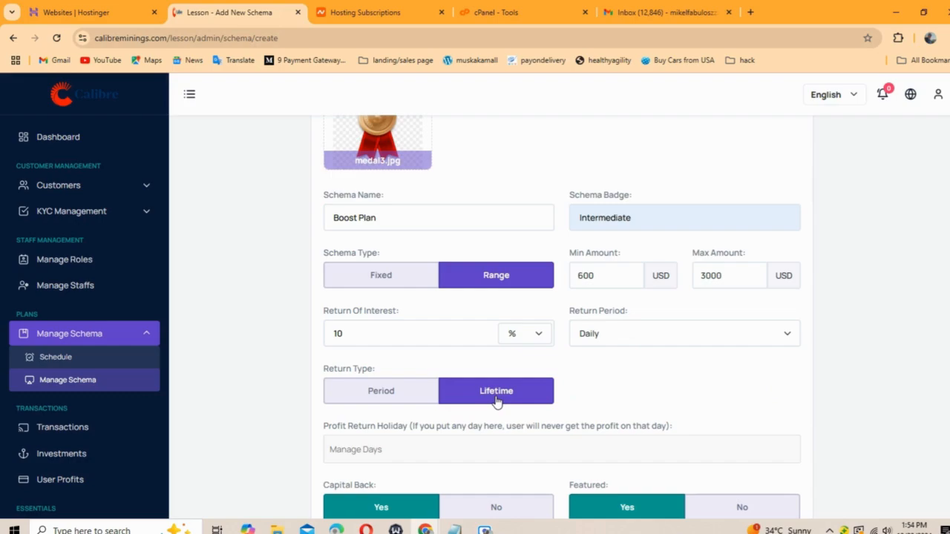
pyautogui.click(388, 401)
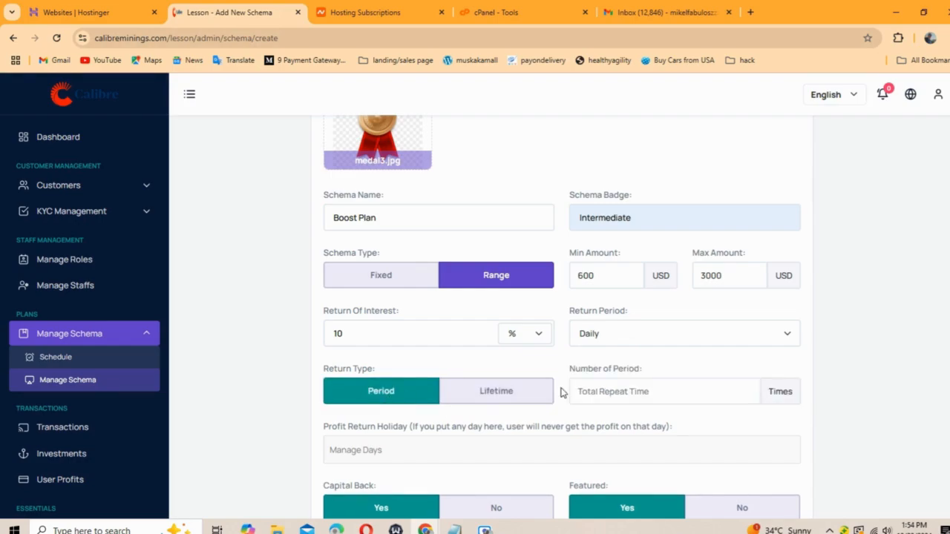
pyautogui.click(642, 394)
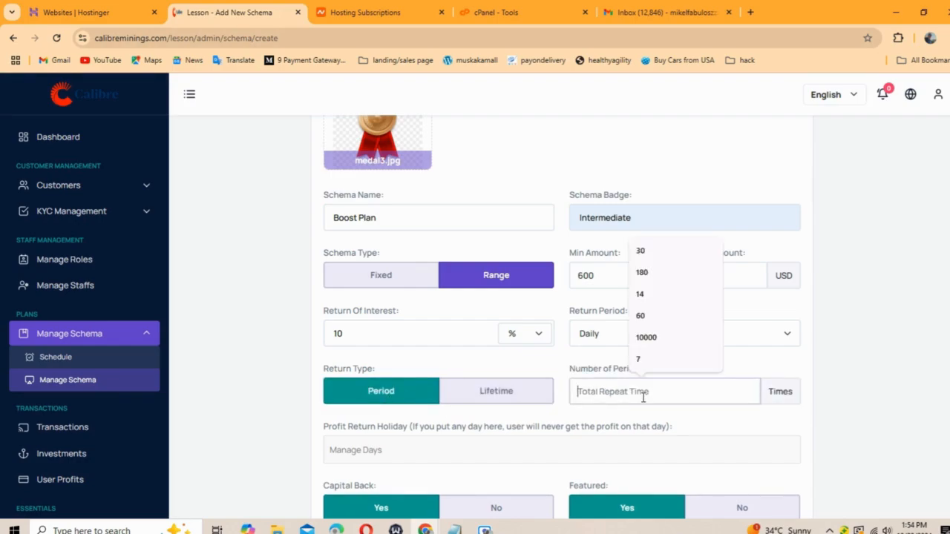
pyautogui.write('7')
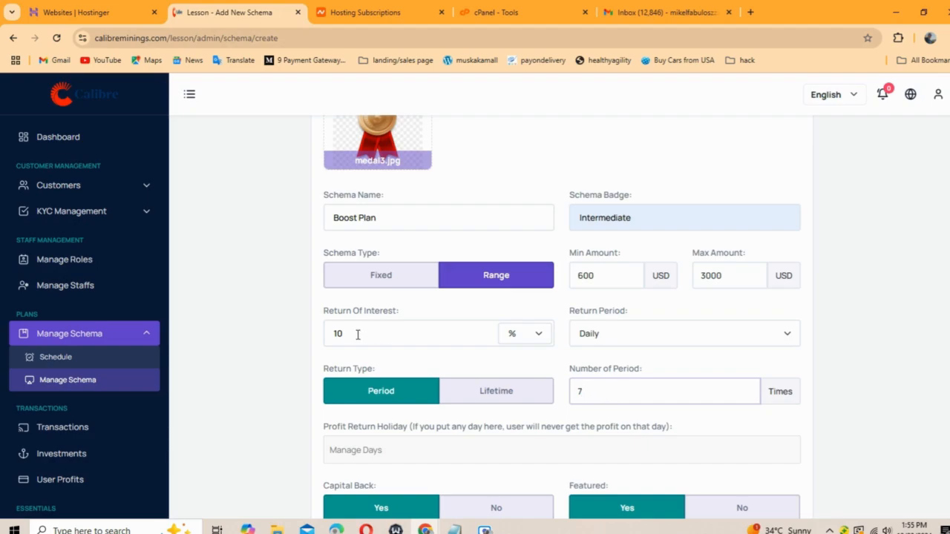
# Try a Weekly return period with 3 periods, then restore Daily with 7 periods.
pyautogui.click(621, 340)
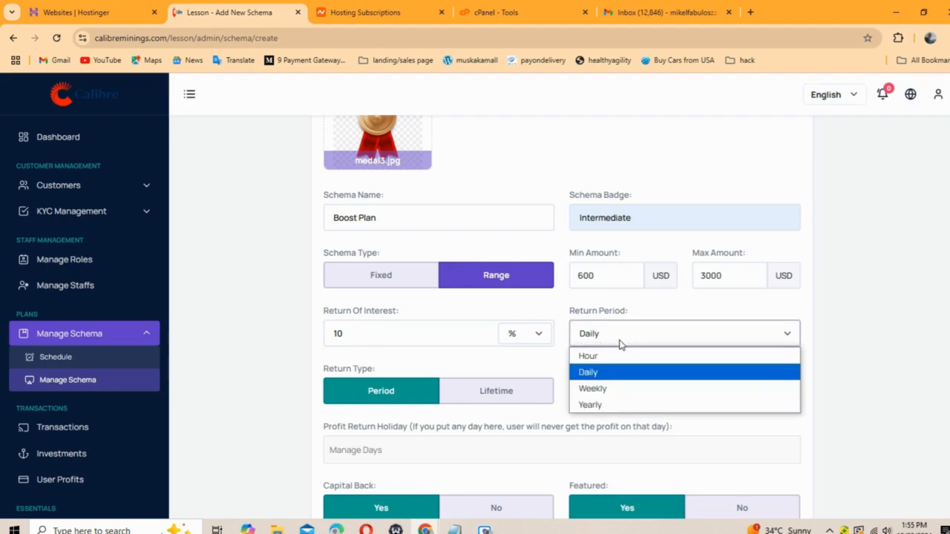
pyautogui.click(588, 389)
pyautogui.click(606, 393)
pyautogui.press('BackSpace')
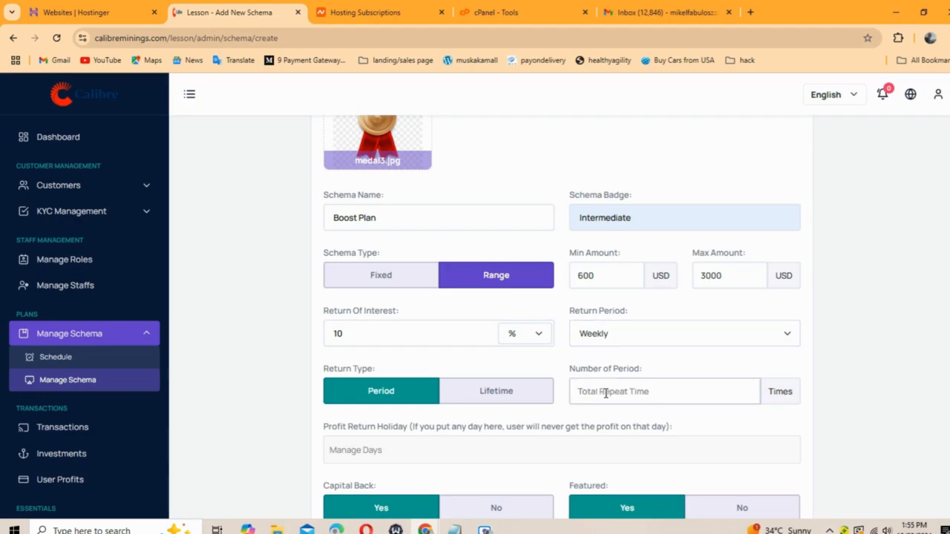
pyautogui.write('3')
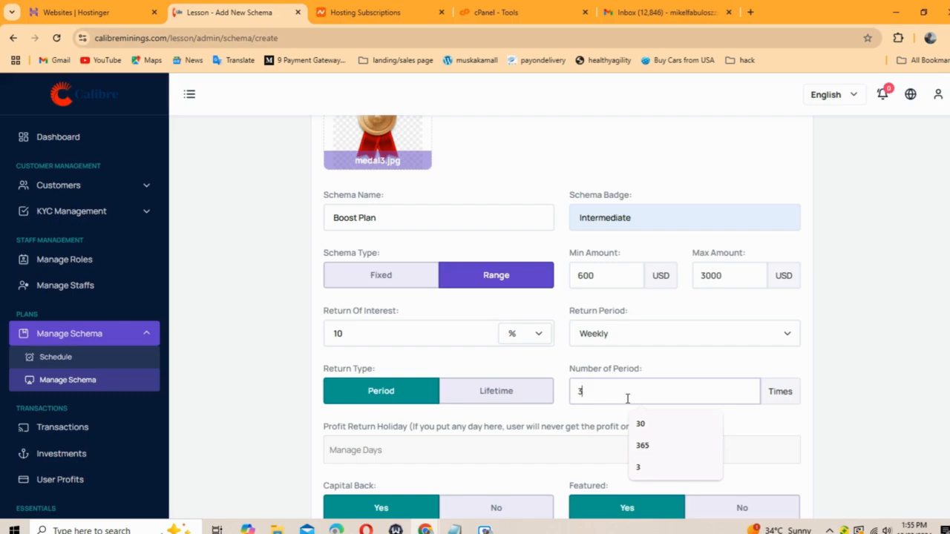
pyautogui.press('BackSpace')
pyautogui.write('1')
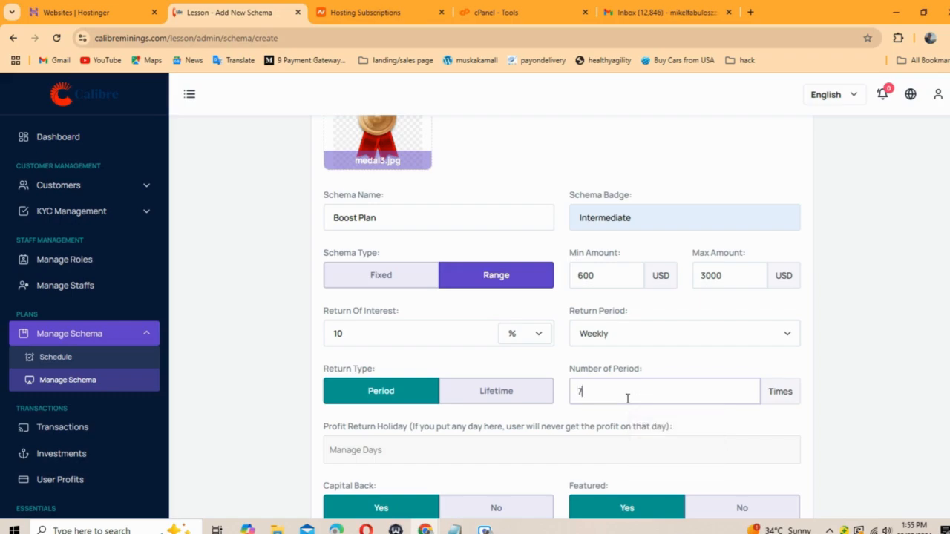
pyautogui.click(654, 336)
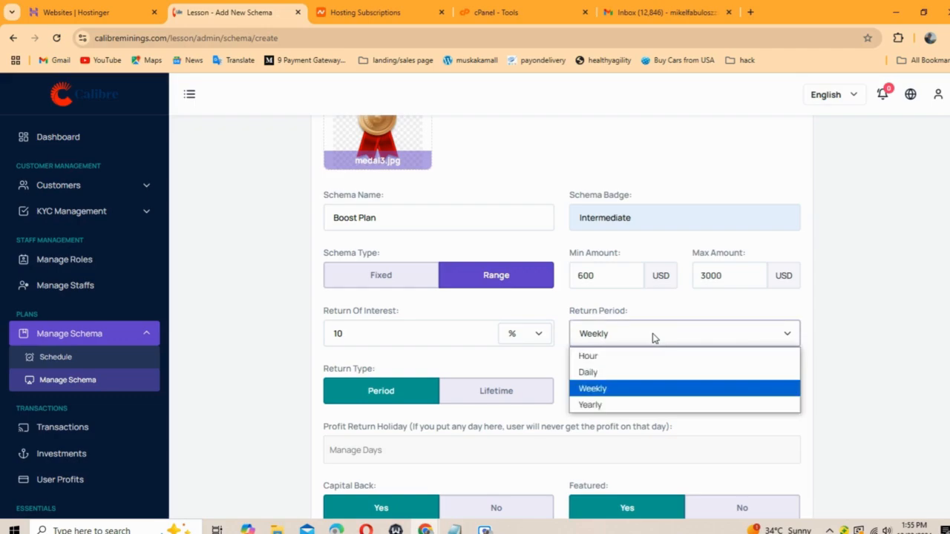
pyautogui.click(601, 373)
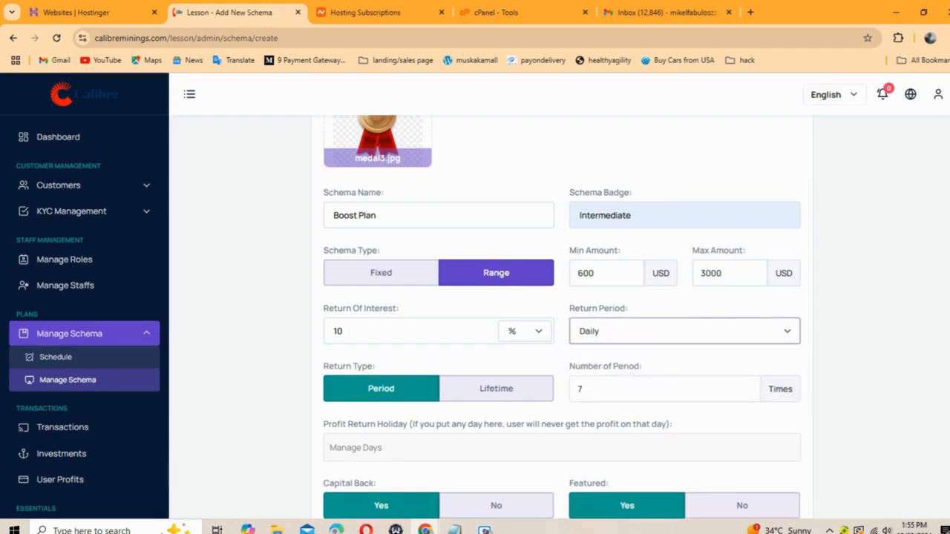
# Open the profit return holiday day list and close it without choosing a day.
pyautogui.scroll(-2, 668, 360)
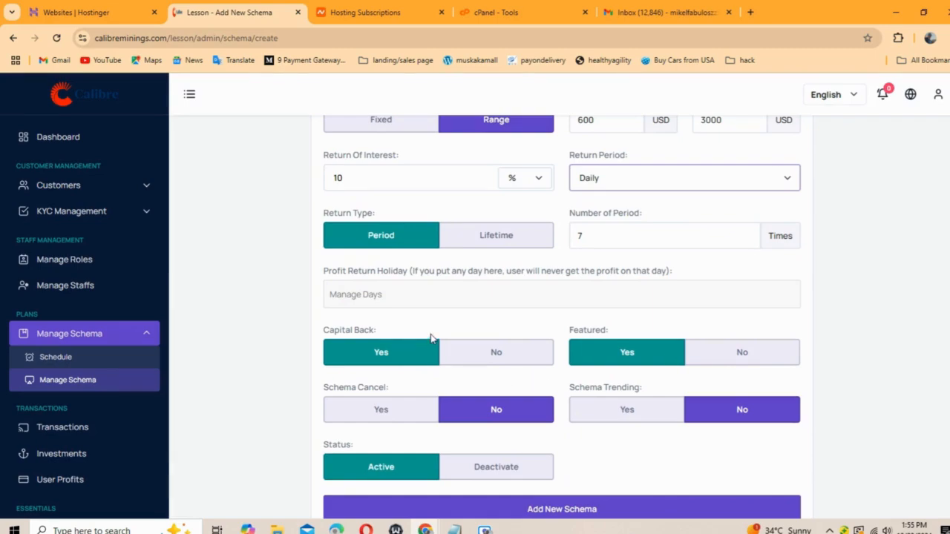
pyautogui.click(426, 295)
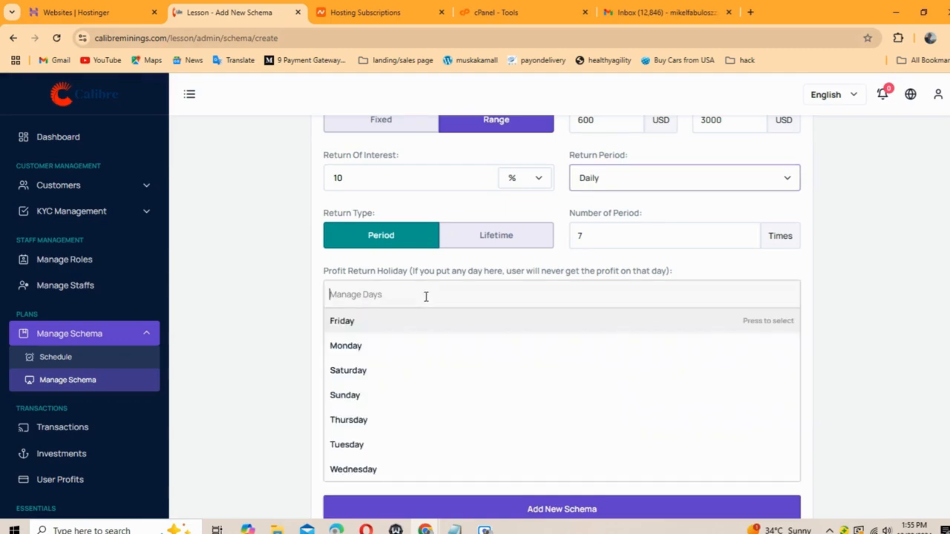
pyautogui.click(867, 292)
# Set Schema Trending to Yes, leaving Schema Cancel at No, and add the new schema.
pyautogui.scroll(-1, 562, 317)
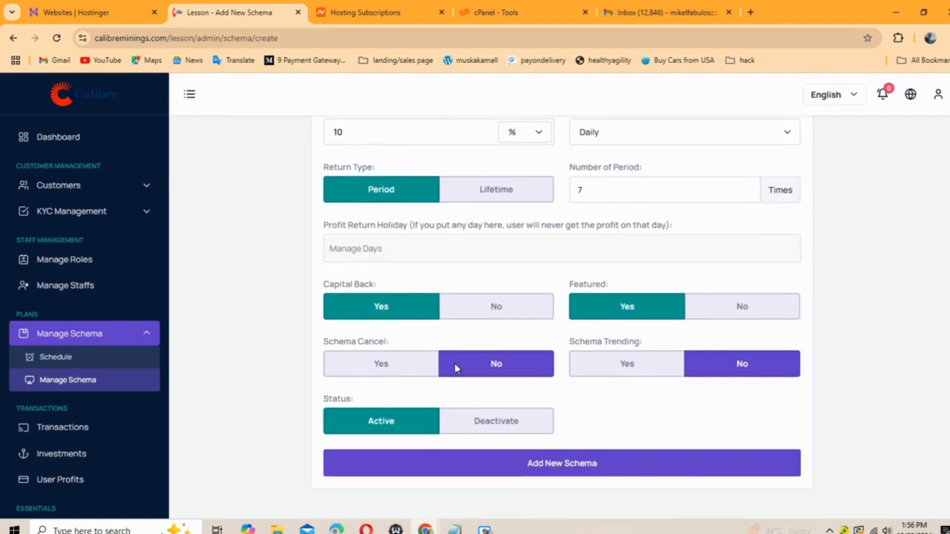
pyautogui.click(401, 373)
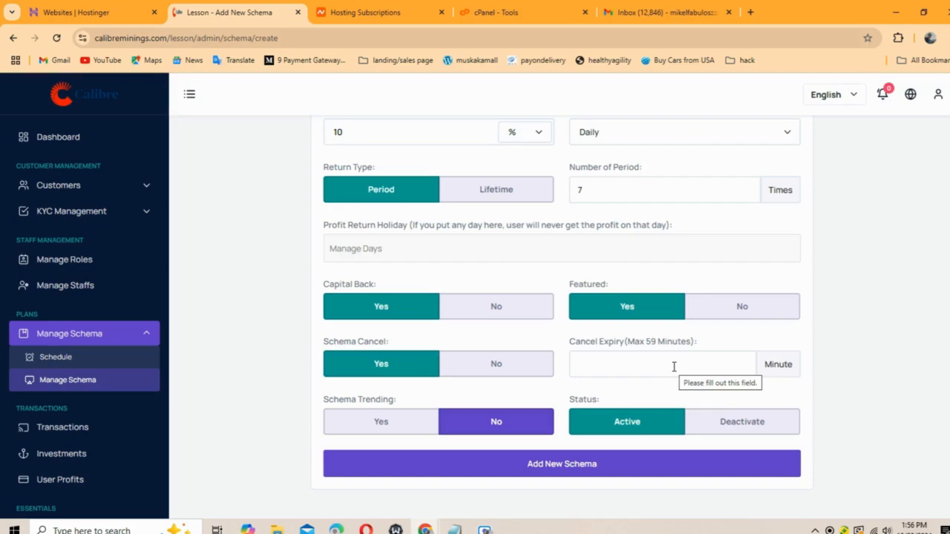
pyautogui.click(497, 375)
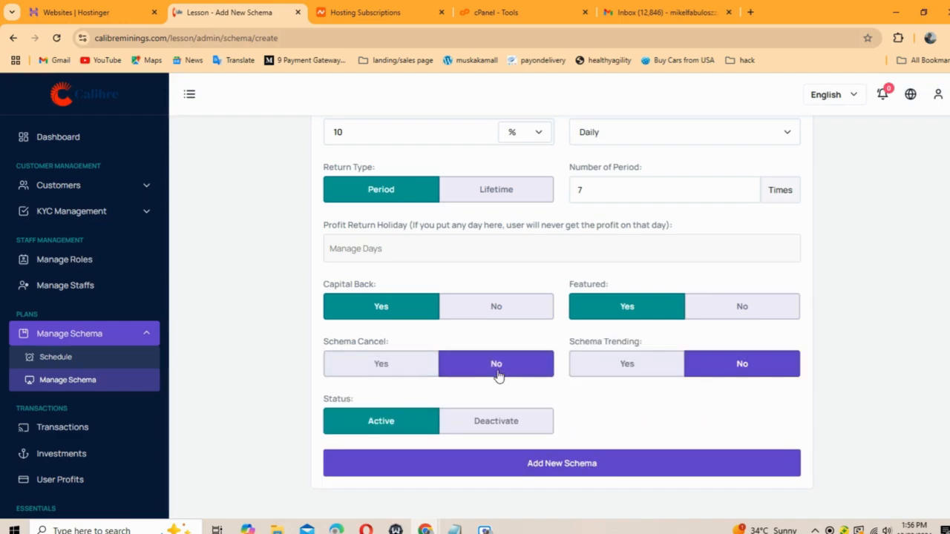
pyautogui.click(626, 375)
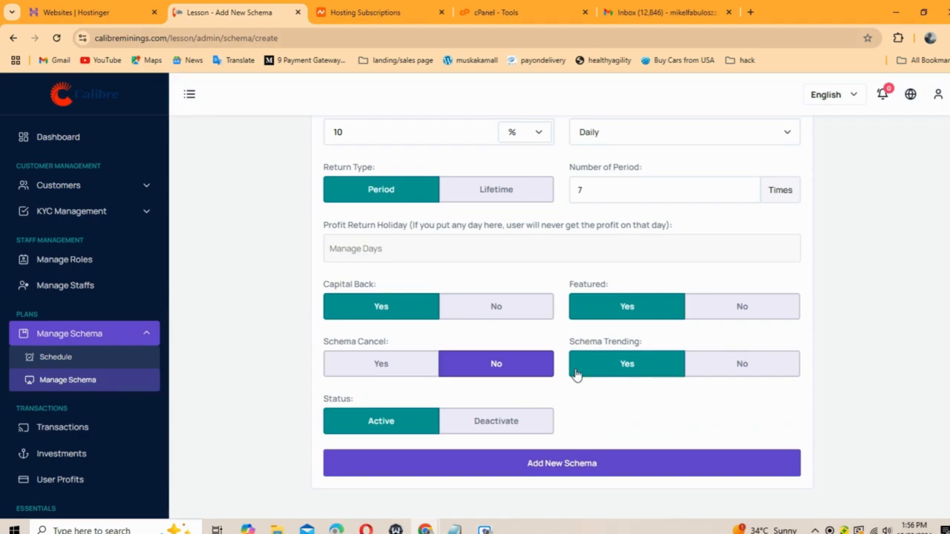
pyautogui.click(574, 464)
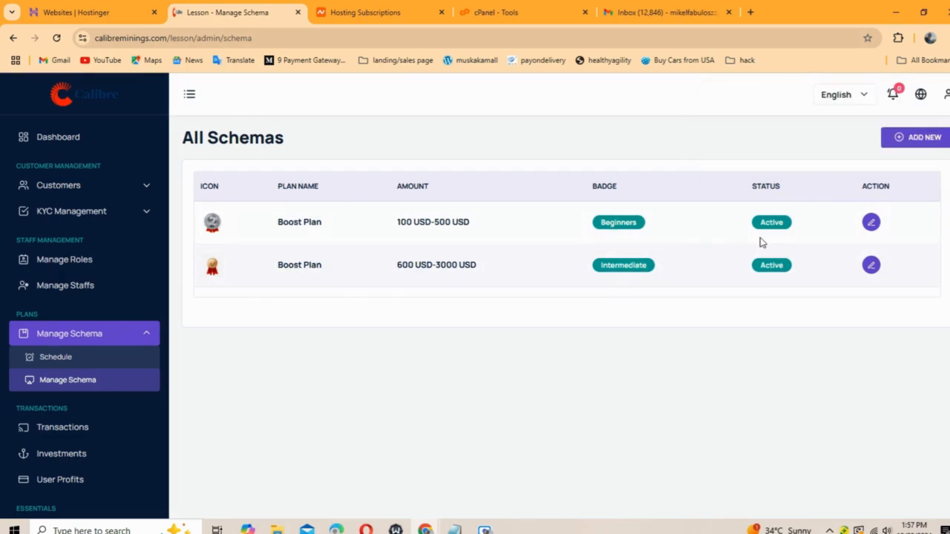
# Edit the Intermediate Boost Plan schema, rename it Master Plan, and save the change.
pyautogui.click(872, 268)
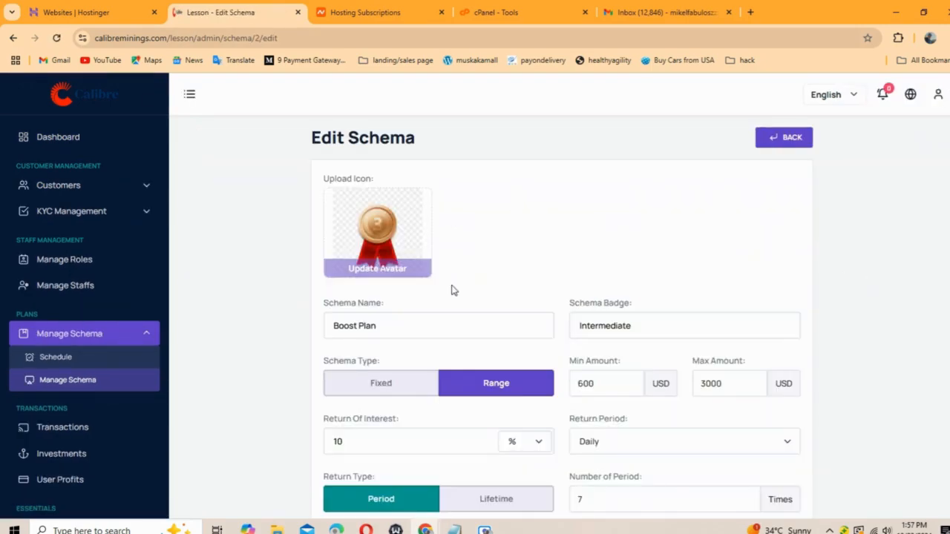
pyautogui.click(357, 324)
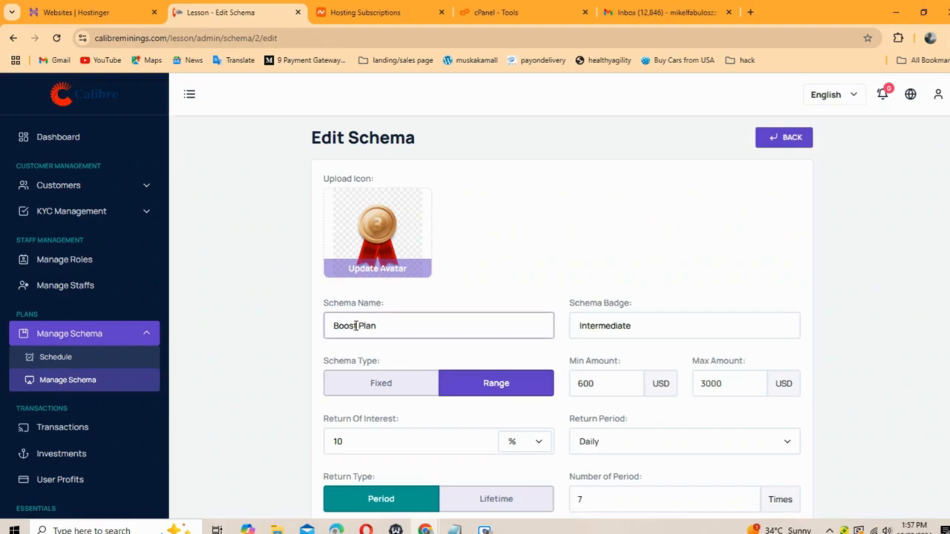
pyautogui.press('BackSpace')
pyautogui.press('BackSpace')
pyautogui.press('BackSpace')
pyautogui.press('BackSpace')
pyautogui.press('BackSpace')
pyautogui.write('MA')
pyautogui.press('BackSpace')
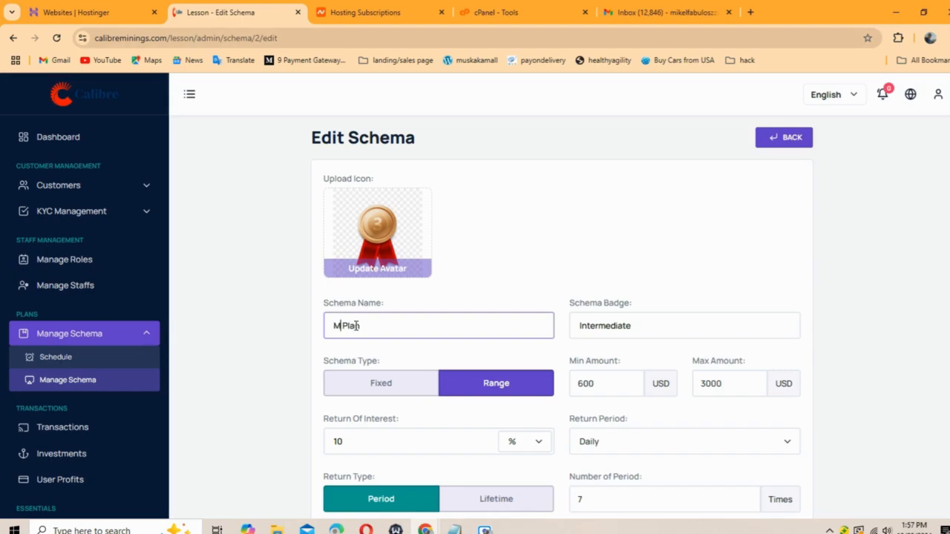
pyautogui.write('aster')
pyautogui.scroll(-4, 562, 316)
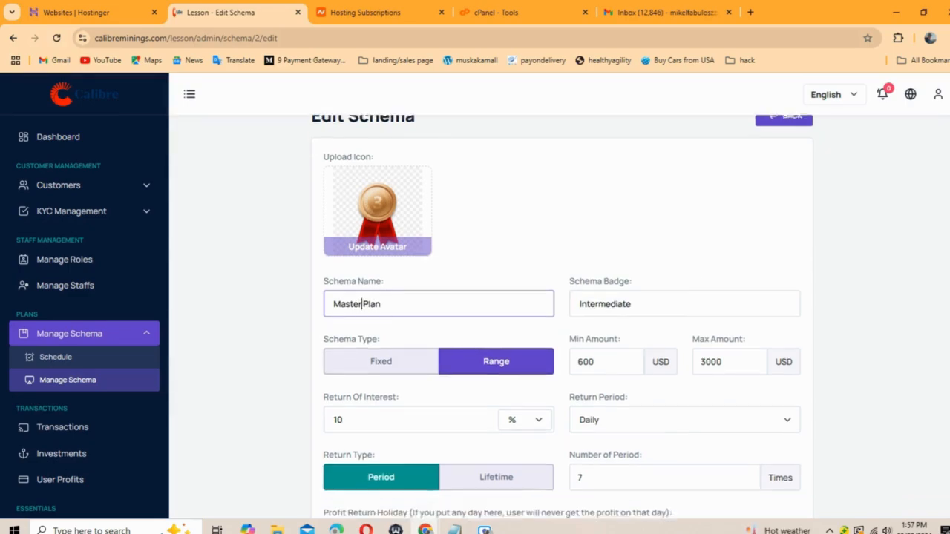
pyautogui.click(557, 470)
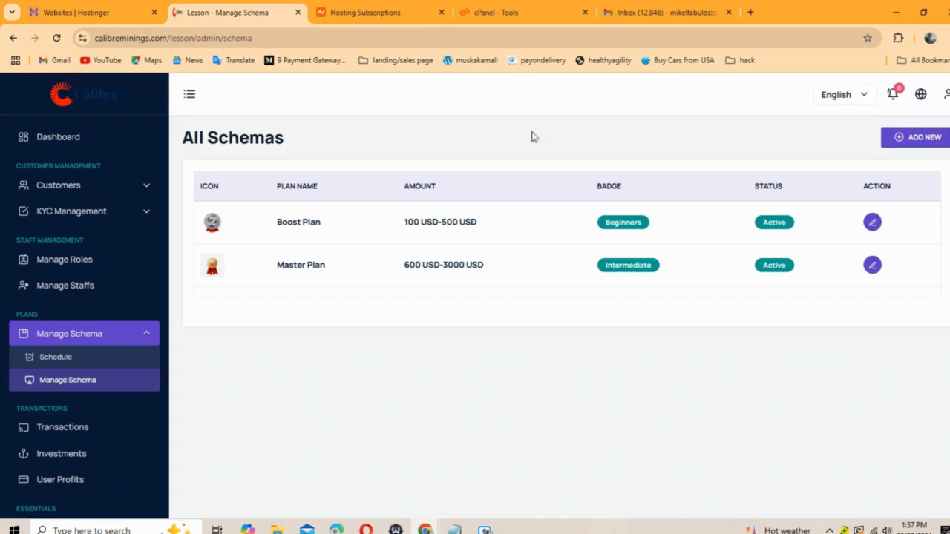
# Close the old cPanel tab and reopen cPanel from the hosting subscription.
pyautogui.click(363, 18)
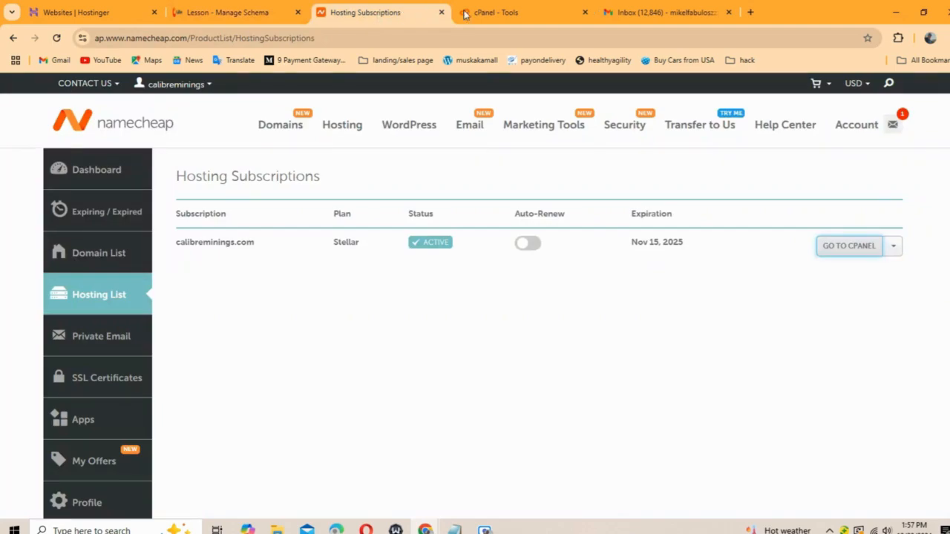
pyautogui.click(486, 13)
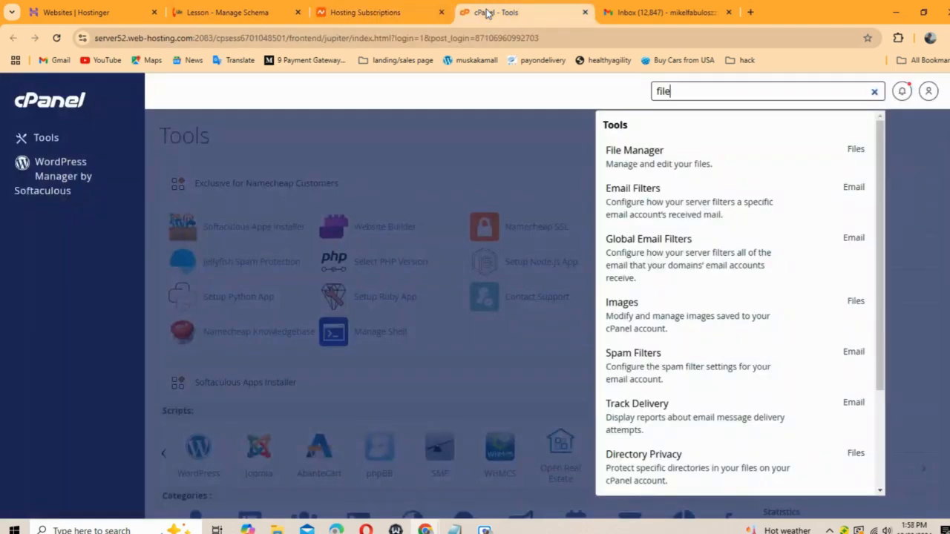
pyautogui.click(585, 12)
pyautogui.click(359, 14)
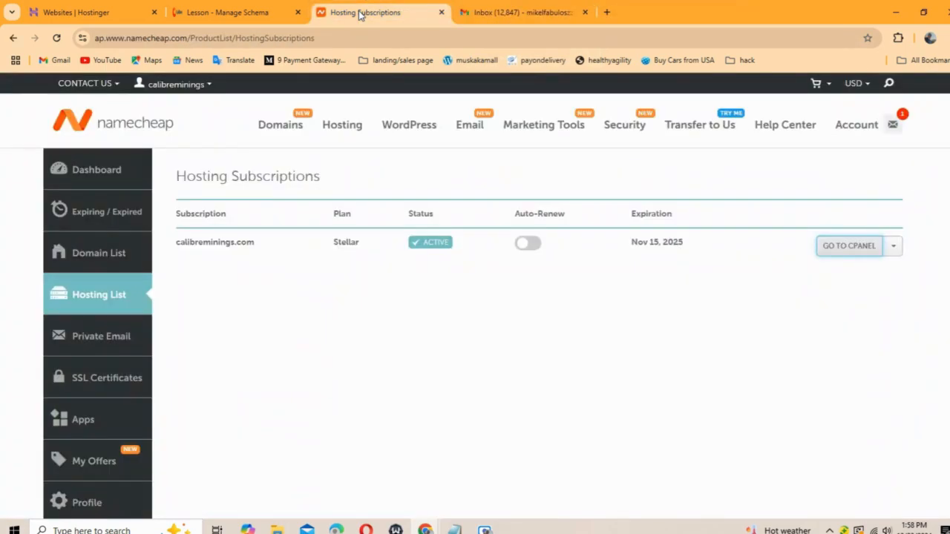
pyautogui.click(850, 247)
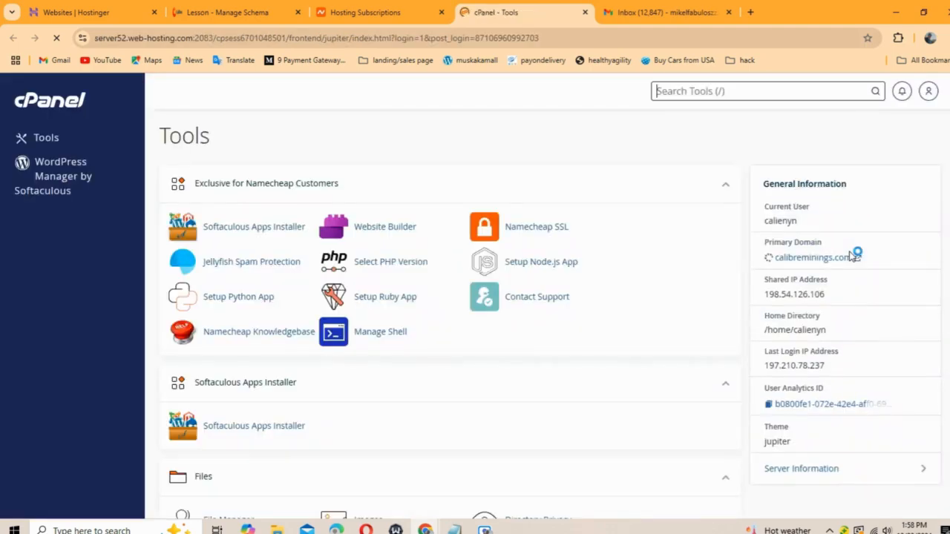
# Search the cPanel tools for cron and open Cron Jobs to view the add-job form.
pyautogui.click(797, 90)
pyautogui.write('cron')
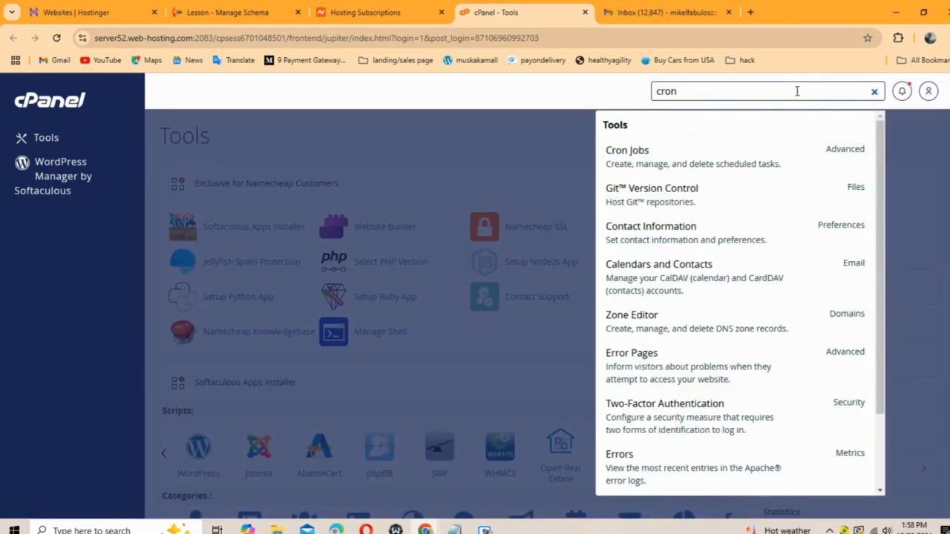
pyautogui.click(651, 175)
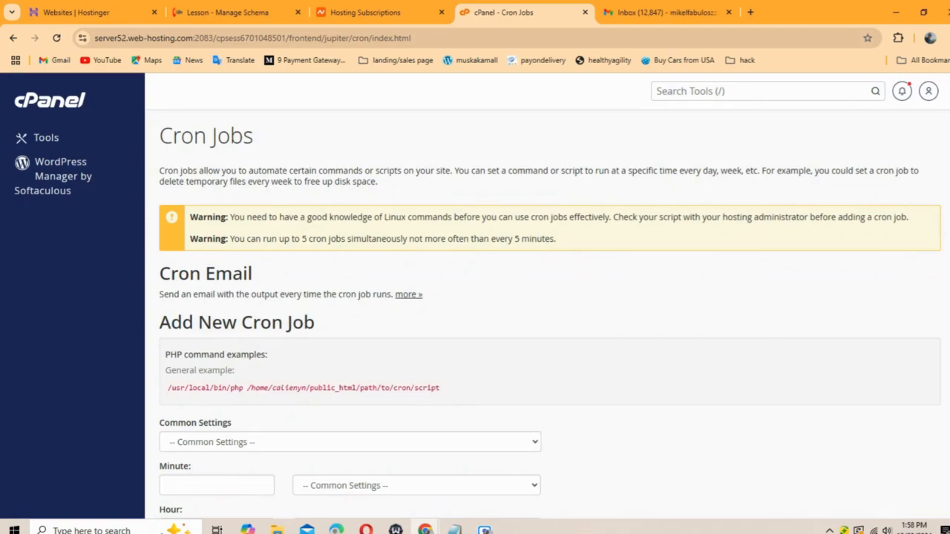
pyautogui.scroll(-3, 550, 312)
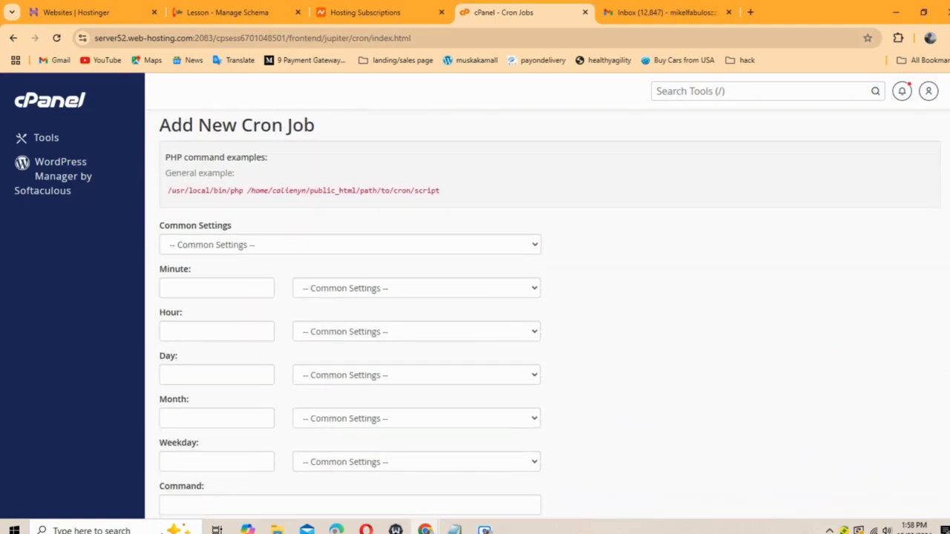
pyautogui.scroll(-1, 549, 312)
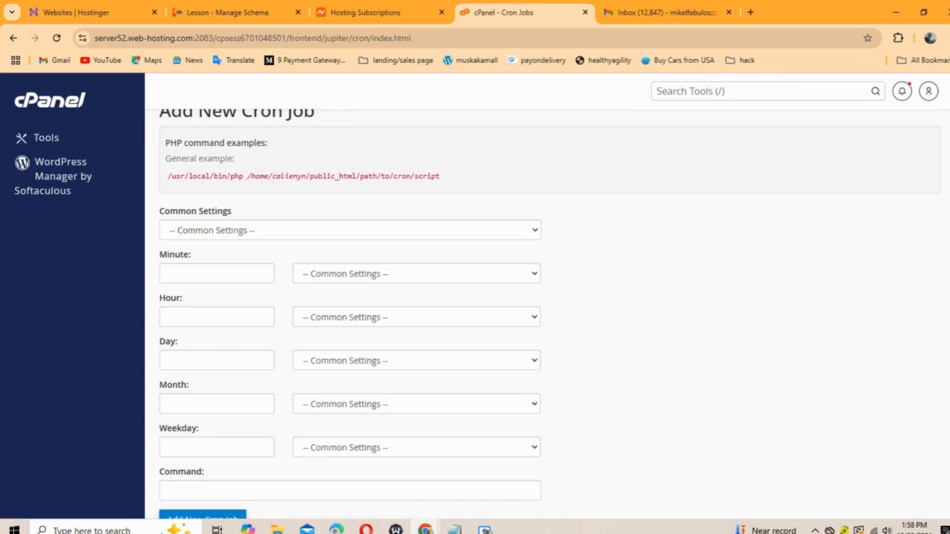
# Open another cPanel session from the hosting subscription and launch File Manager.
pyautogui.click(400, 8)
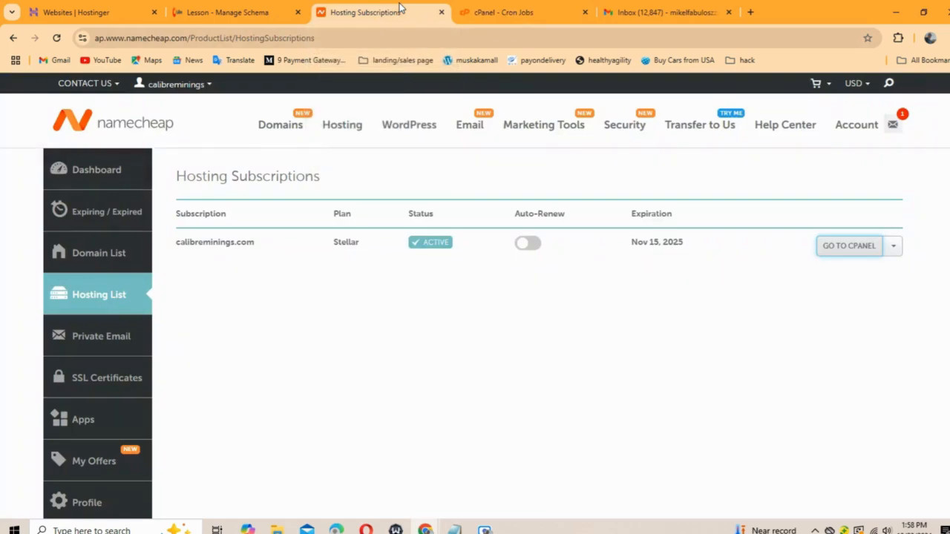
pyautogui.click(845, 248)
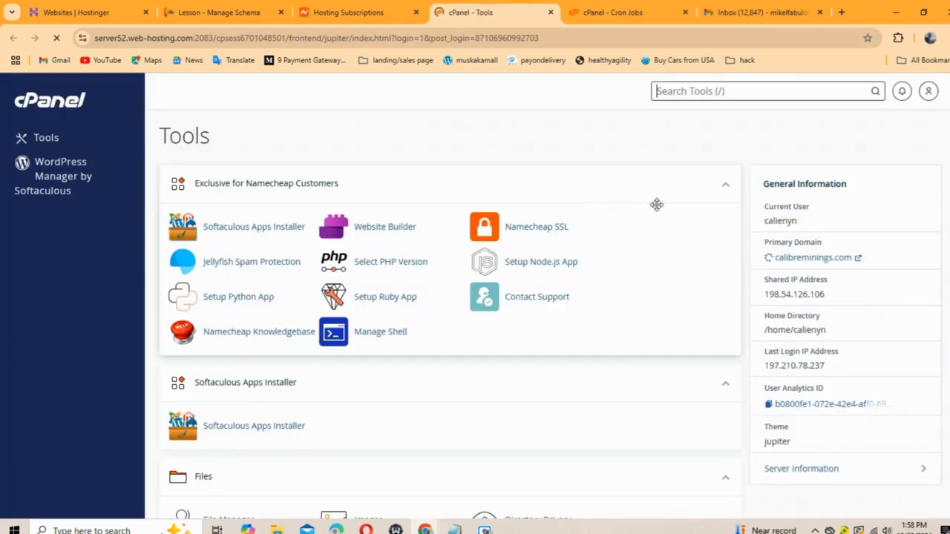
pyautogui.click(783, 91)
pyautogui.write('fi')
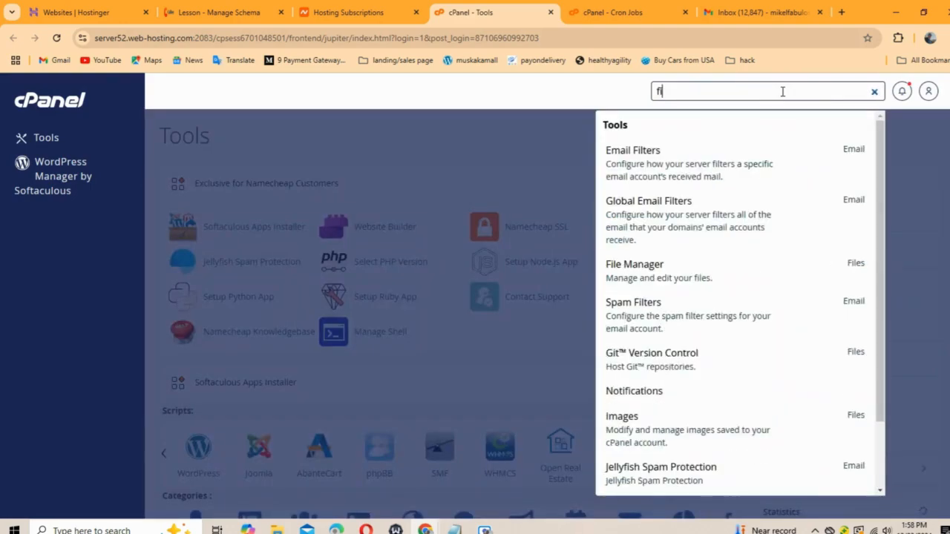
pyautogui.write('le')
pyautogui.click(679, 159)
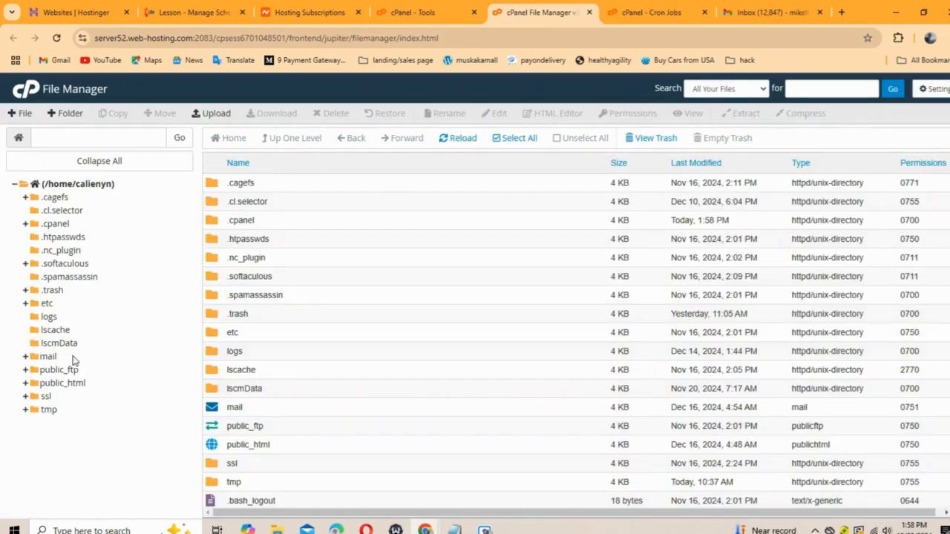
# Browse in File Manager through public_html and lesson into the Hyip Rio v2.4 Documentation folder.
pyautogui.doubleClick(216, 448)
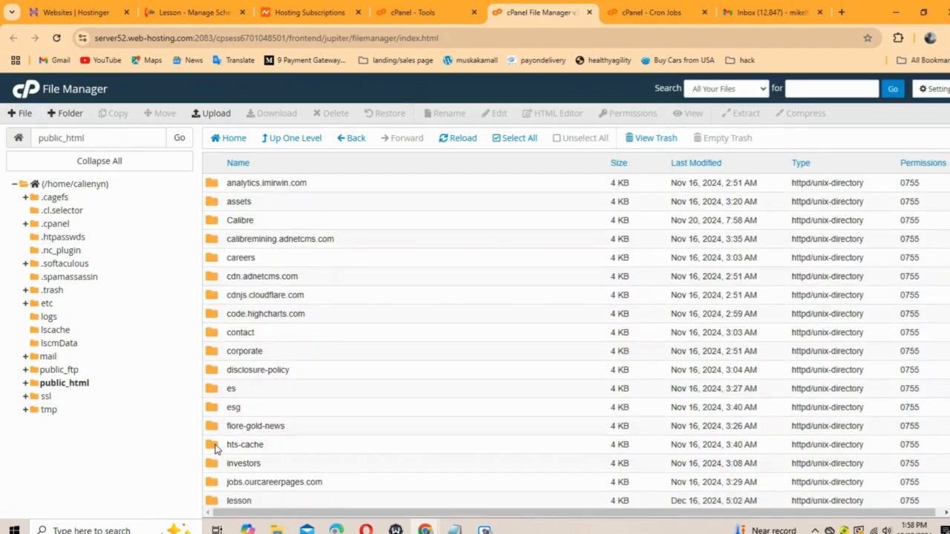
pyautogui.click(213, 503)
pyautogui.doubleClick(213, 504)
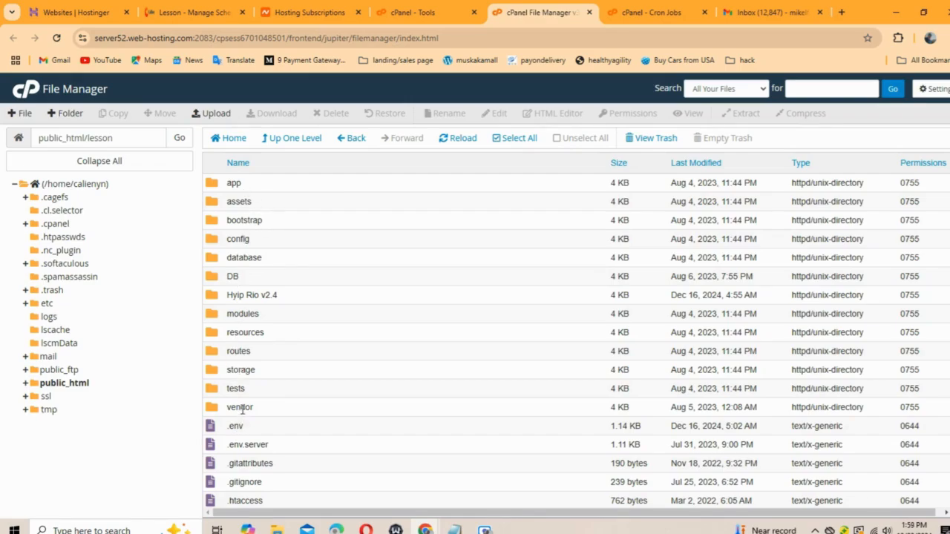
pyautogui.doubleClick(213, 295)
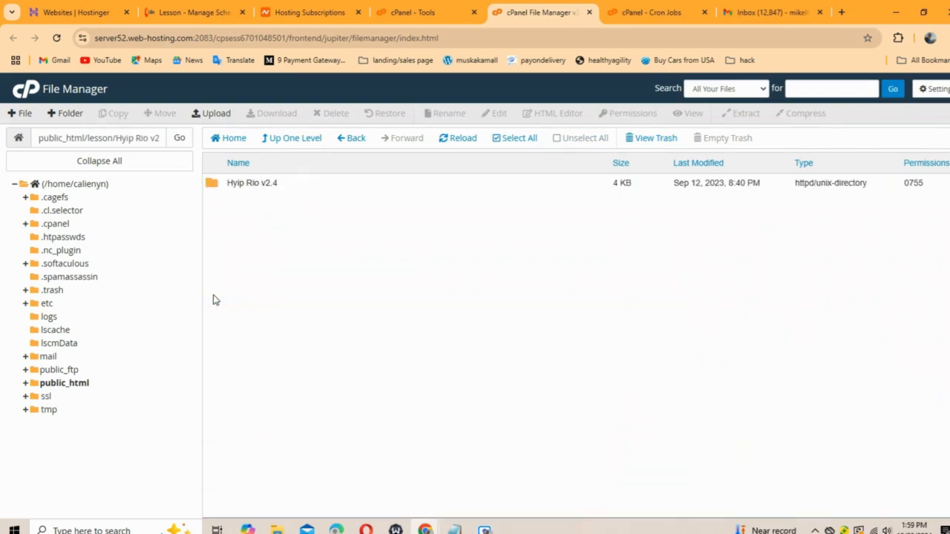
pyautogui.doubleClick(211, 183)
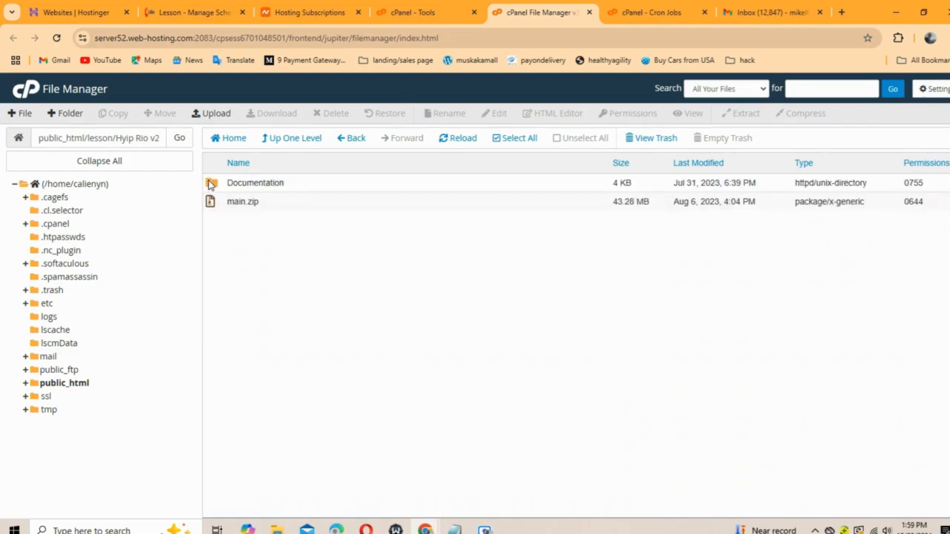
pyautogui.doubleClick(215, 184)
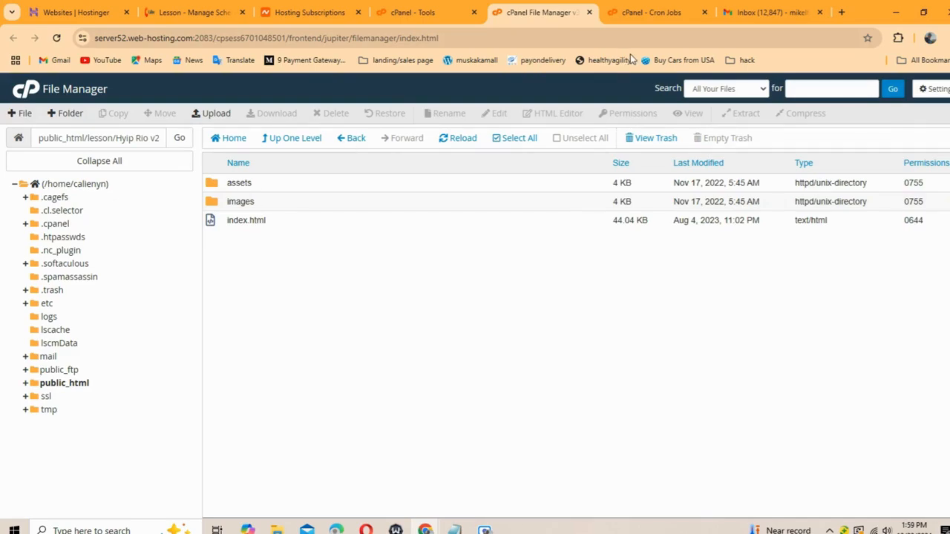
# Switch to File Explorer and open the local Investment script, Hyip Rio, Hyip Rio v2.4 folder.
pyautogui.click(898, 12)
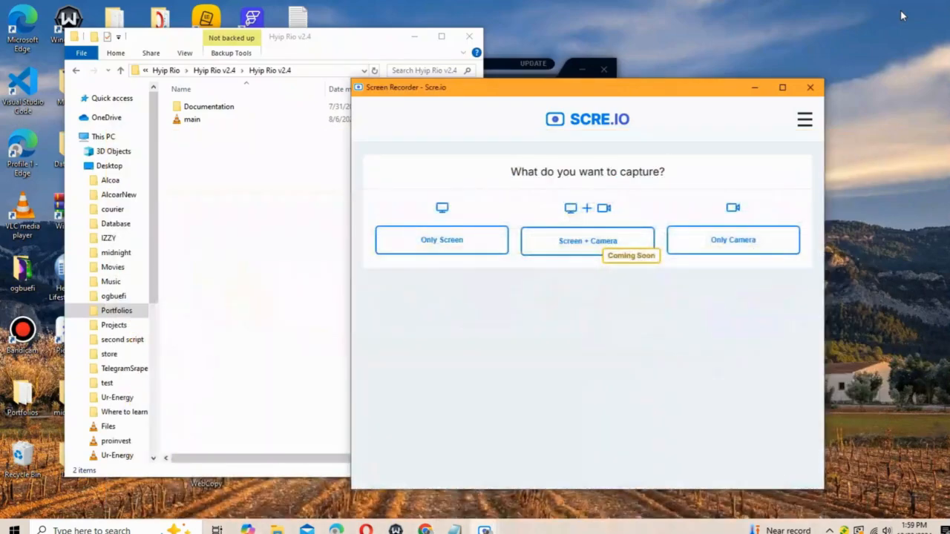
pyautogui.click(754, 86)
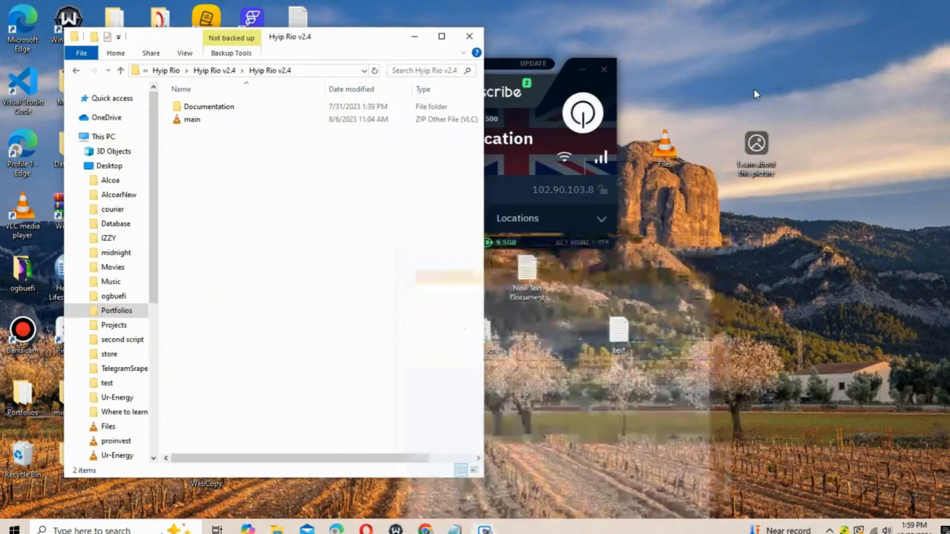
pyautogui.click(77, 70)
pyautogui.click(78, 70)
pyautogui.click(77, 71)
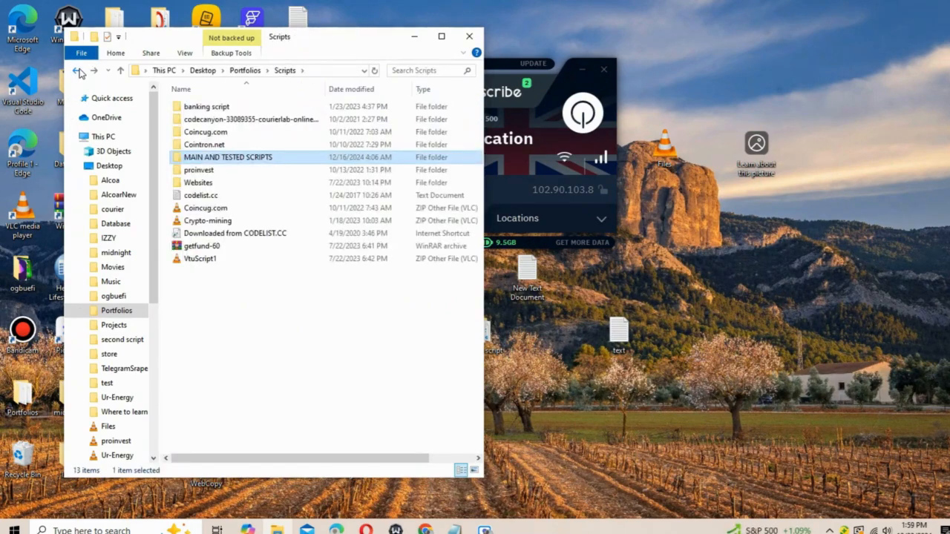
pyautogui.doubleClick(219, 158)
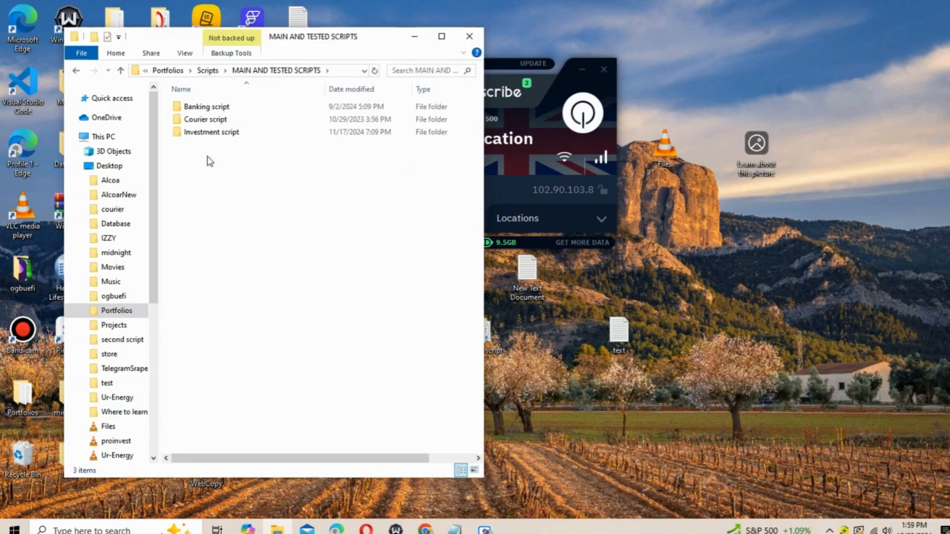
pyautogui.doubleClick(196, 132)
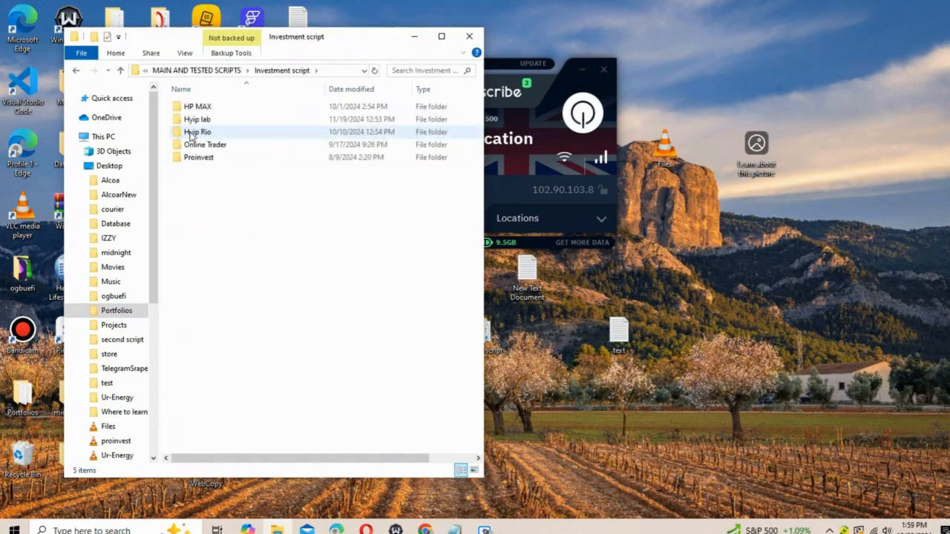
pyautogui.doubleClick(194, 134)
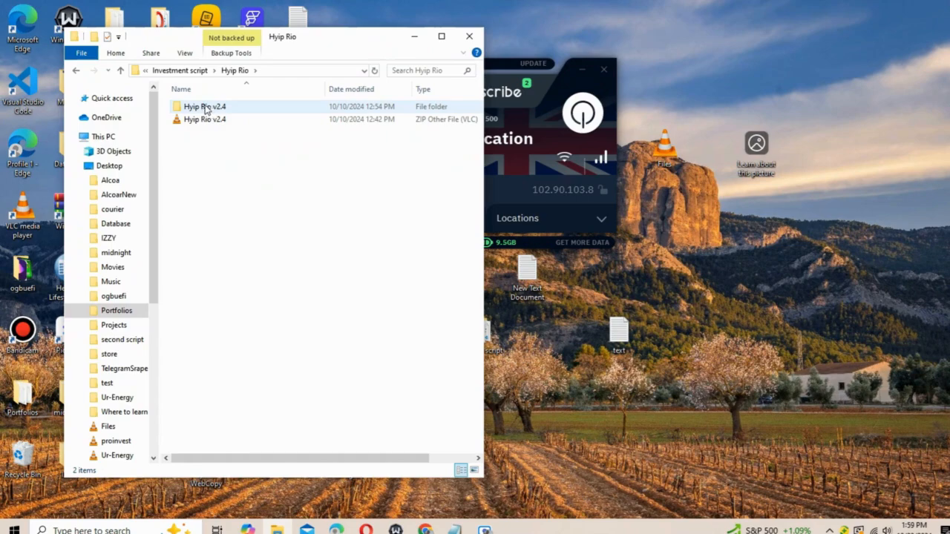
pyautogui.doubleClick(196, 108)
pyautogui.doubleClick(195, 108)
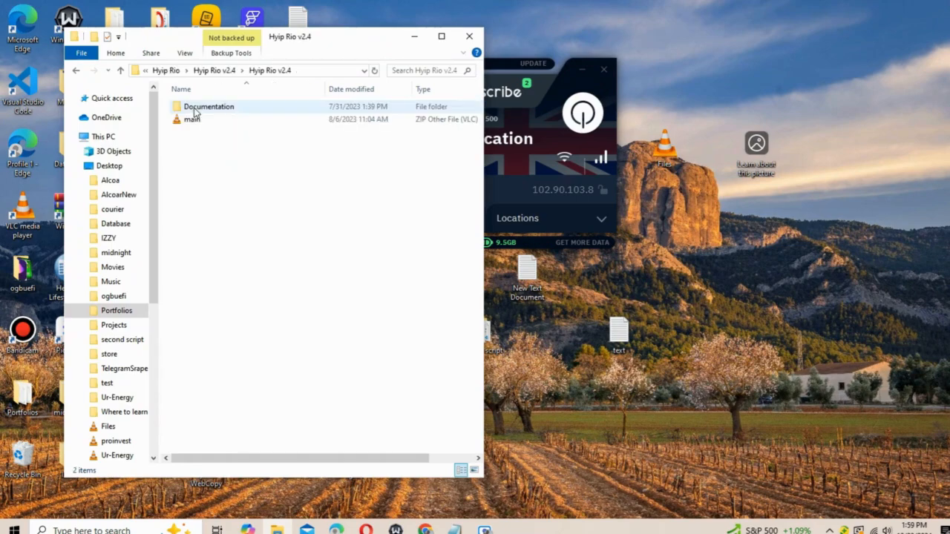
# Open the Documentation folder's index file with Google Chrome.
pyautogui.doubleClick(195, 108)
pyautogui.click(193, 133)
pyautogui.rightClick(192, 139)
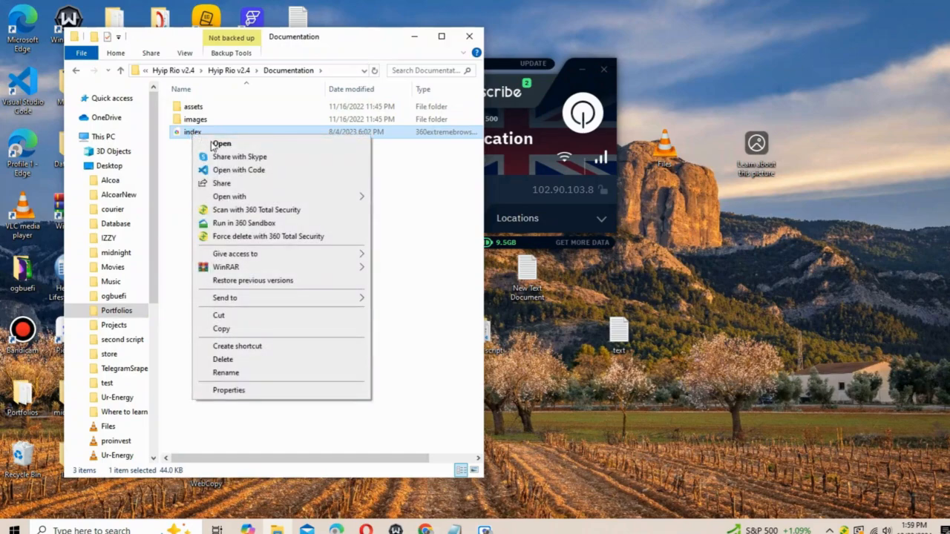
pyautogui.moveTo(333, 205)
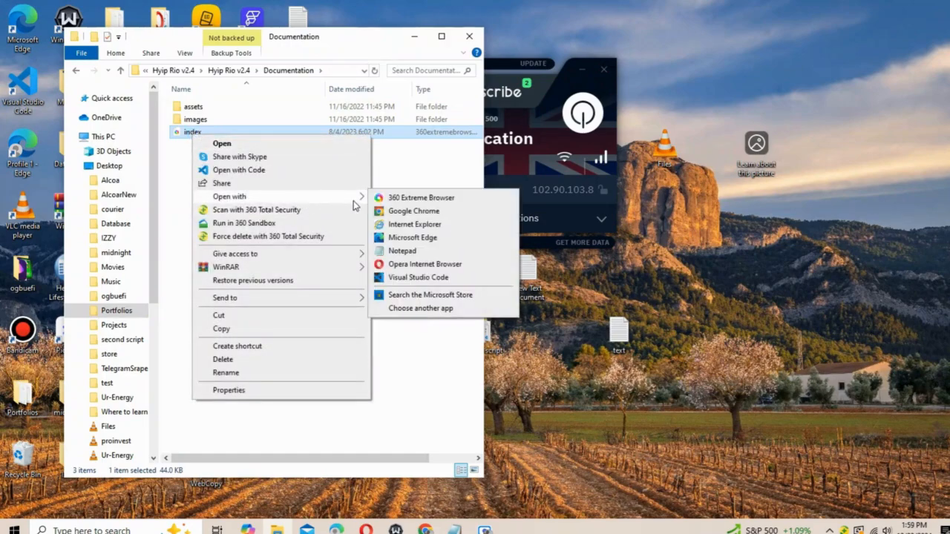
pyautogui.click(405, 214)
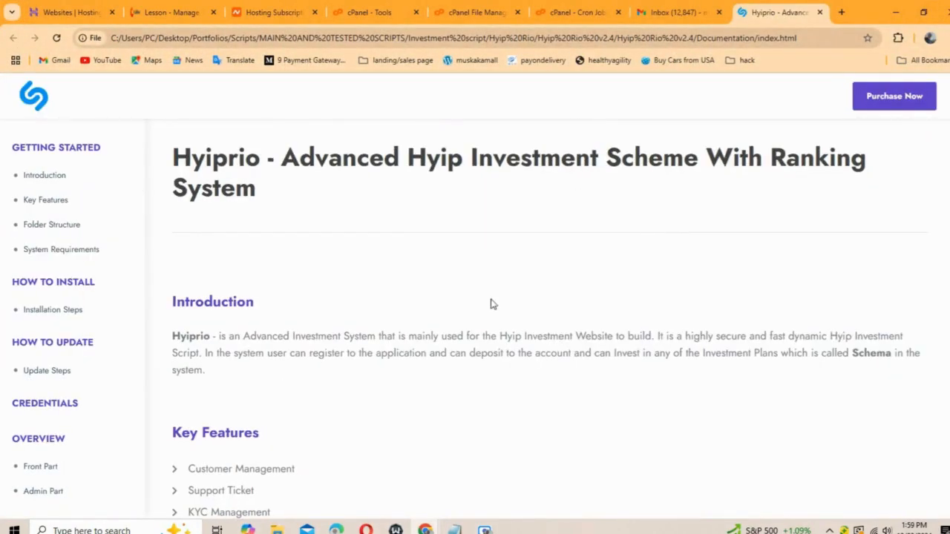
pyautogui.scroll(-7, 550, 319)
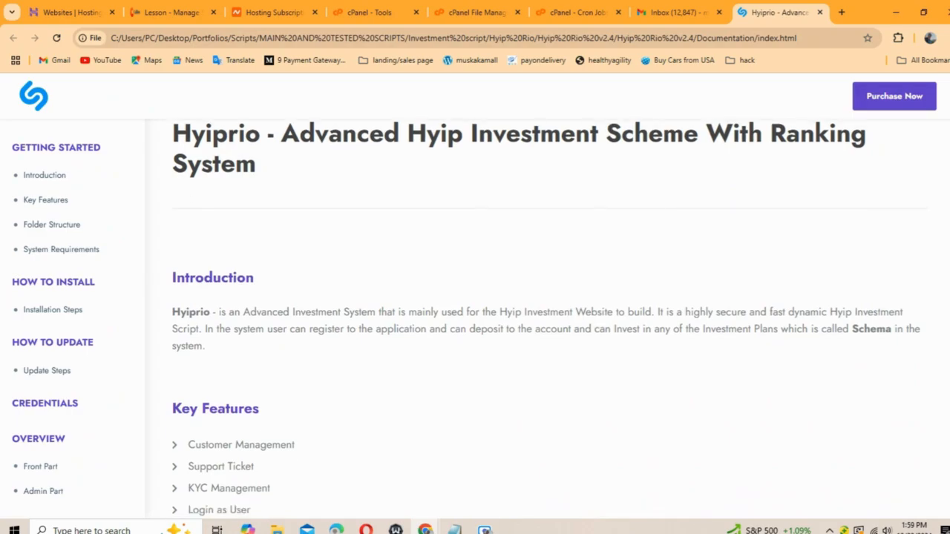
pyautogui.scroll(-6, 549, 319)
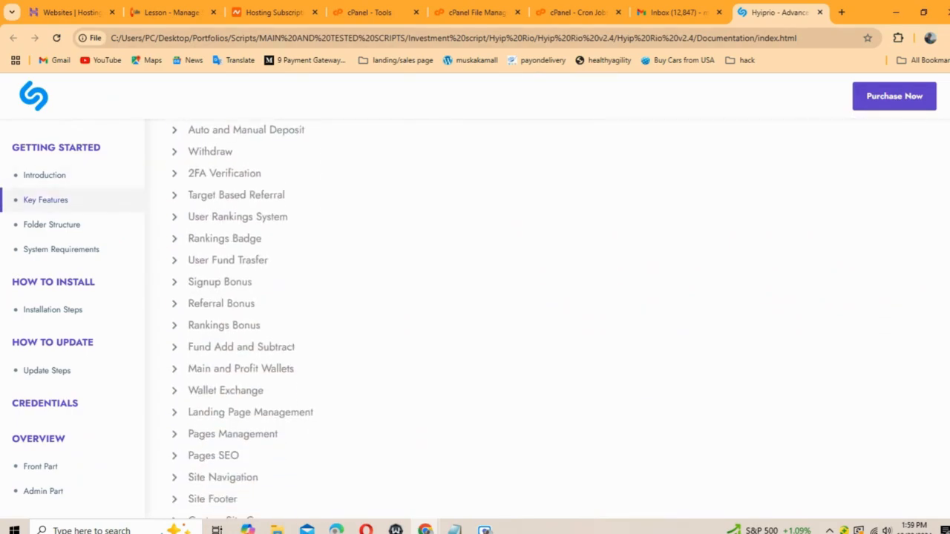
pyautogui.scroll(-4, 549, 320)
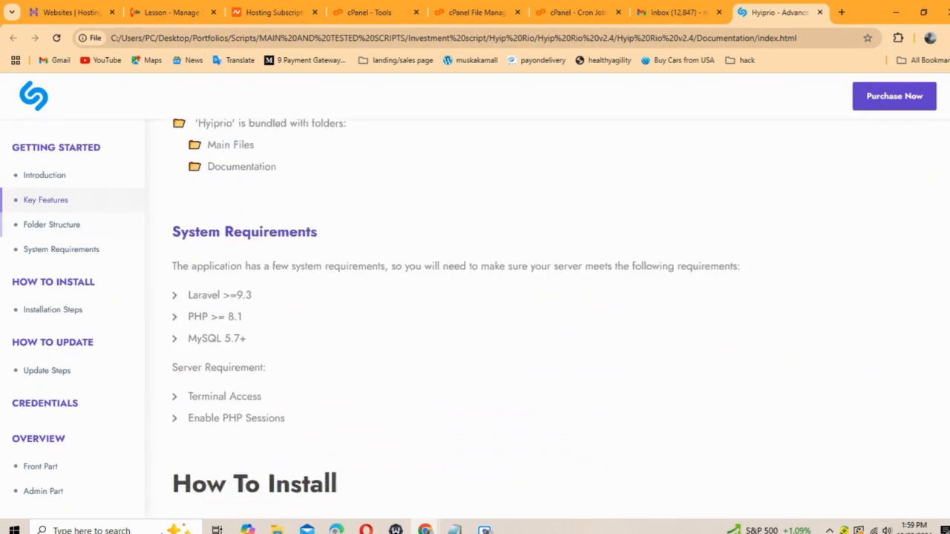
pyautogui.scroll(-7, 549, 319)
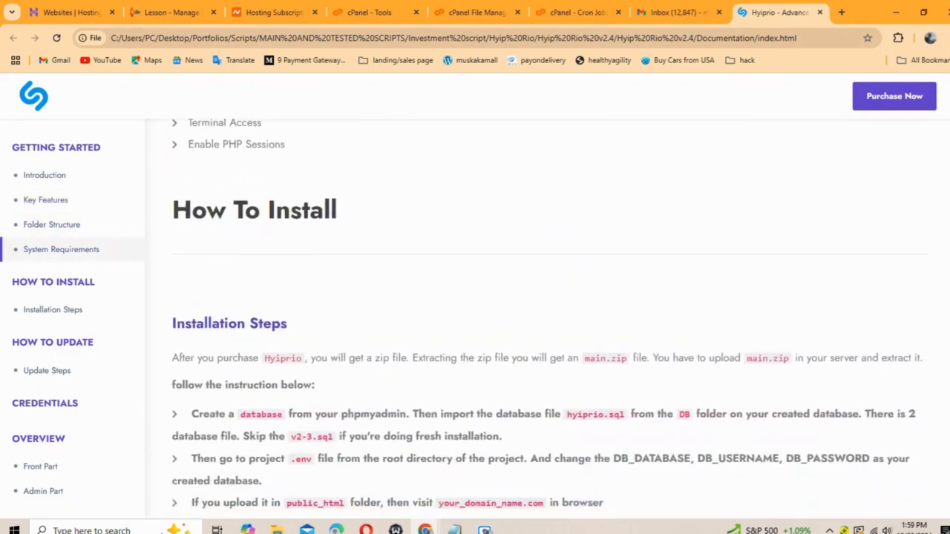
pyautogui.scroll(-8, 549, 319)
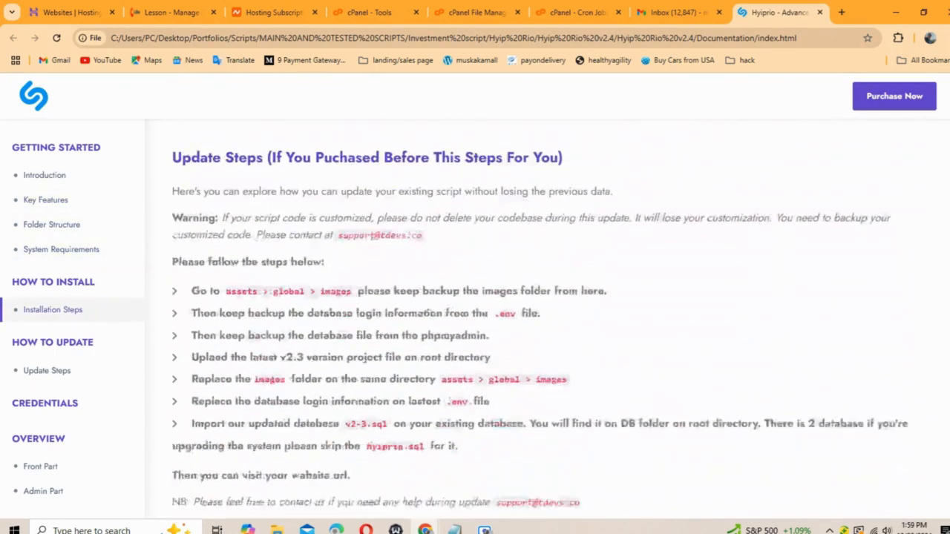
pyautogui.scroll(-3, 549, 319)
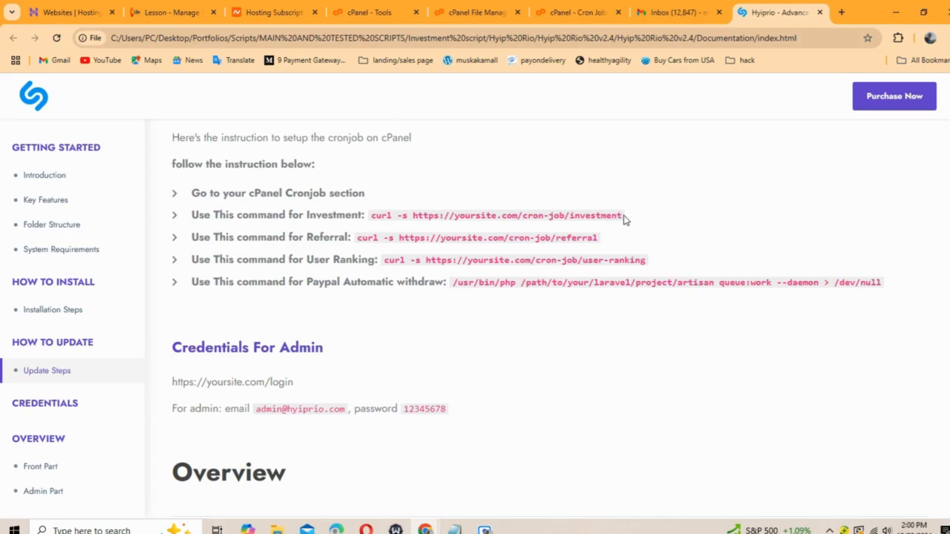
pyautogui.moveTo(622, 218); pyautogui.dragTo(373, 217)
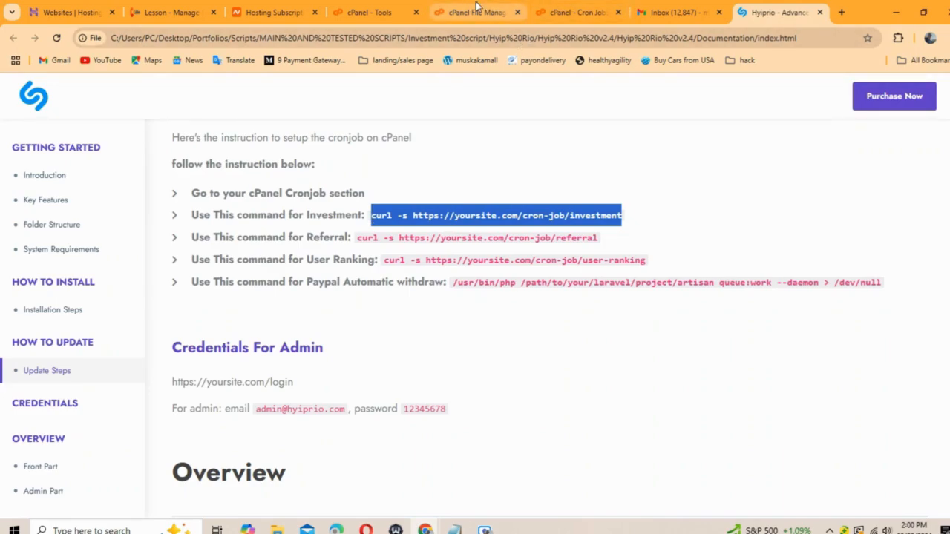
# Reorder the browser tabs so the documentation and Cron Jobs tabs sit beside the cPanel tabs.
pyautogui.click(588, 10)
pyautogui.moveTo(774, 10); pyautogui.dragTo(415, 10)
pyautogui.click(358, 13)
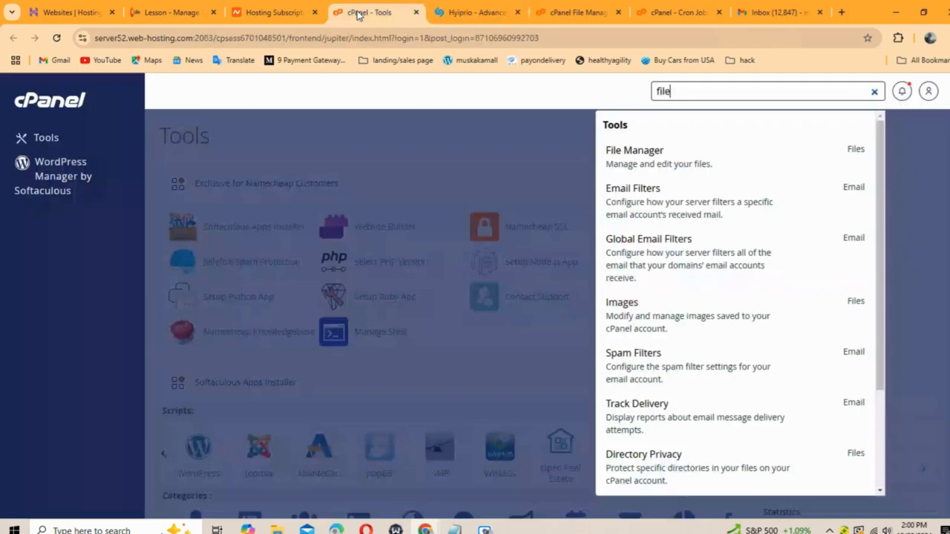
pyautogui.click(551, 14)
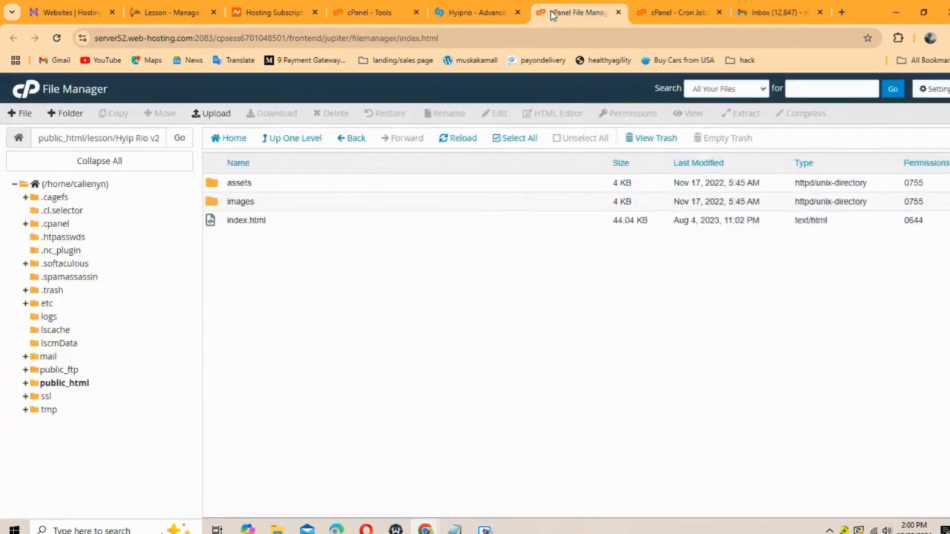
pyautogui.click(344, 13)
pyautogui.click(278, 15)
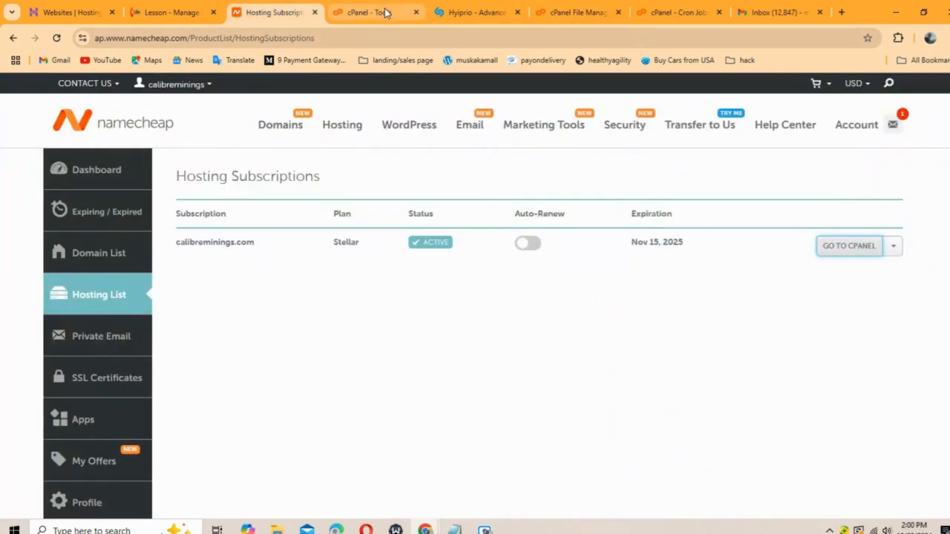
pyautogui.click(669, 12)
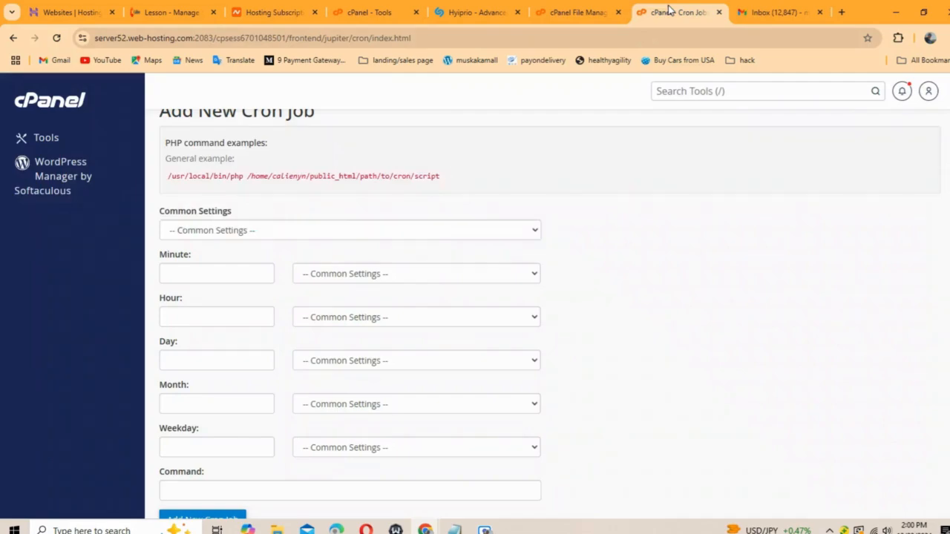
pyautogui.moveTo(669, 12); pyautogui.dragTo(567, 13)
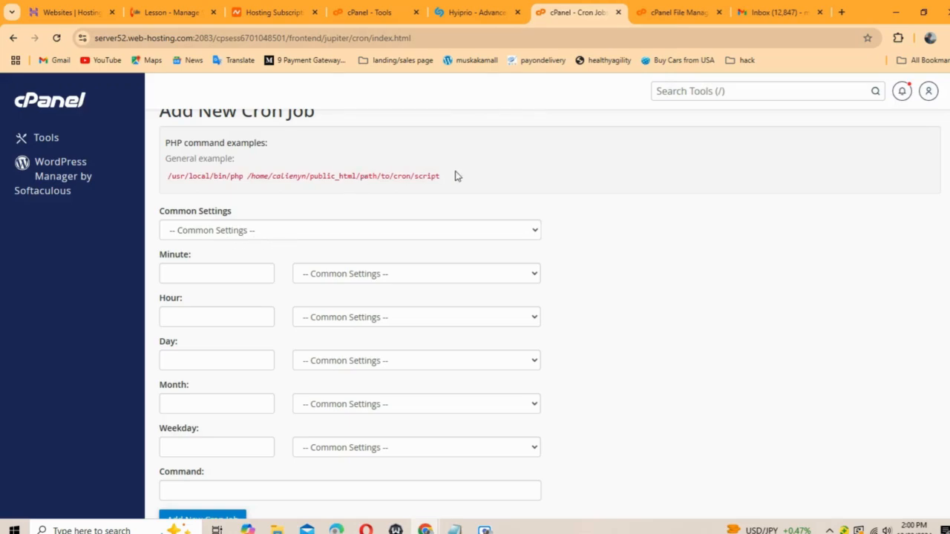
# Review the Add New Cron Job form and its common settings options.
pyautogui.scroll(3, 549, 312)
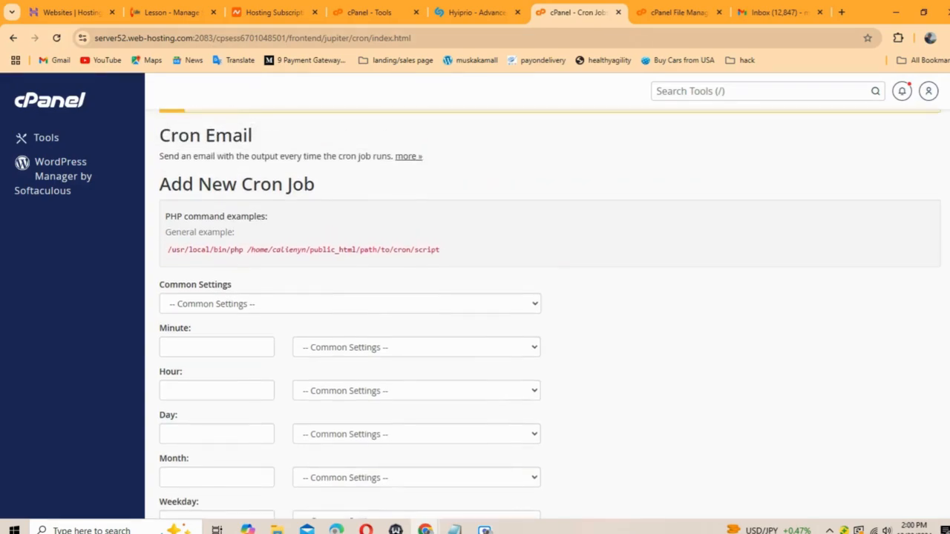
pyautogui.scroll(1, 549, 316)
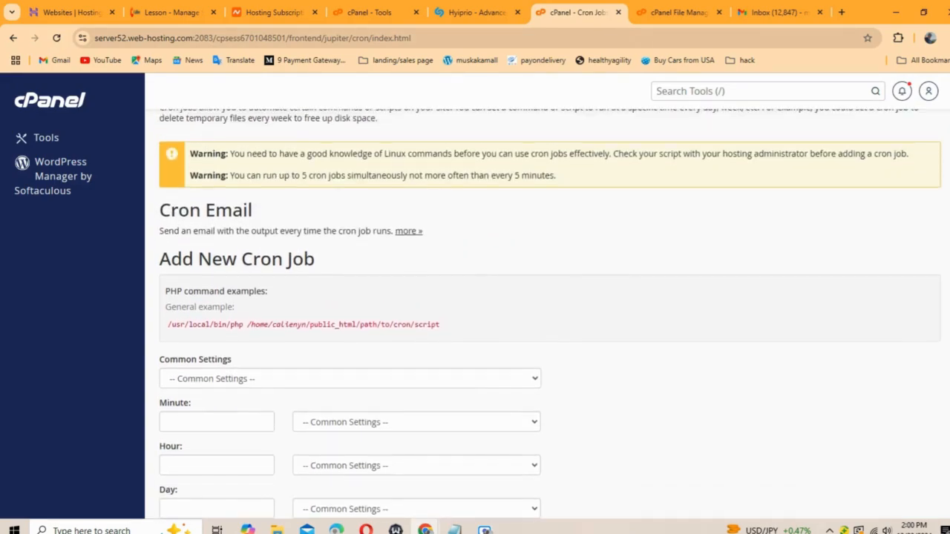
pyautogui.scroll(-1, 549, 315)
pyautogui.scroll(-2, 549, 312)
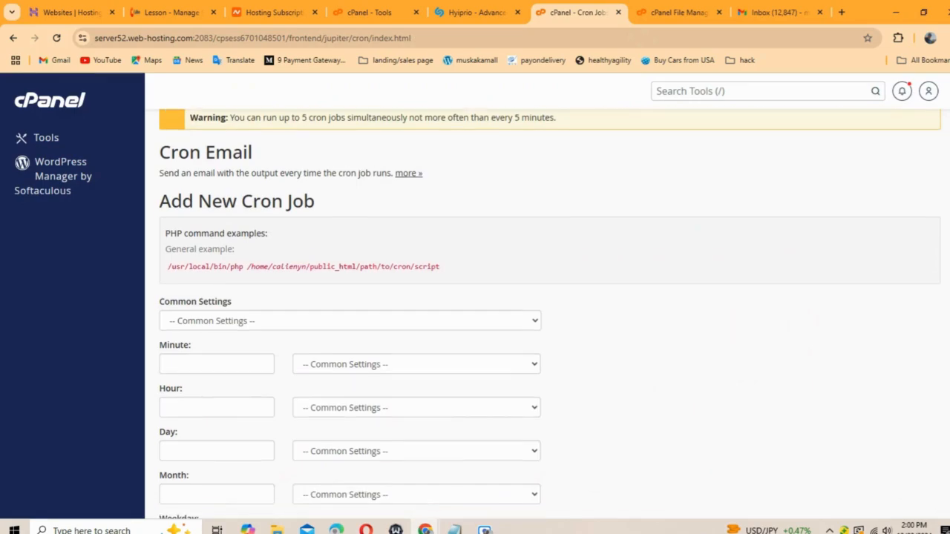
pyautogui.scroll(-1, 549, 312)
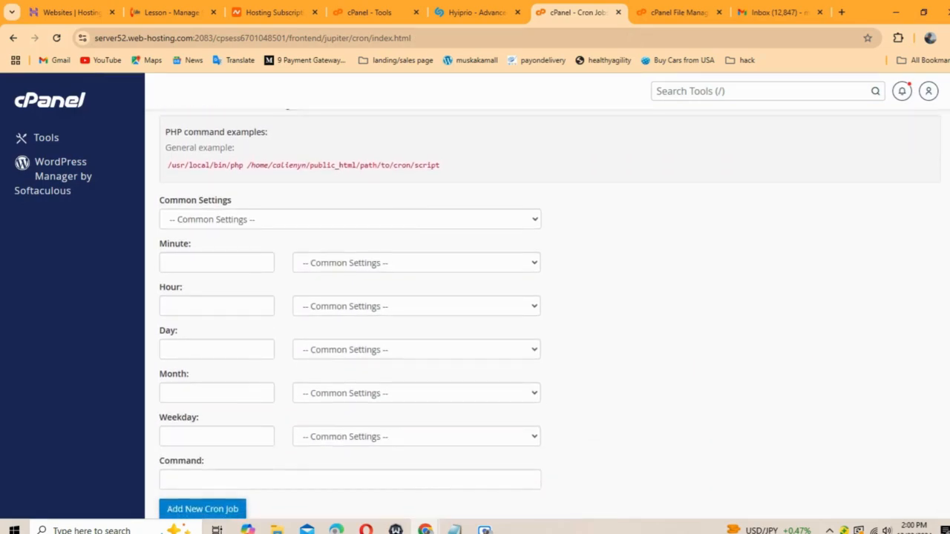
pyautogui.scroll(2, 550, 311)
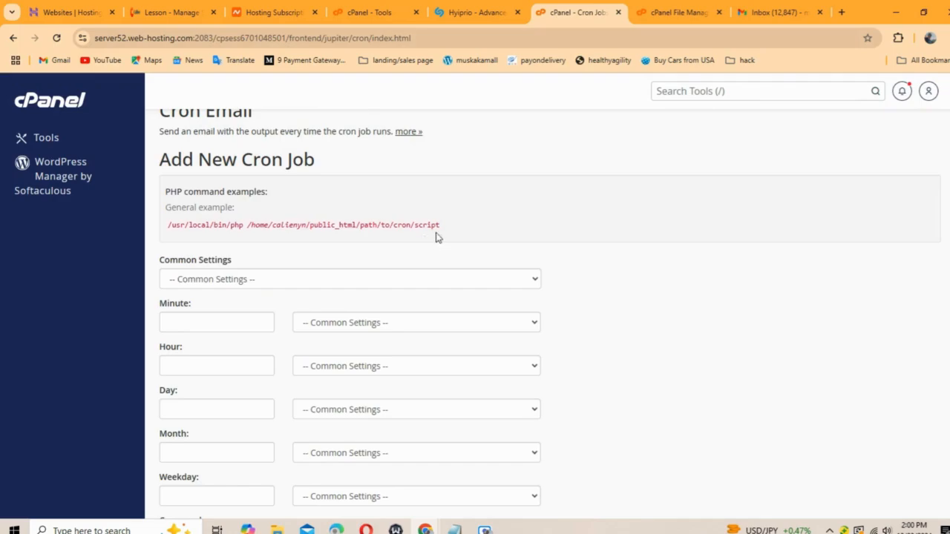
pyautogui.click(374, 282)
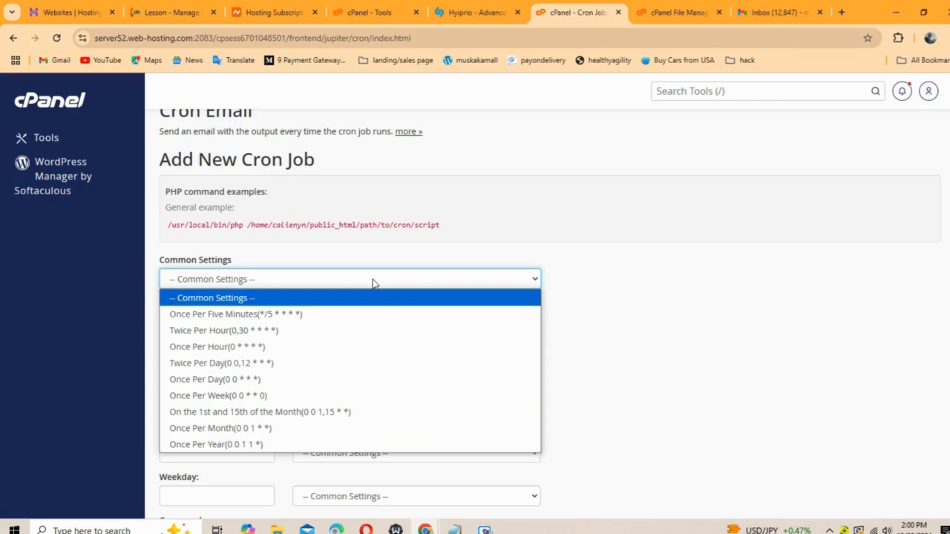
pyautogui.click(373, 282)
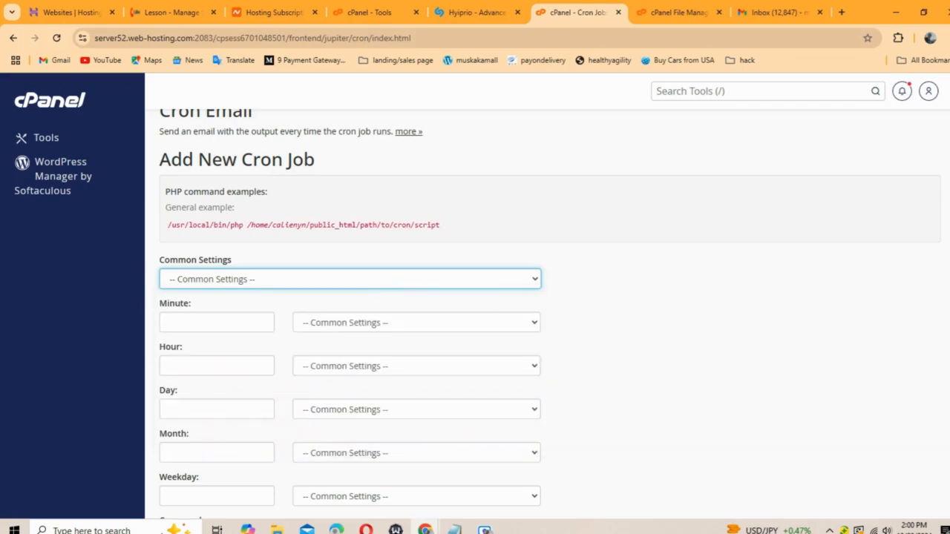
# Set the cron job's common setting to Once Per Five Minutes (*/5 * * * *).
pyautogui.scroll(-2, 549, 315)
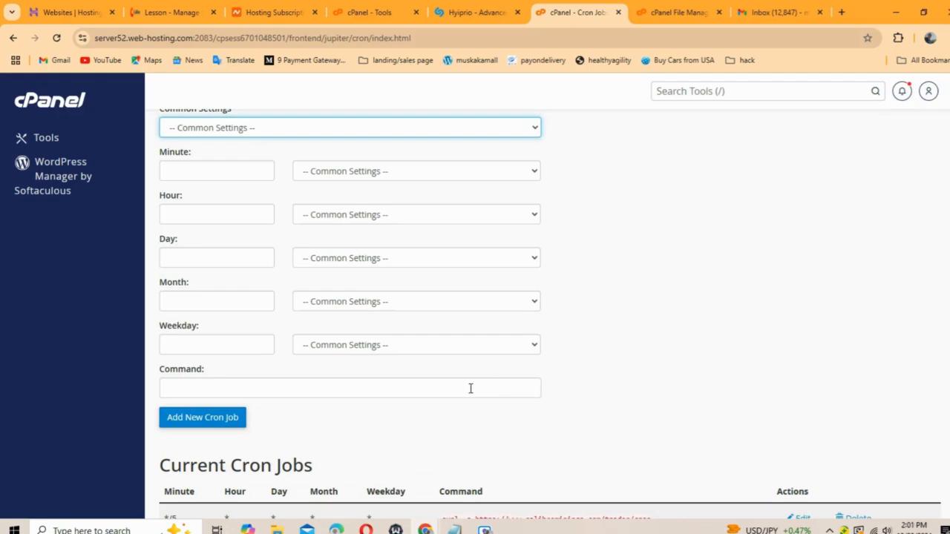
pyautogui.scroll(1, 549, 316)
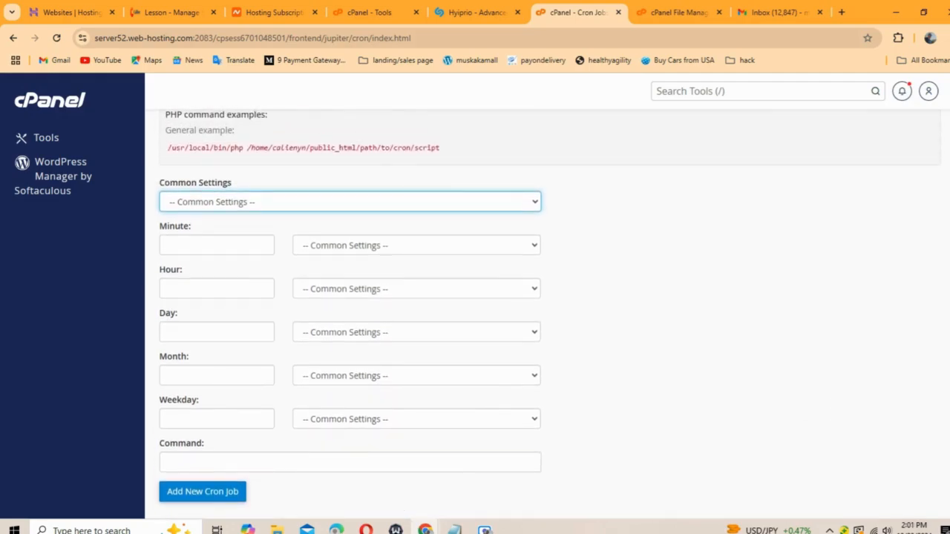
pyautogui.click(484, 202)
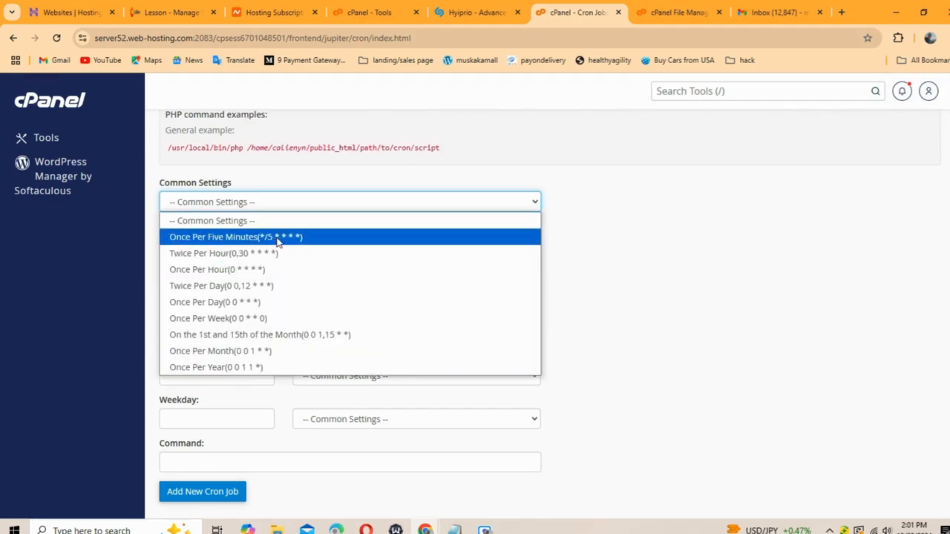
pyautogui.click(777, 258)
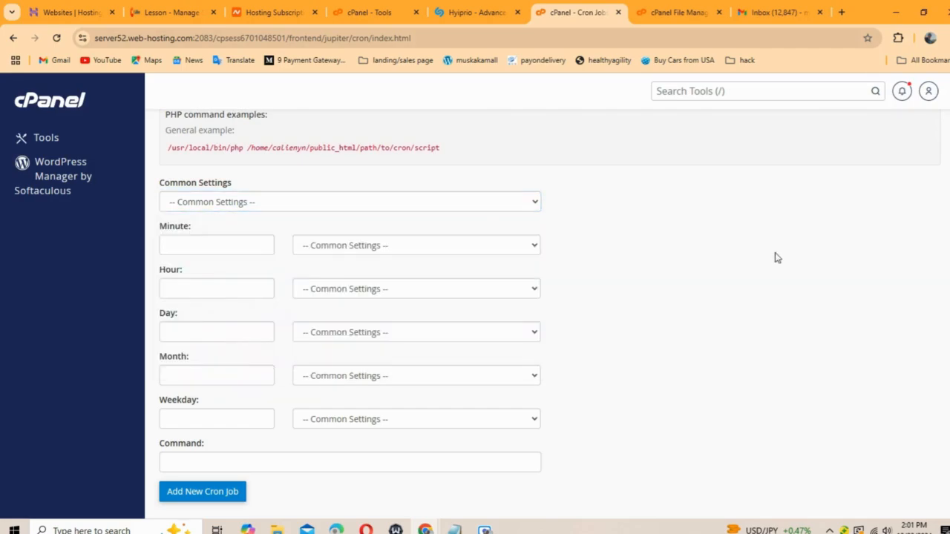
pyautogui.click(465, 251)
pyautogui.click(693, 256)
pyautogui.click(524, 202)
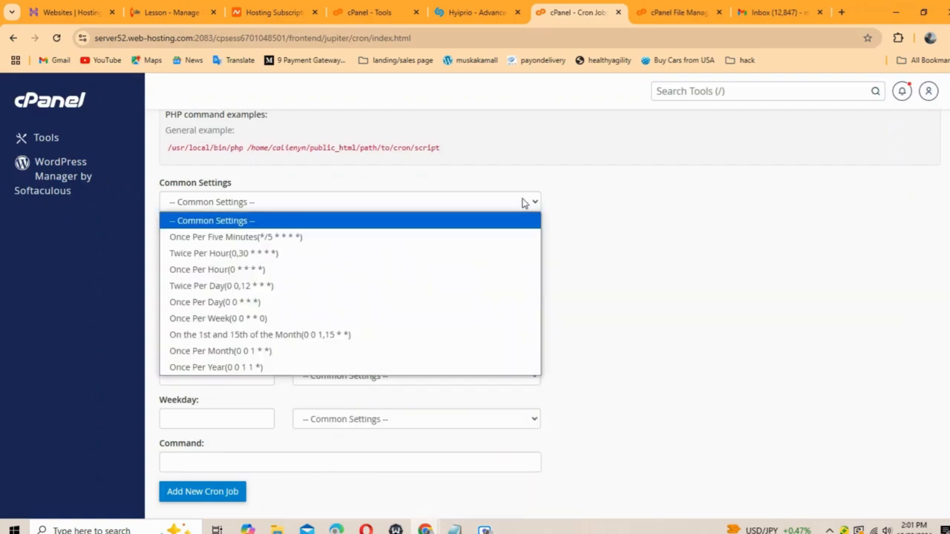
pyautogui.click(213, 239)
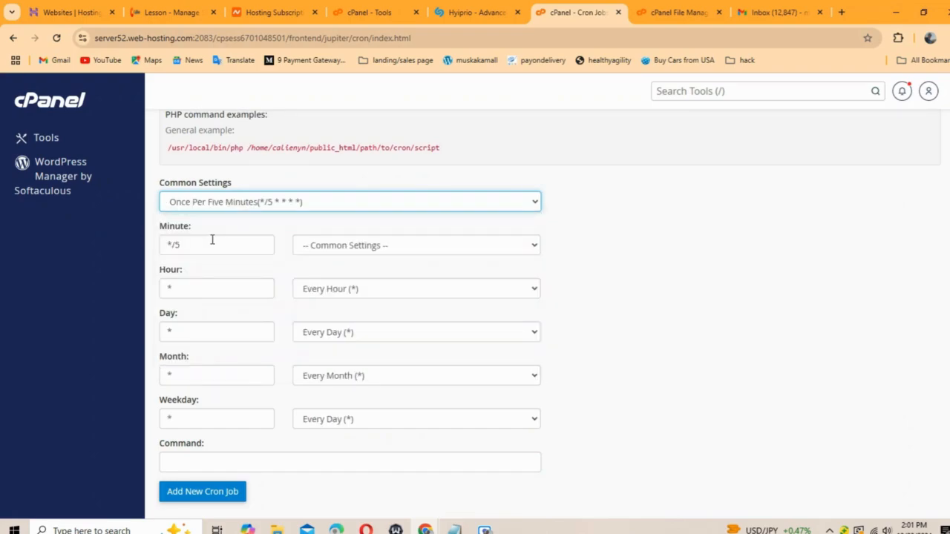
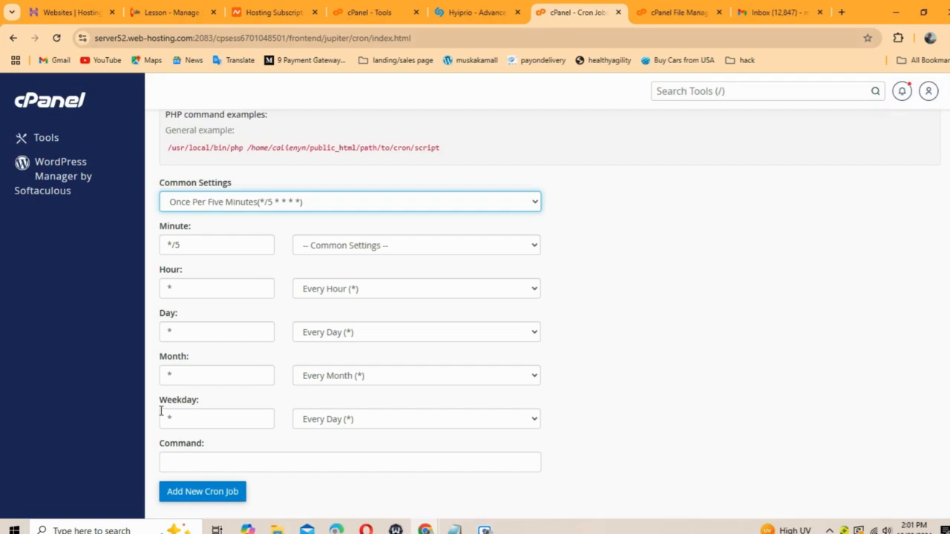
pyautogui.click(269, 458)
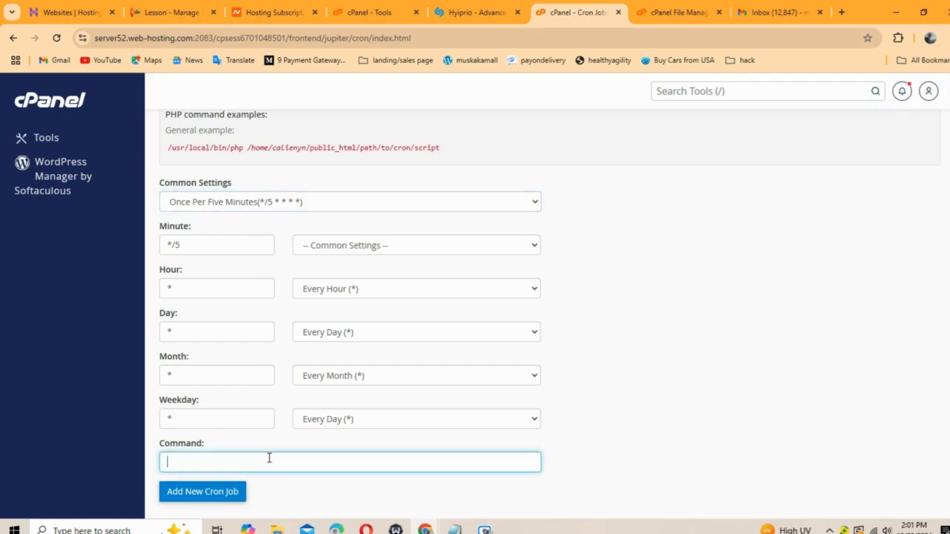
pyautogui.write('curl -s https://yoursite.com/cron-job/investment')
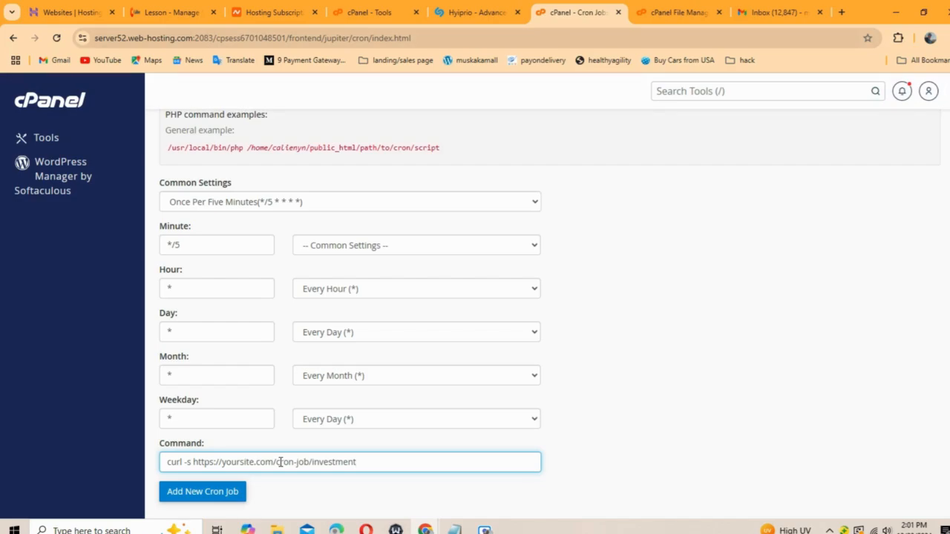
pyautogui.click(468, 15)
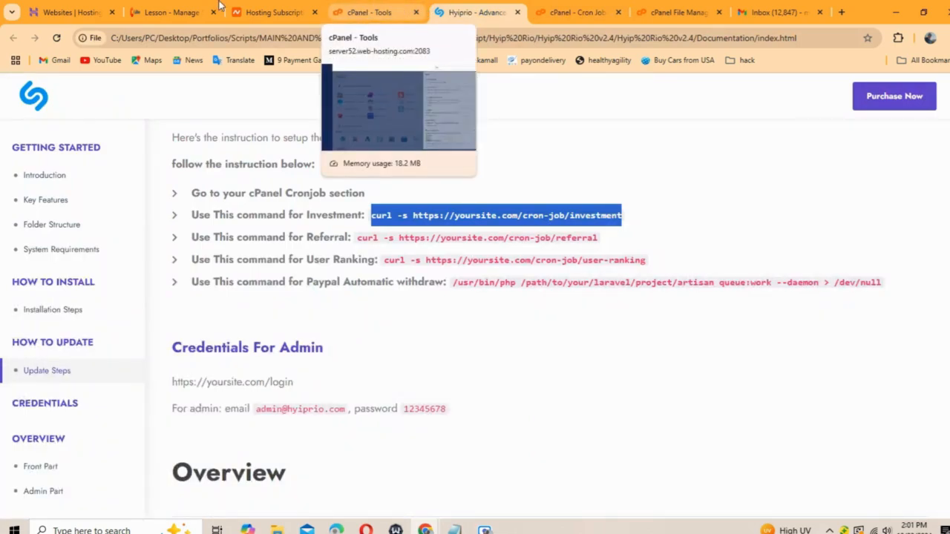
pyautogui.click(179, 10)
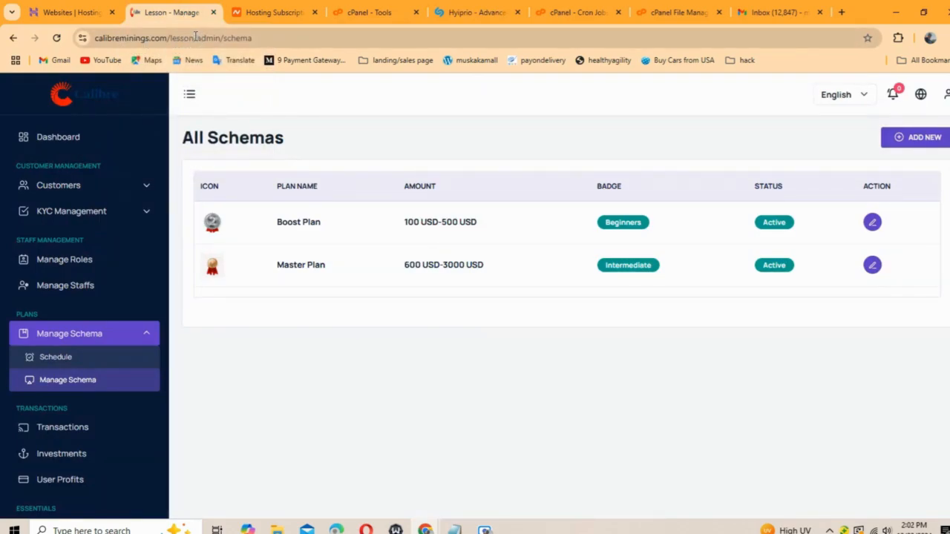
pyautogui.click(194, 37)
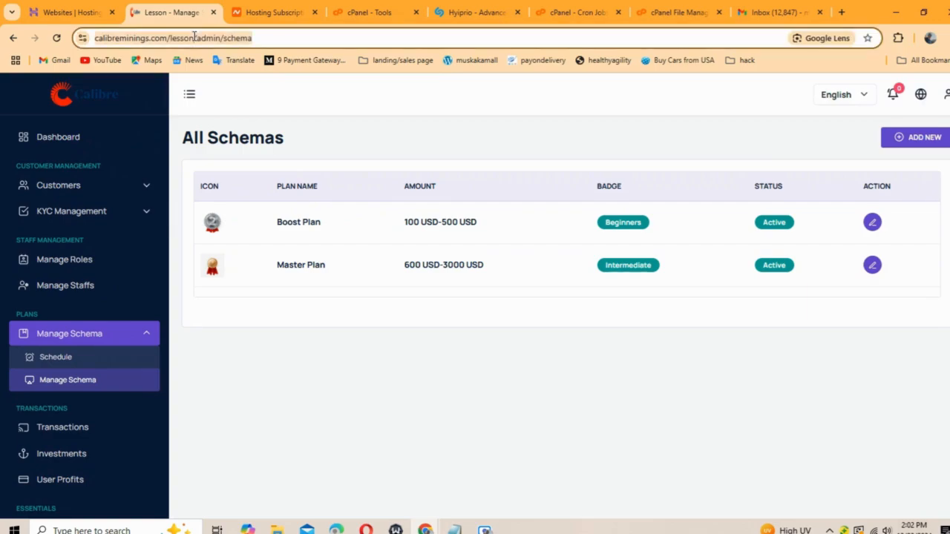
pyautogui.click(279, 39)
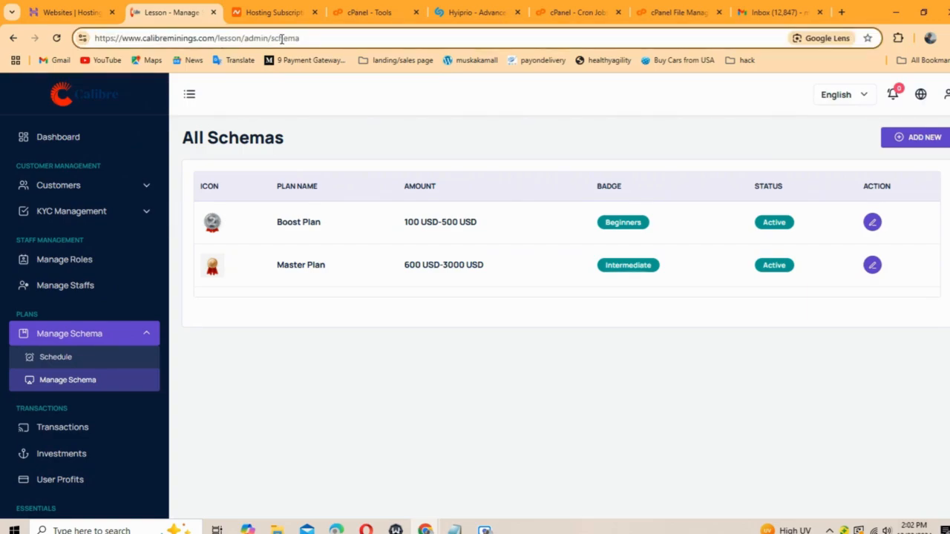
pyautogui.press('BackSpace')
pyautogui.press('BackSpace')
pyautogui.press('BackSpace')
pyautogui.press('BackSpace')
pyautogui.press('BackSpace')
pyautogui.press('BackSpace')
pyautogui.press('BackSpace')
pyautogui.press('BackSpace')
pyautogui.press('BackSpace')
pyautogui.press('BackSpace')
pyautogui.press('BackSpace')
pyautogui.press('BackSpace')
pyautogui.press('BackSpace')
pyautogui.press('BackSpace')
pyautogui.press('BackSpace')
pyautogui.press('BackSpace')
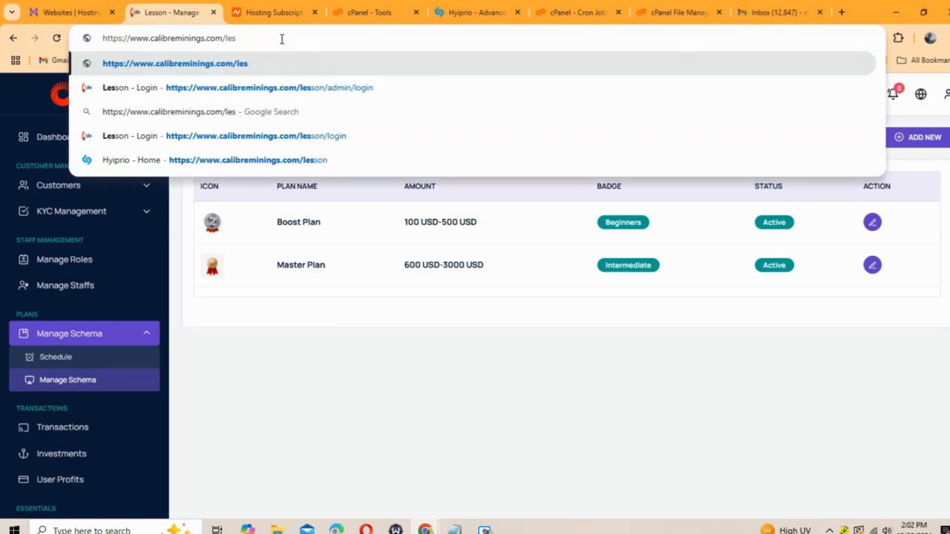
pyautogui.click(276, 13)
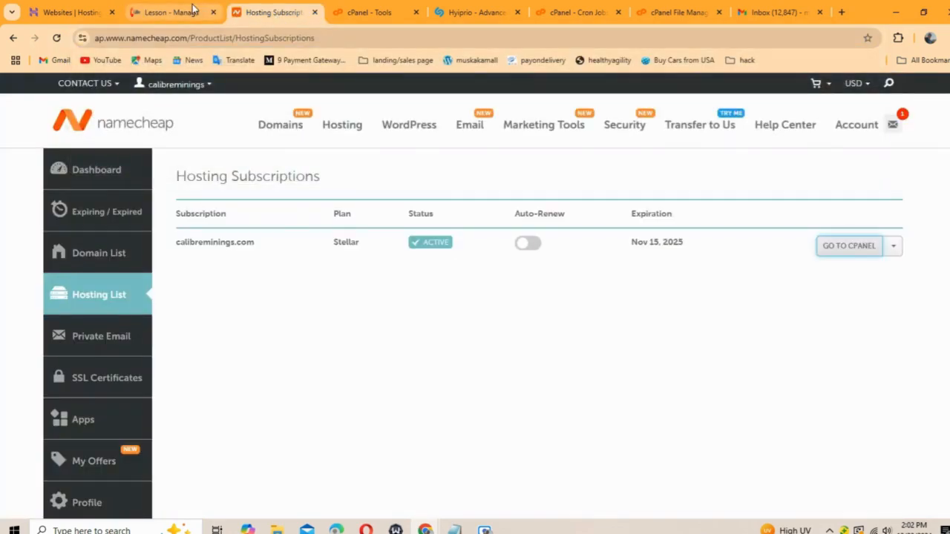
pyautogui.click(202, 15)
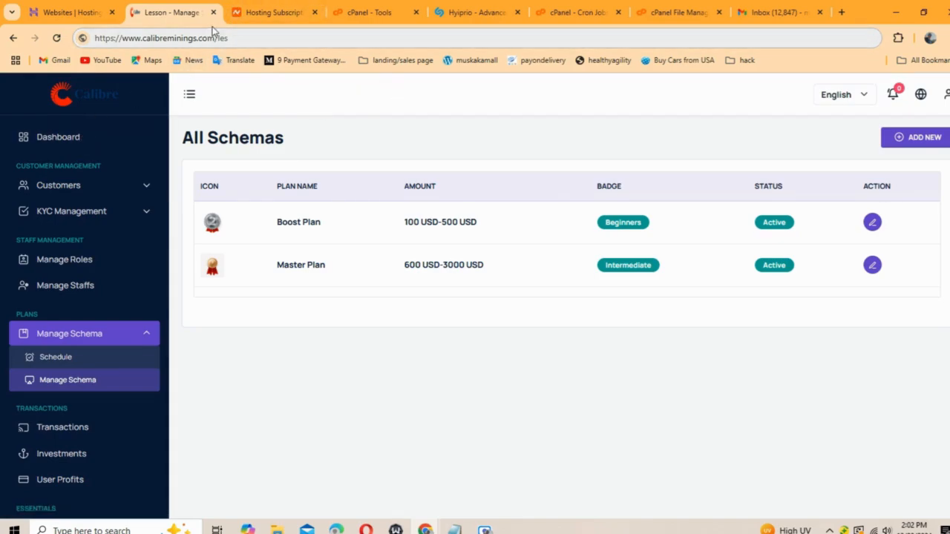
pyautogui.click(242, 36)
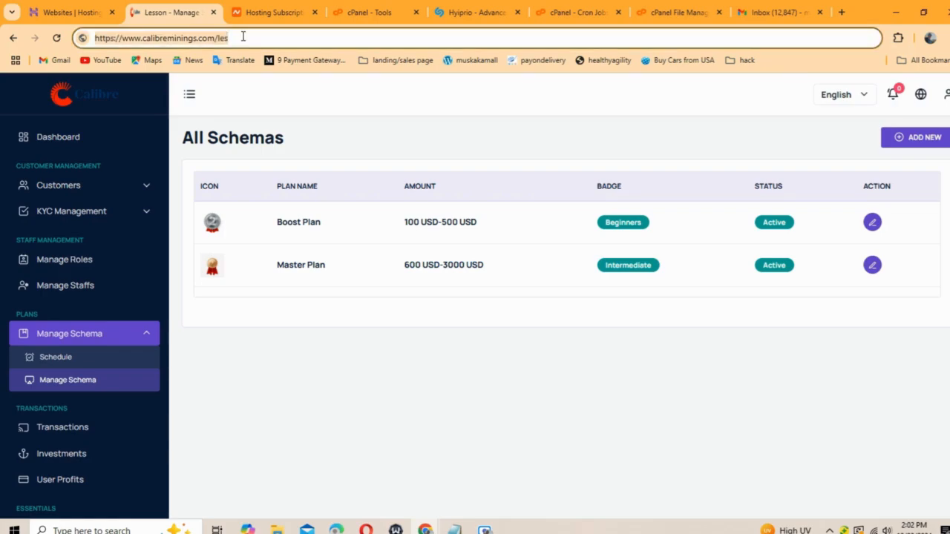
pyautogui.click(243, 36)
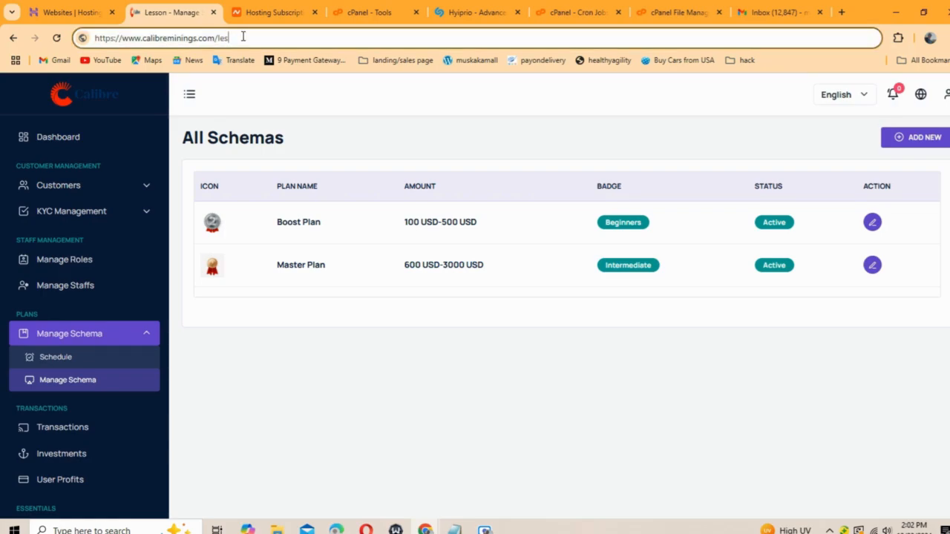
pyautogui.moveTo(243, 36); pyautogui.dragTo(93, 43)
pyautogui.hotkey('ctrl', 'c')
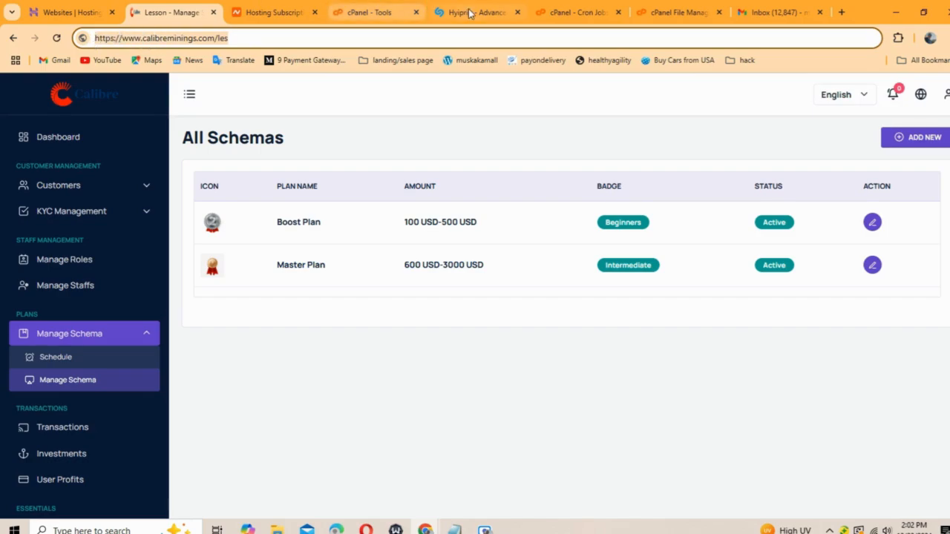
pyautogui.click(572, 9)
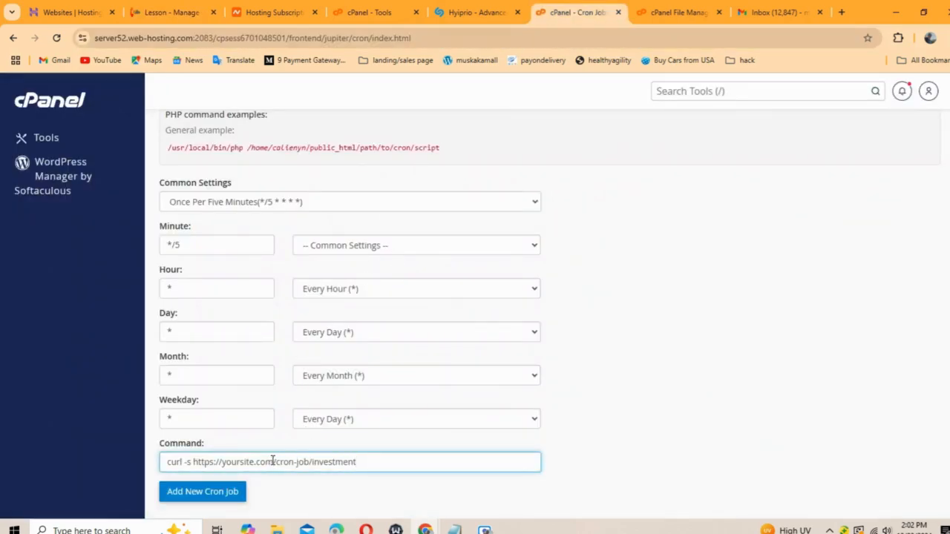
pyautogui.moveTo(273, 462); pyautogui.dragTo(199, 464)
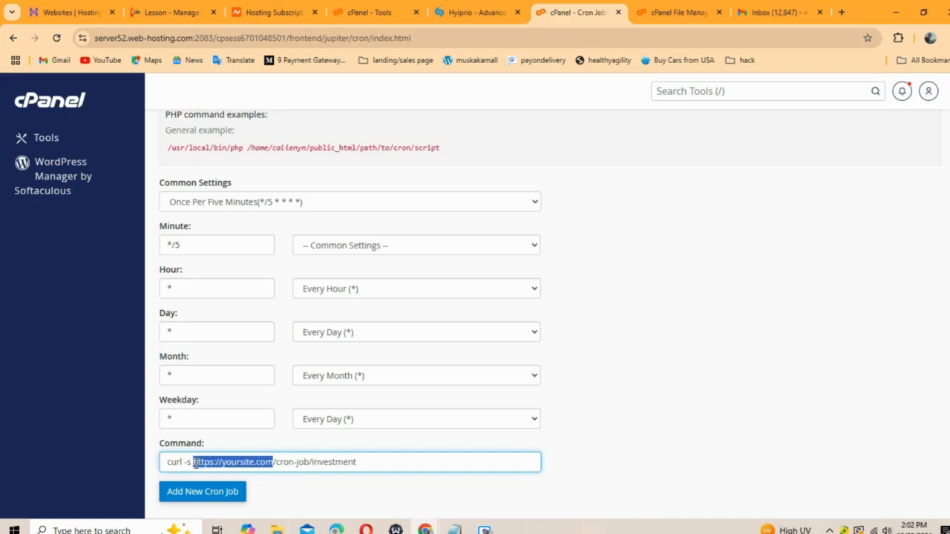
pyautogui.hotkey('ctrl', 'v')
pyautogui.write('son')
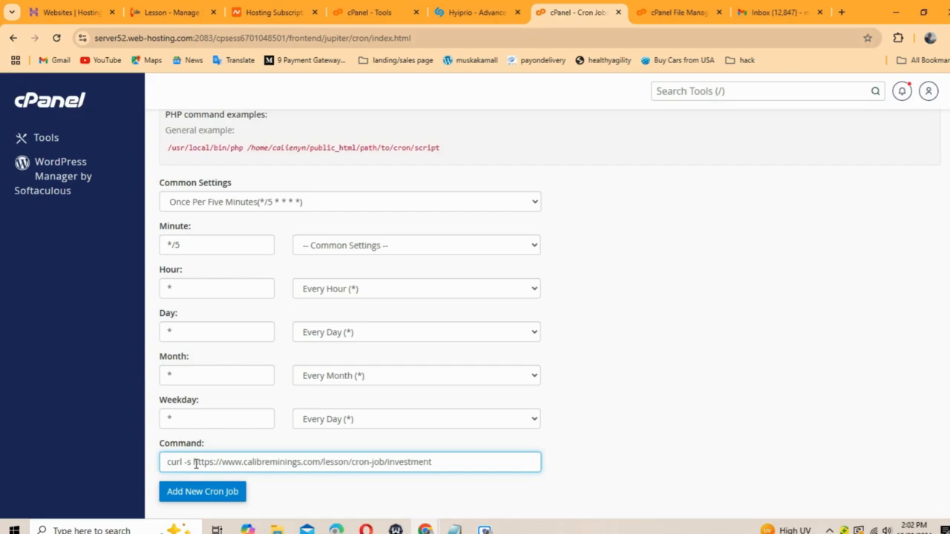
pyautogui.click(677, 432)
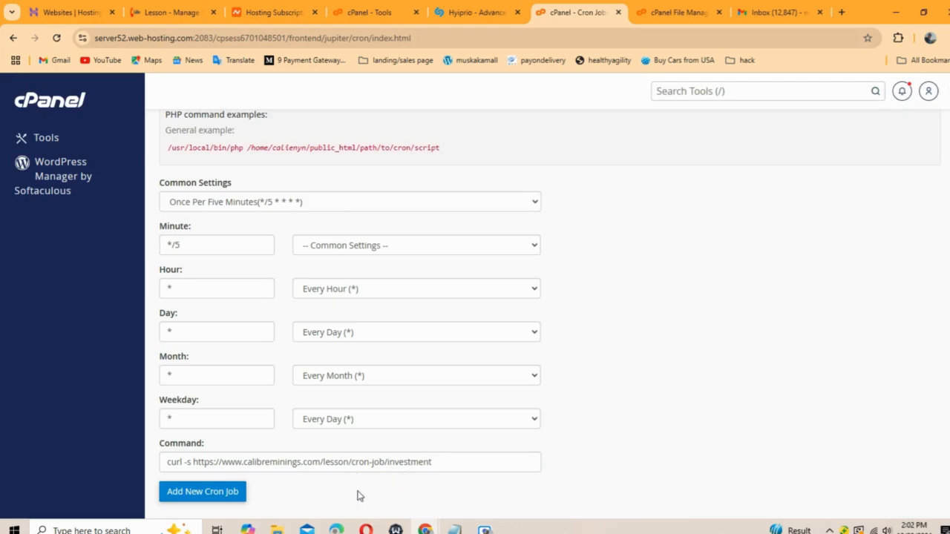
pyautogui.click(203, 493)
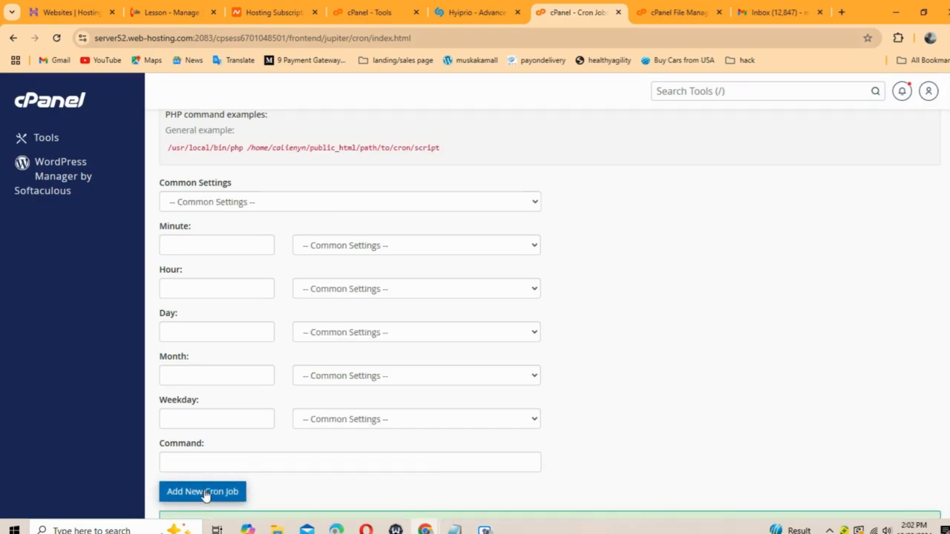
# Review the list of current cron jobs below the form.
pyautogui.scroll(-3, 549, 312)
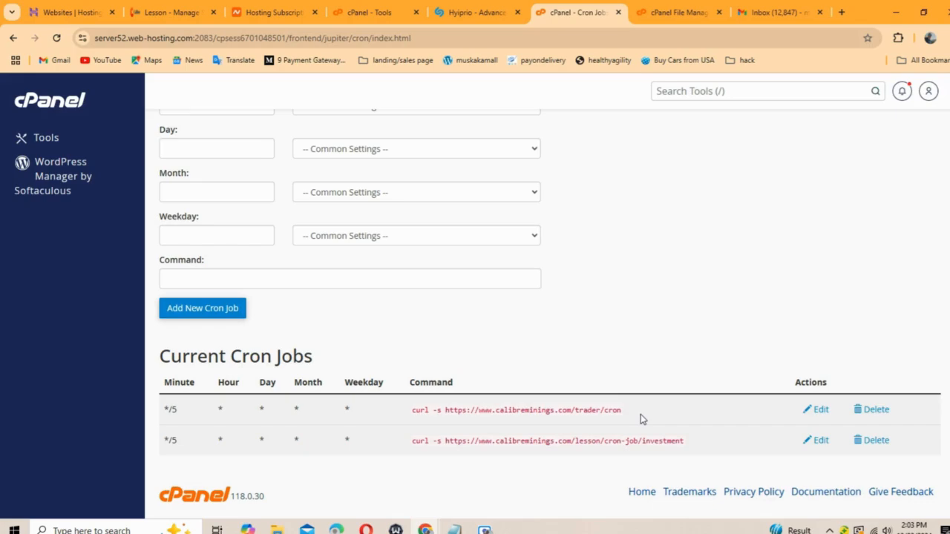
pyautogui.scroll(4, 549, 311)
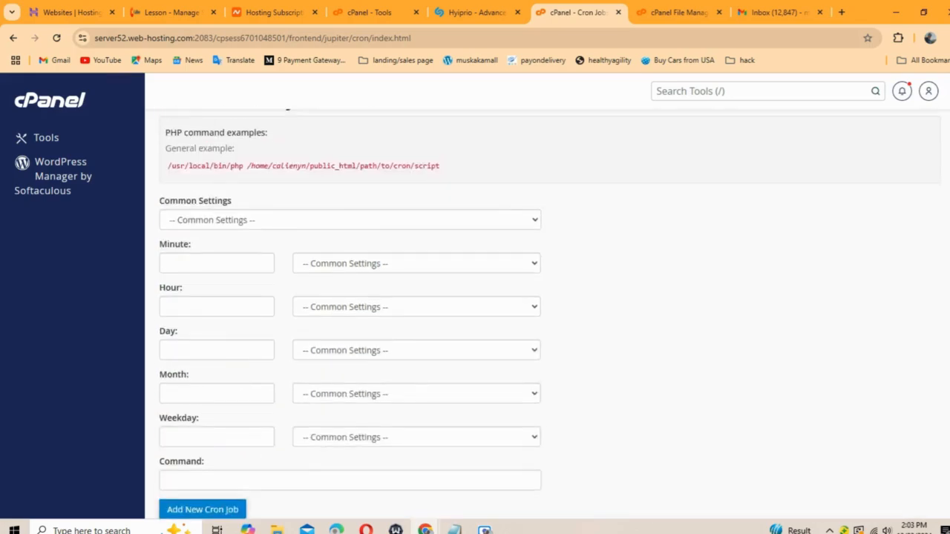
pyautogui.scroll(-1, 549, 312)
pyautogui.scroll(-1, 348, 311)
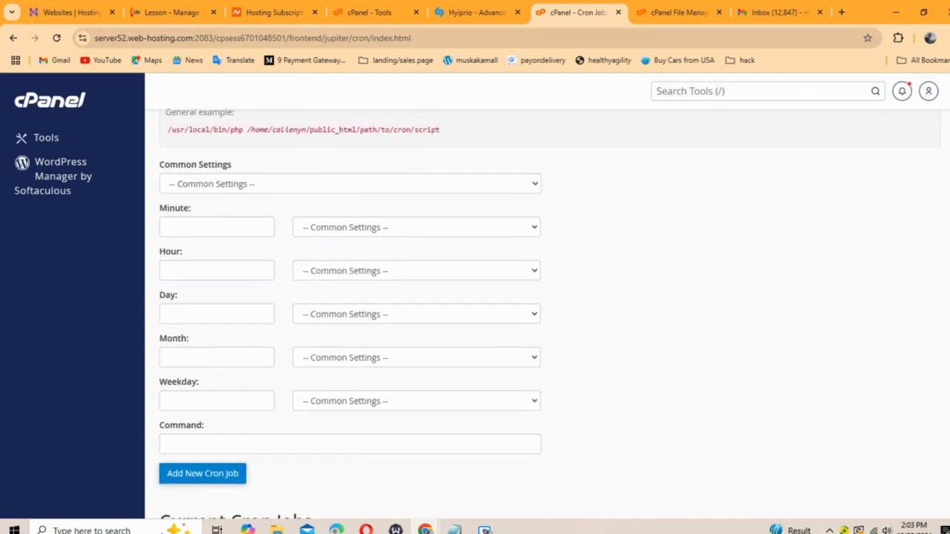
pyautogui.scroll(3, 549, 312)
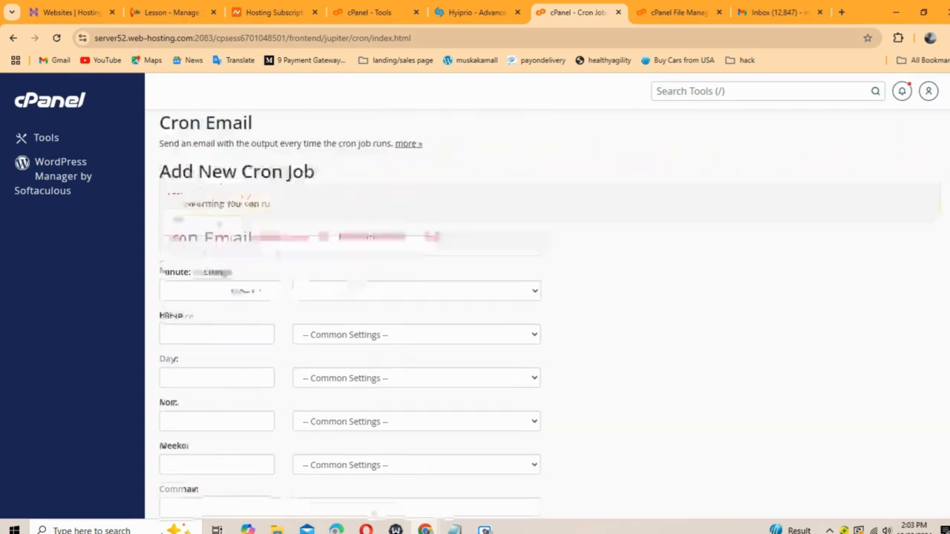
pyautogui.click(479, 12)
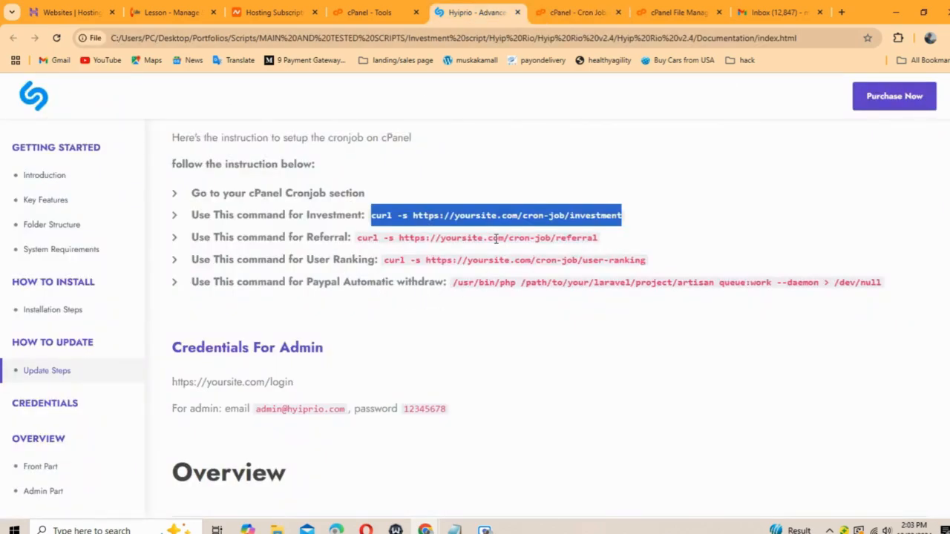
pyautogui.doubleClick(575, 239)
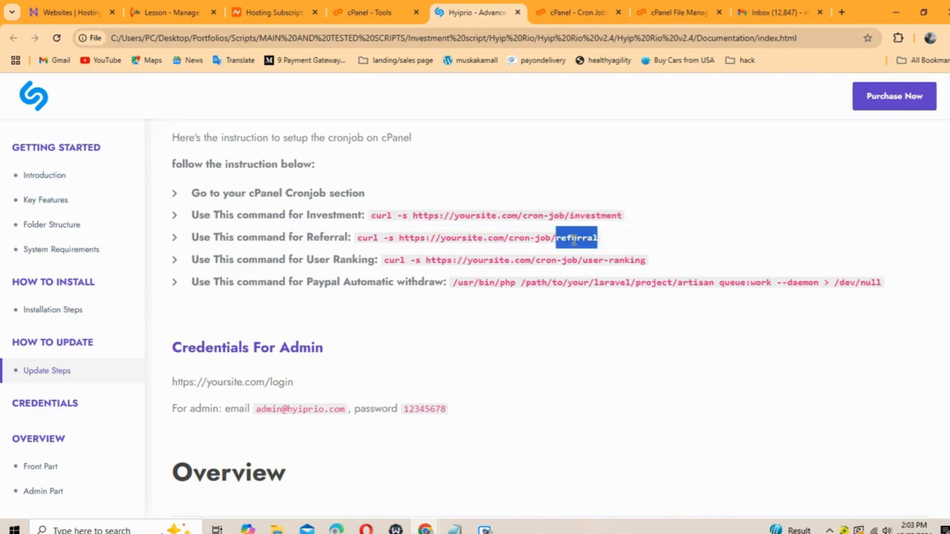
pyautogui.moveTo(600, 240); pyautogui.dragTo(360, 235)
pyautogui.hotkey('ctrl', 'c')
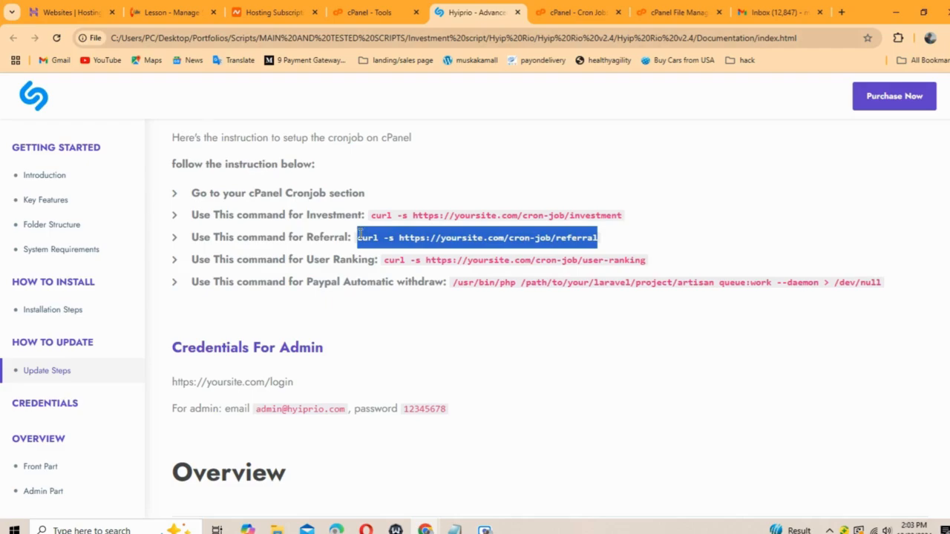
# Set a new cron job to Once Per Five Minutes (*/5 * * * *) and paste the referral command.
pyautogui.click(365, 13)
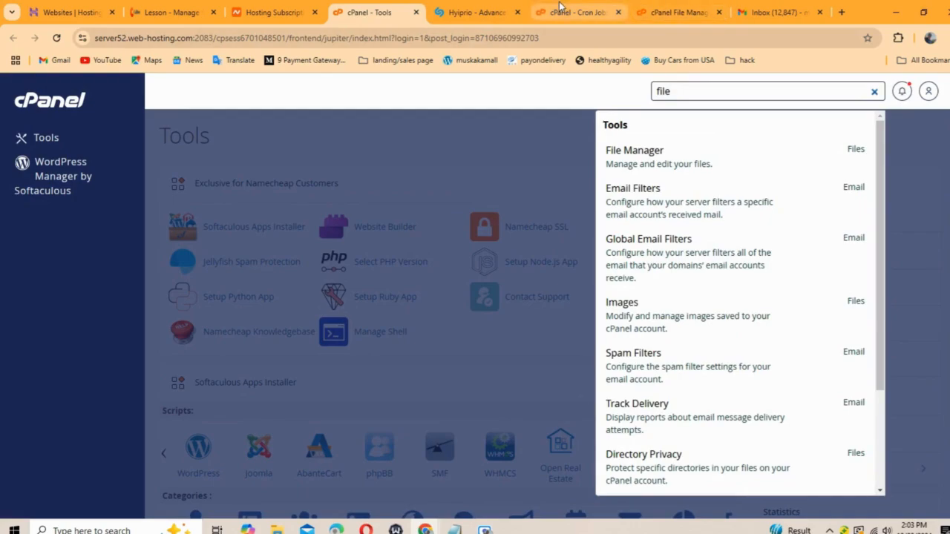
pyautogui.click(577, 13)
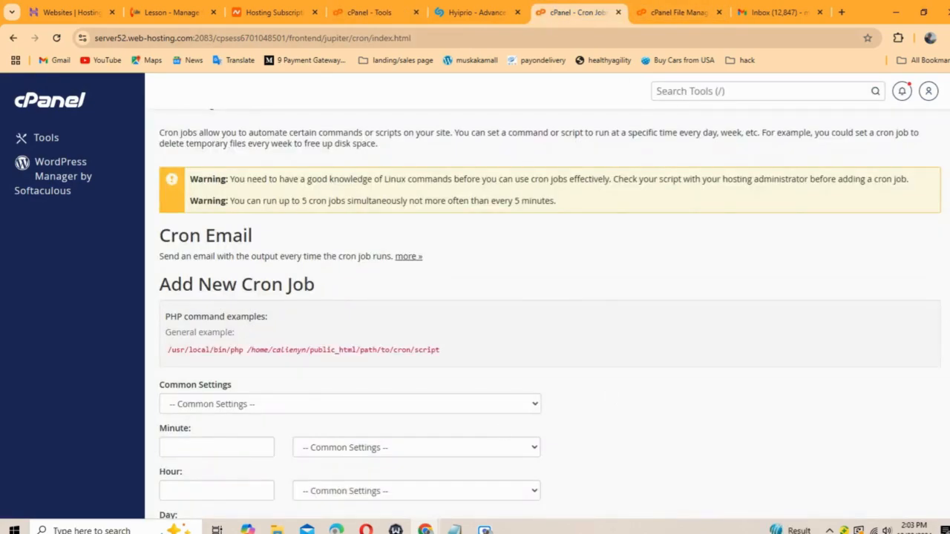
pyautogui.scroll(-2, 686, 280)
pyautogui.click(520, 309)
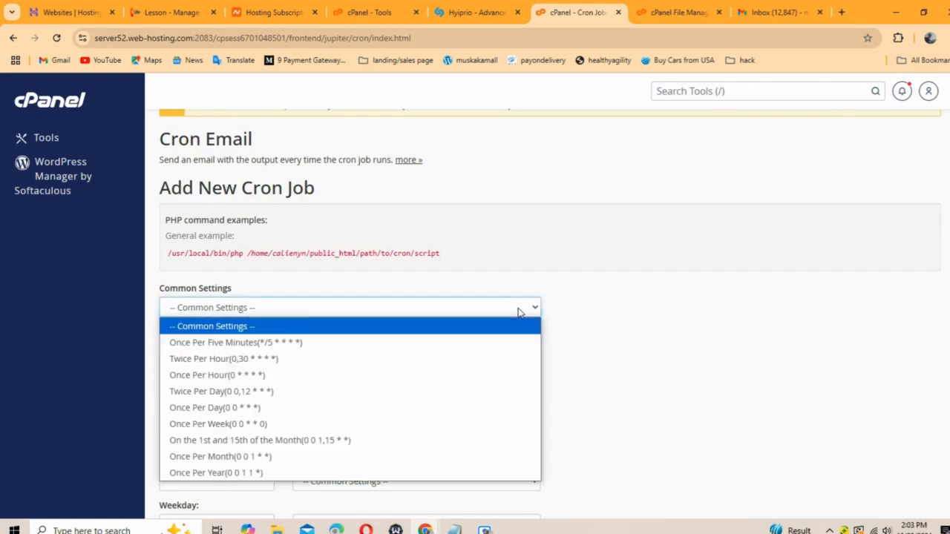
pyautogui.click(291, 344)
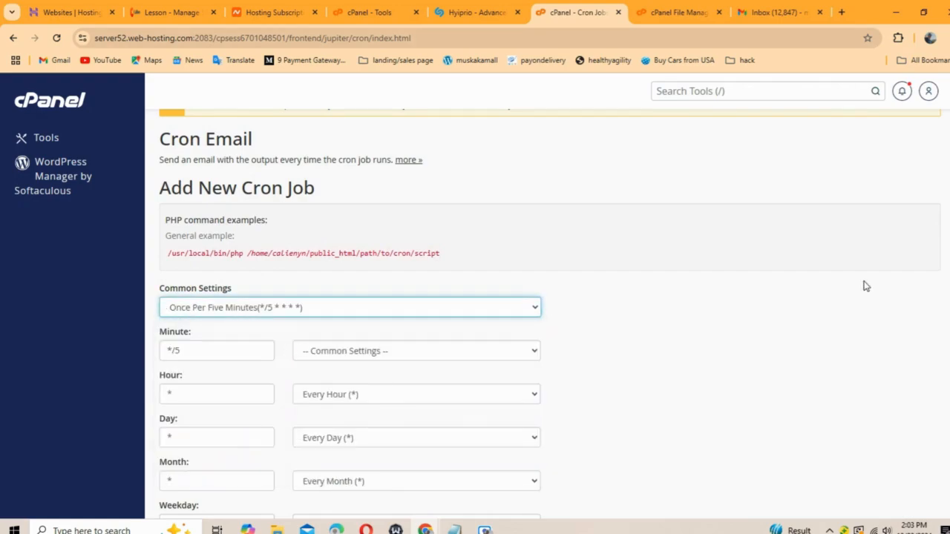
pyautogui.scroll(-6, 573, 337)
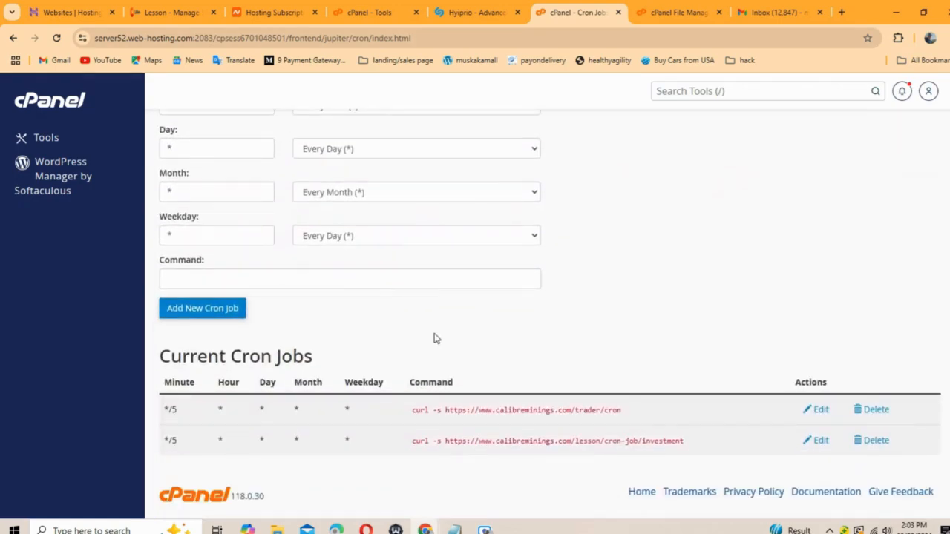
pyautogui.click(392, 280)
pyautogui.hotkey('ctrl', 'v')
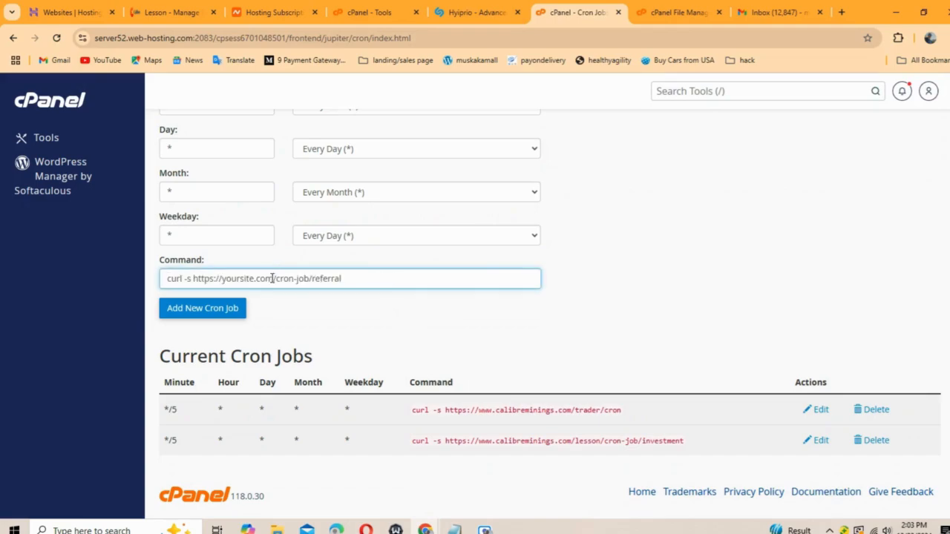
pyautogui.click(196, 12)
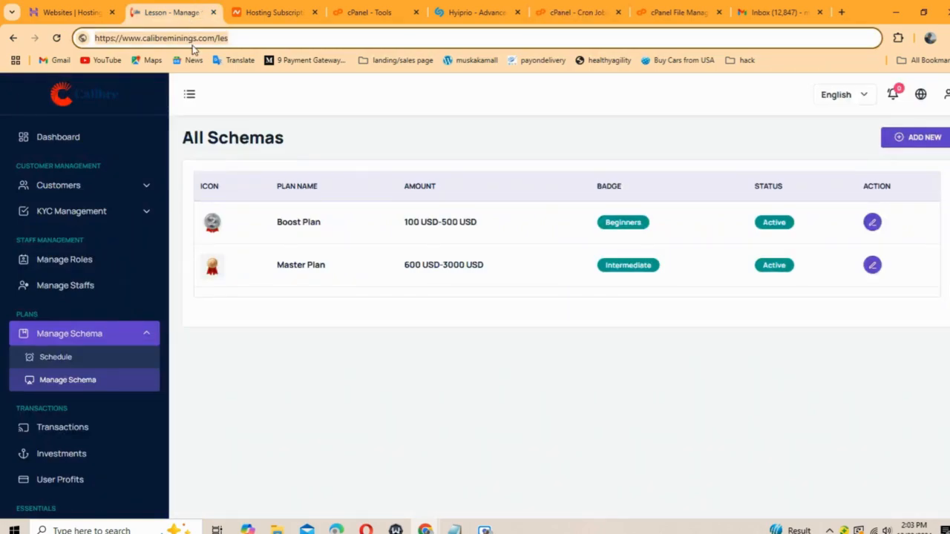
pyautogui.click(483, 11)
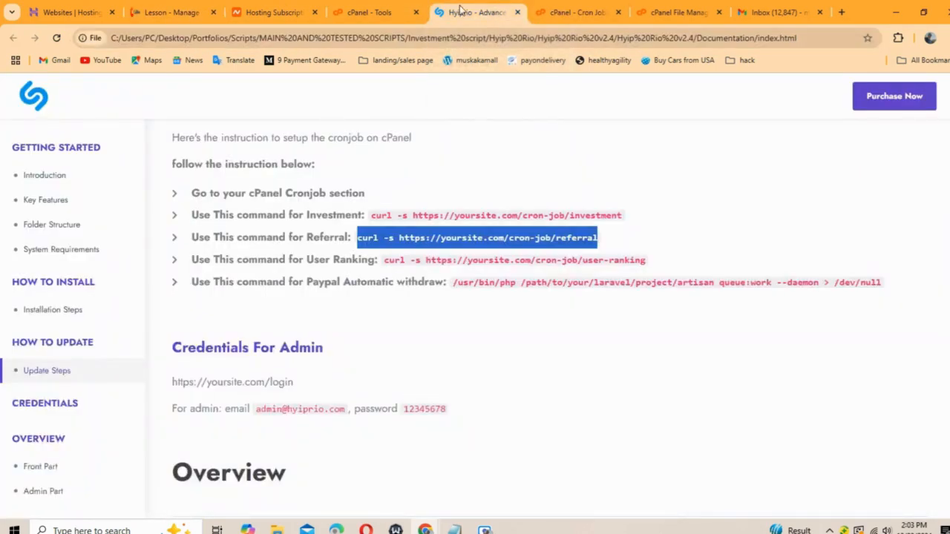
pyautogui.click(573, 12)
pyautogui.click(273, 280)
pyautogui.moveTo(273, 278); pyautogui.dragTo(193, 279)
pyautogui.write('https://www.calibreminings.com')
pyautogui.write('/les')
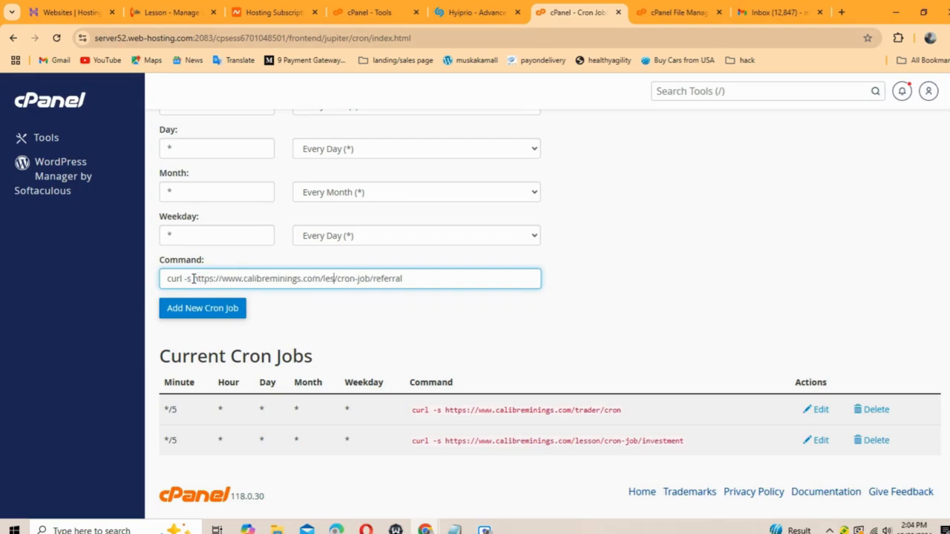
pyautogui.write('son')
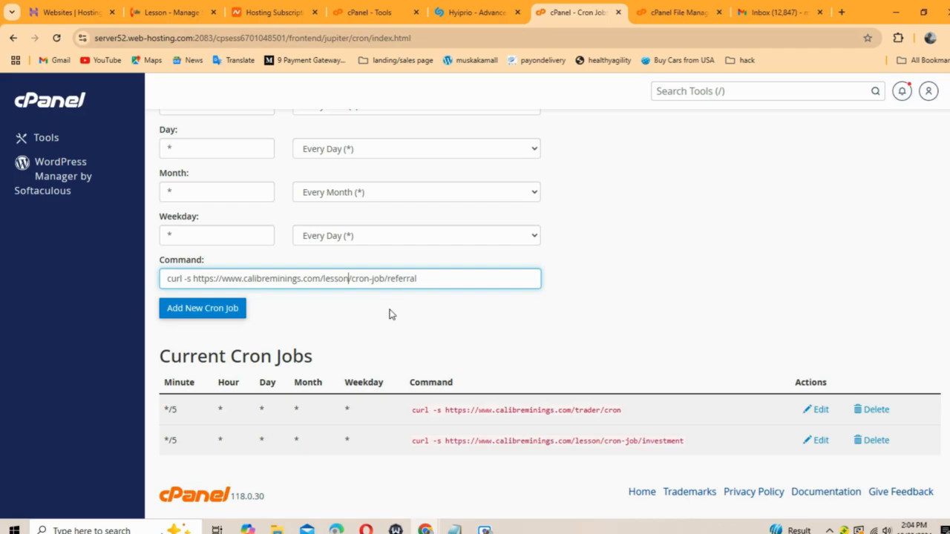
pyautogui.click(213, 309)
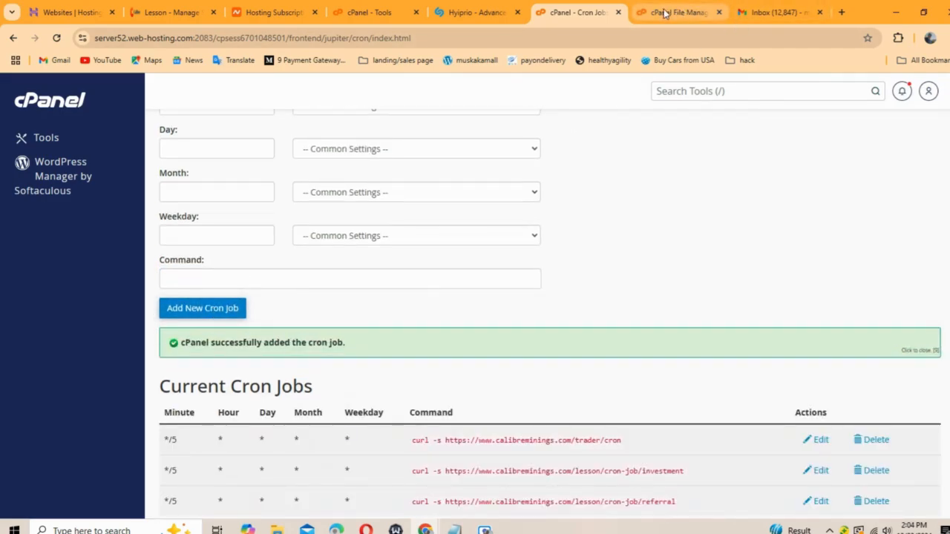
pyautogui.click(471, 13)
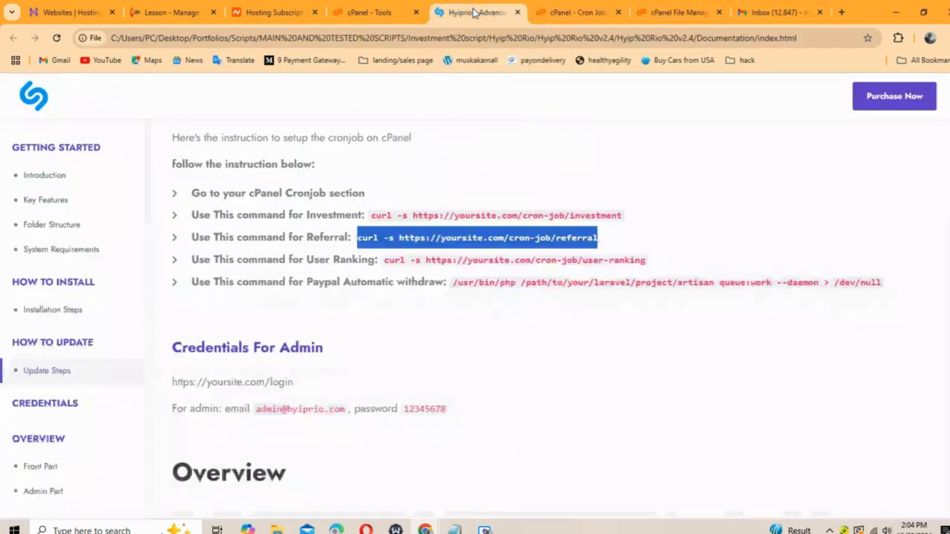
pyautogui.doubleClick(491, 260)
pyautogui.moveTo(647, 267); pyautogui.dragTo(386, 262)
pyautogui.hotkey('ctrl', 'c')
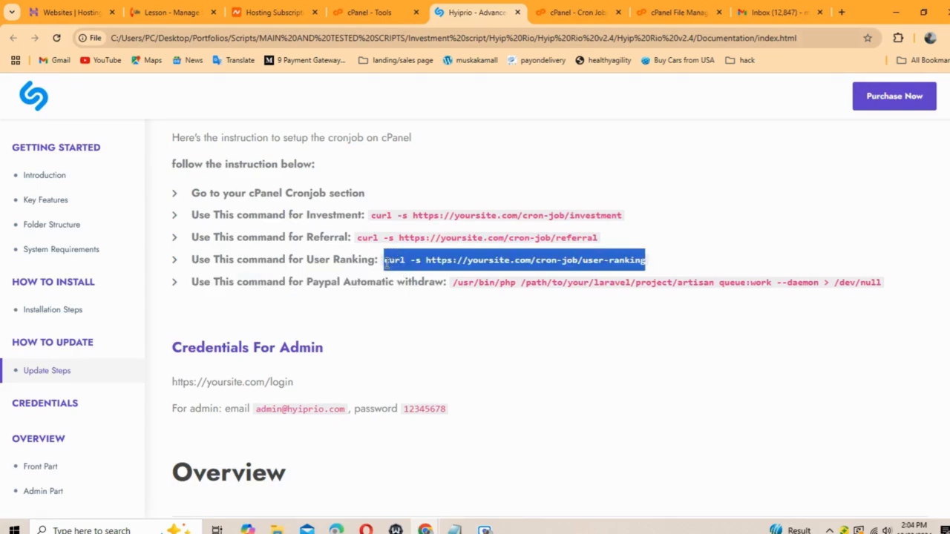
# Set a new cron job to Once Per Five Minutes (*/5 * * * *) and paste the user ranking command.
pyautogui.click(579, 13)
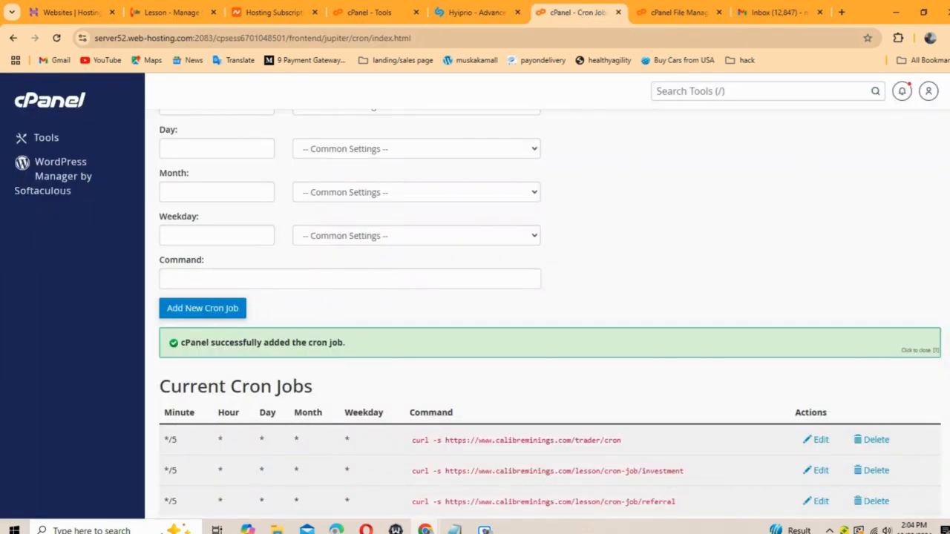
pyautogui.scroll(3, 539, 206)
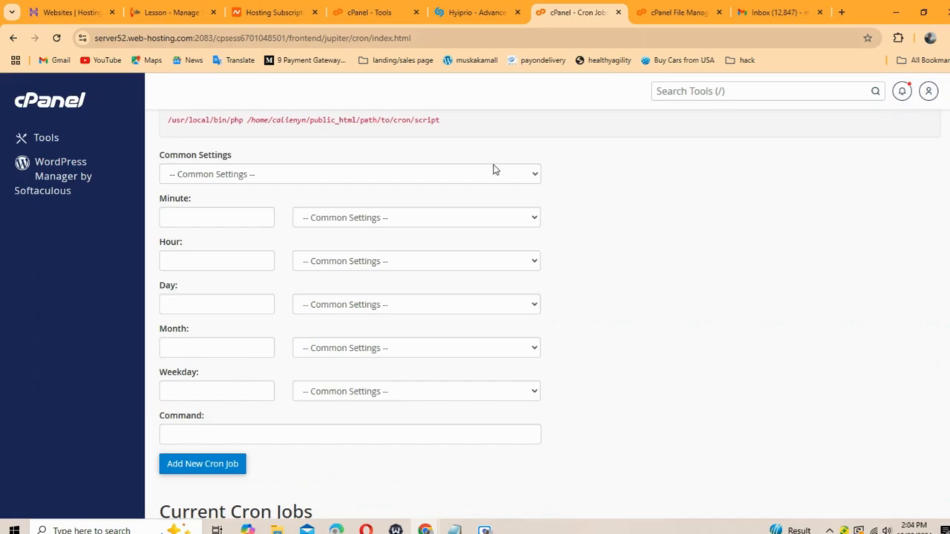
pyautogui.click(494, 172)
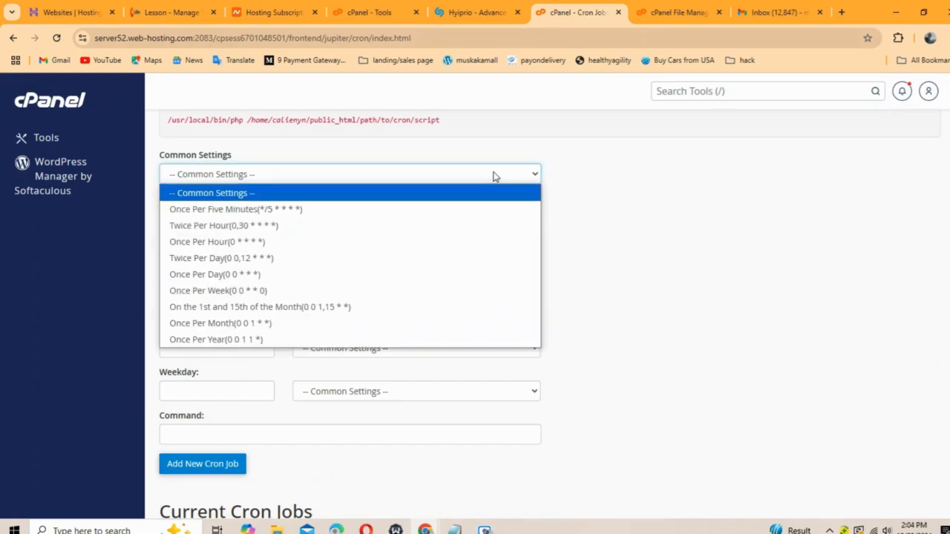
pyautogui.click(329, 211)
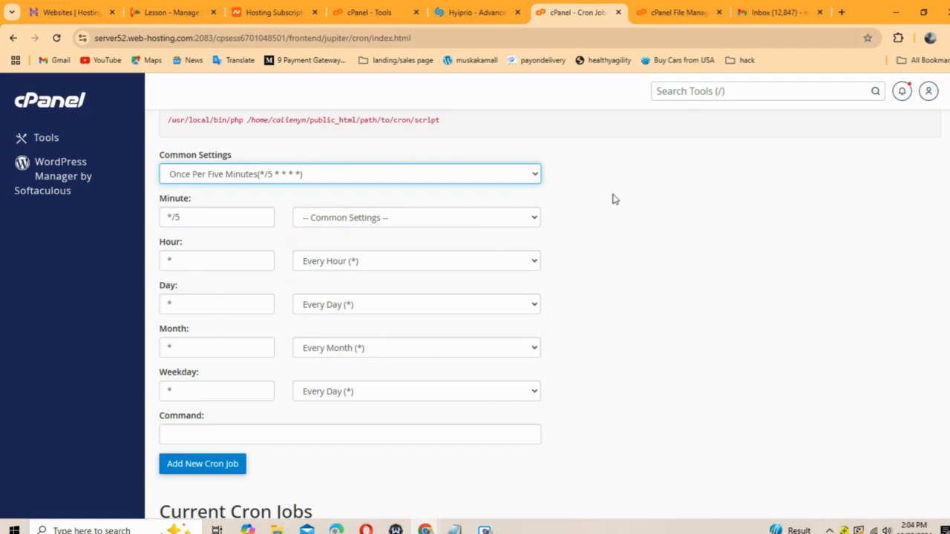
pyautogui.click(529, 221)
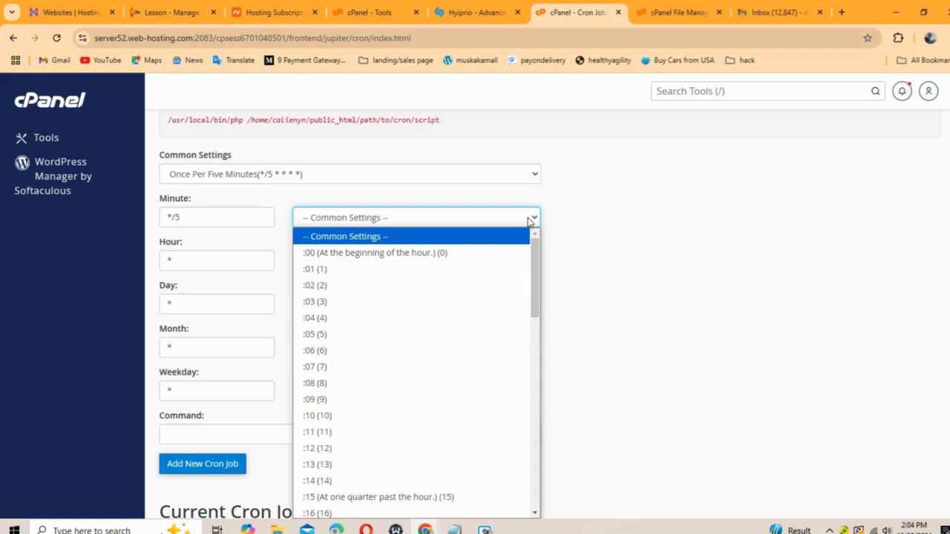
pyautogui.click(656, 215)
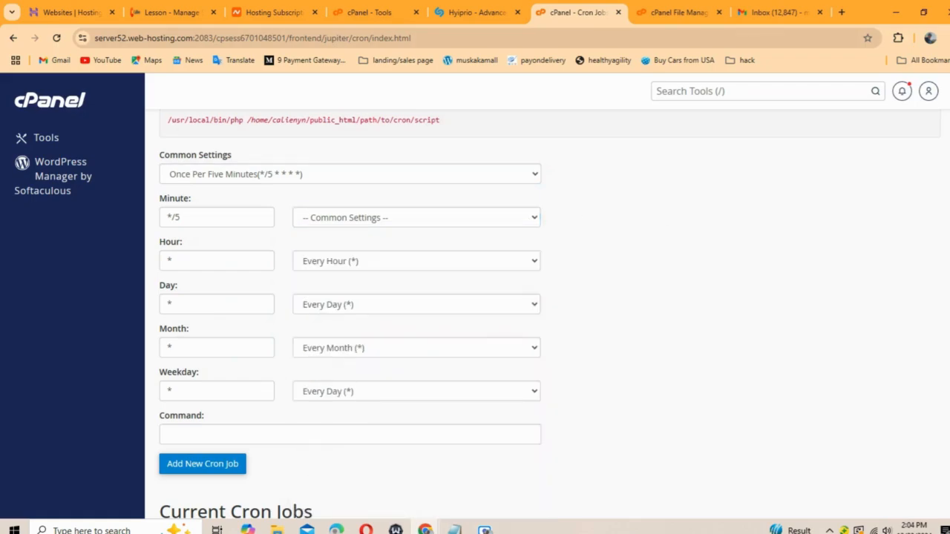
pyautogui.scroll(-2, 416, 313)
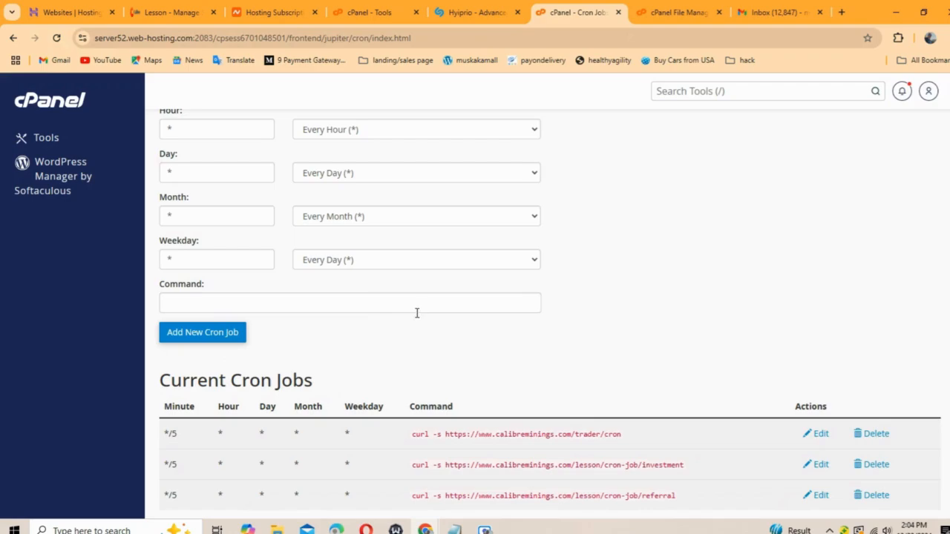
pyautogui.click(379, 311)
pyautogui.hotkey('ctrl', 'v')
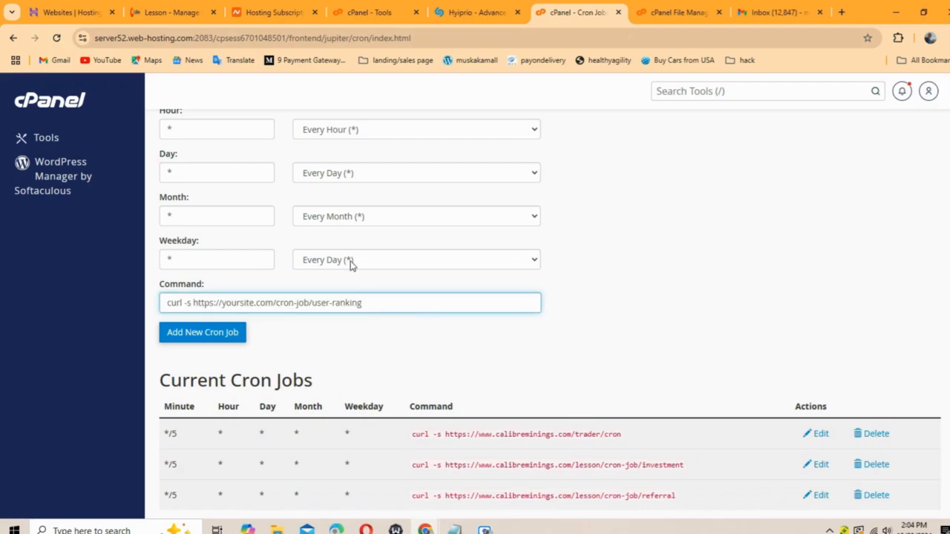
pyautogui.click(175, 11)
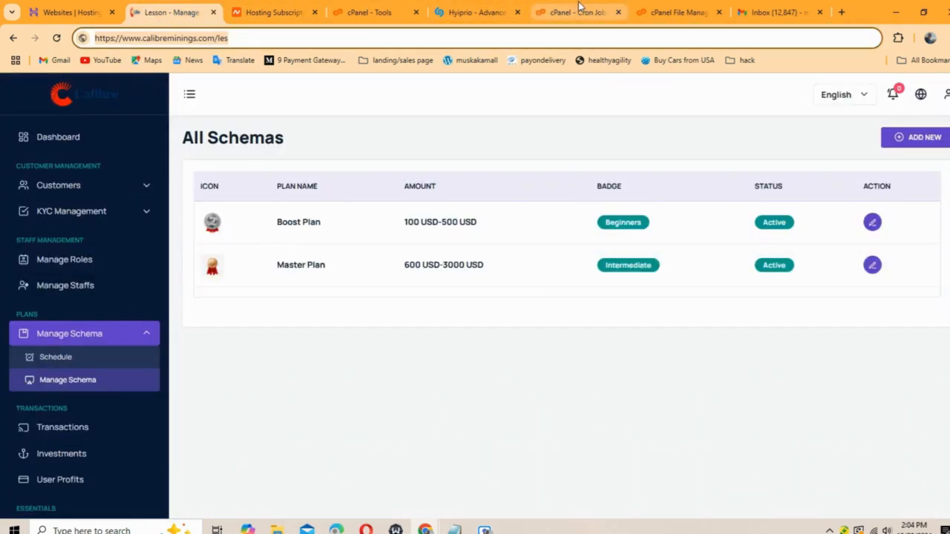
pyautogui.click(582, 11)
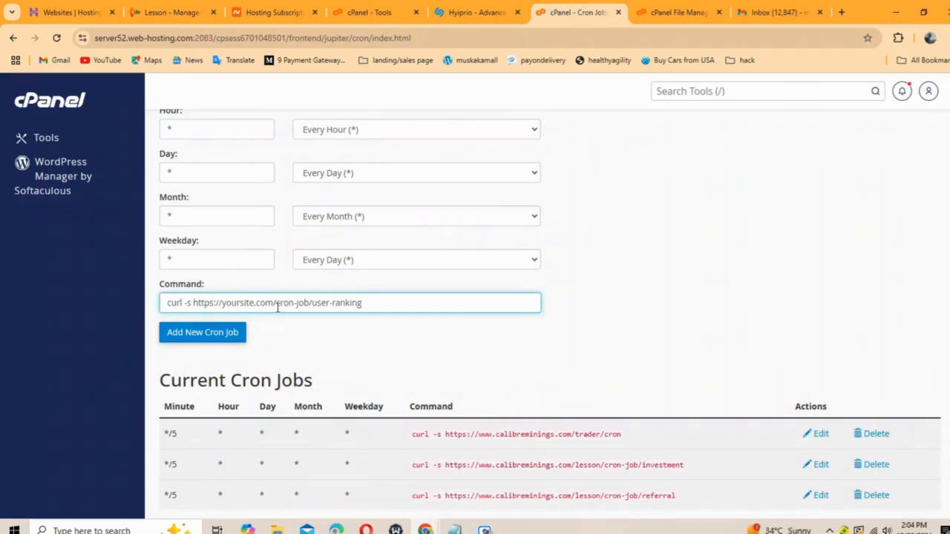
pyautogui.moveTo(274, 303); pyautogui.dragTo(195, 304)
pyautogui.write('https://www.calibreminings.com')
pyautogui.write('/lesson')
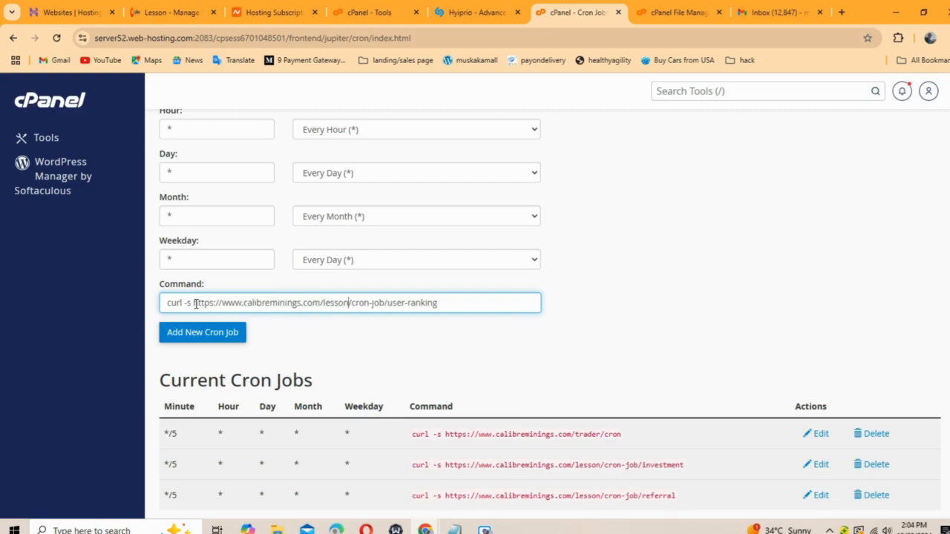
pyautogui.click(197, 334)
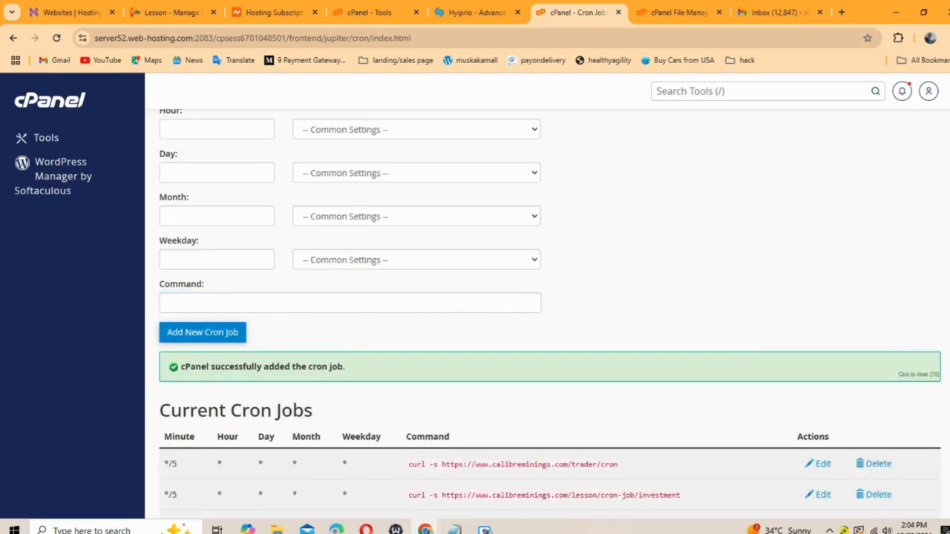
pyautogui.scroll(-2, 549, 297)
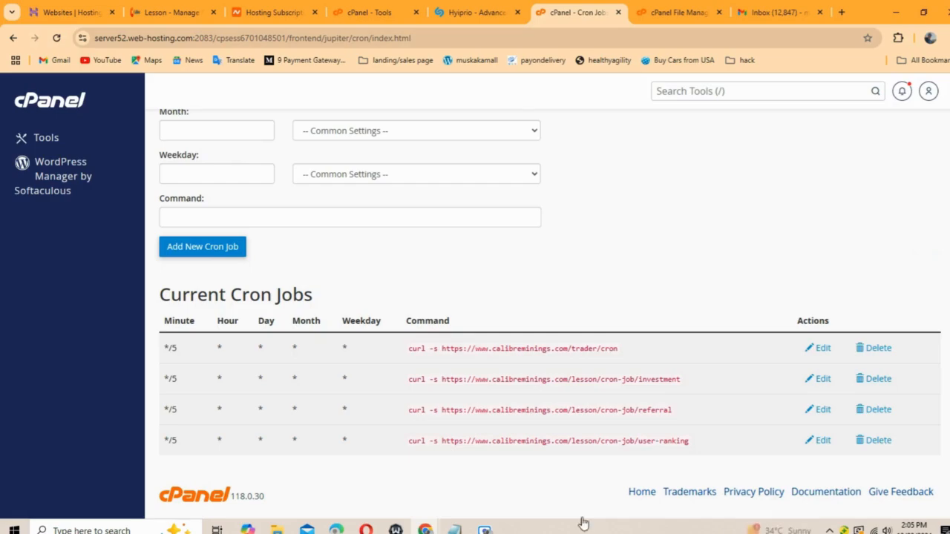
pyautogui.moveTo(483, 529)
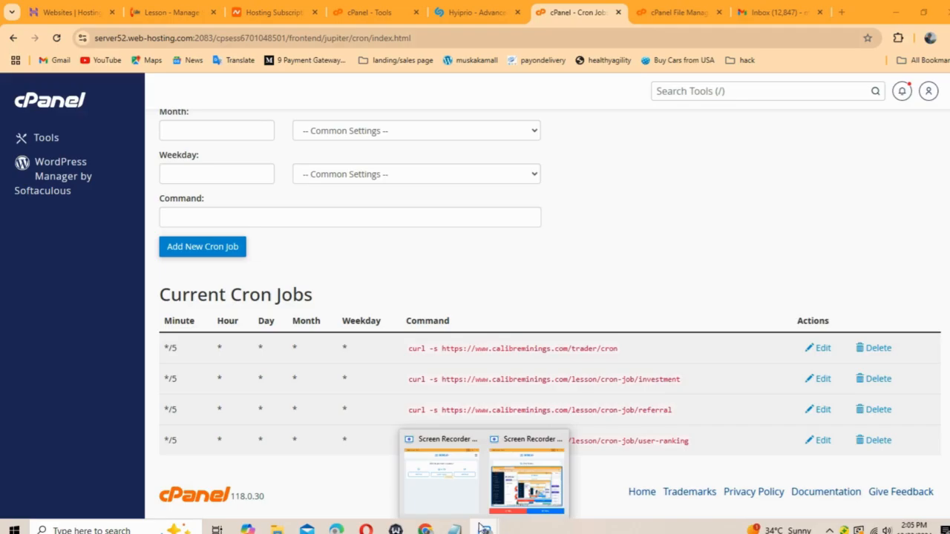